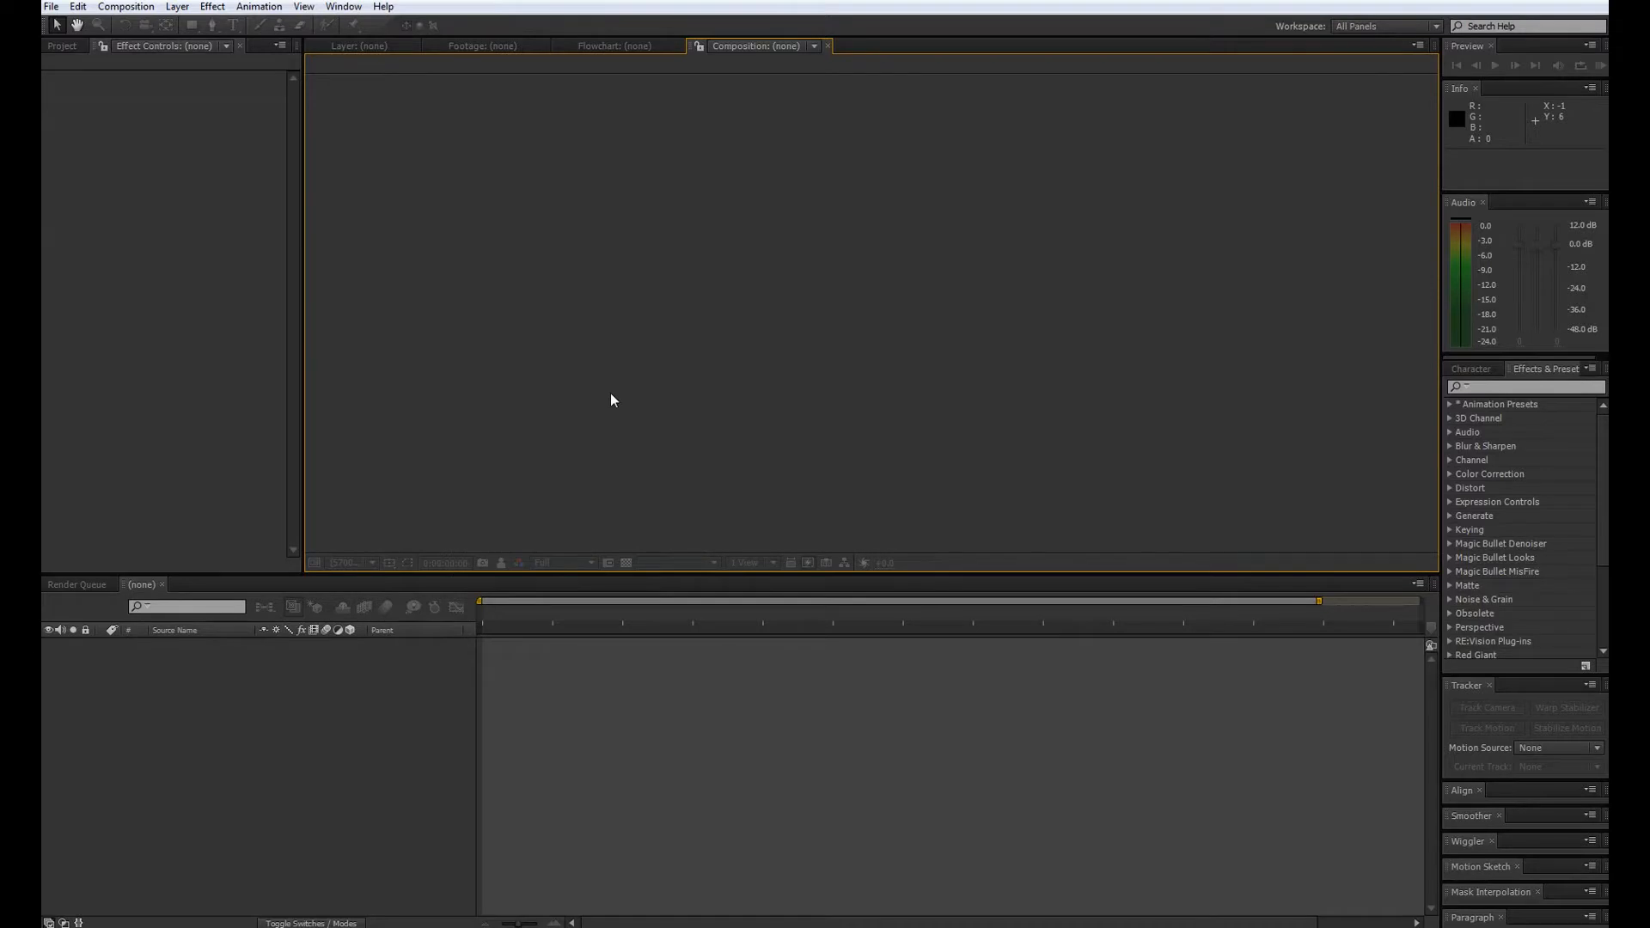
# - Create a new composition named "fiin shoots zombie" with a black background
pyautogui.click(126, 6)
pyautogui.click(120, 28)
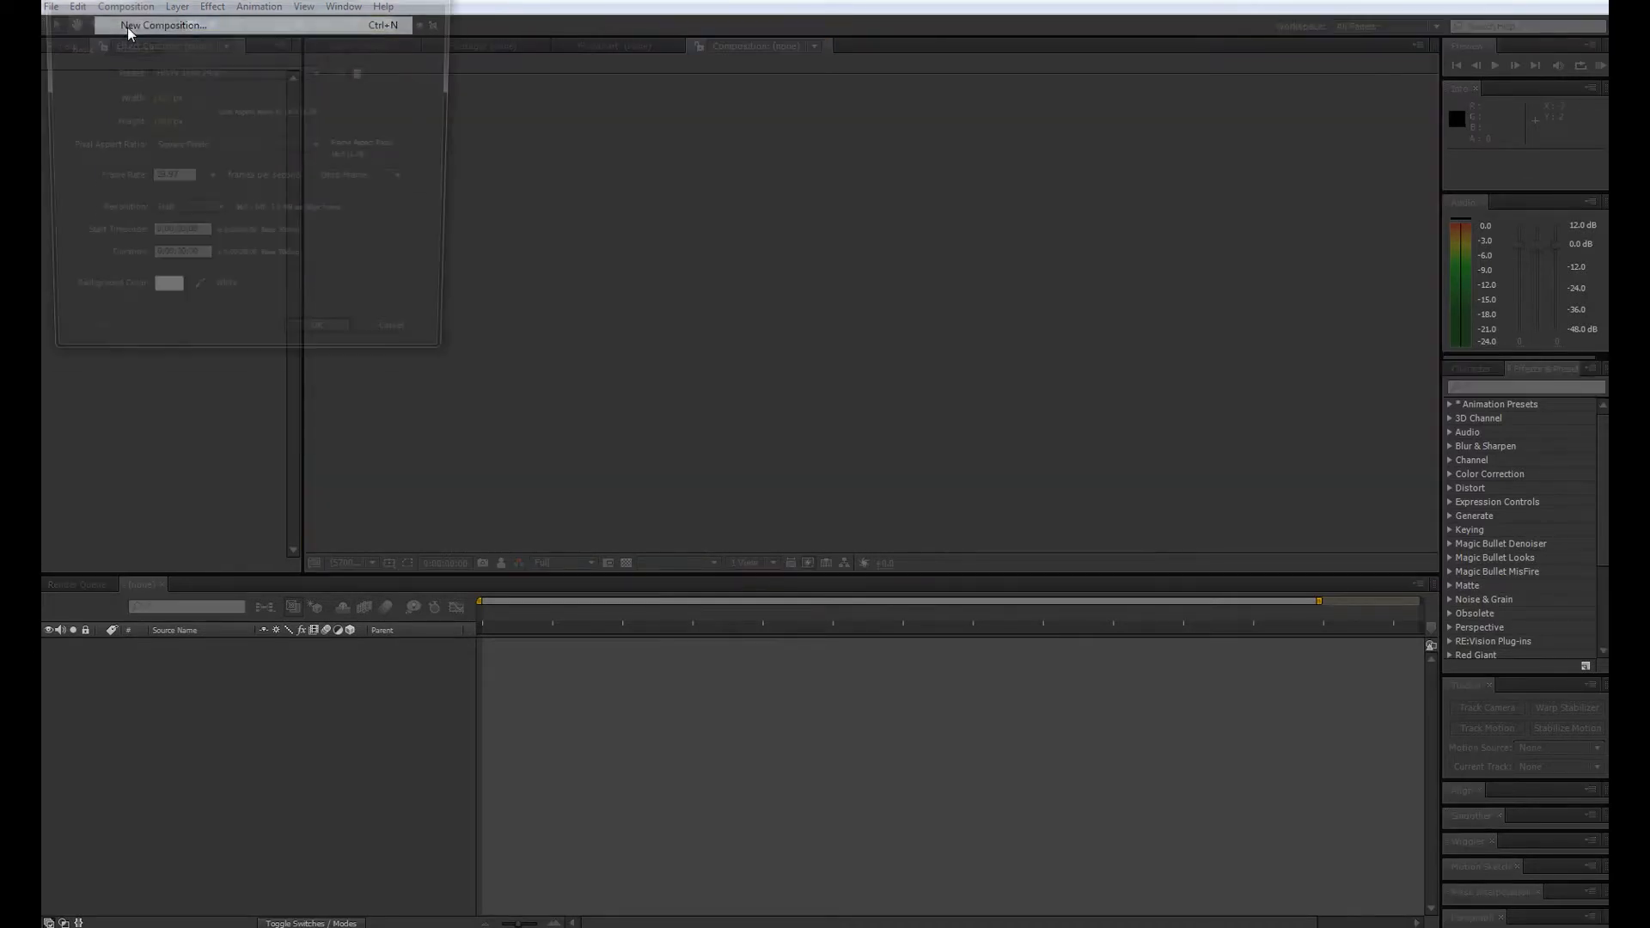
pyautogui.click(407, 76)
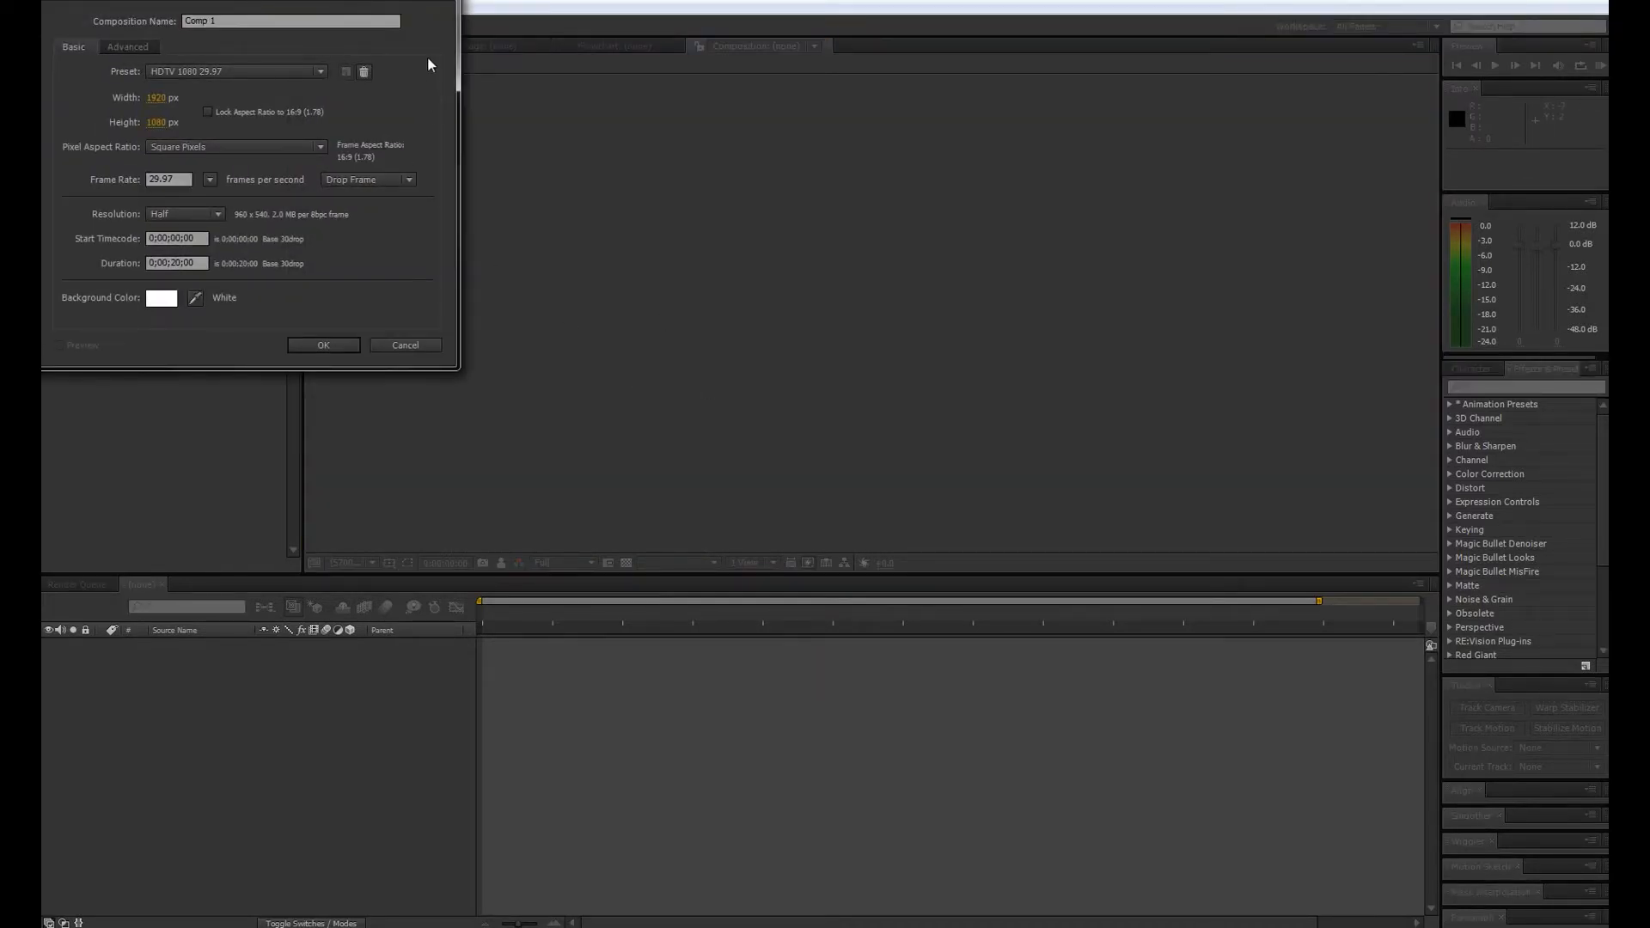
pyautogui.click(274, 22)
pyautogui.write('fin shoots zombie')
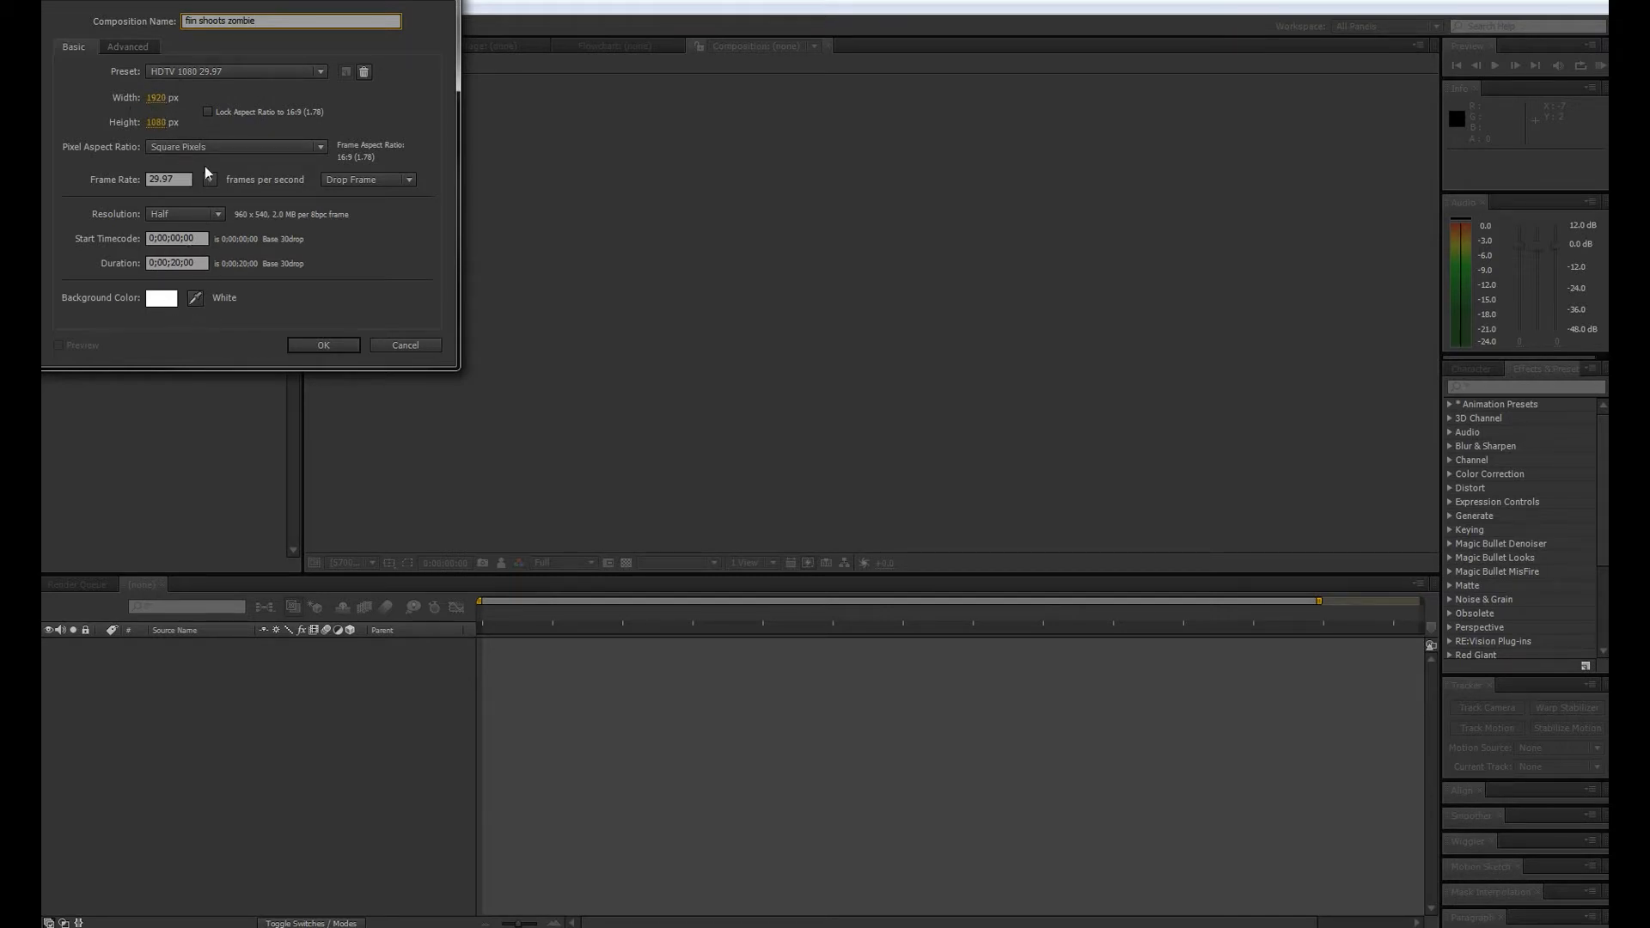
pyautogui.click(160, 297)
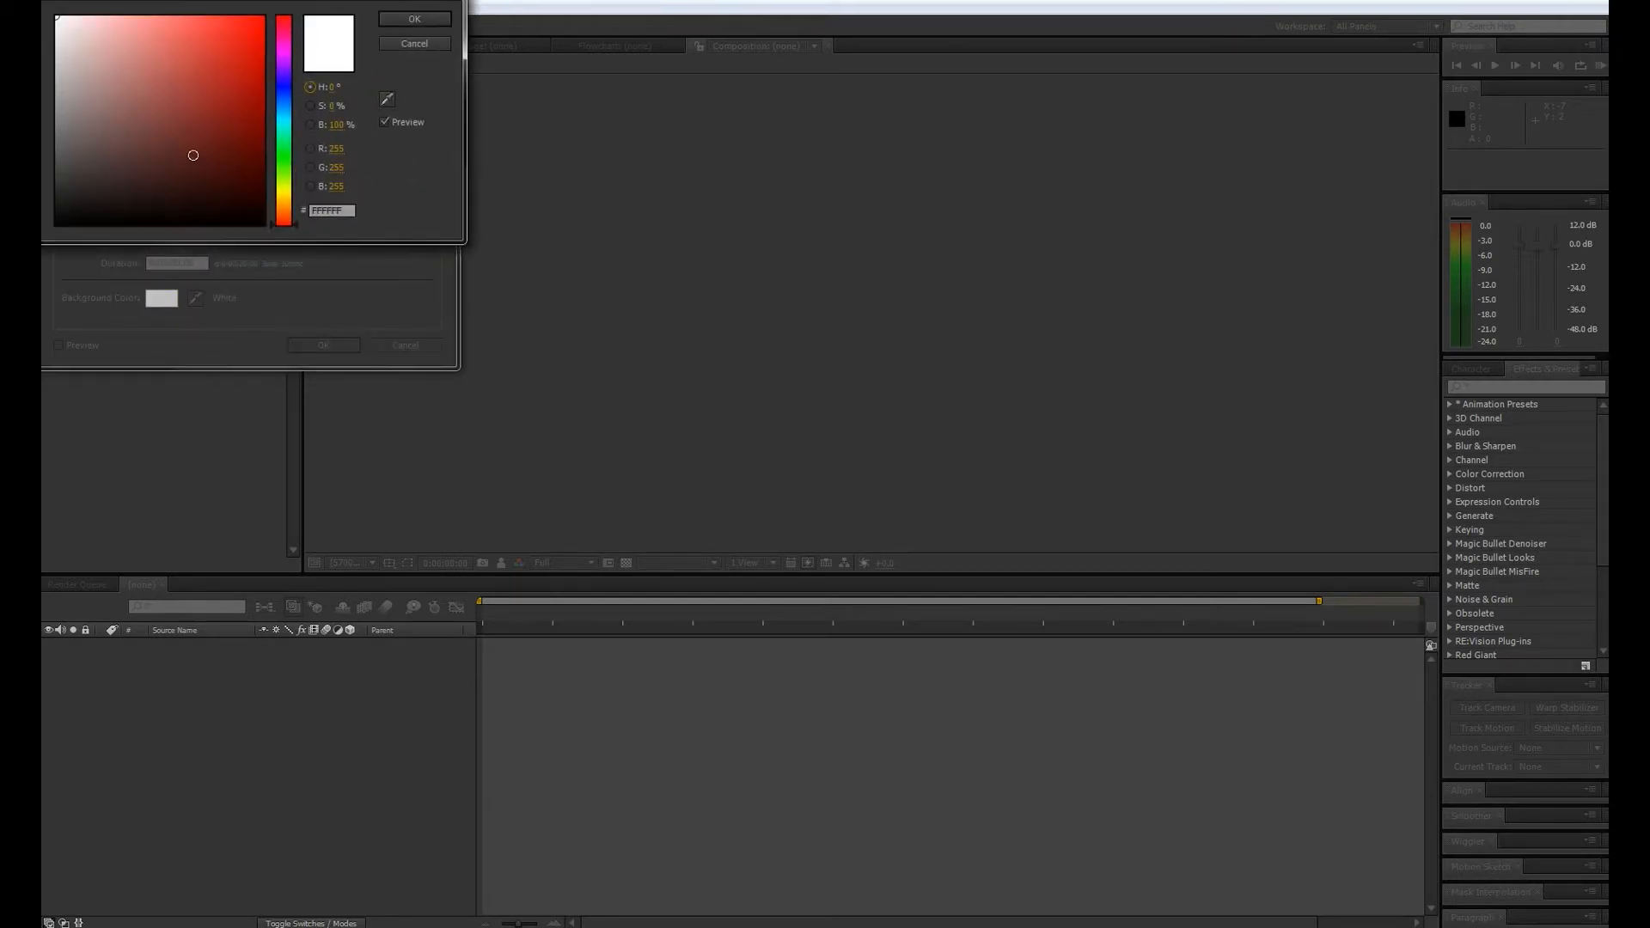
pyautogui.click(57, 222)
pyautogui.click(434, 18)
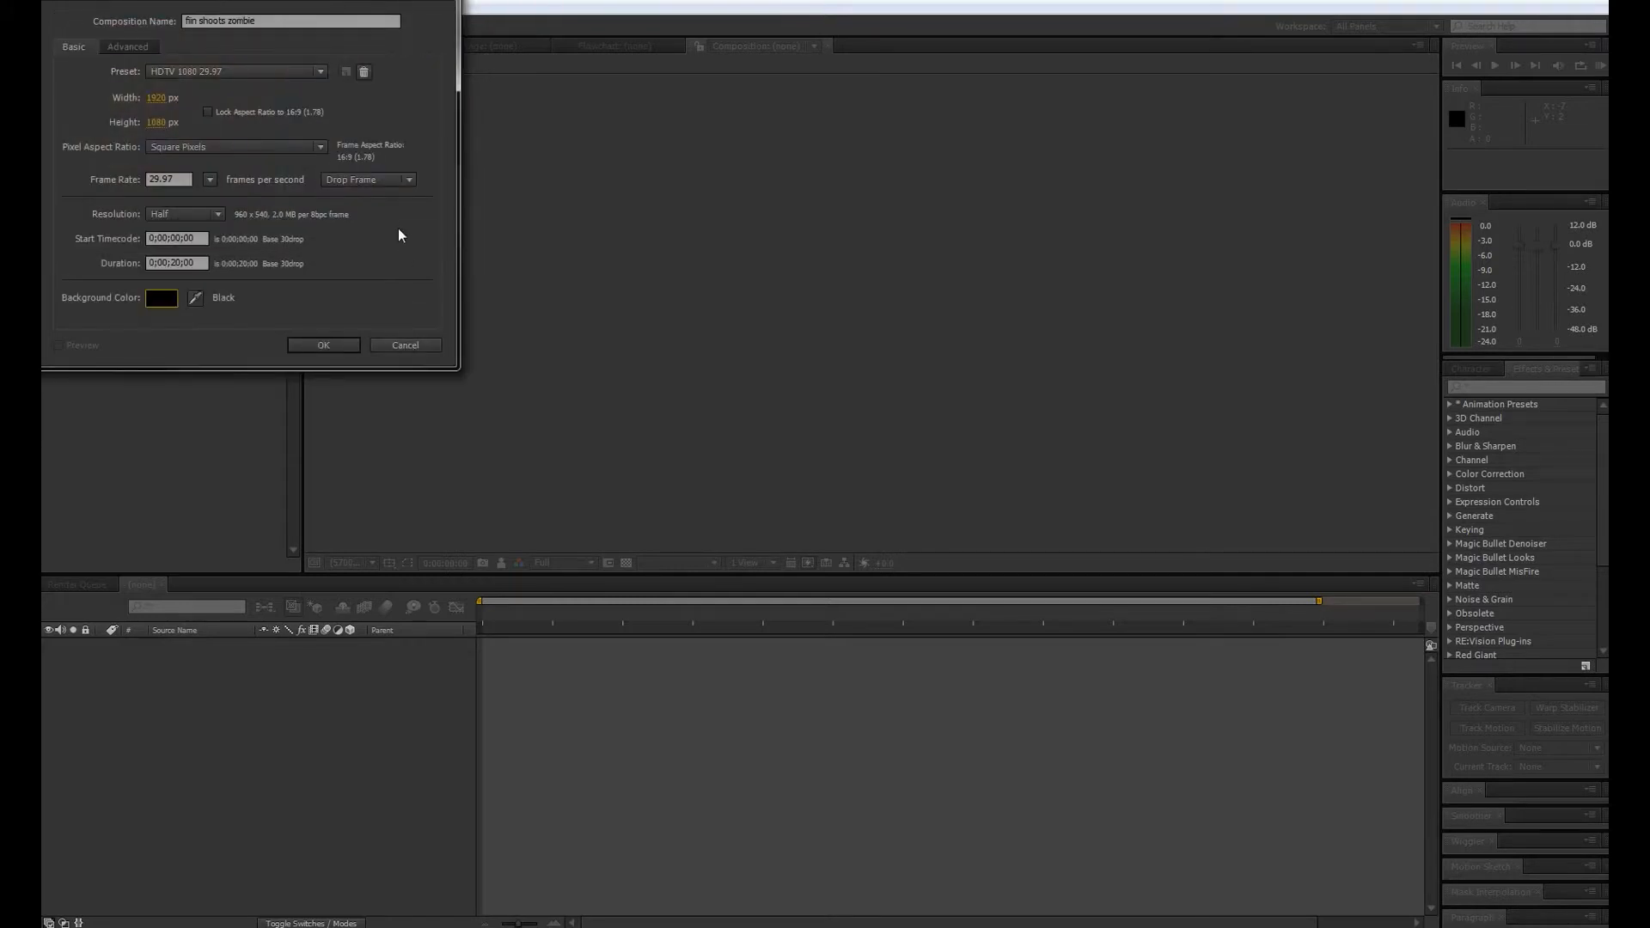
pyautogui.click(316, 342)
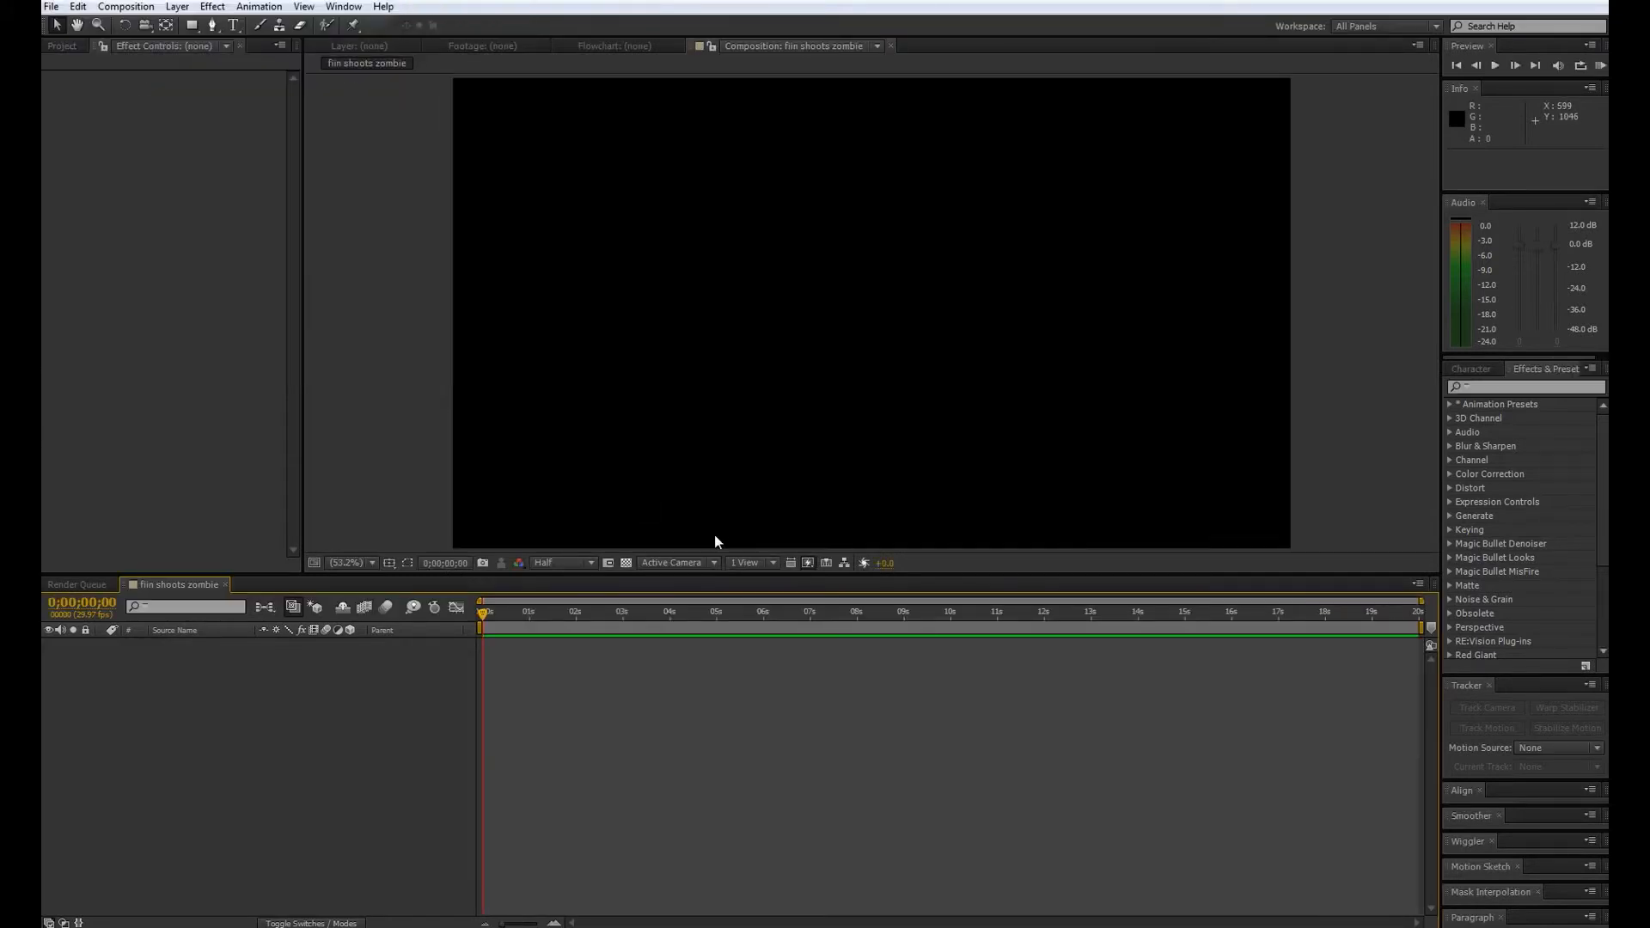
# - Import the footage file 01940.MTS from the Desktop and add it to the composition as a layer
pyautogui.click(51, 7)
pyautogui.moveTo(148, 222)
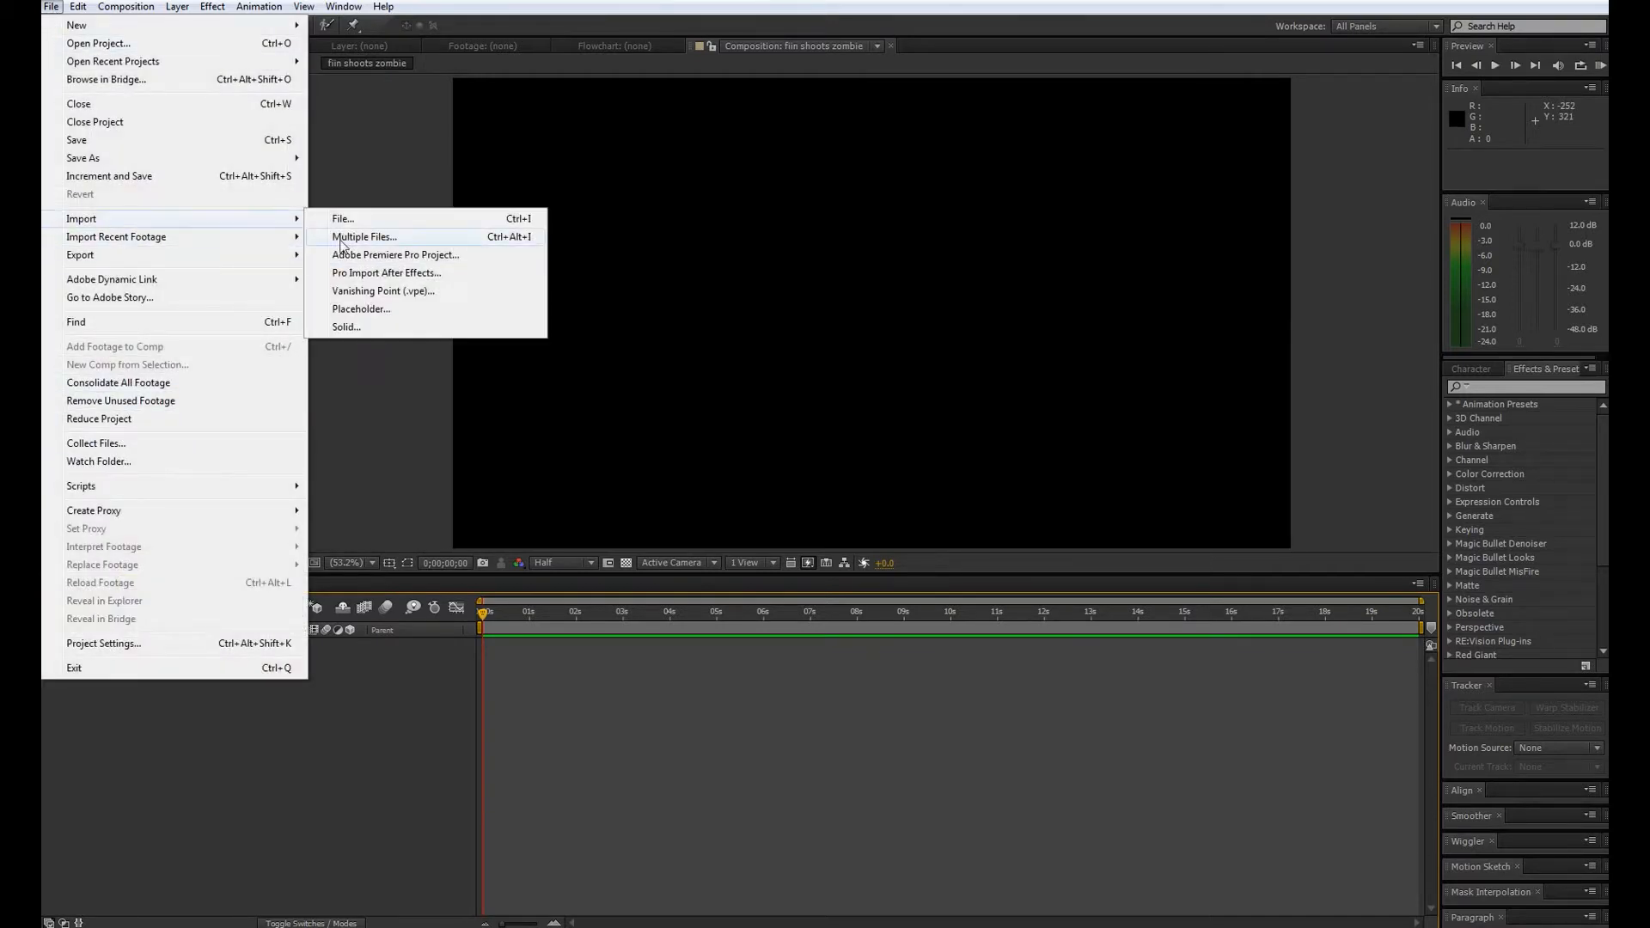
pyautogui.click(357, 221)
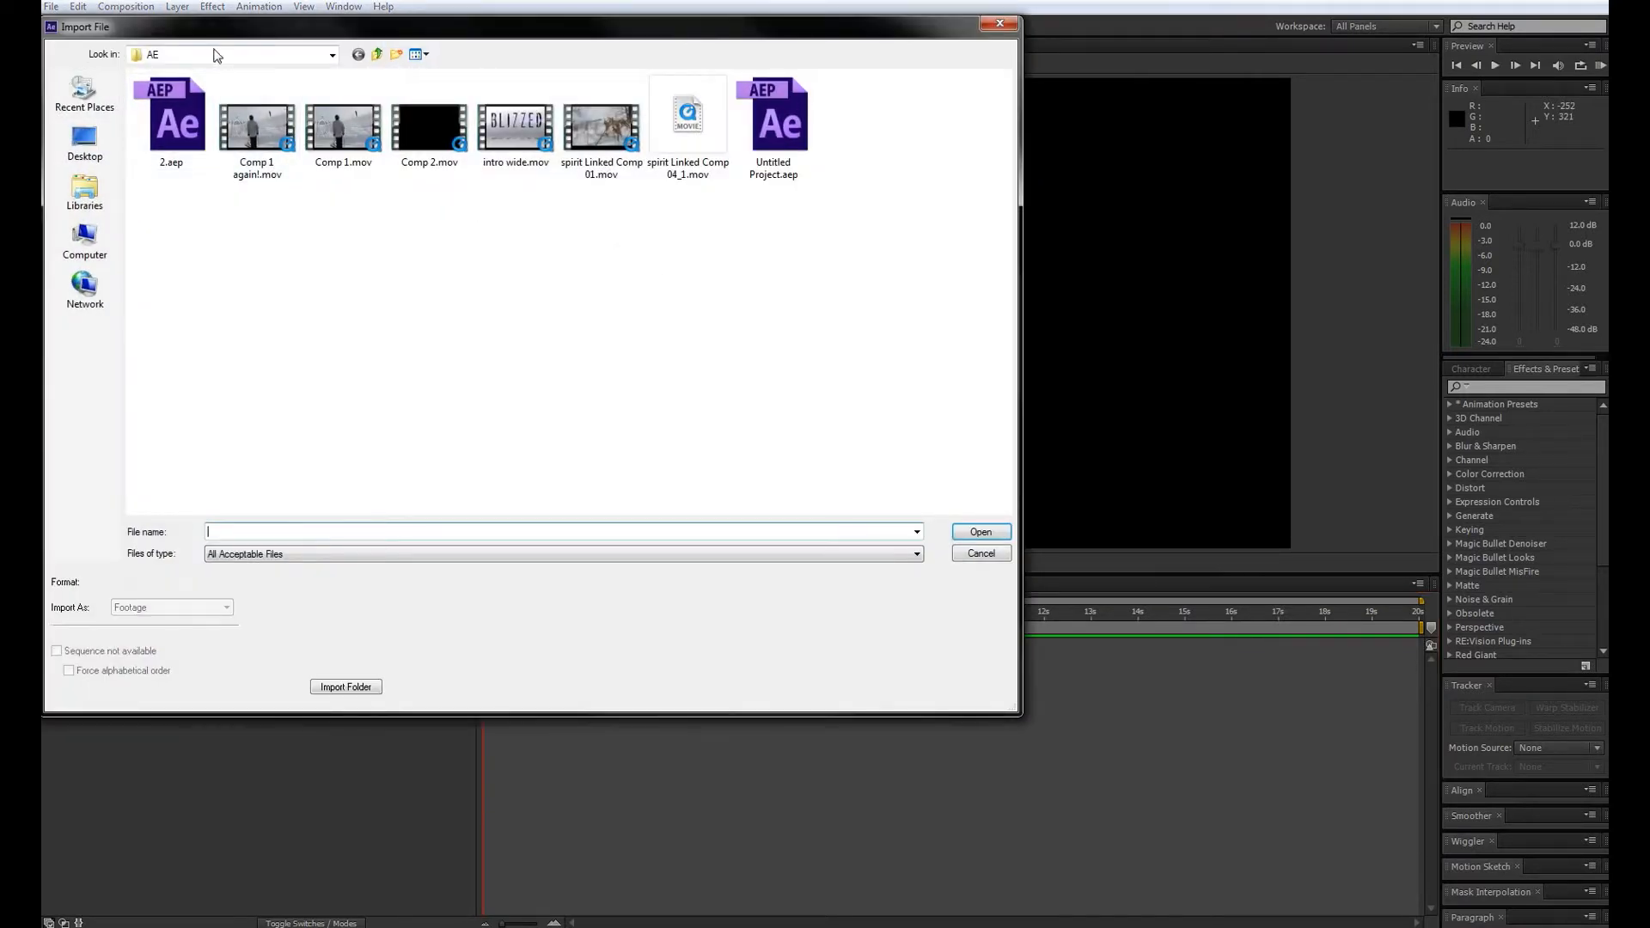
pyautogui.click(332, 55)
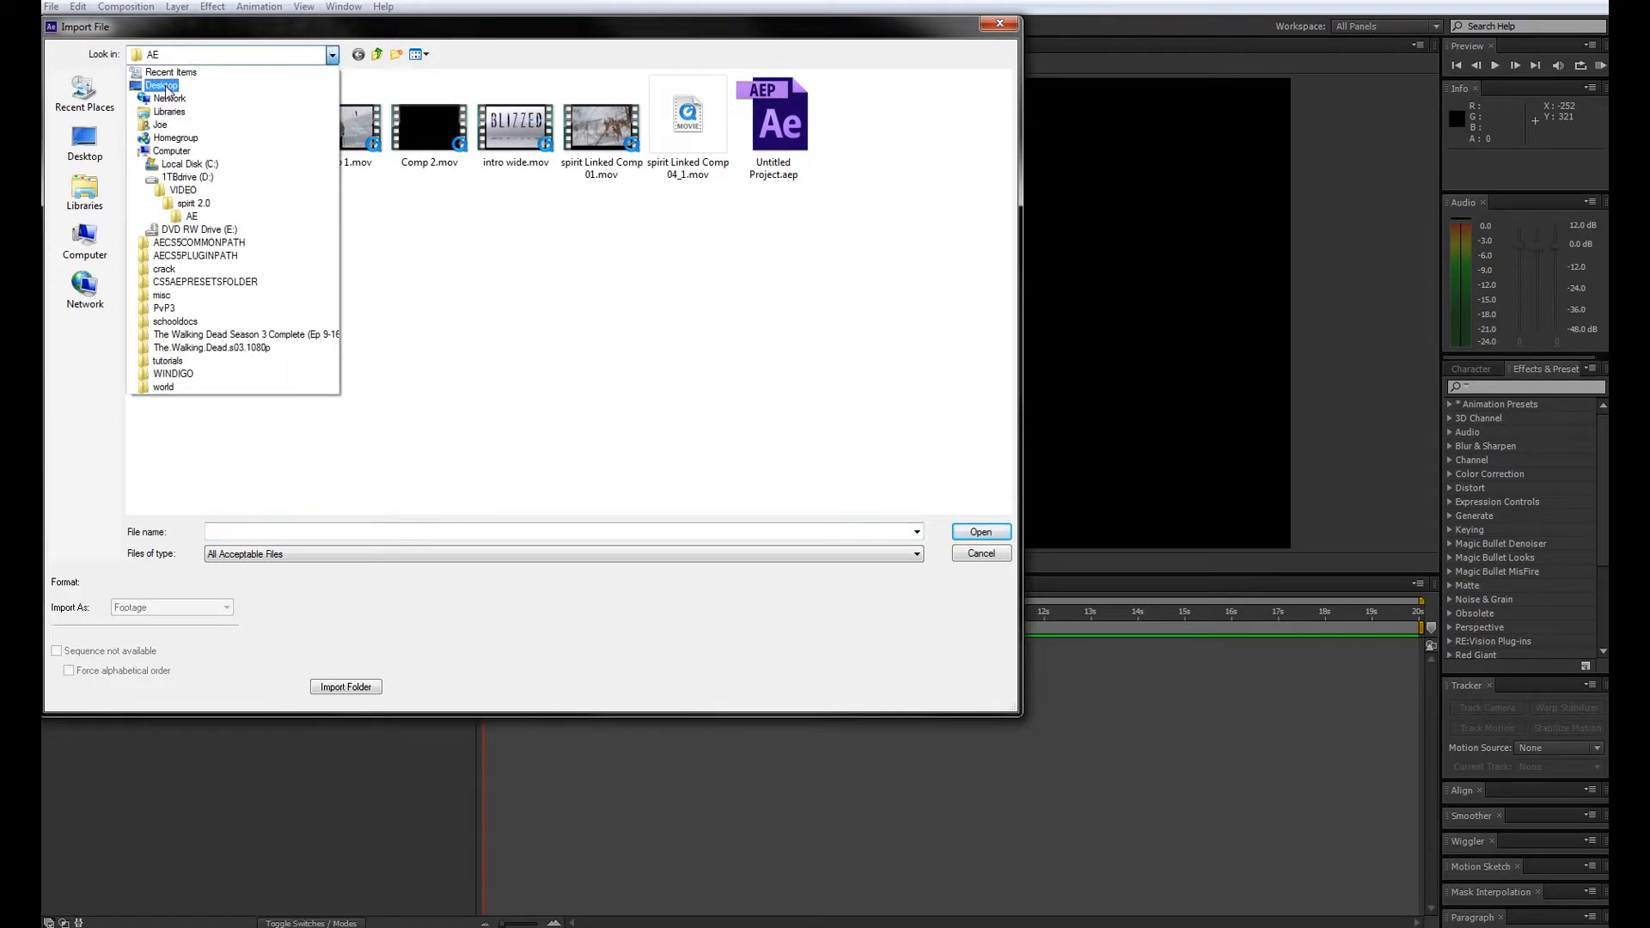
pyautogui.click(162, 85)
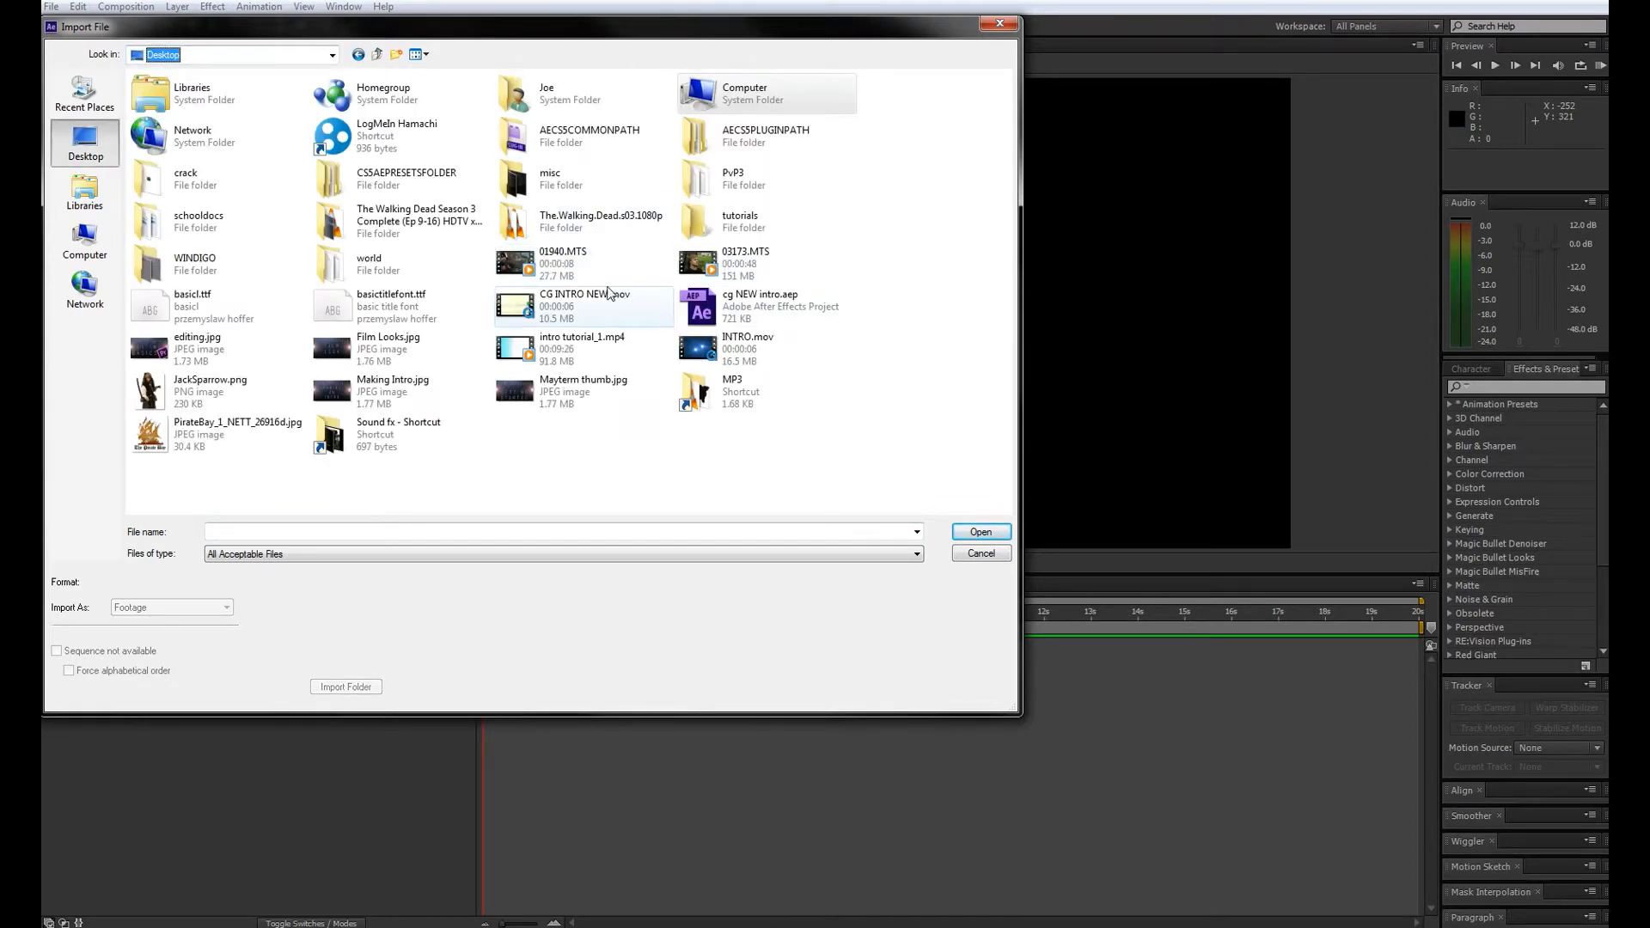
pyautogui.click(550, 262)
pyautogui.click(980, 532)
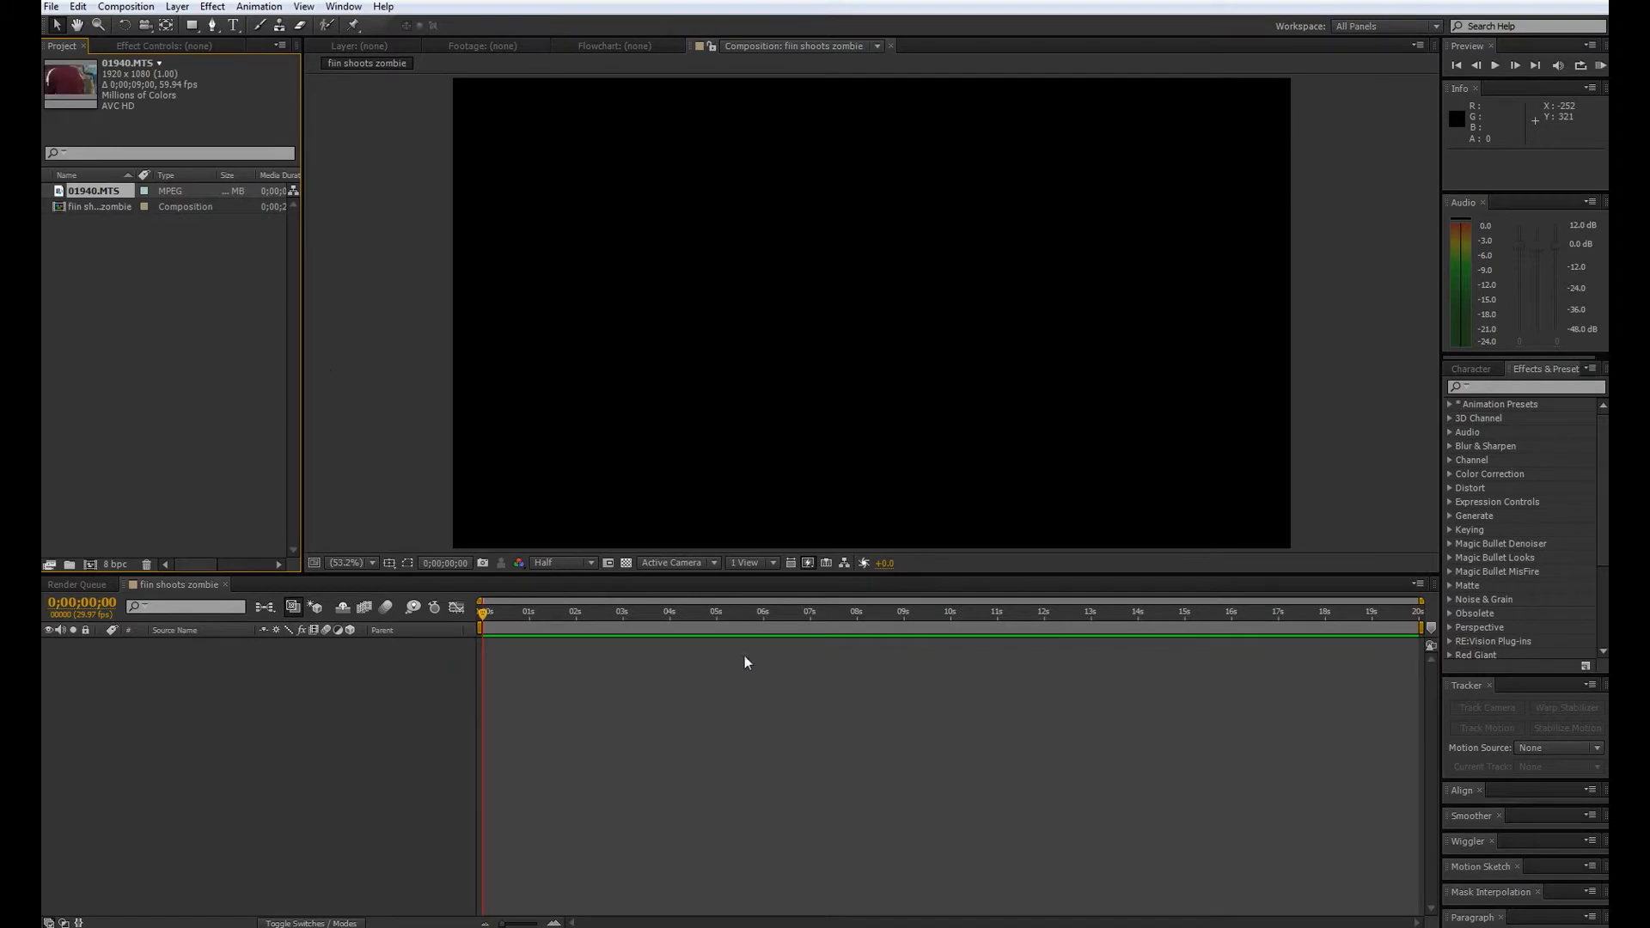
pyautogui.moveTo(115, 192); pyautogui.dragTo(869, 321)
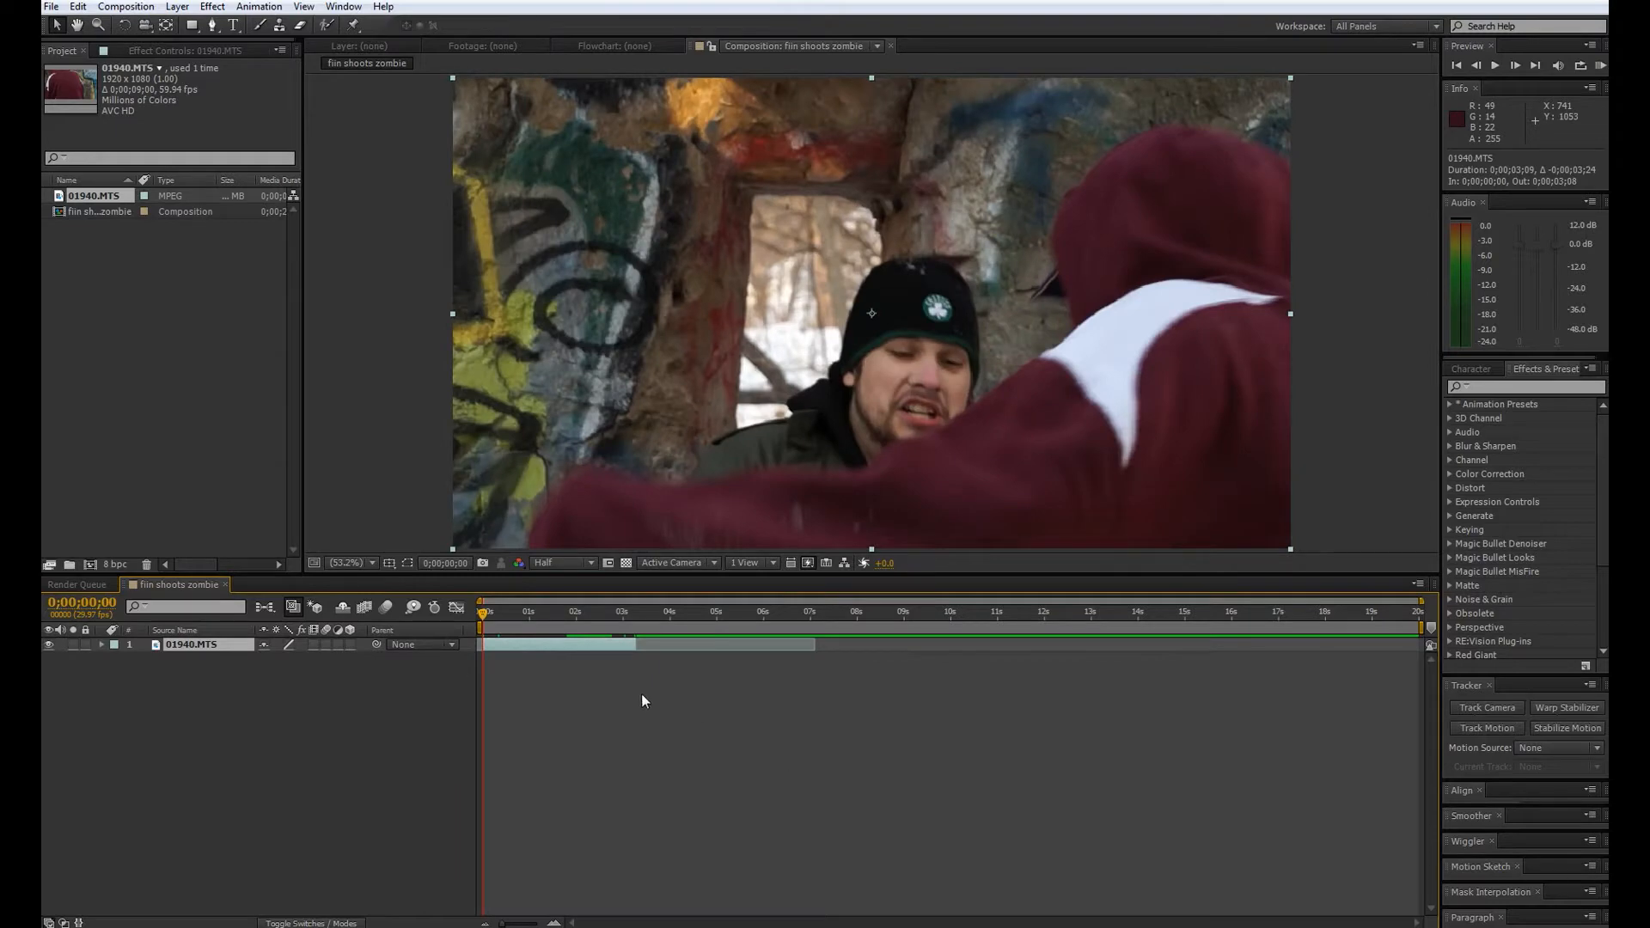
pyautogui.moveTo(503, 615); pyautogui.dragTo(482, 644)
# - Import Automatic_Fire_04.mov and Automatic_Fire_05.mov from the 11. Muzzle_Flashes folder of Action Essentials 2, using the multiple-file import
pyautogui.click(51, 6)
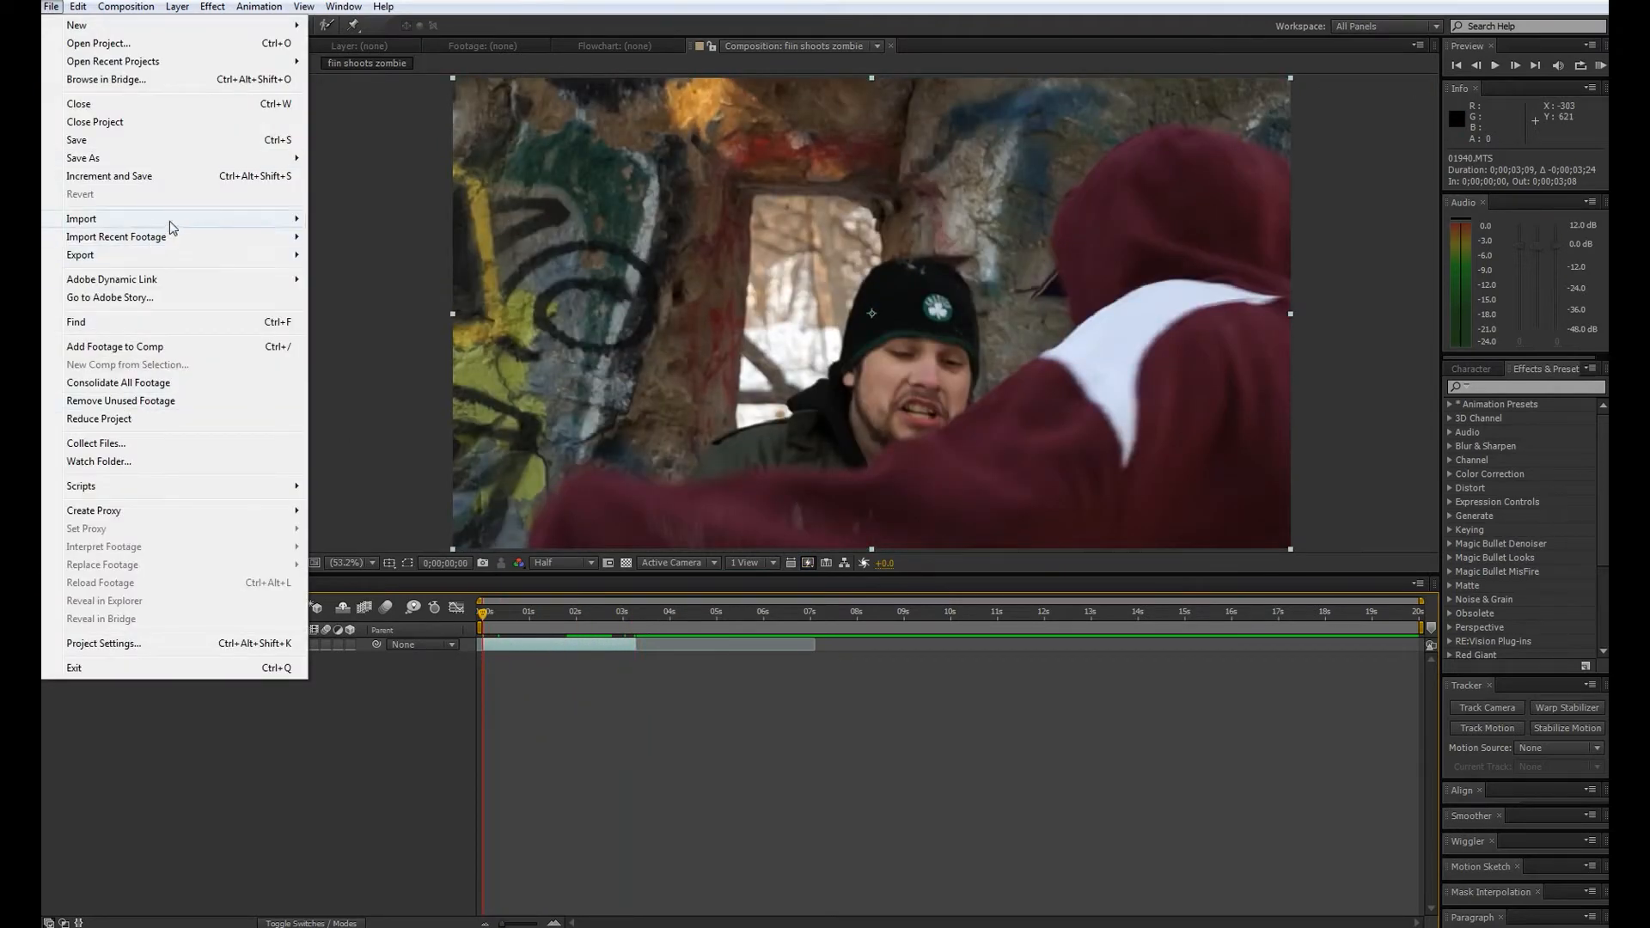
pyautogui.moveTo(176, 223)
pyautogui.click(342, 238)
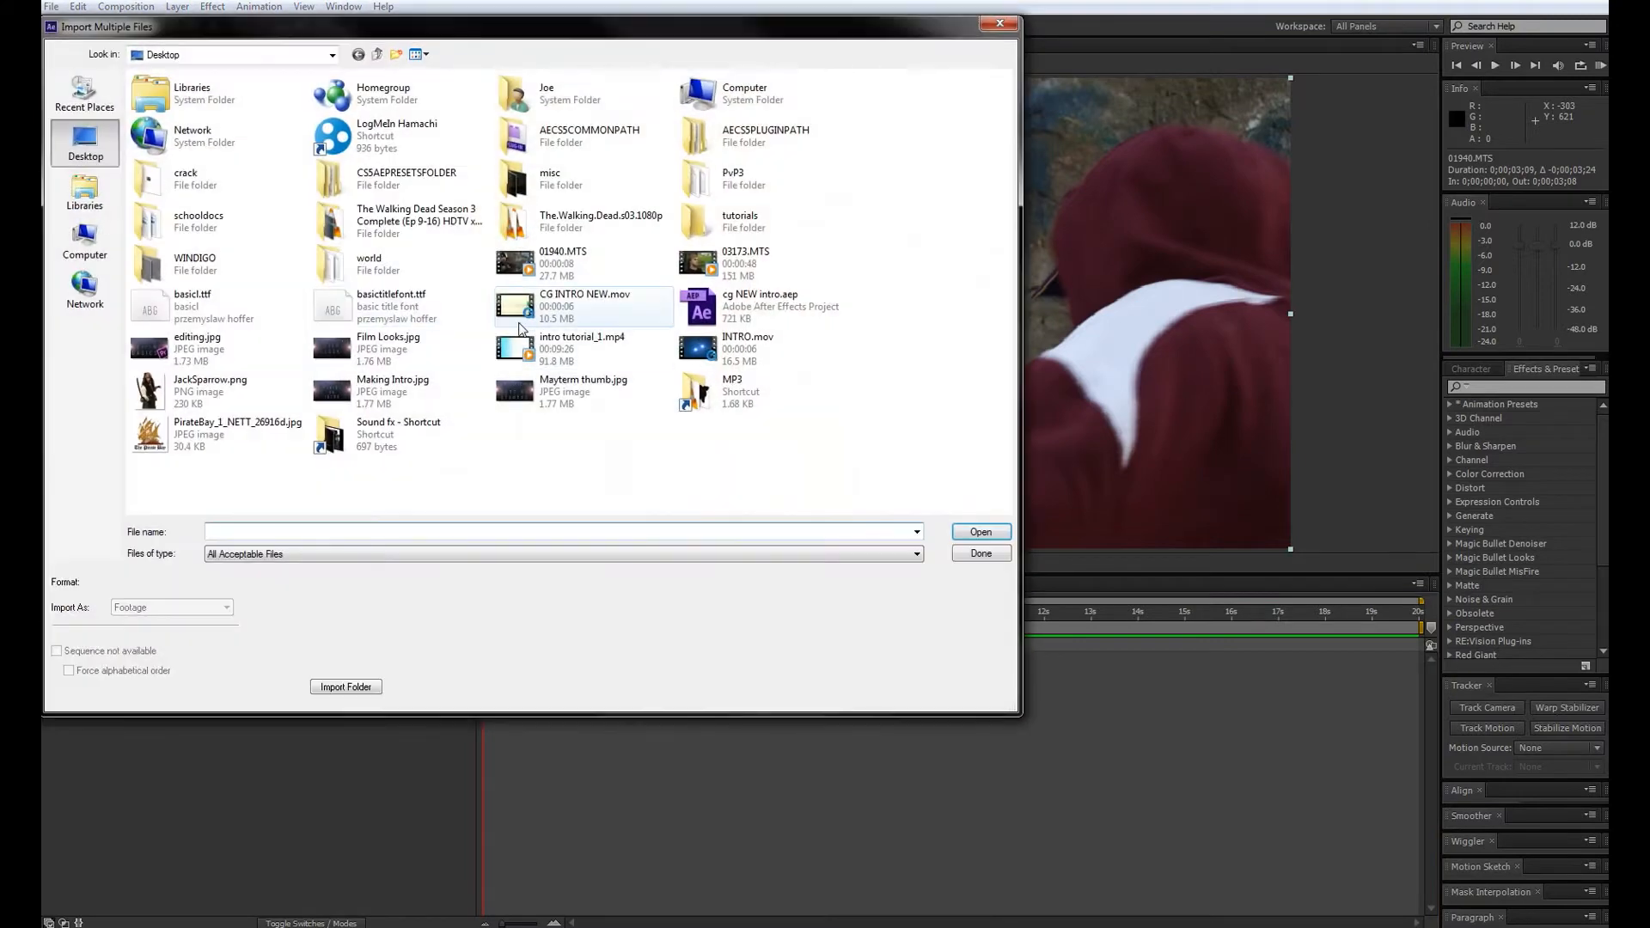
pyautogui.click(332, 55)
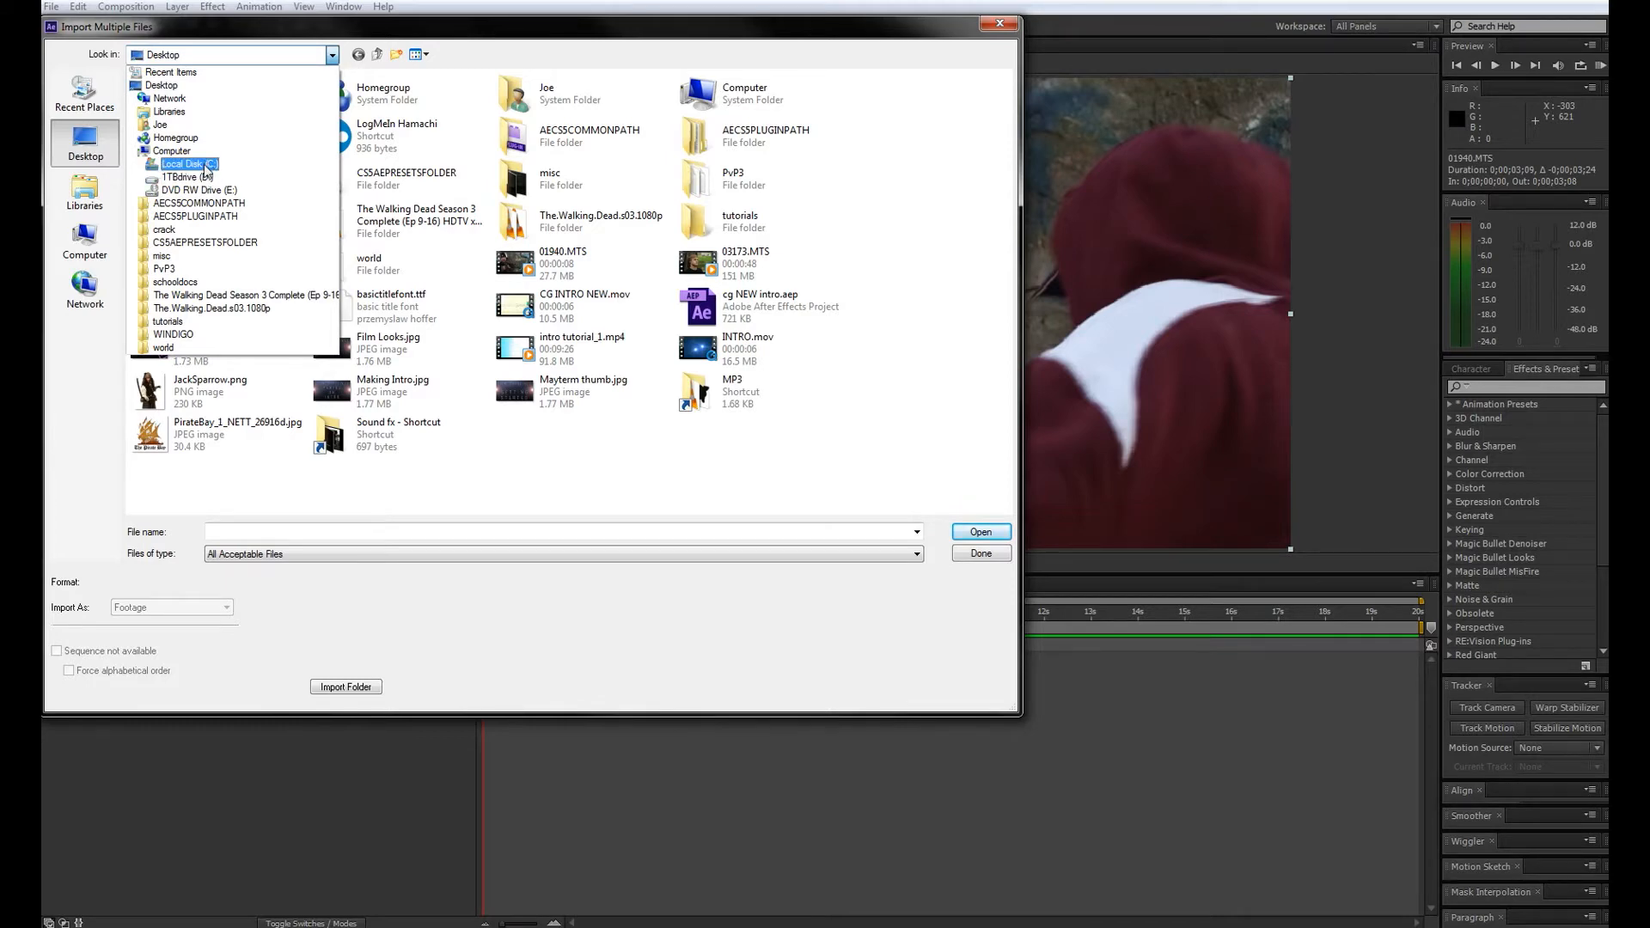
pyautogui.click(204, 166)
pyautogui.doubleClick(263, 119)
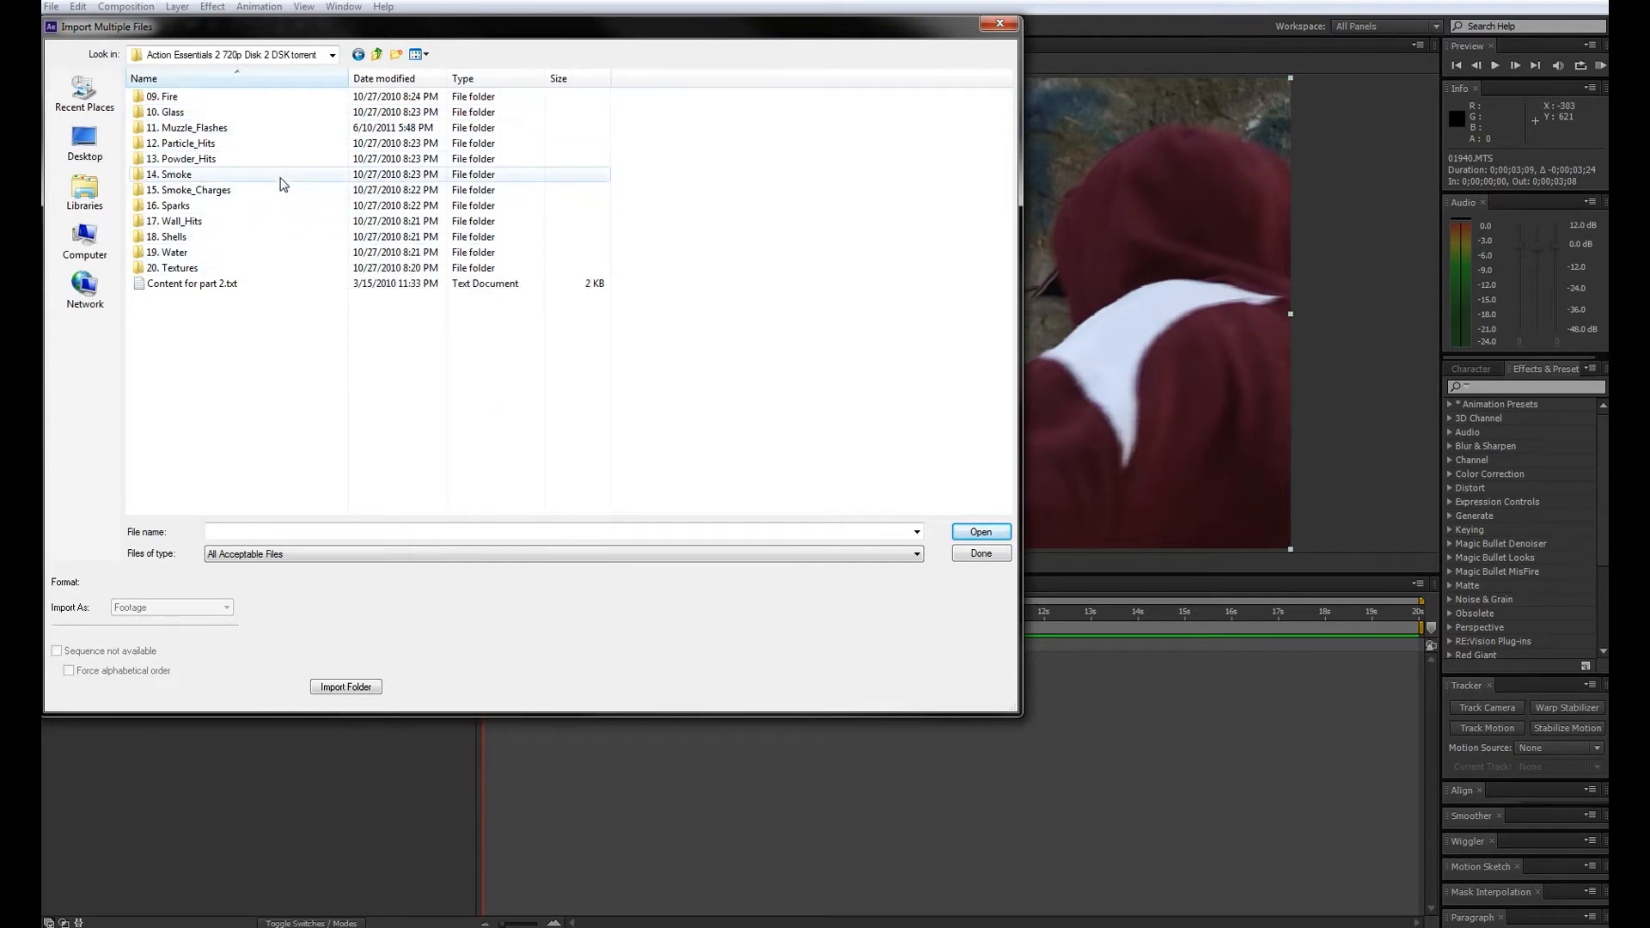
pyautogui.doubleClick(270, 129)
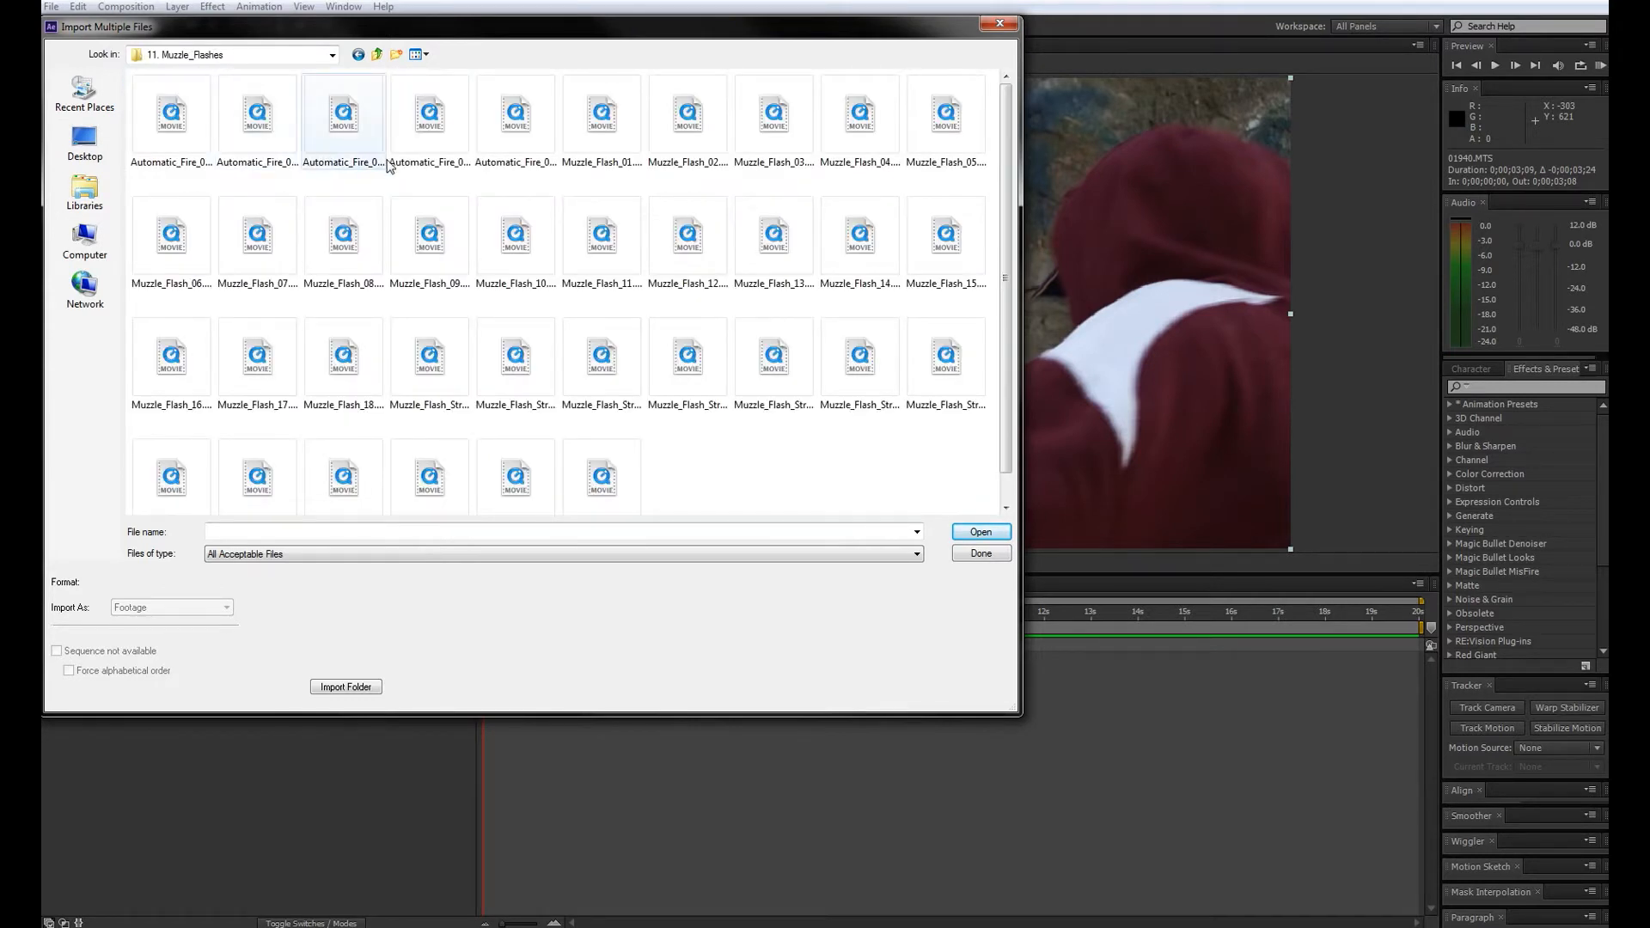
pyautogui.click(431, 138)
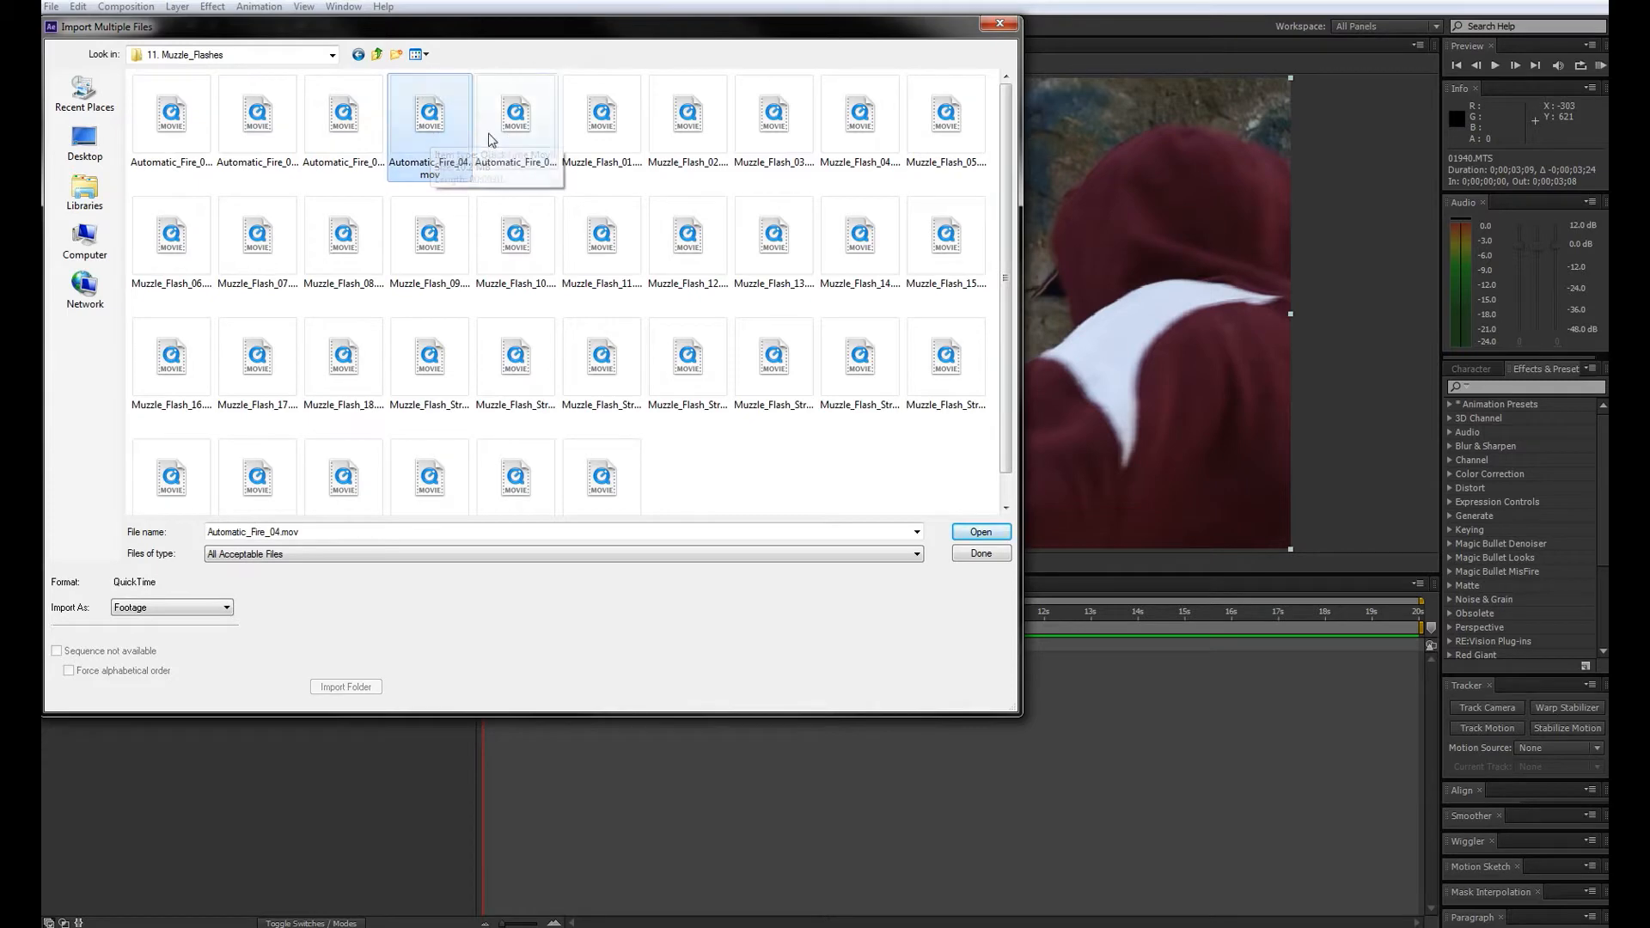
pyautogui.click(981, 532)
pyautogui.click(532, 142)
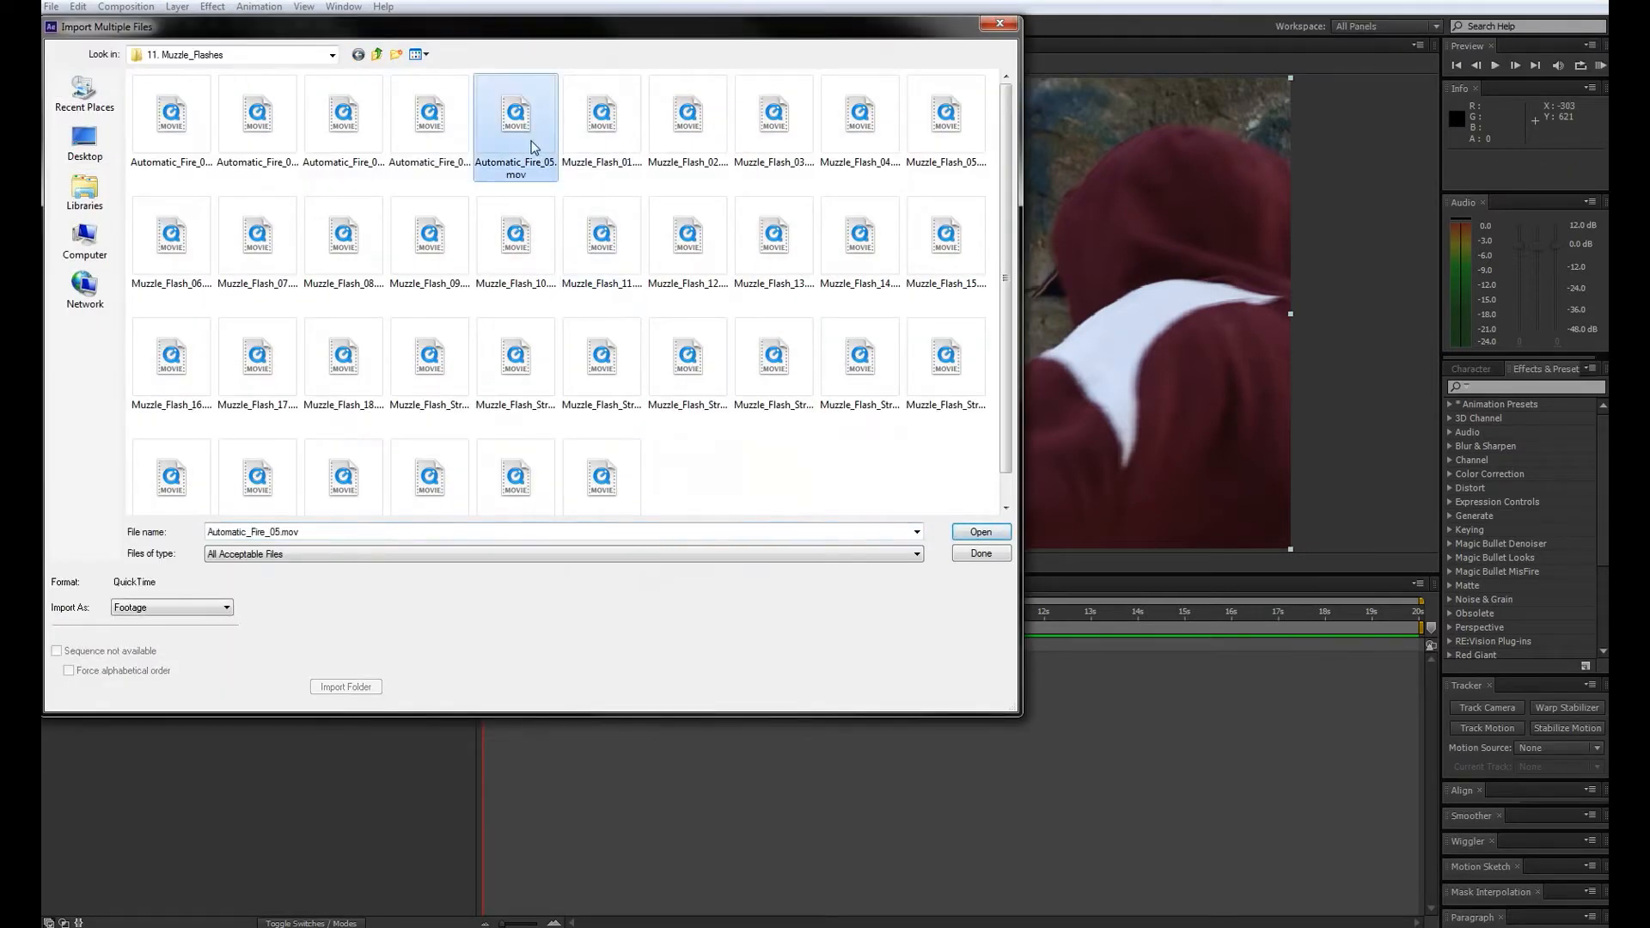
pyautogui.click(986, 533)
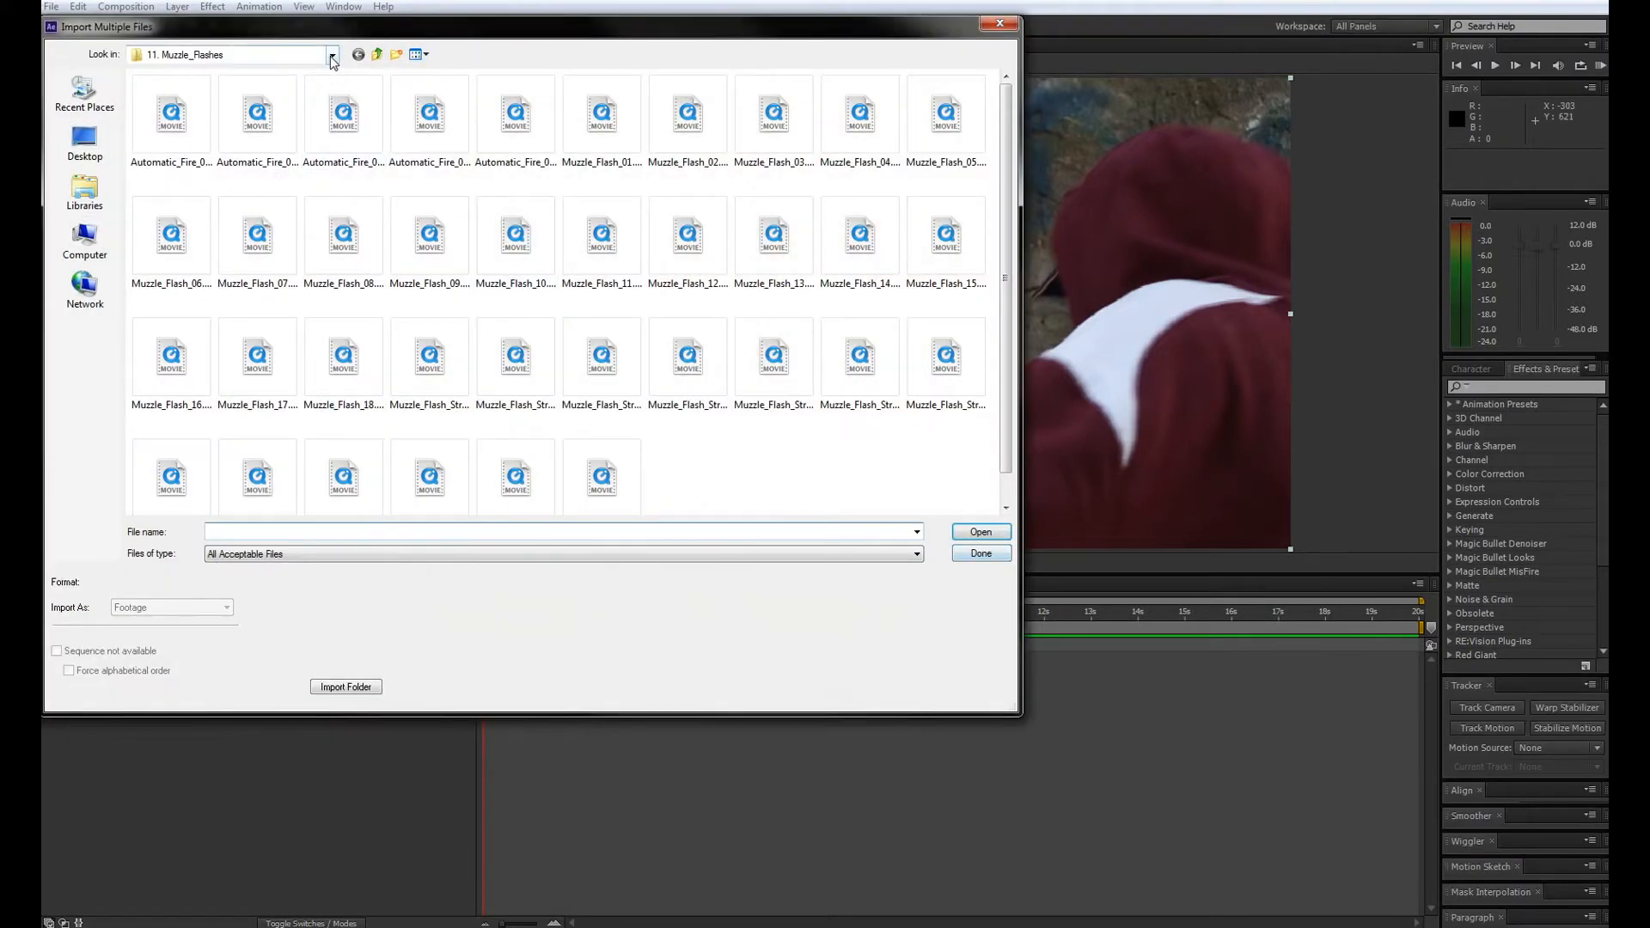
# - Import 8mm_02.mov from the 18. Shells folder and finish the multiple-file import
pyautogui.click(331, 54)
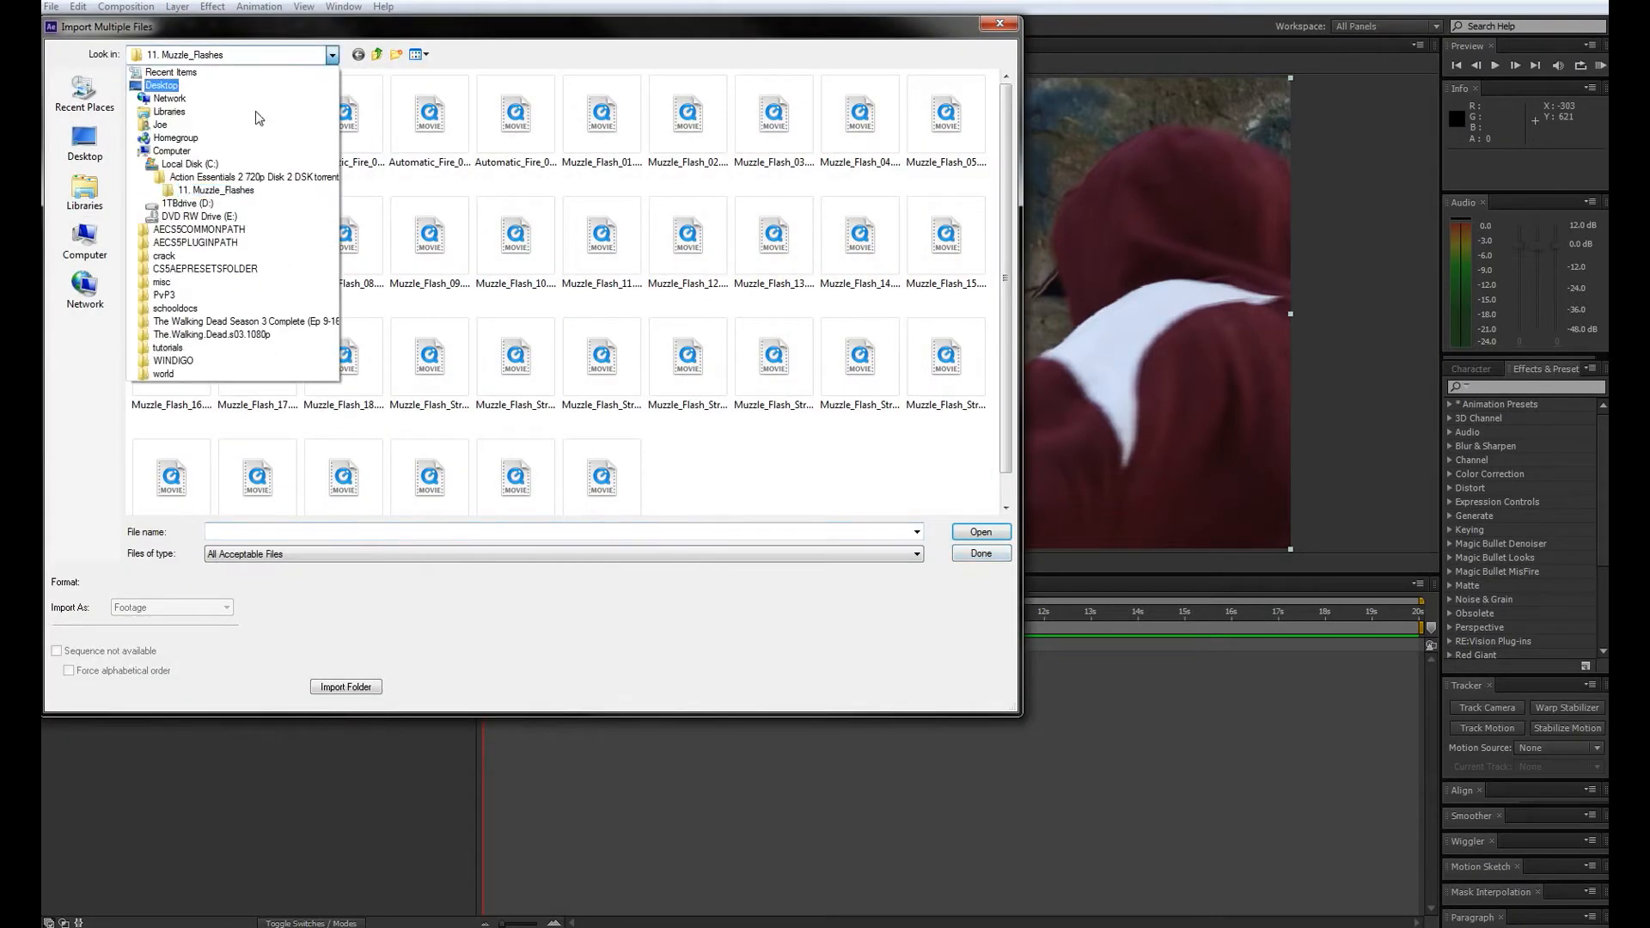
pyautogui.click(219, 177)
pyautogui.doubleClick(221, 240)
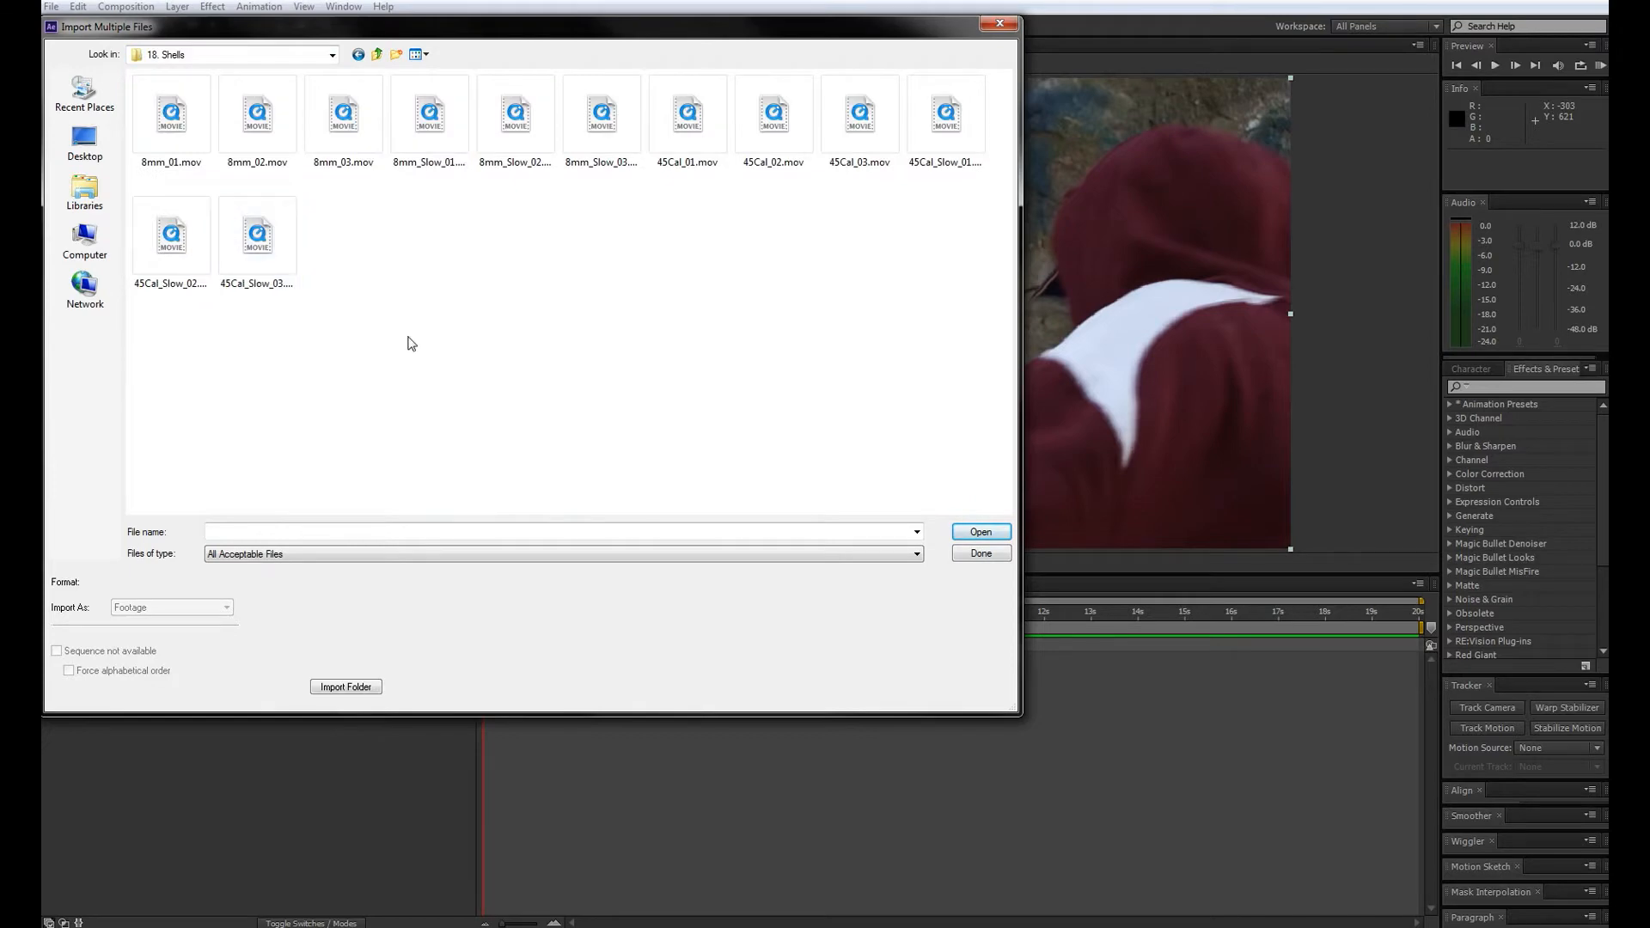
pyautogui.click(257, 116)
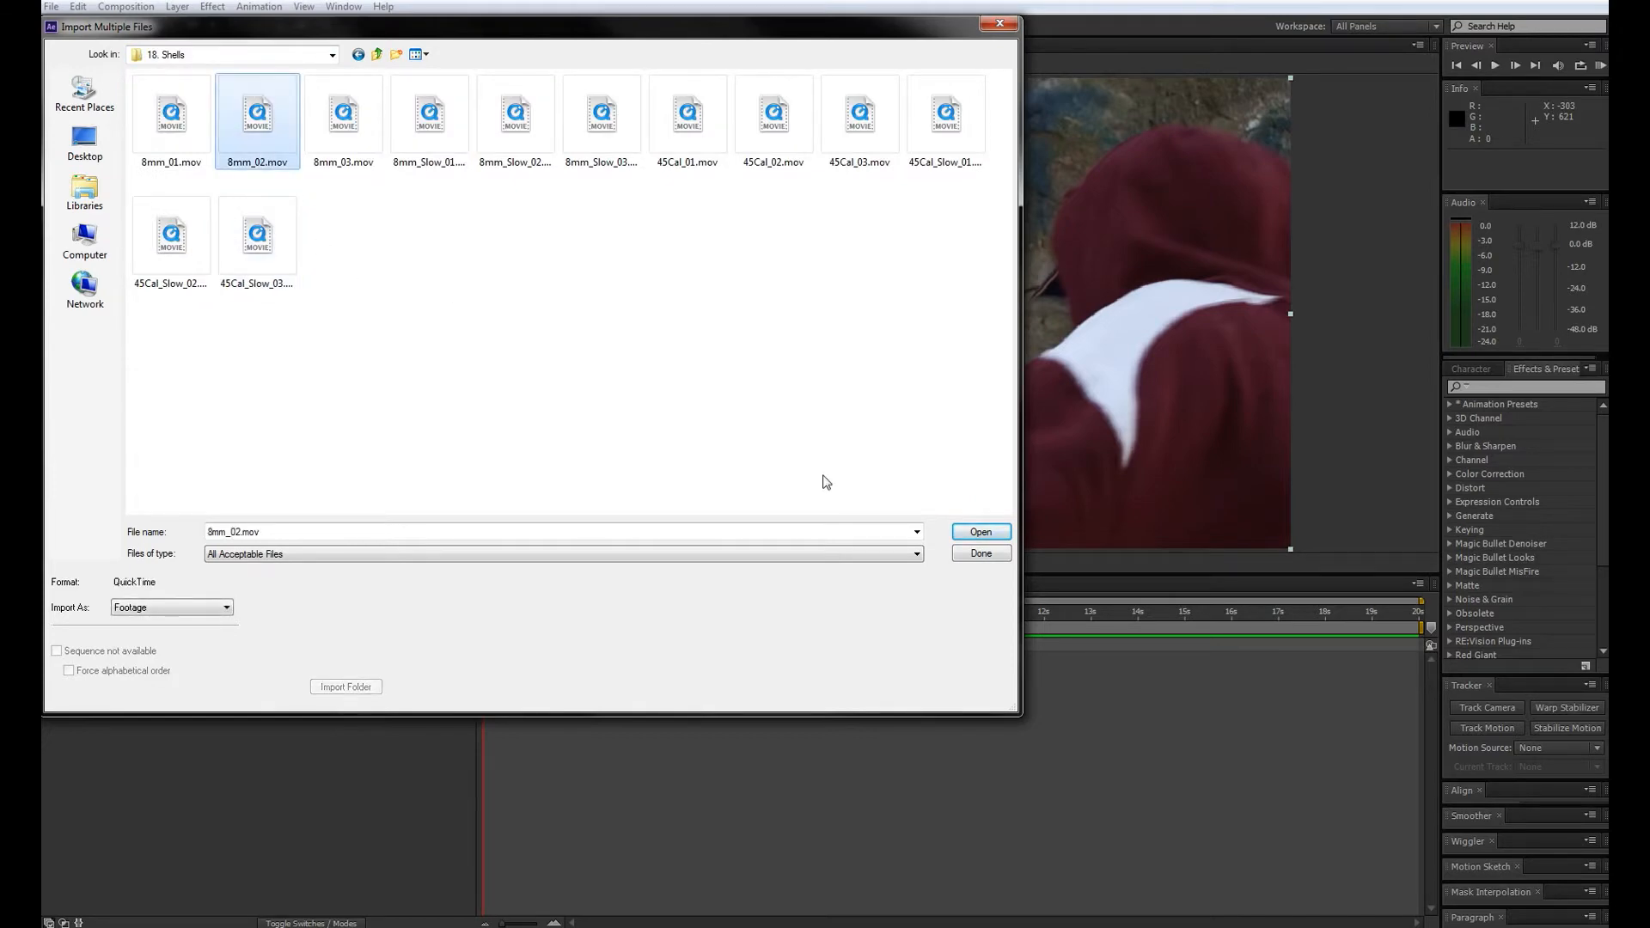
pyautogui.click(979, 534)
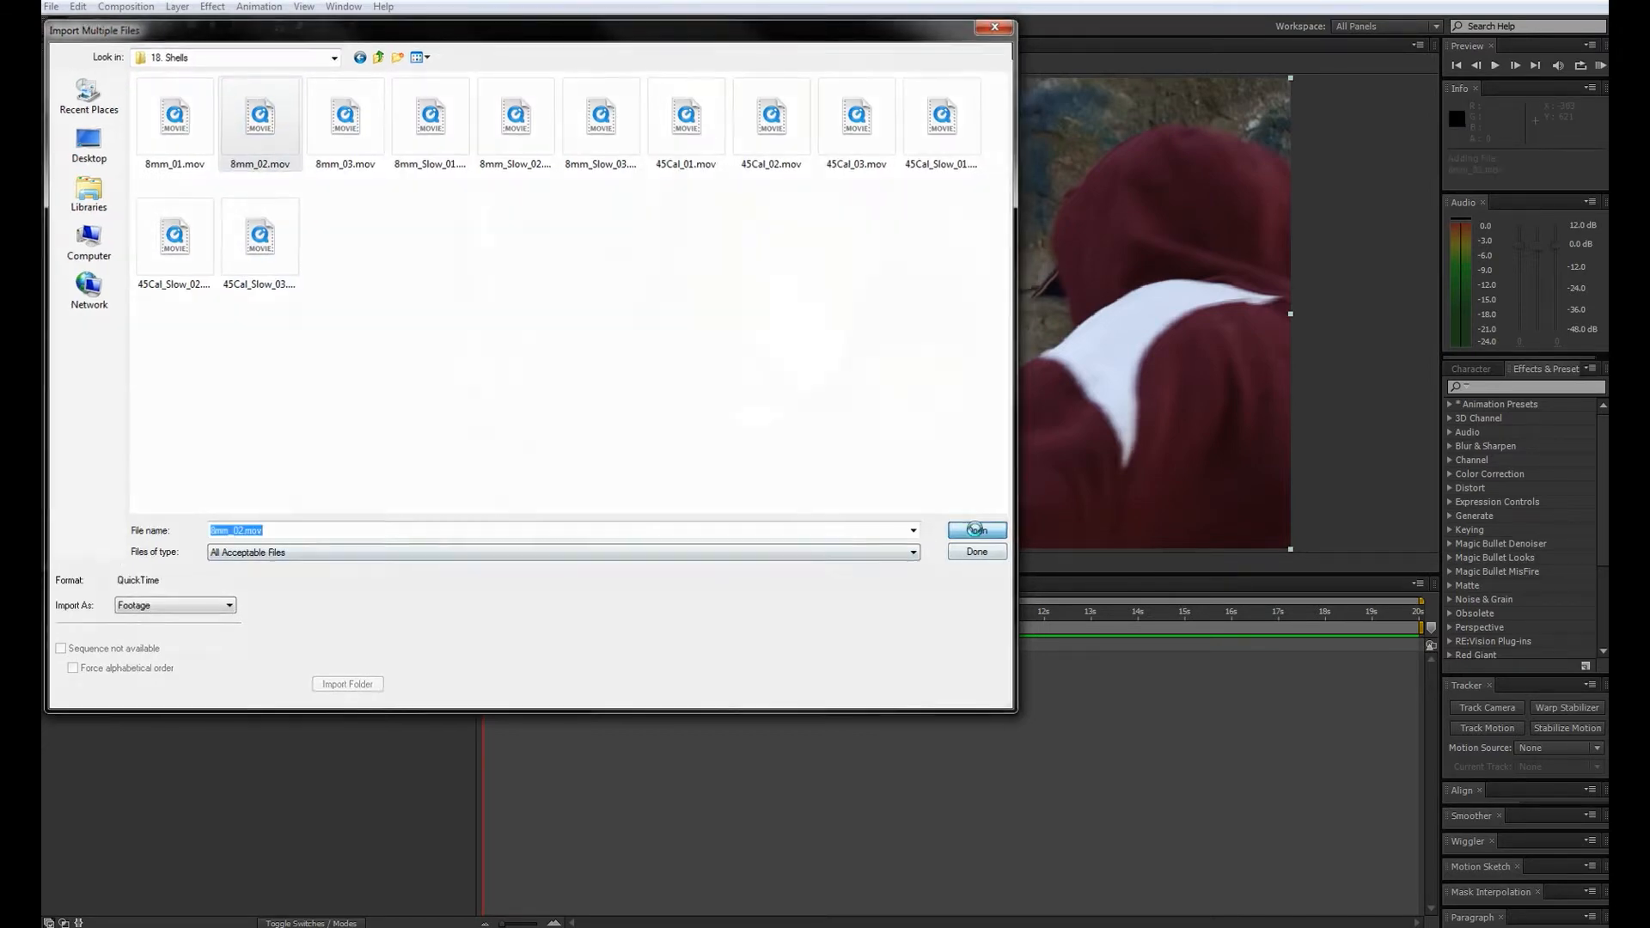
pyautogui.click(988, 556)
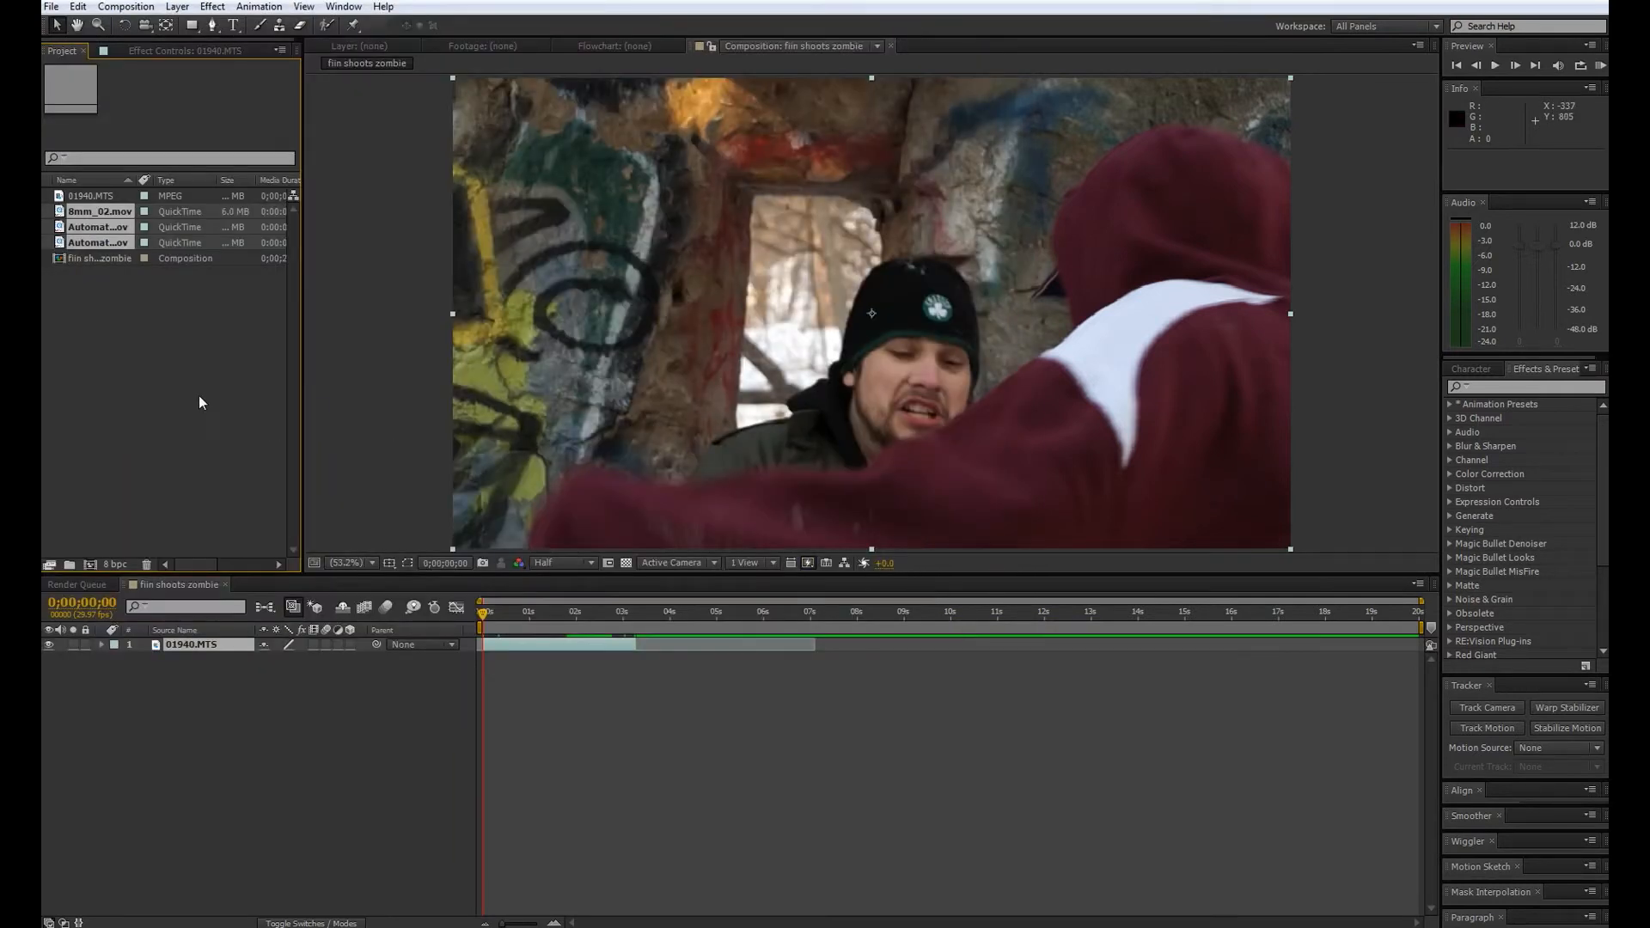
# - Add Automatic_Fire_04.mov above the footage layer and make it start at 0;00;01;29, where the gun is aimed
pyautogui.click(200, 396)
pyautogui.moveTo(502, 924); pyautogui.dragTo(521, 924)
pyautogui.moveTo(485, 615); pyautogui.dragTo(681, 613)
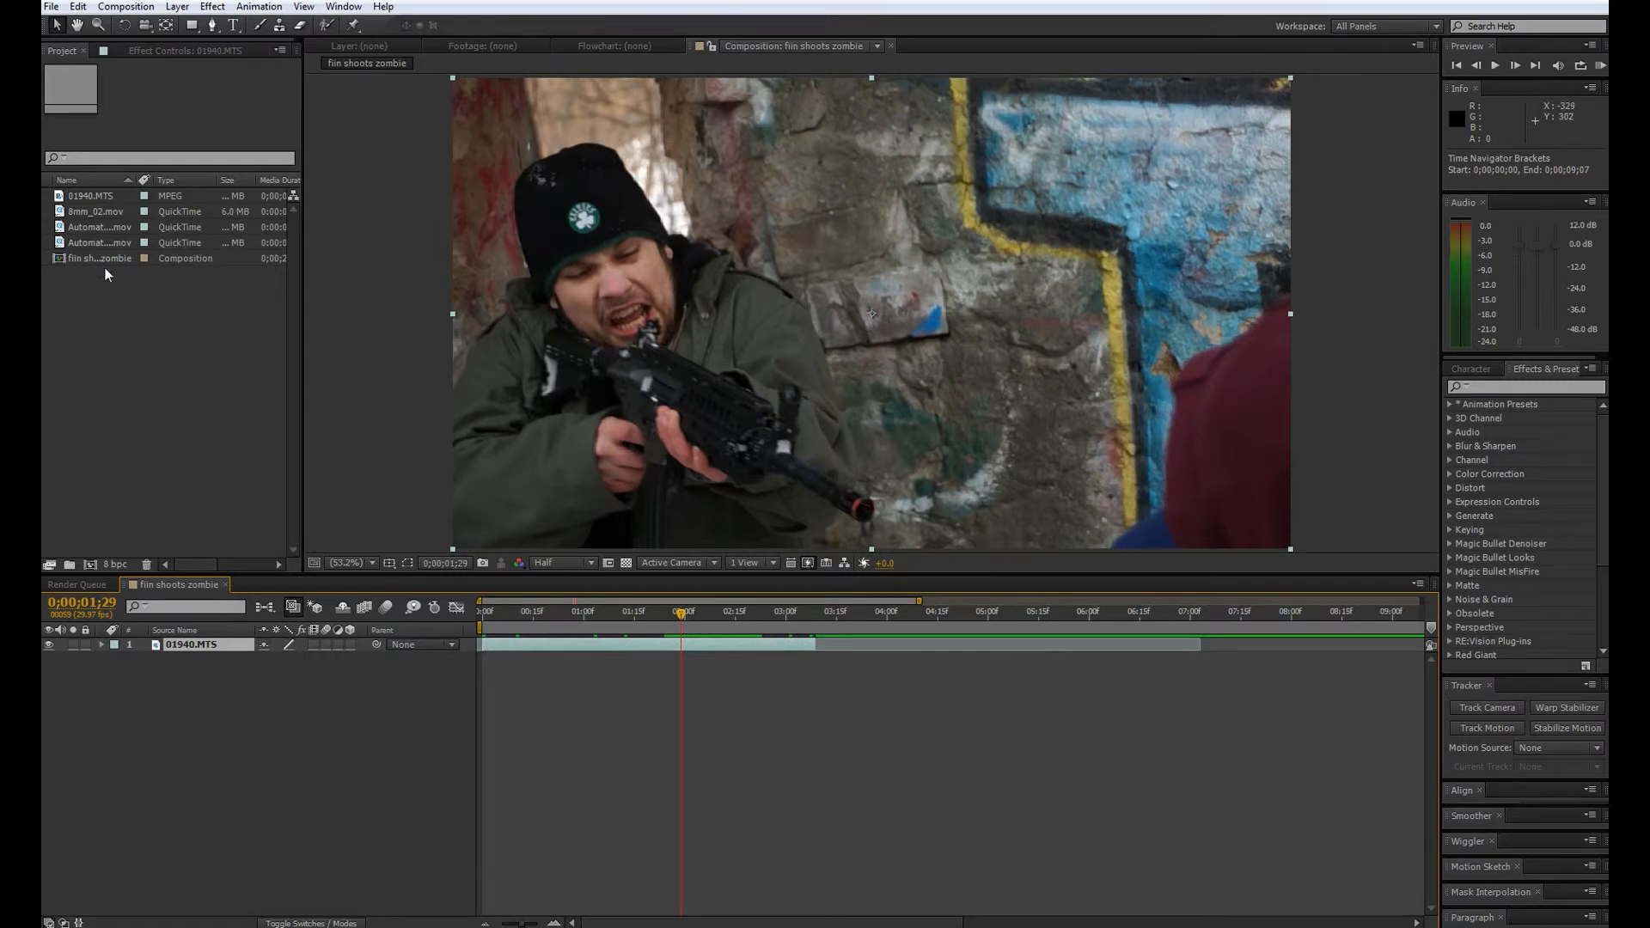
pyautogui.click(131, 227)
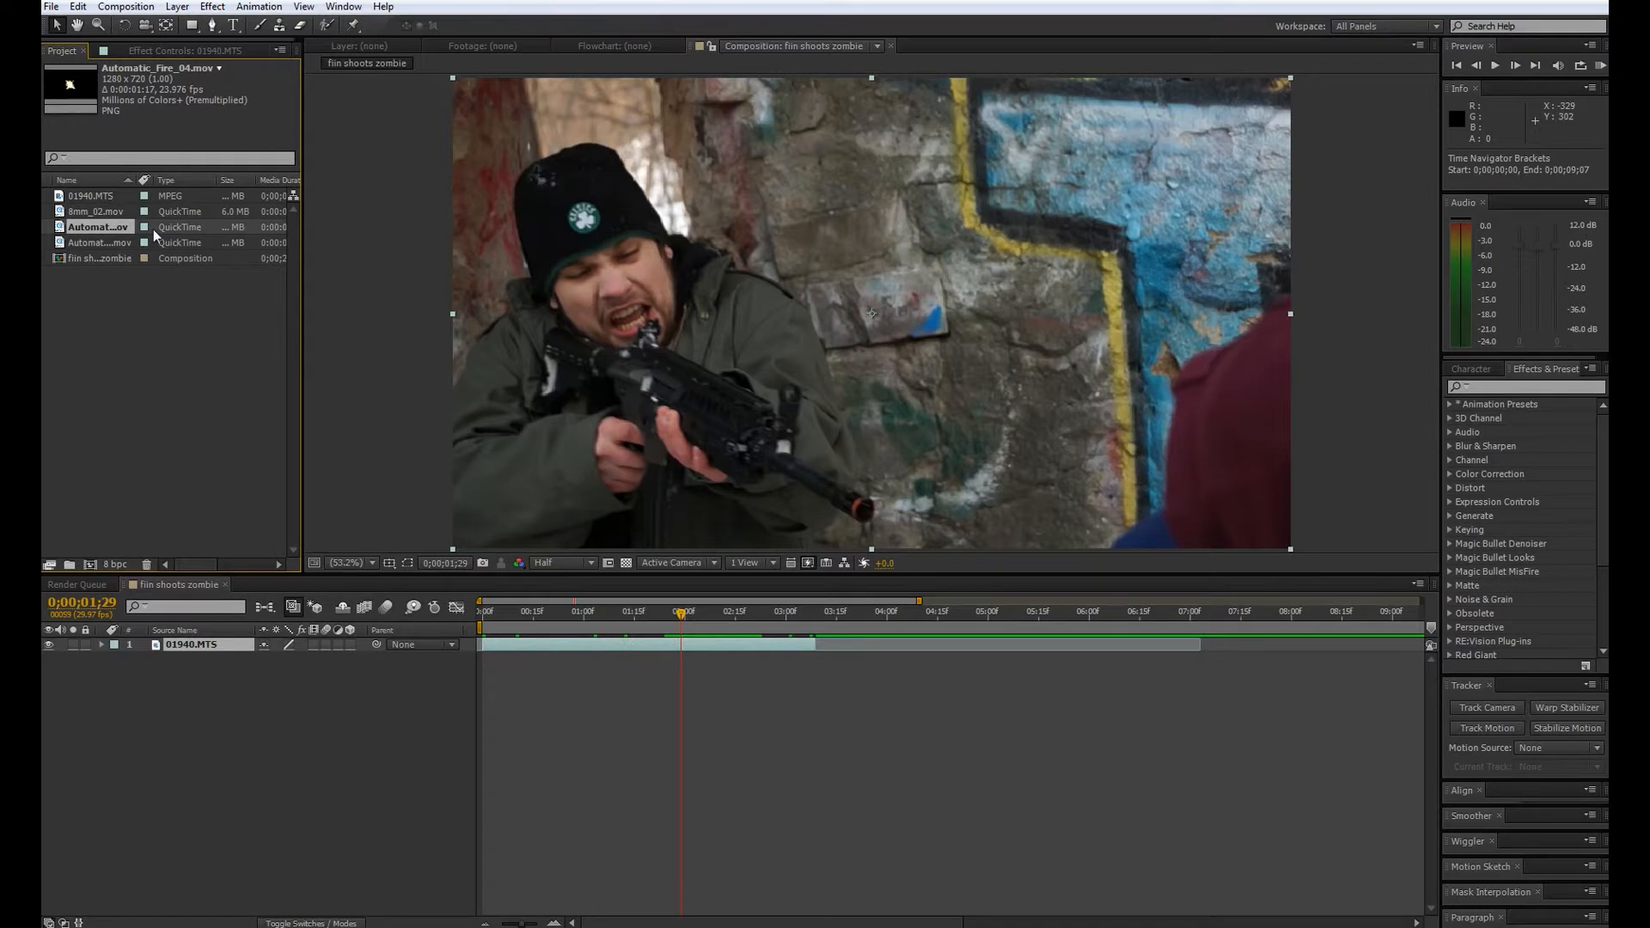
pyautogui.moveTo(129, 228); pyautogui.dragTo(873, 433)
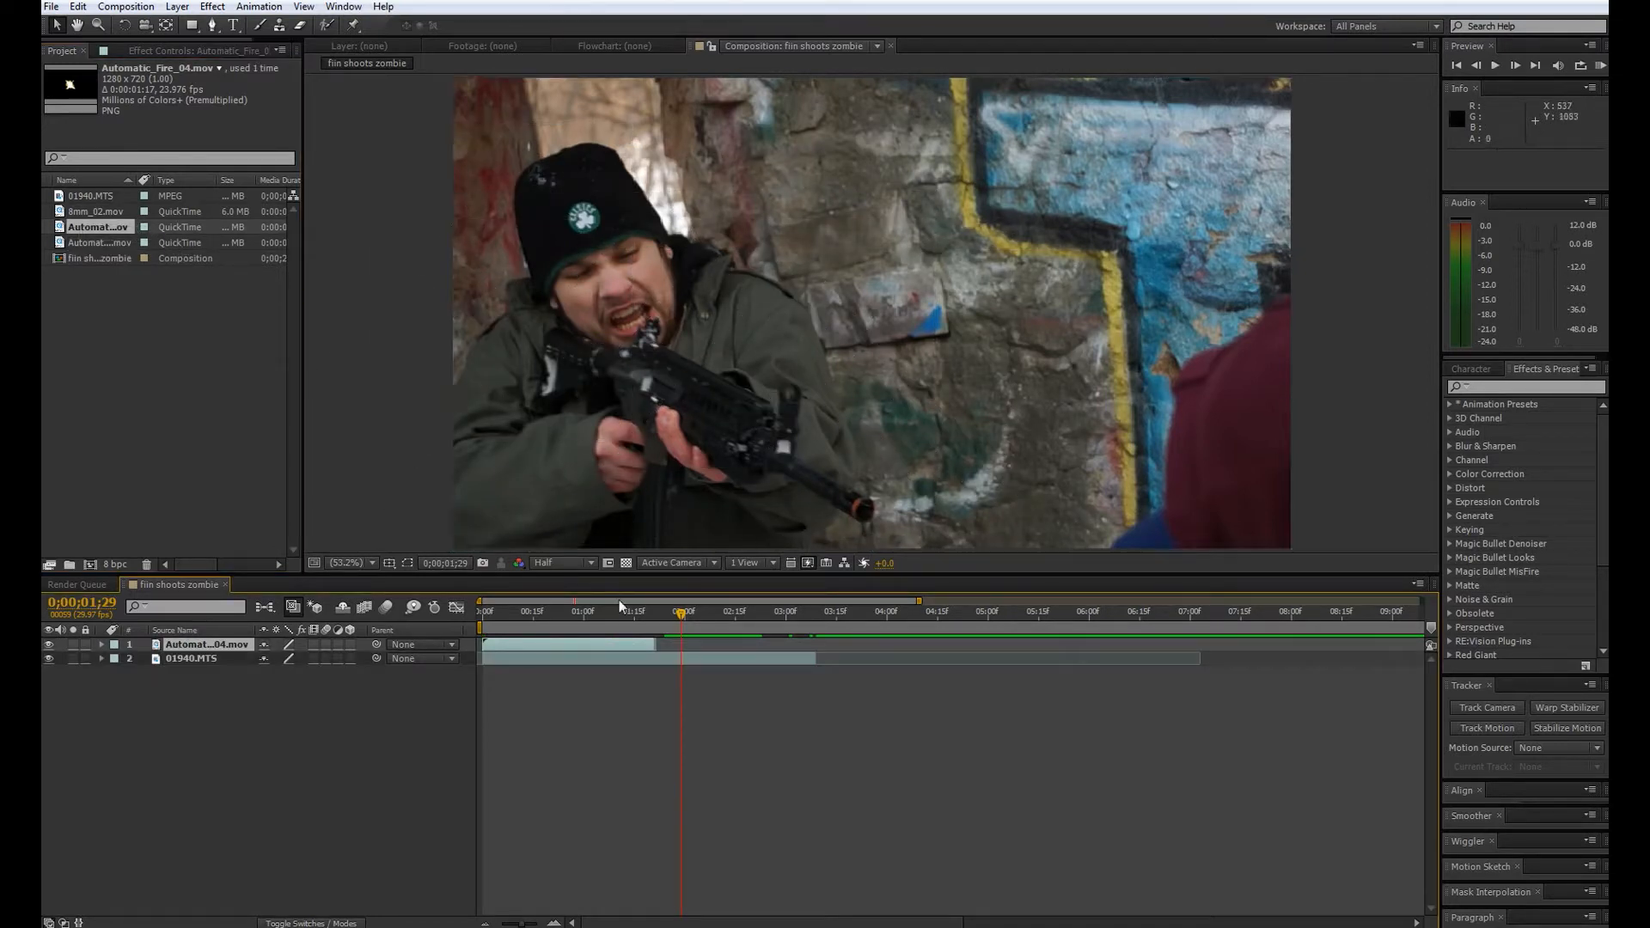
pyautogui.moveTo(655, 647); pyautogui.dragTo(818, 636)
# - Scale up the Automatic_Fire_04.mov muzzle flash and position it near the rifle's muzzle at about 973, 945
pyautogui.moveTo(885, 452); pyautogui.dragTo(1005, 353)
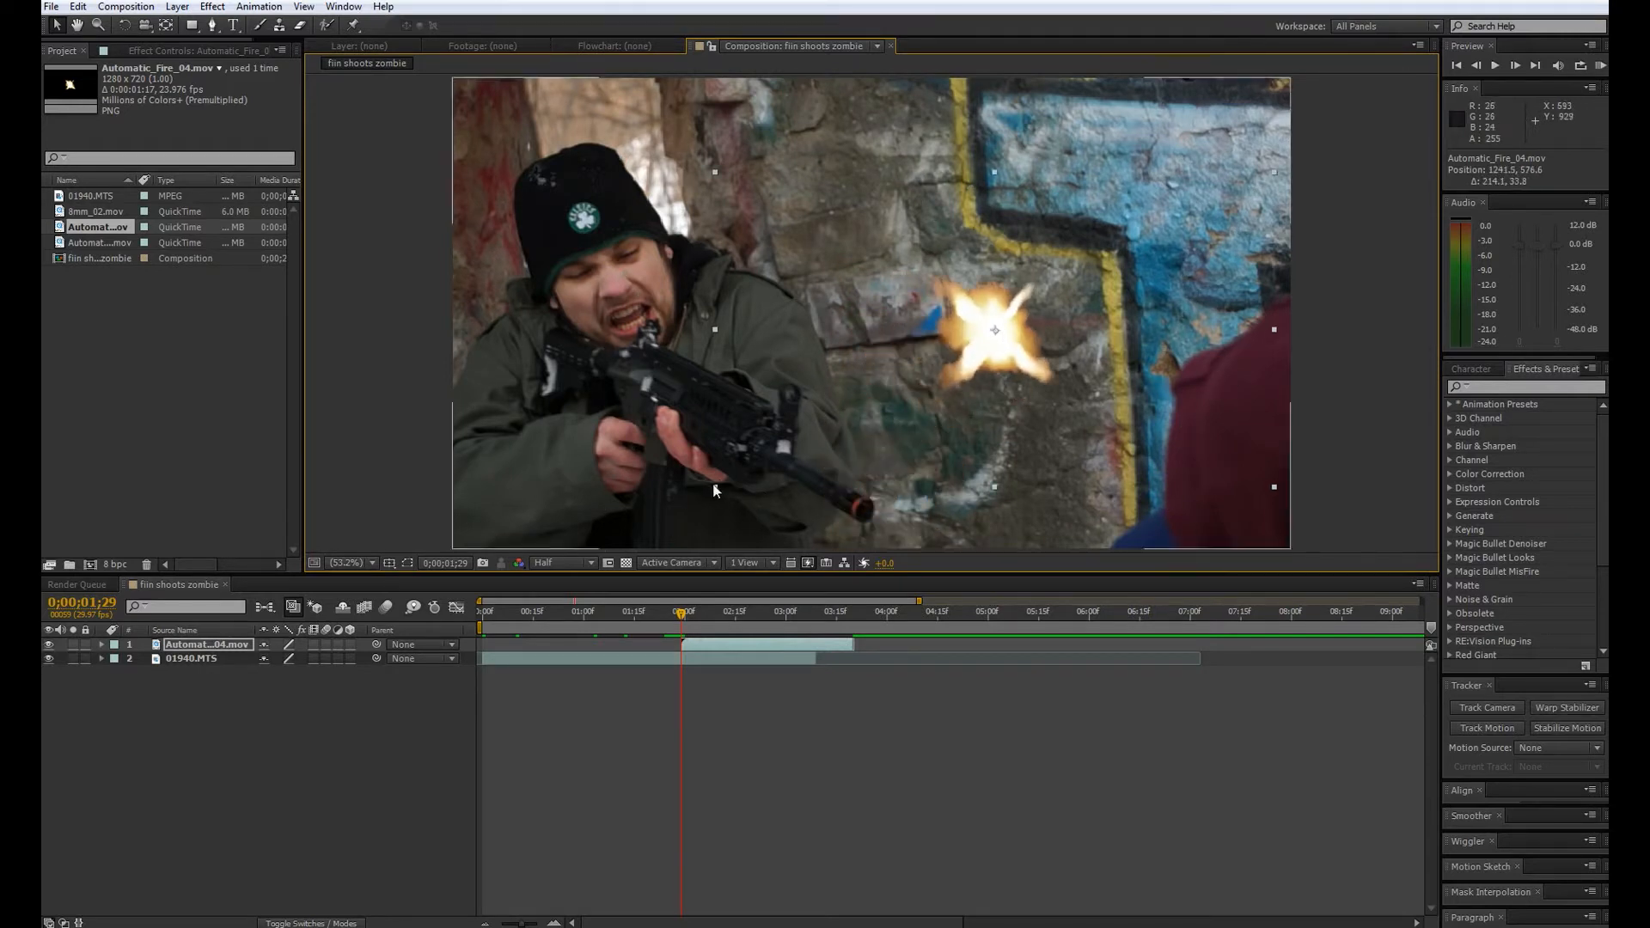
pyautogui.click(692, 509)
pyautogui.click(972, 342)
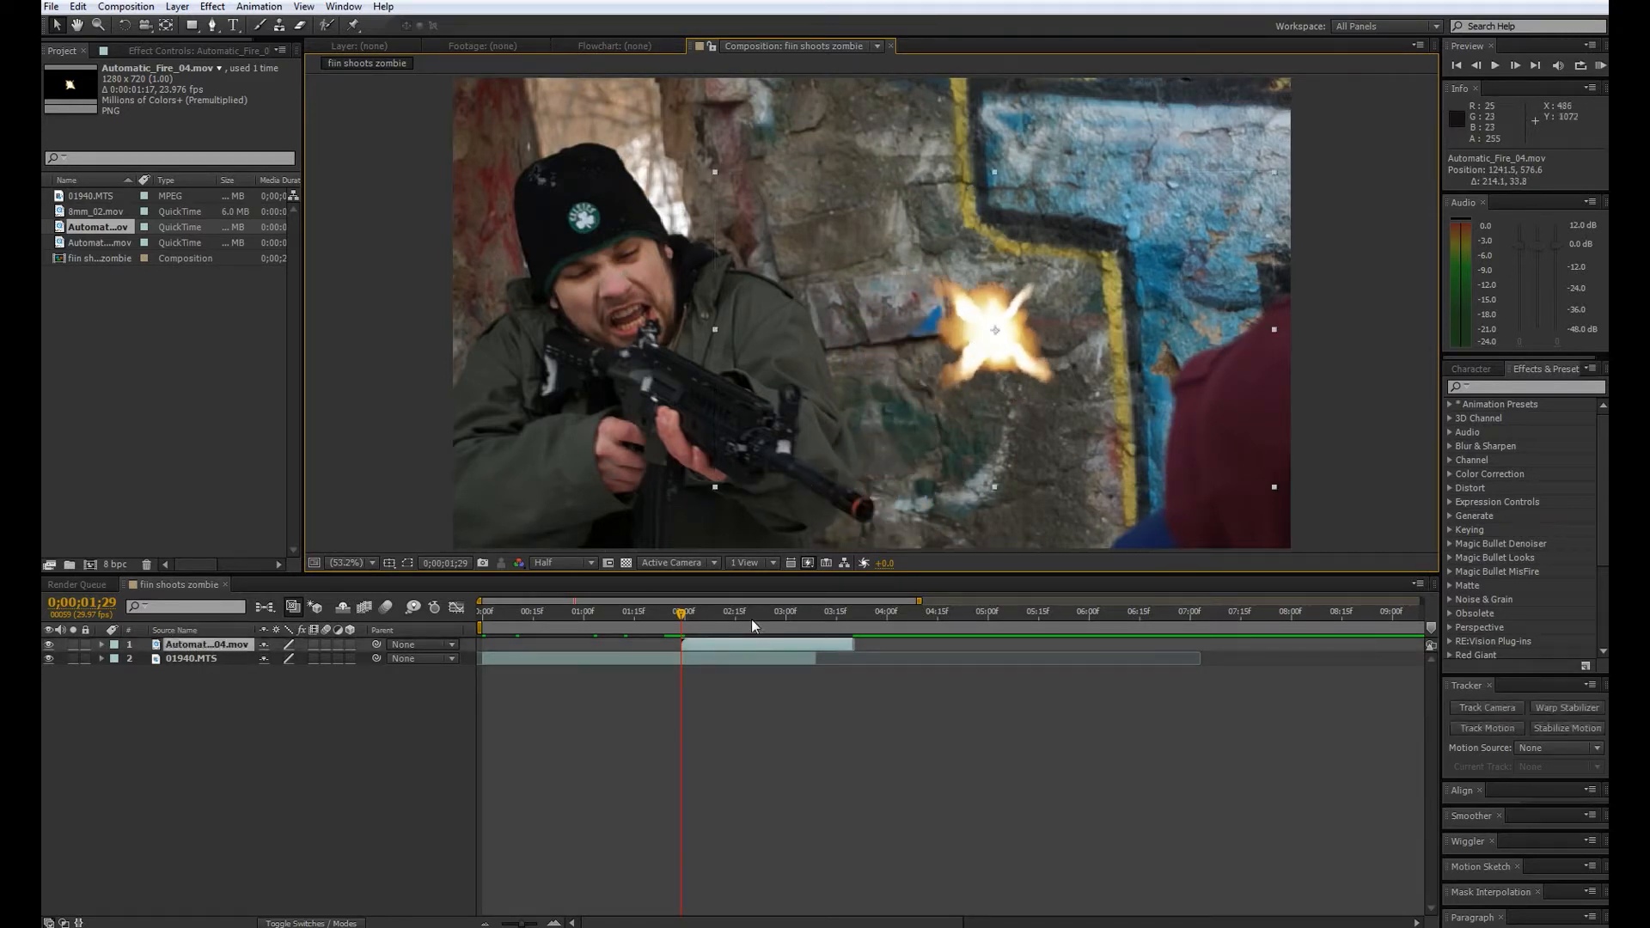
pyautogui.press('s')
pyautogui.moveTo(297, 658); pyautogui.dragTo(382, 658)
pyautogui.moveTo(990, 448); pyautogui.dragTo(894, 519)
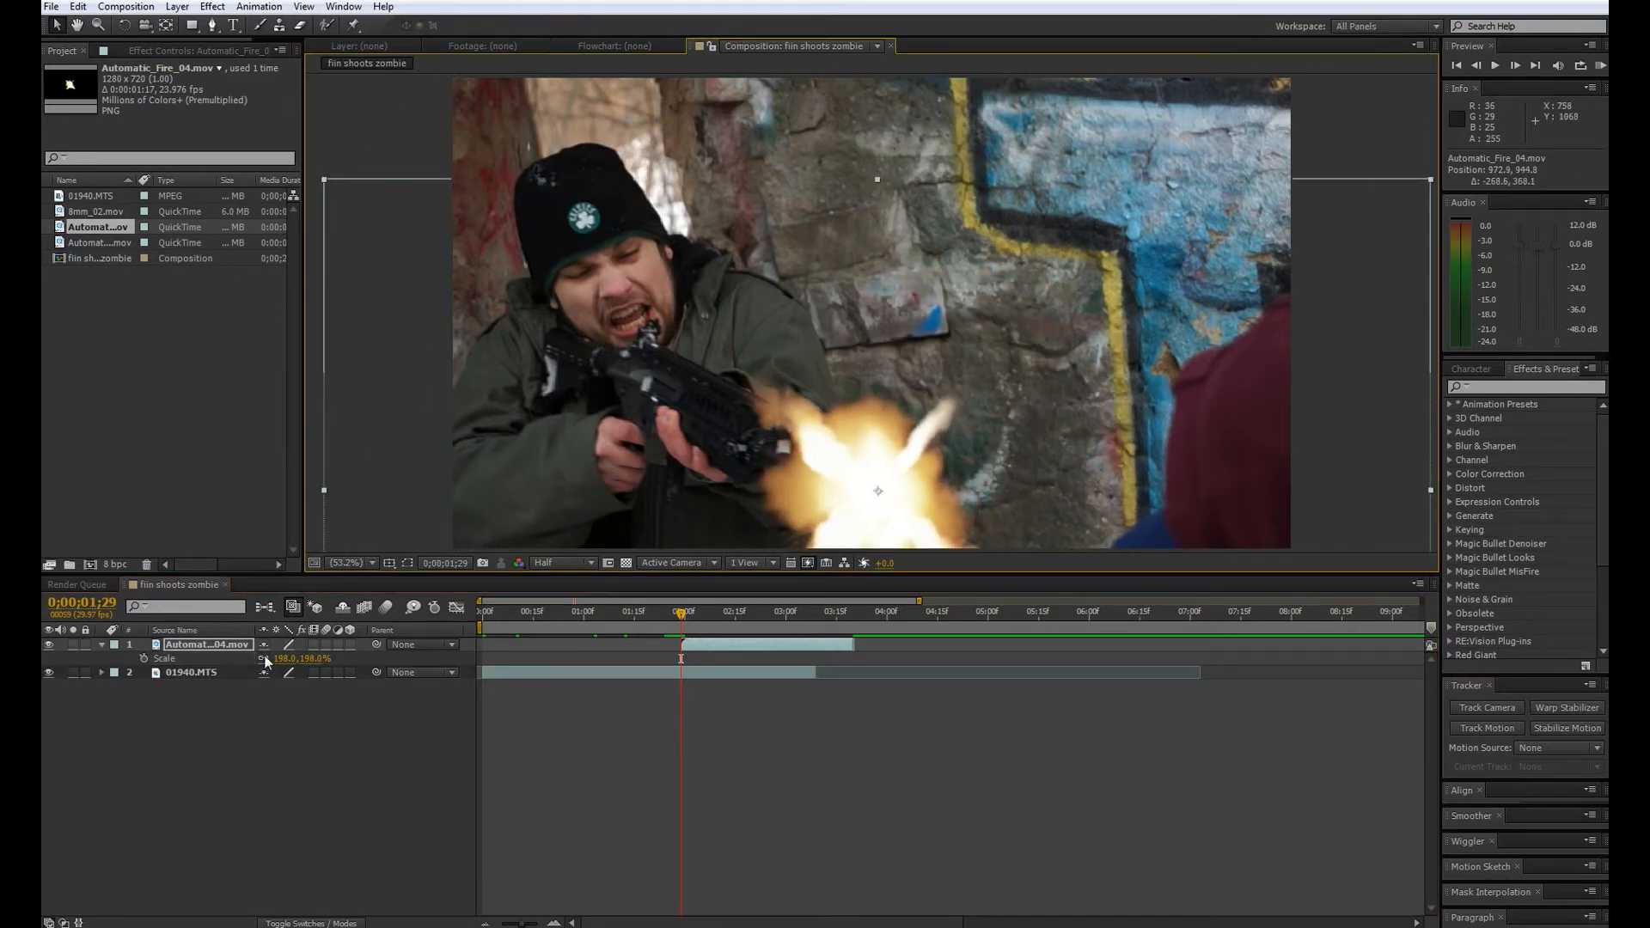
pyautogui.moveTo(305, 655); pyautogui.dragTo(310, 657)
pyautogui.moveTo(680, 613)
pyautogui.mouseDown()
pyautogui.moveTo(773, 607)
pyautogui.moveTo(686, 616)
pyautogui.mouseUp()
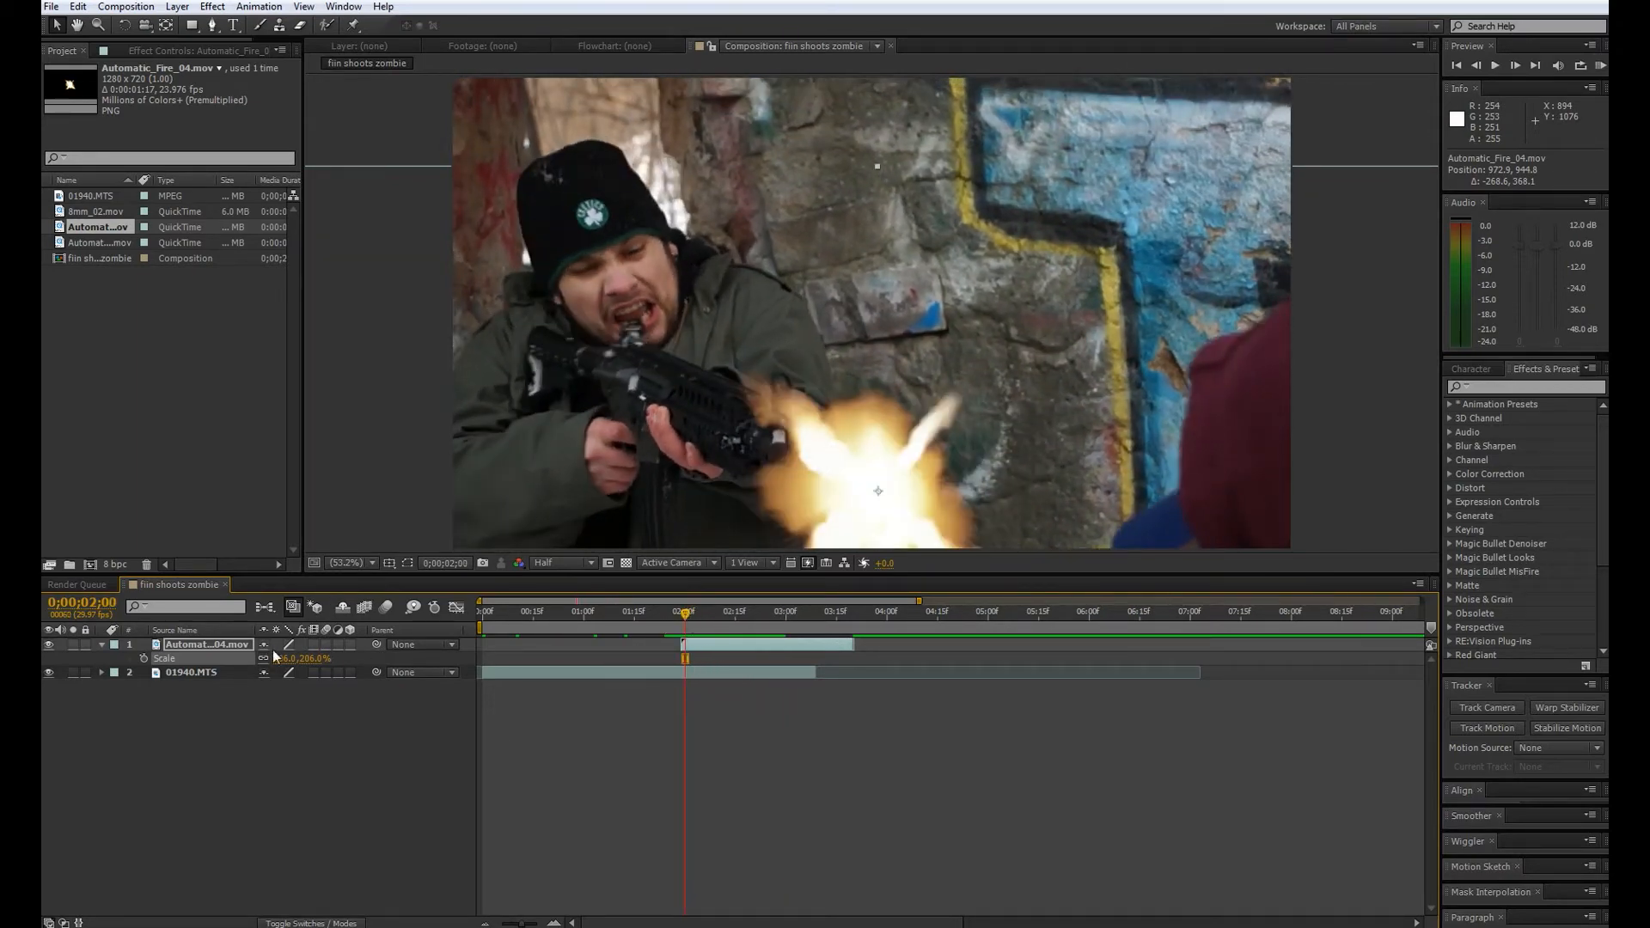
pyautogui.moveTo(318, 659); pyautogui.dragTo(295, 663)
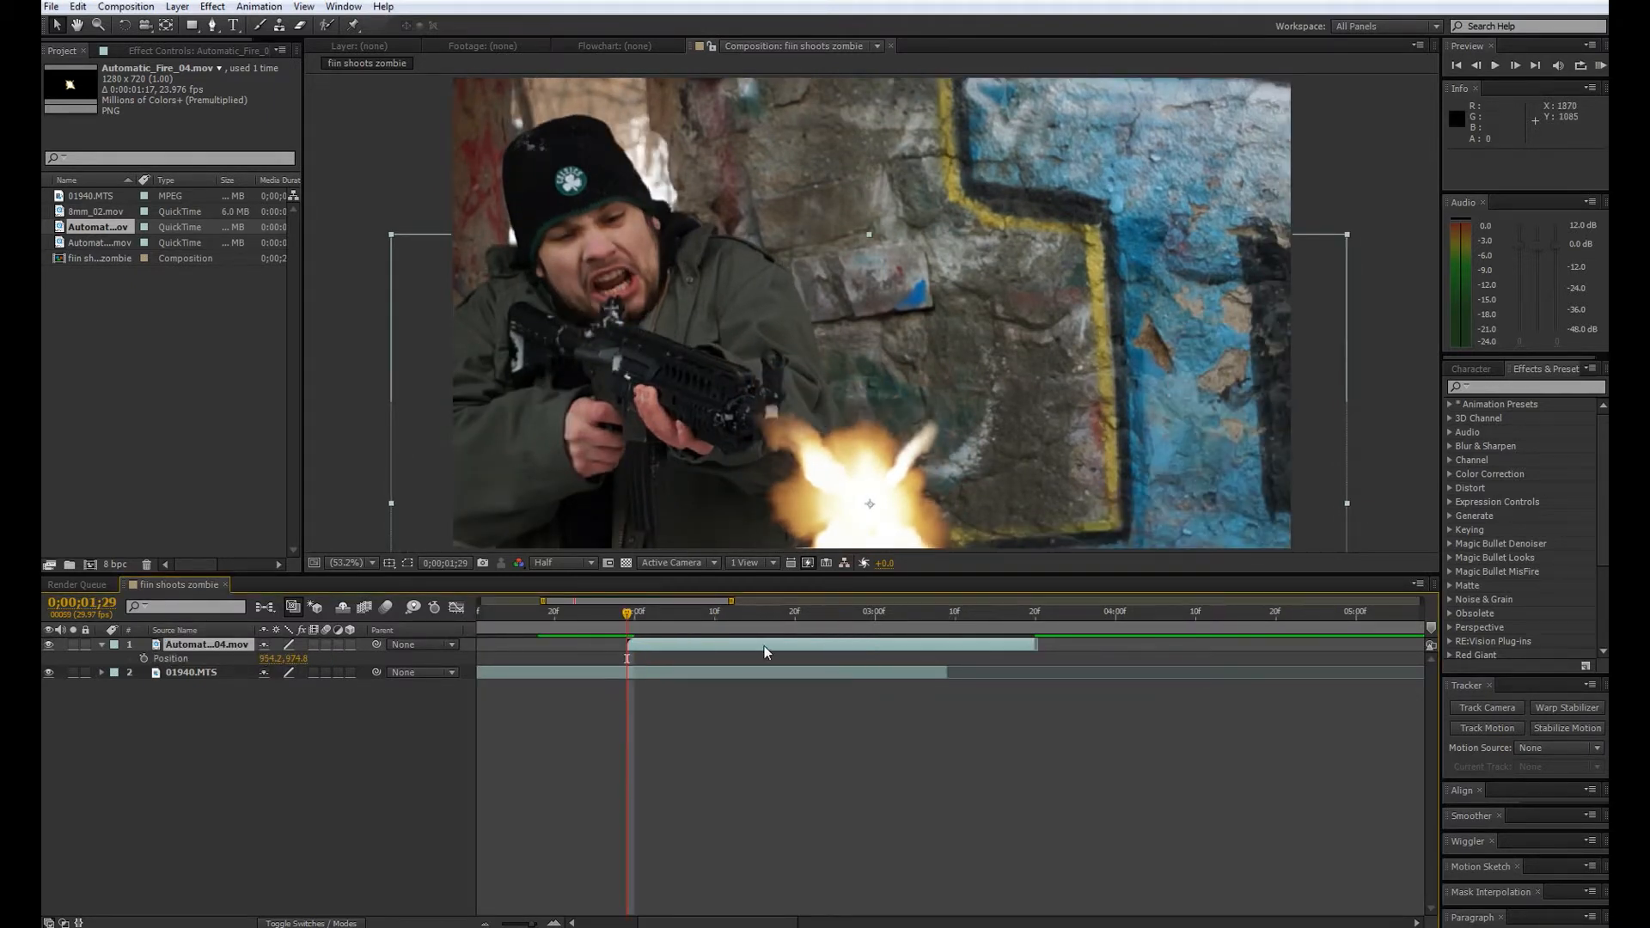
# - Lower the opacity of the Automatic_Fire_04.mov layer to 44%
pyautogui.press('t')
pyautogui.moveTo(272, 660); pyautogui.dragTo(236, 666)
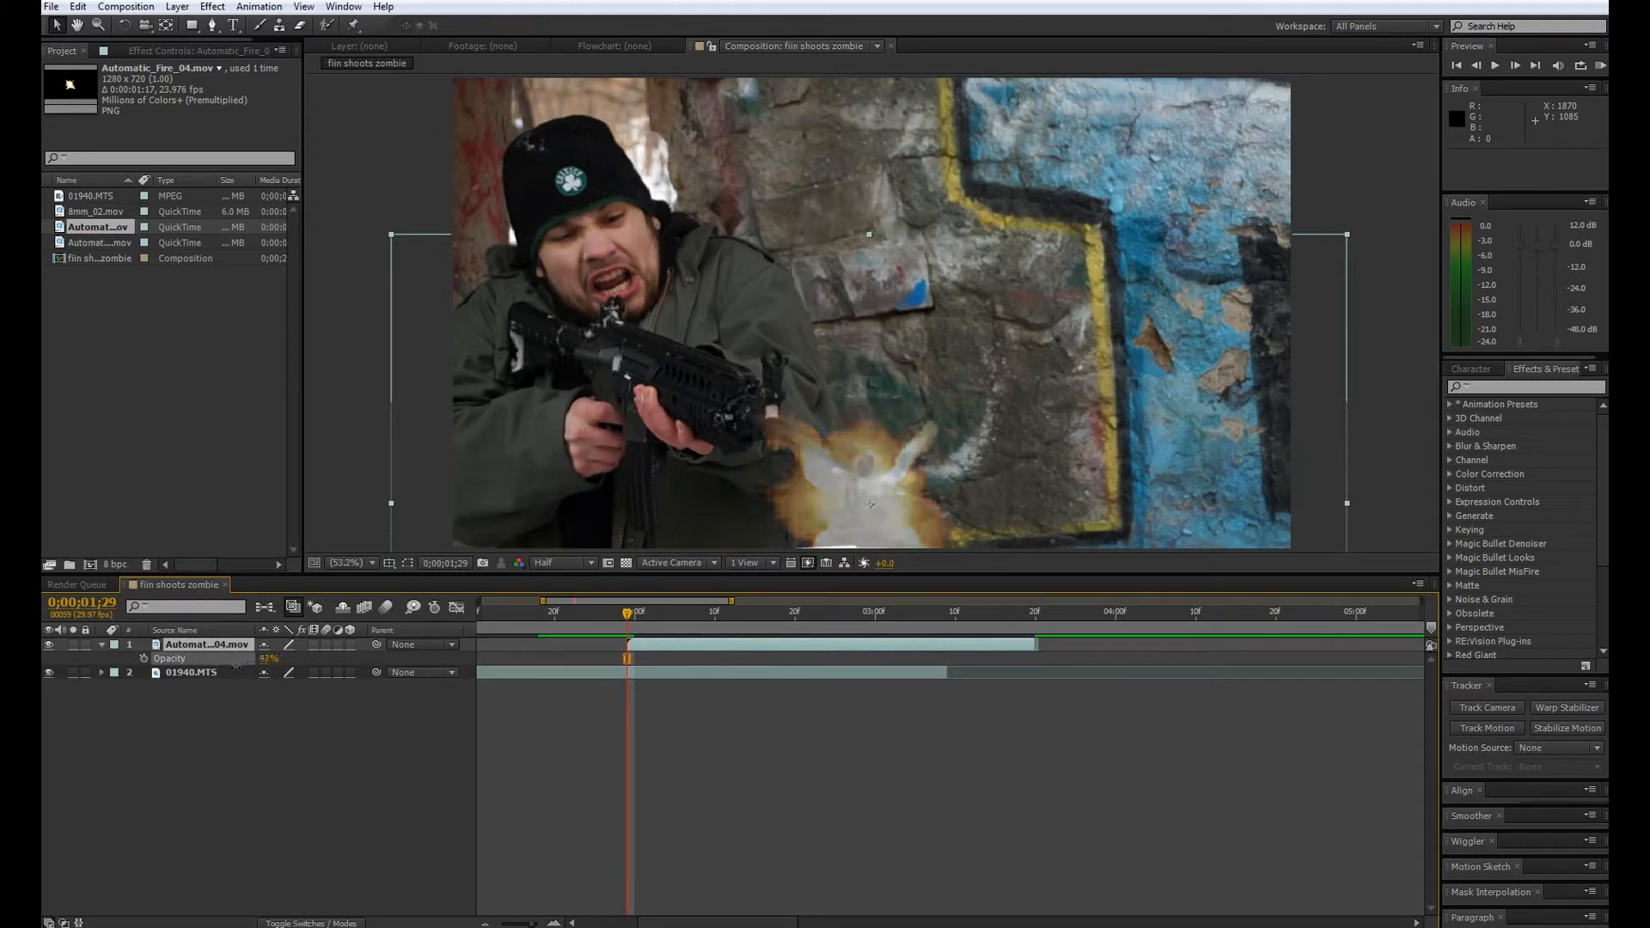
pyautogui.click(689, 646)
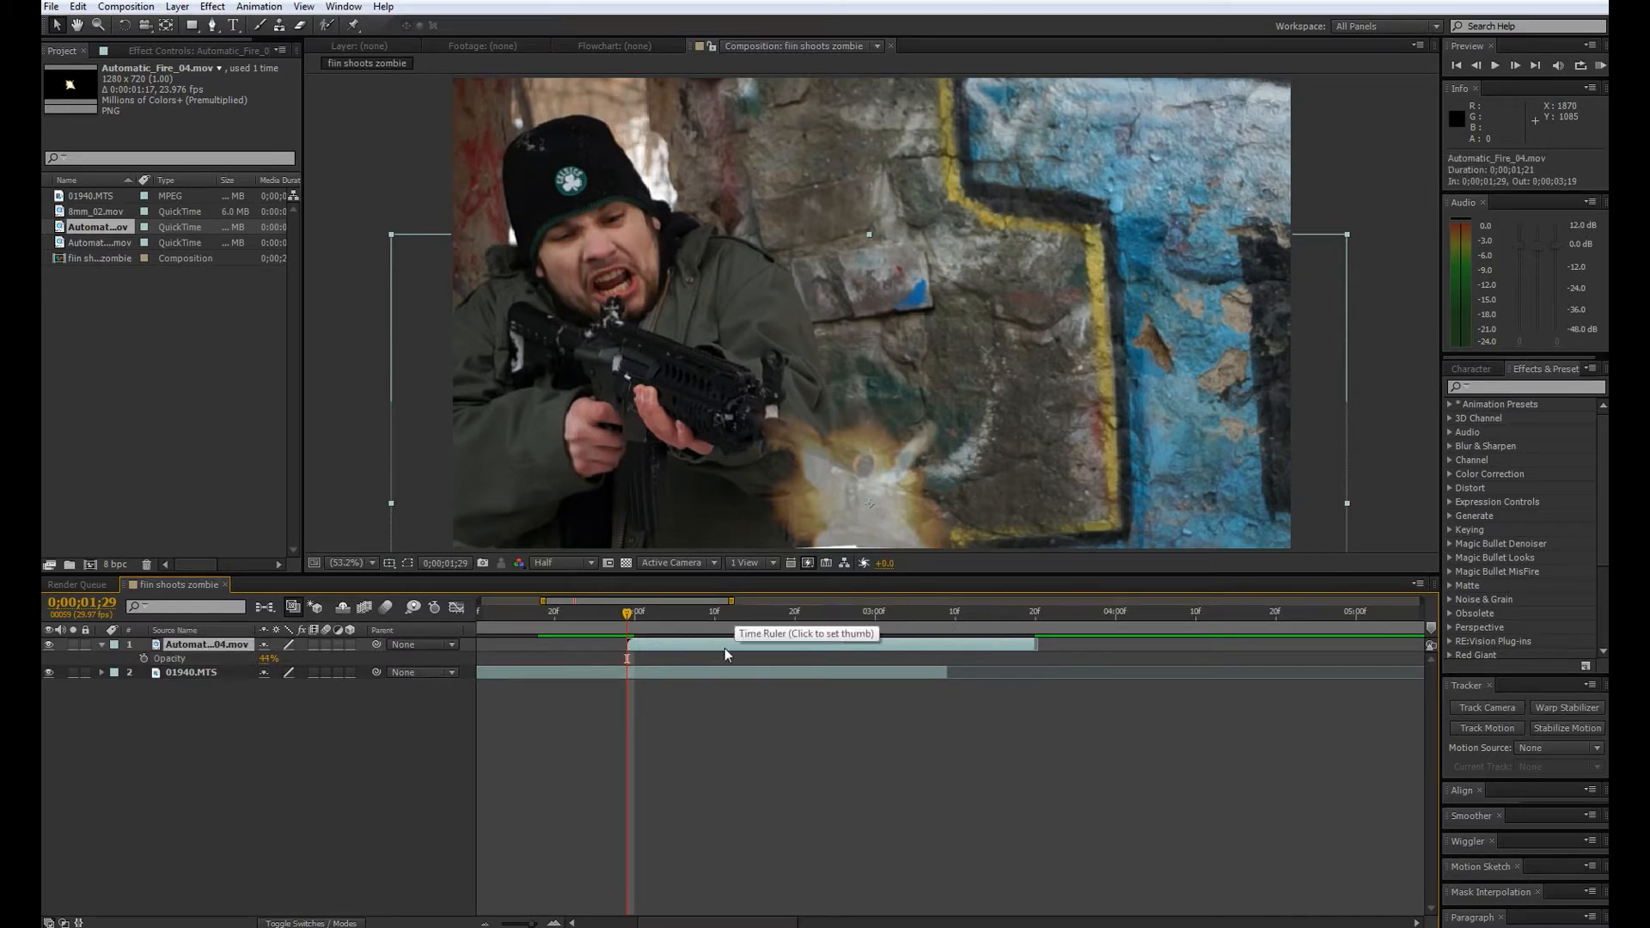
# - Start keyframing the muzzle flash's position at 0;00;01;29, at about 949, 881, and realign it to about 892, 894 at 0;00;02;00
pyautogui.press('p')
pyautogui.click(144, 659)
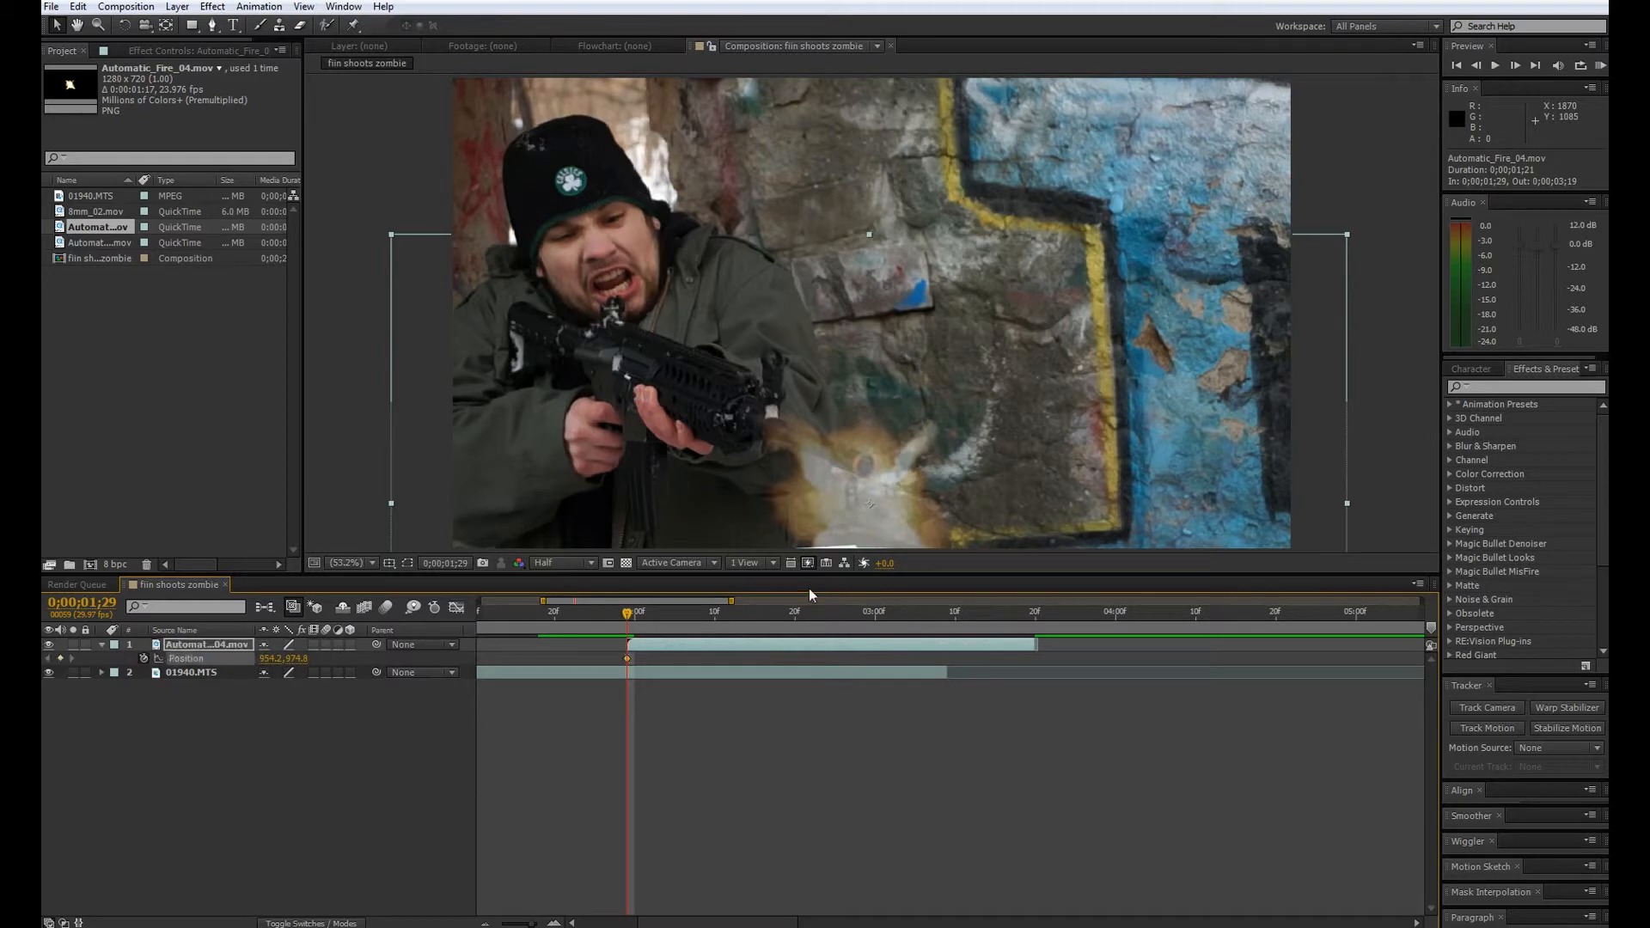
pyautogui.moveTo(879, 531); pyautogui.dragTo(878, 488)
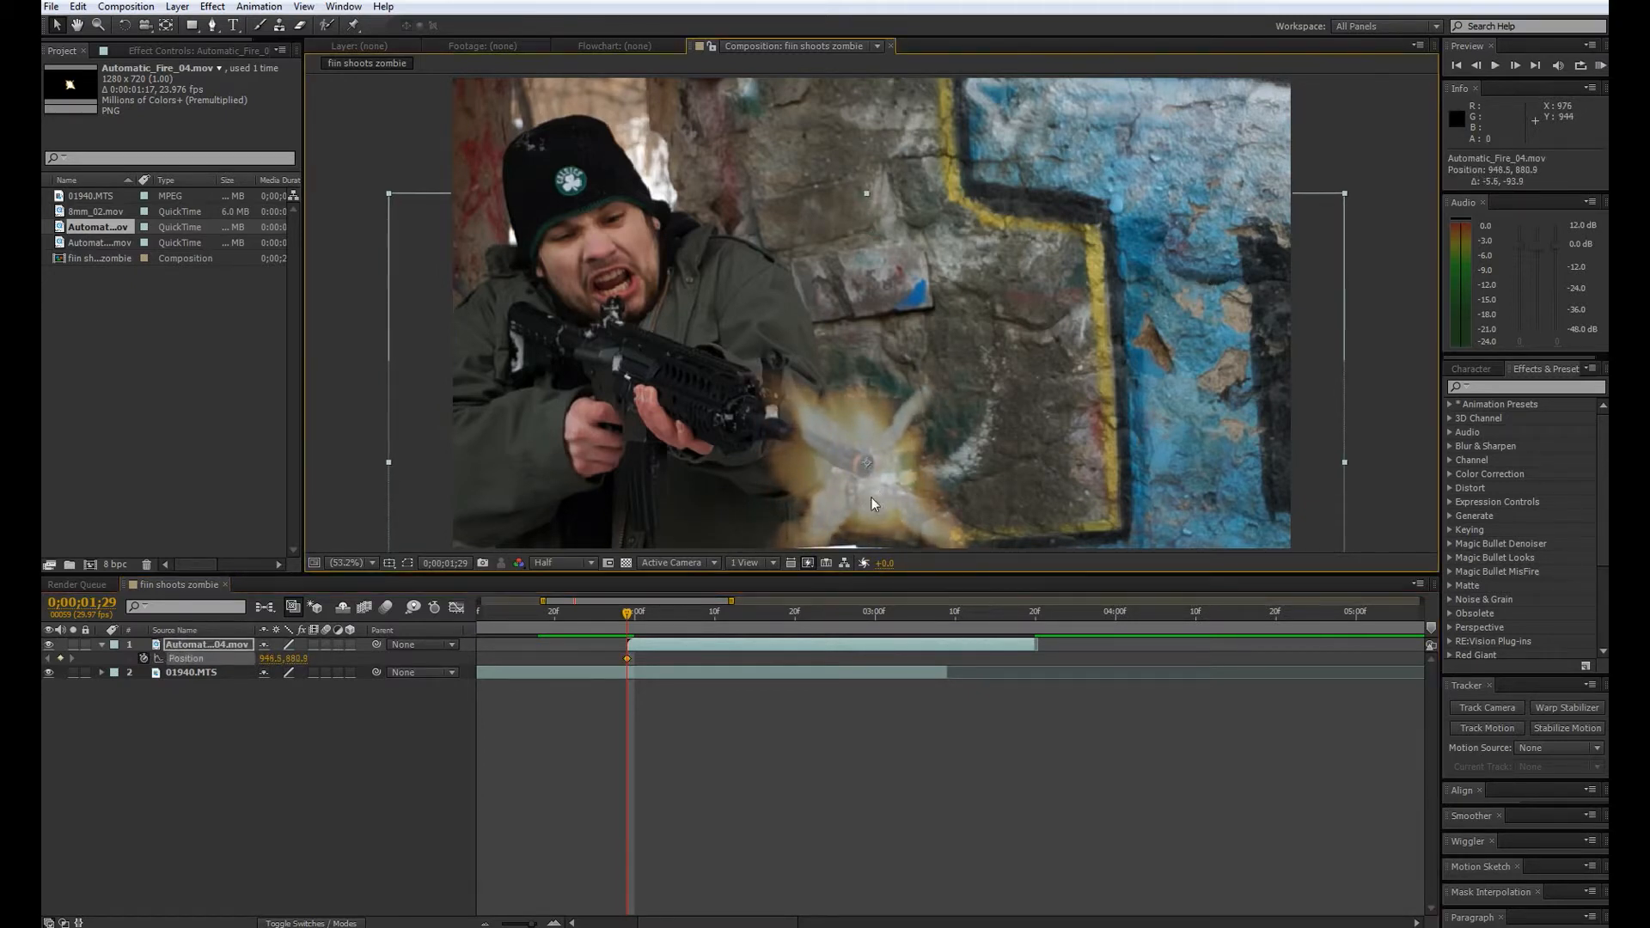
pyautogui.click(634, 612)
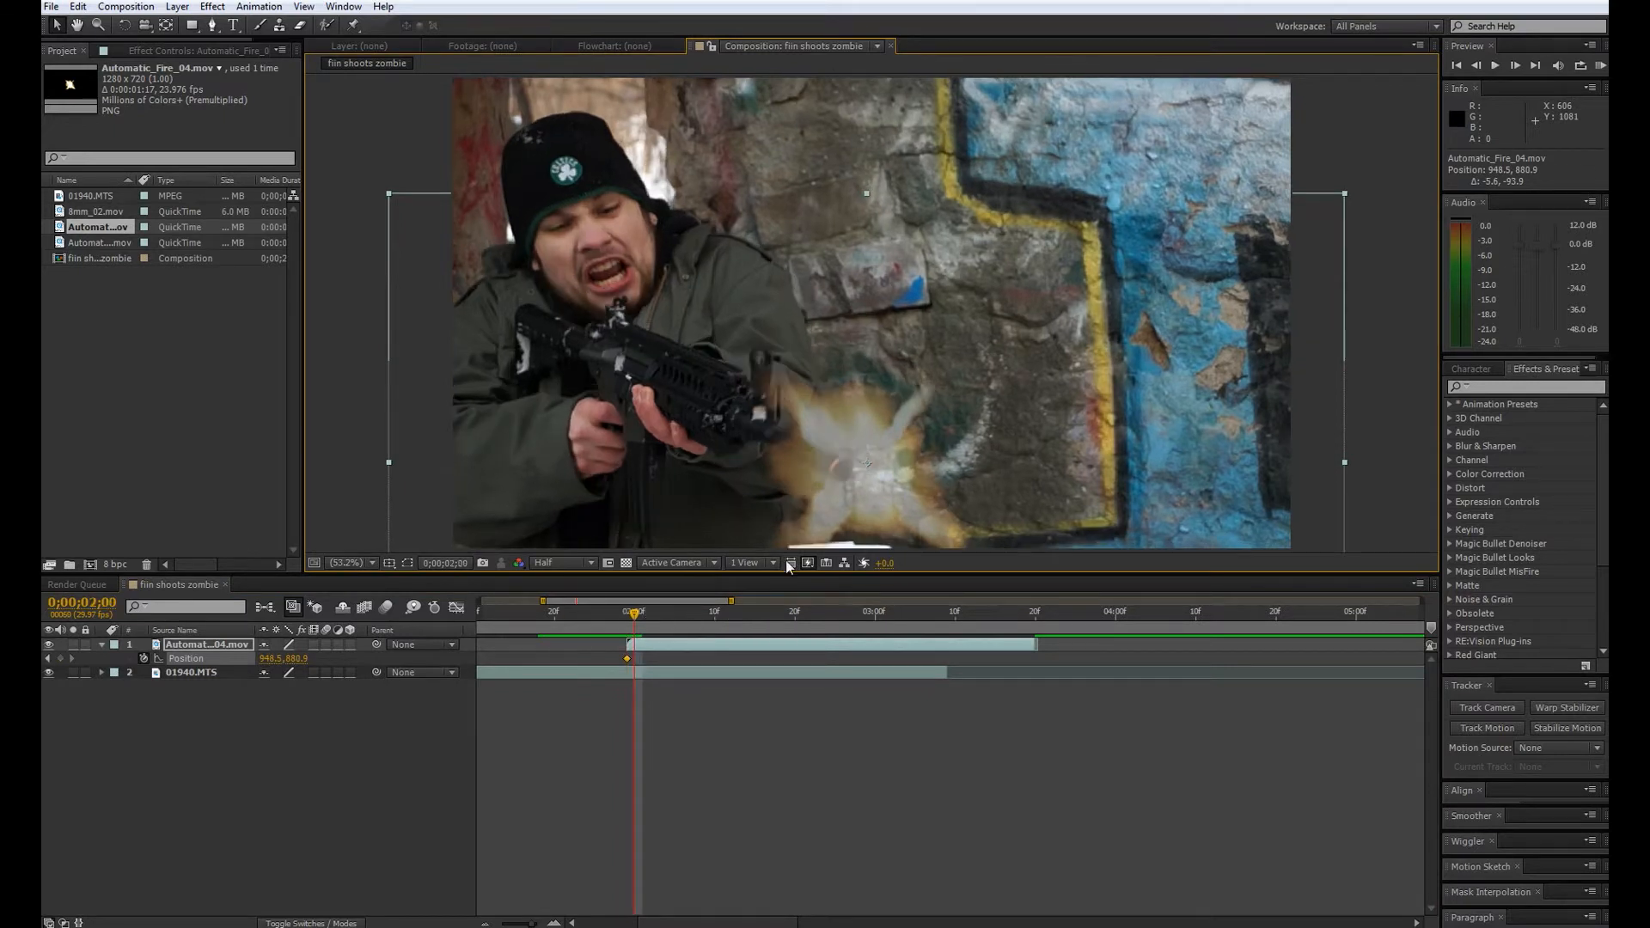
pyautogui.moveTo(874, 497); pyautogui.dragTo(851, 502)
# - Keyframe the muzzle flash at about 909, 885 at 0;00;02;03 and keep matching it to the rifle's muzzle through the rest of the burst
pyautogui.press('pagedown')
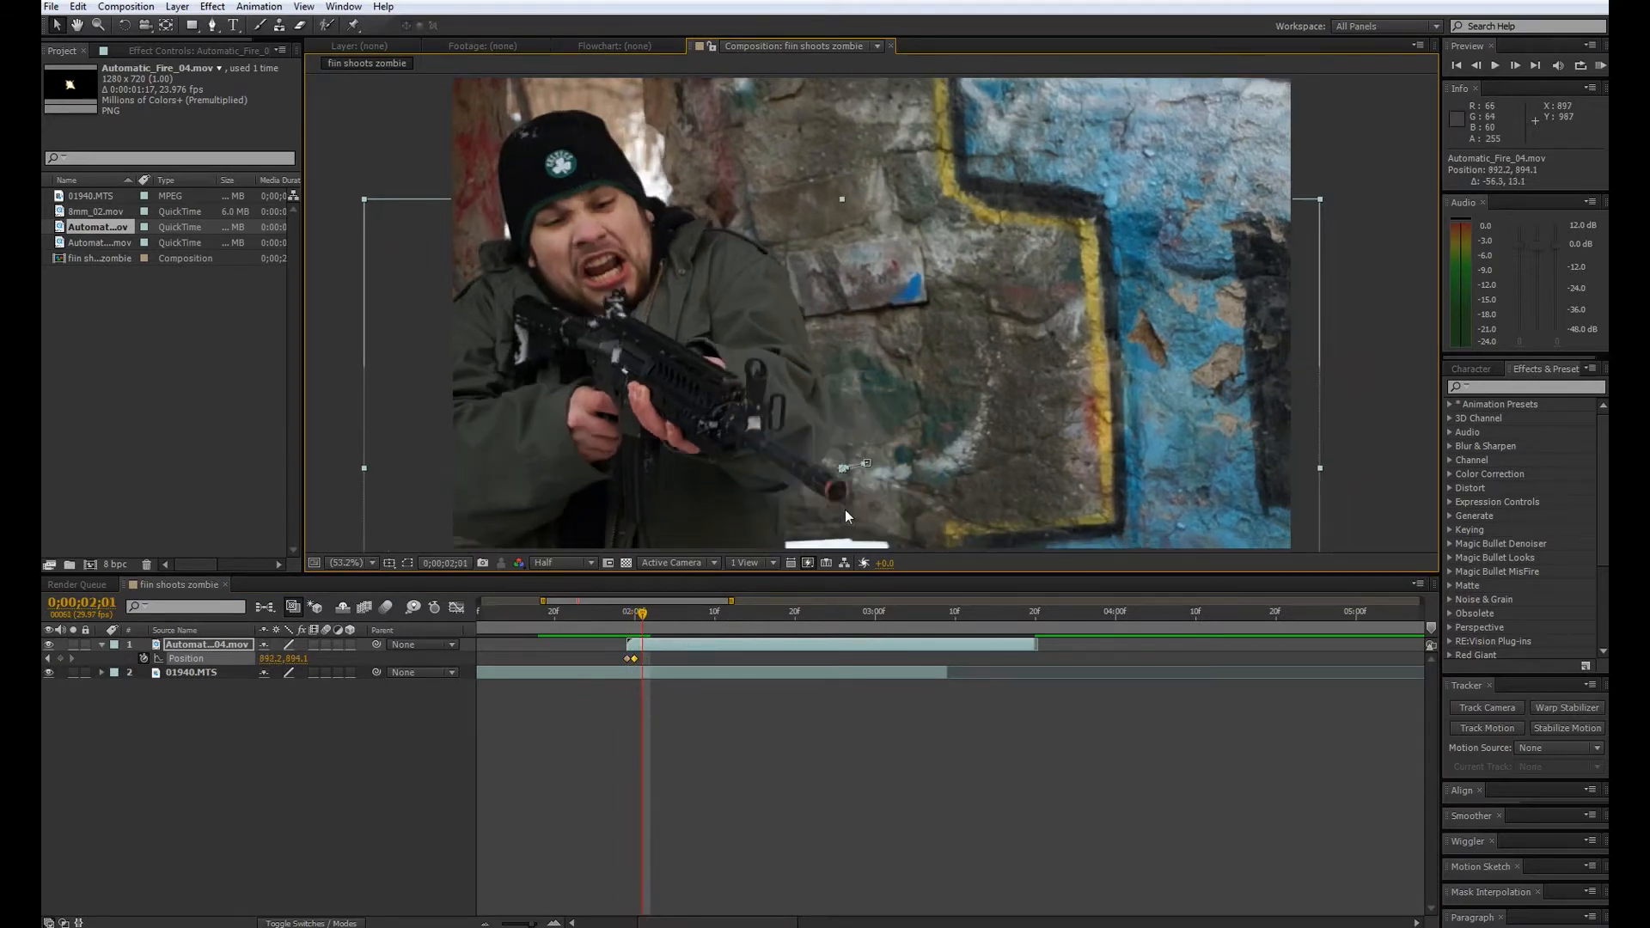
pyautogui.press('pagedown')
pyautogui.press('pagedown')
pyautogui.moveTo(863, 502); pyautogui.dragTo(874, 501)
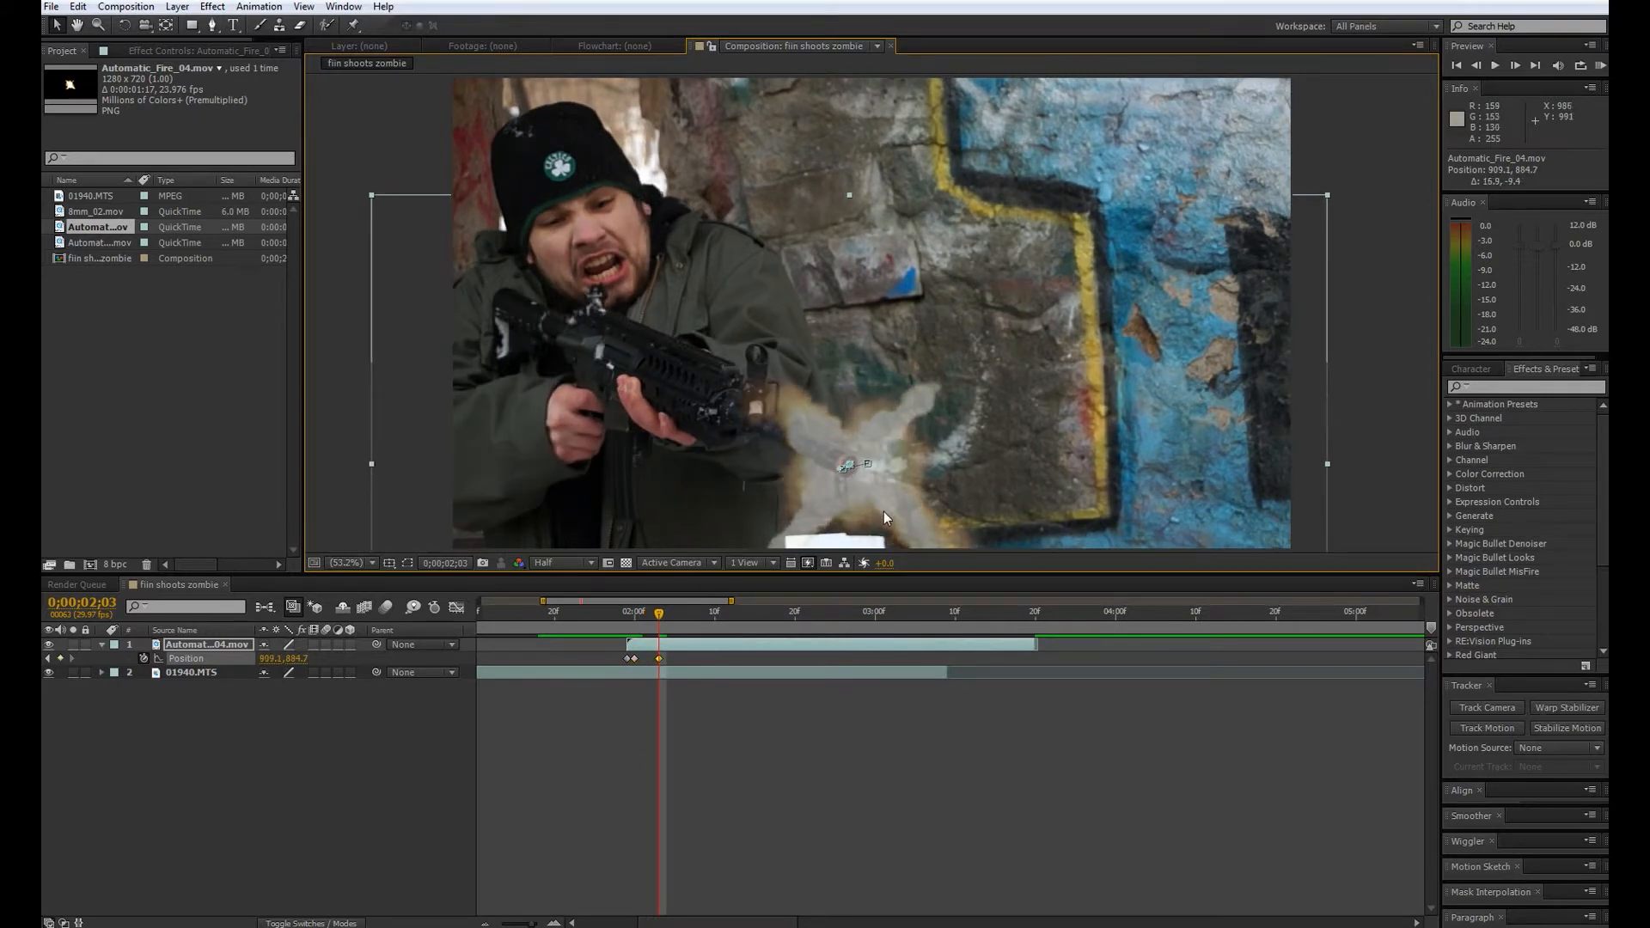
pyautogui.press('pagedown')
pyautogui.press('pagedown')
pyautogui.press('pagedown')
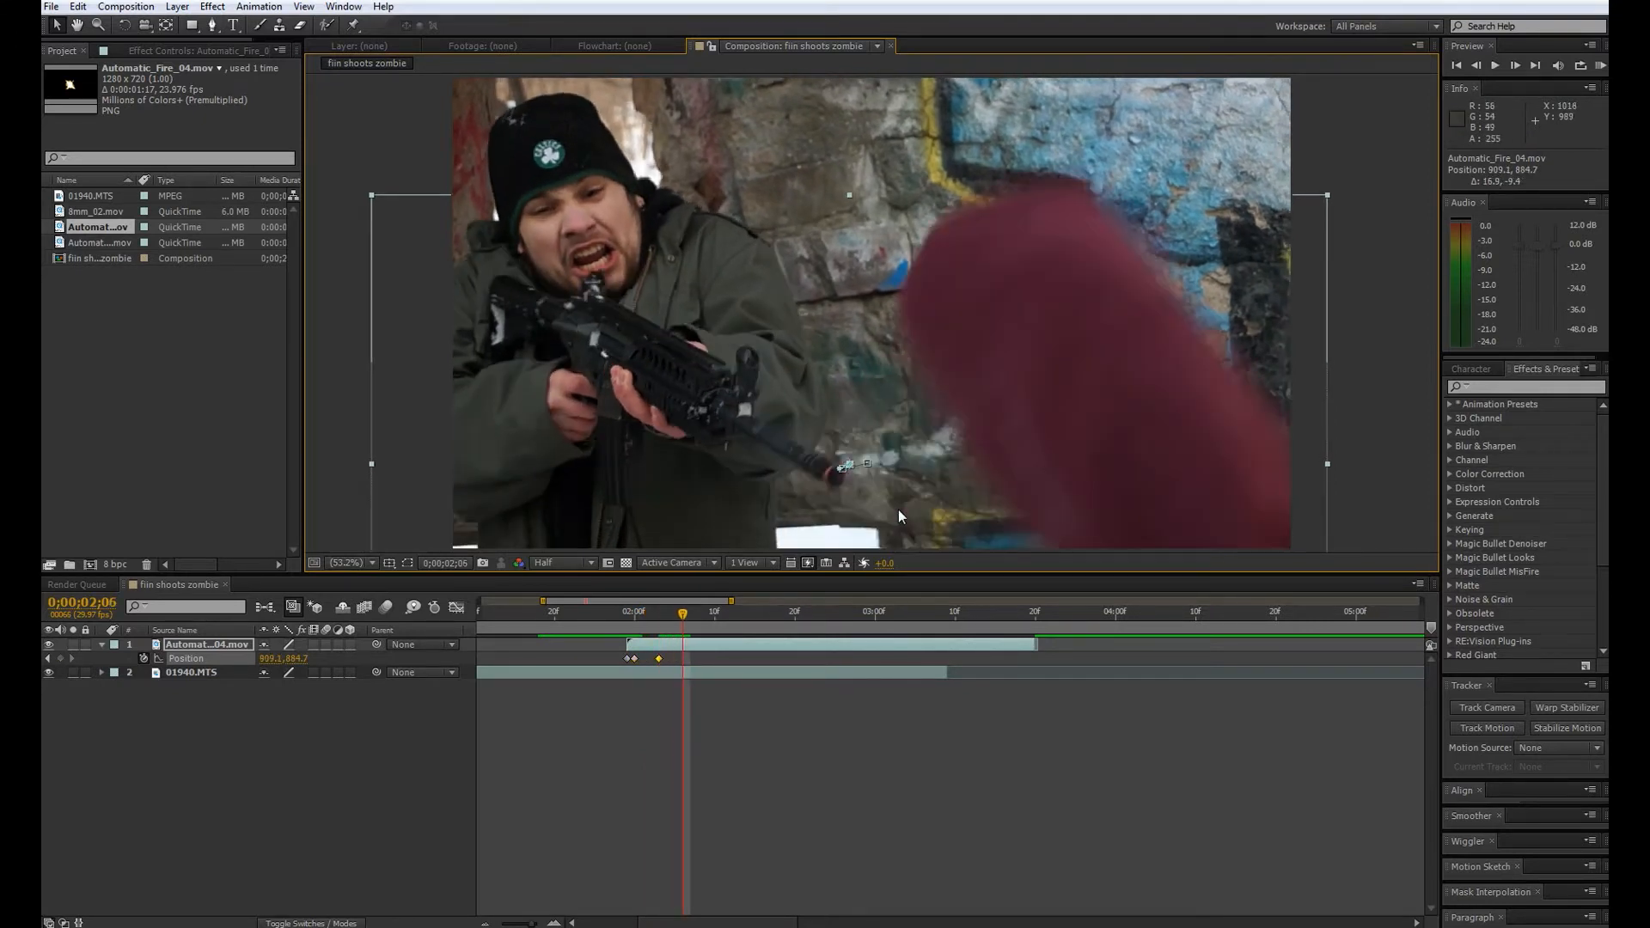
pyautogui.press('pagedown')
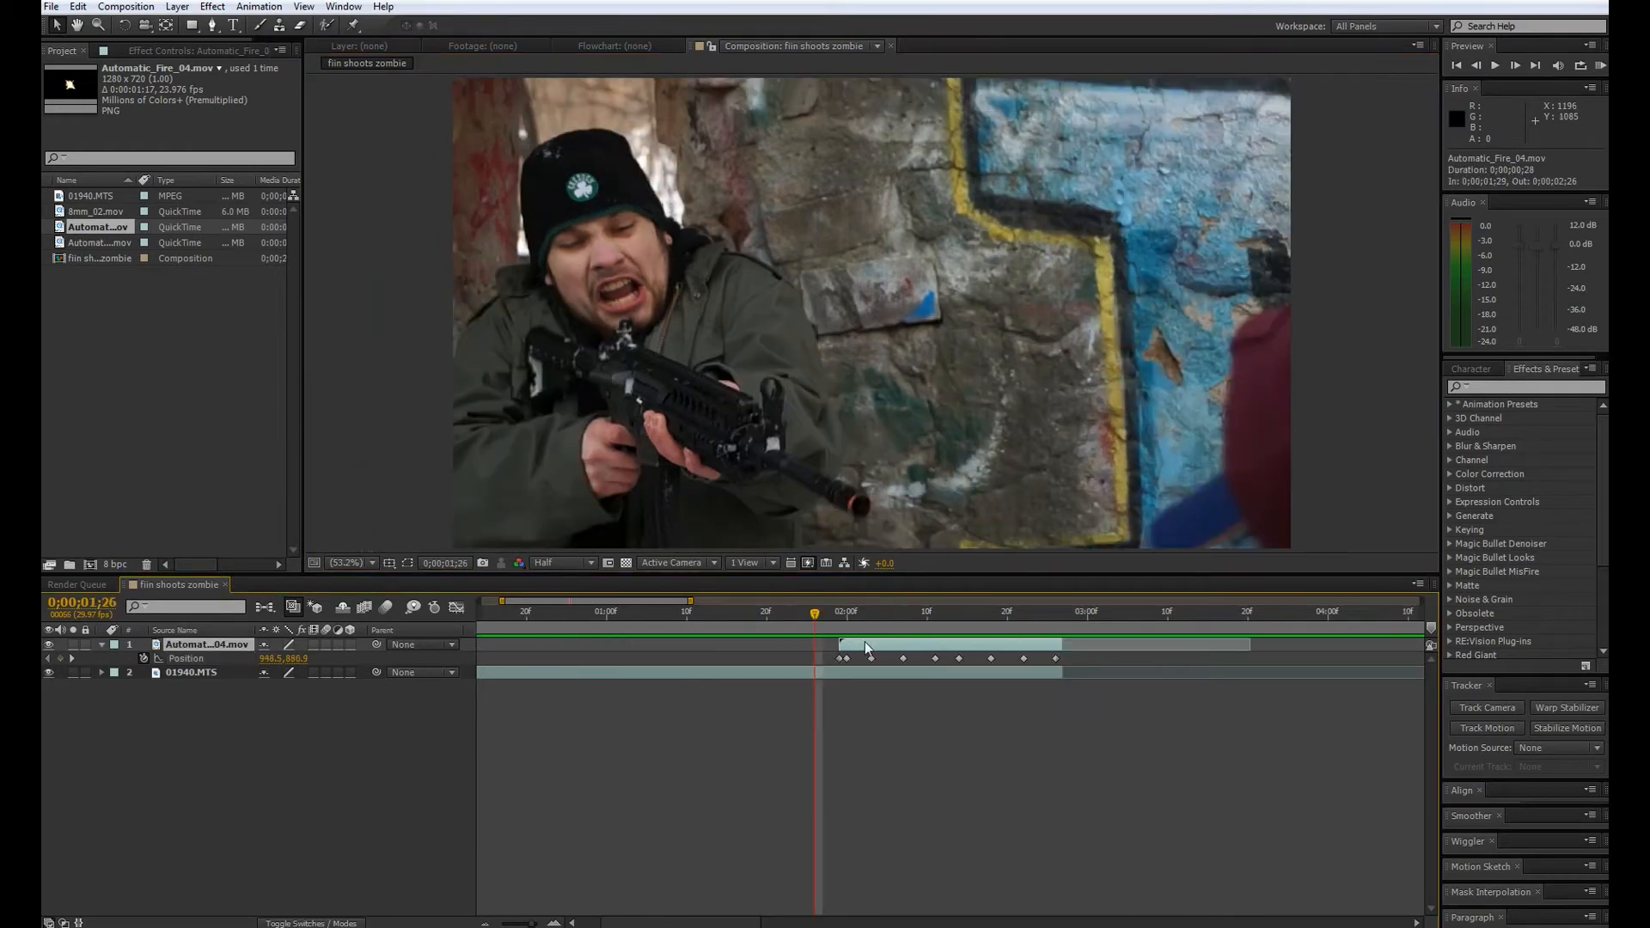
# - Set the Automatic_Fire_04.mov layer's opacity to 100% and play the composition to check the flash
pyautogui.press('t')
pyautogui.moveTo(265, 659); pyautogui.dragTo(1002, 670)
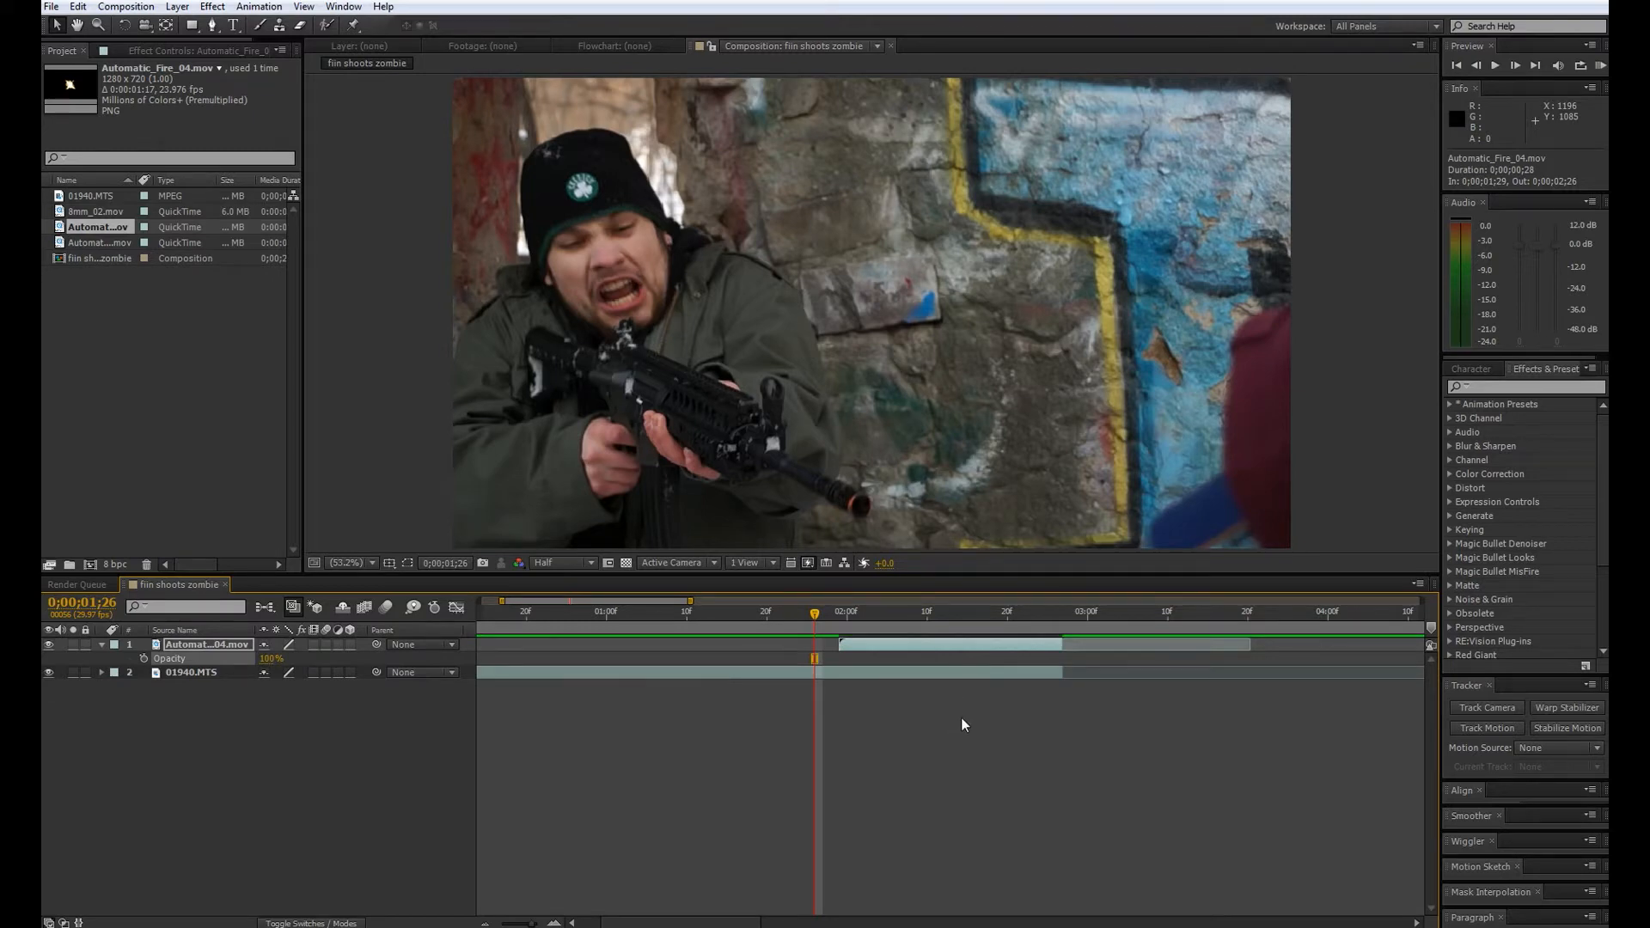
pyautogui.press('space')
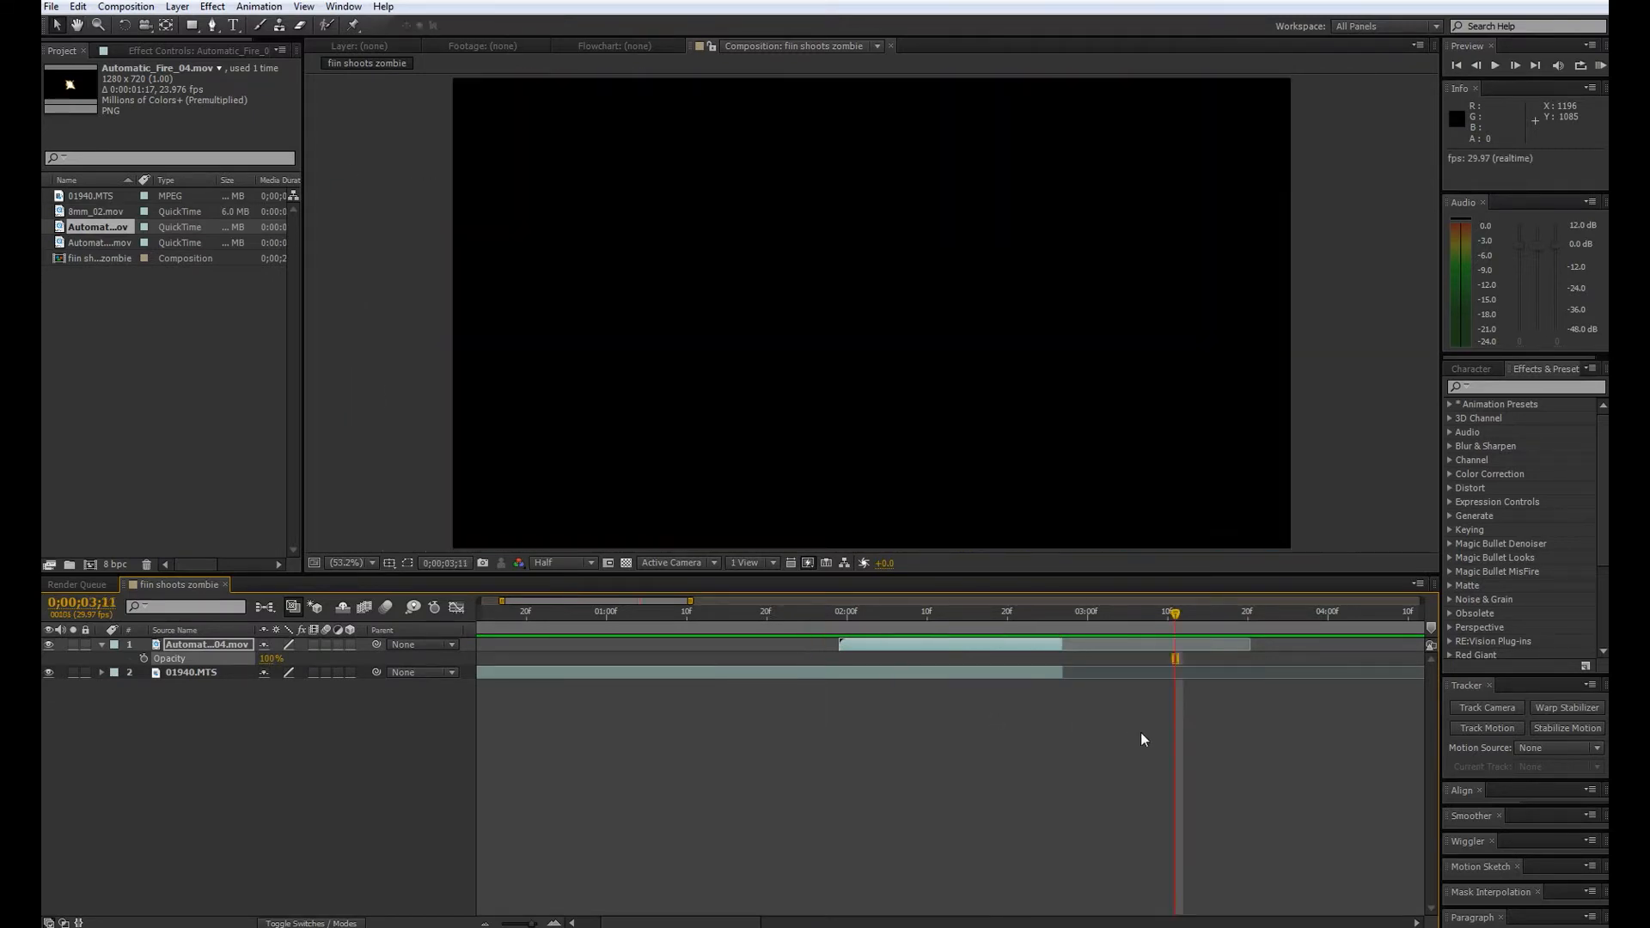
pyautogui.moveTo(988, 615); pyautogui.dragTo(844, 682)
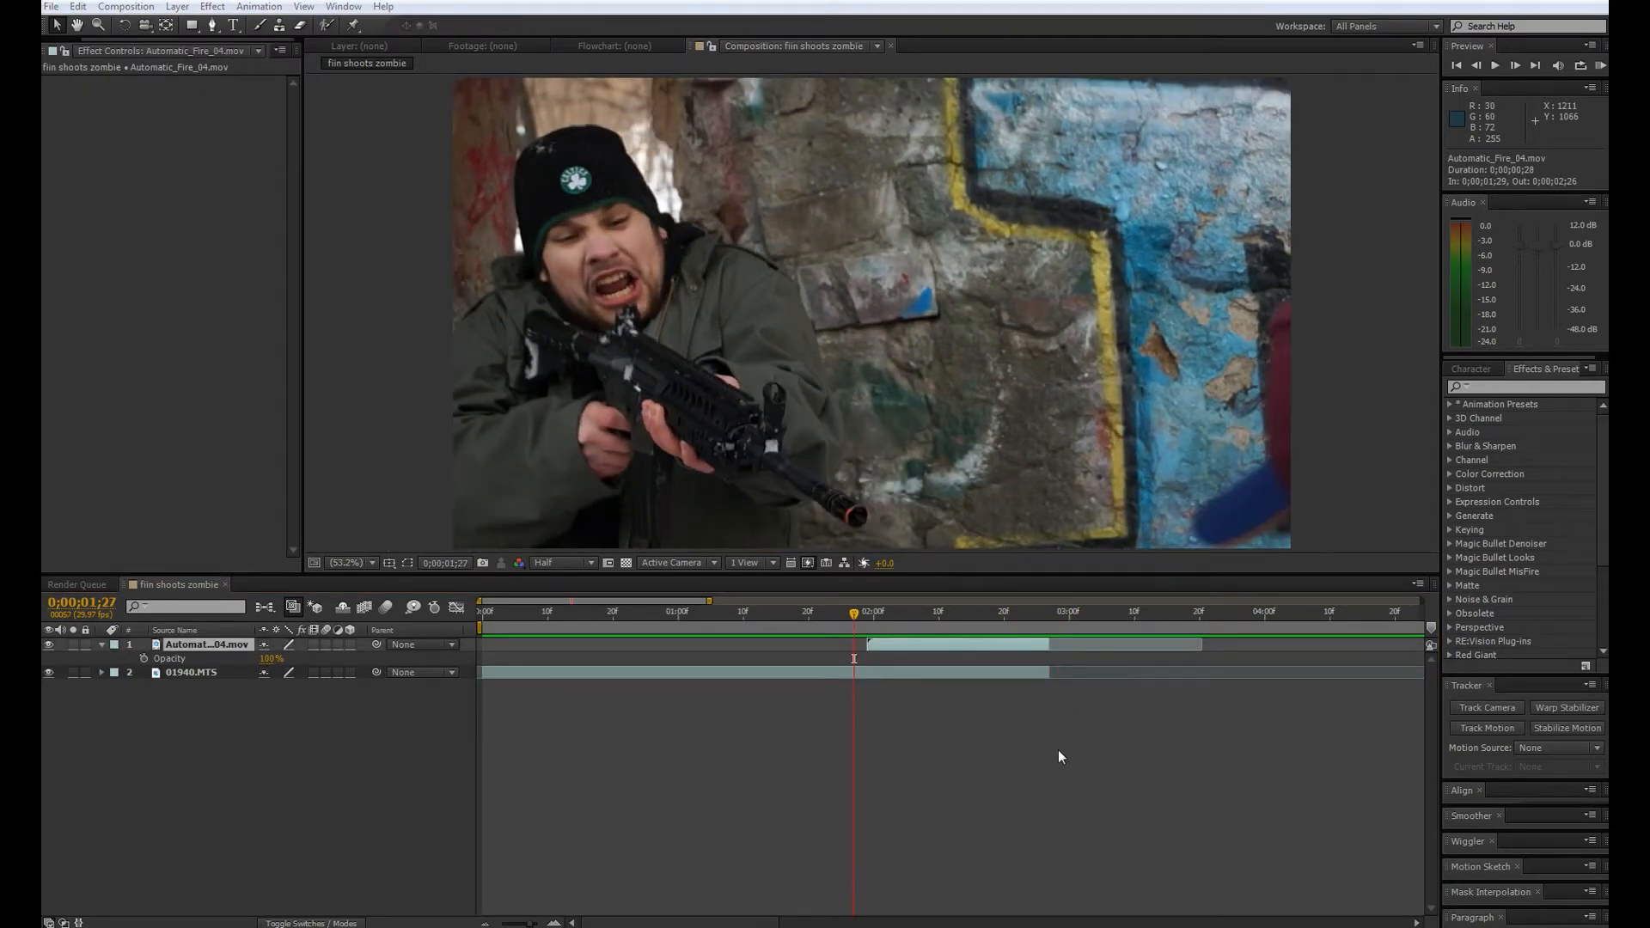
# - Set the blending mode of the Automatic_Fire_04.mov layer to Screen
pyautogui.moveTo(855, 615); pyautogui.dragTo(924, 625)
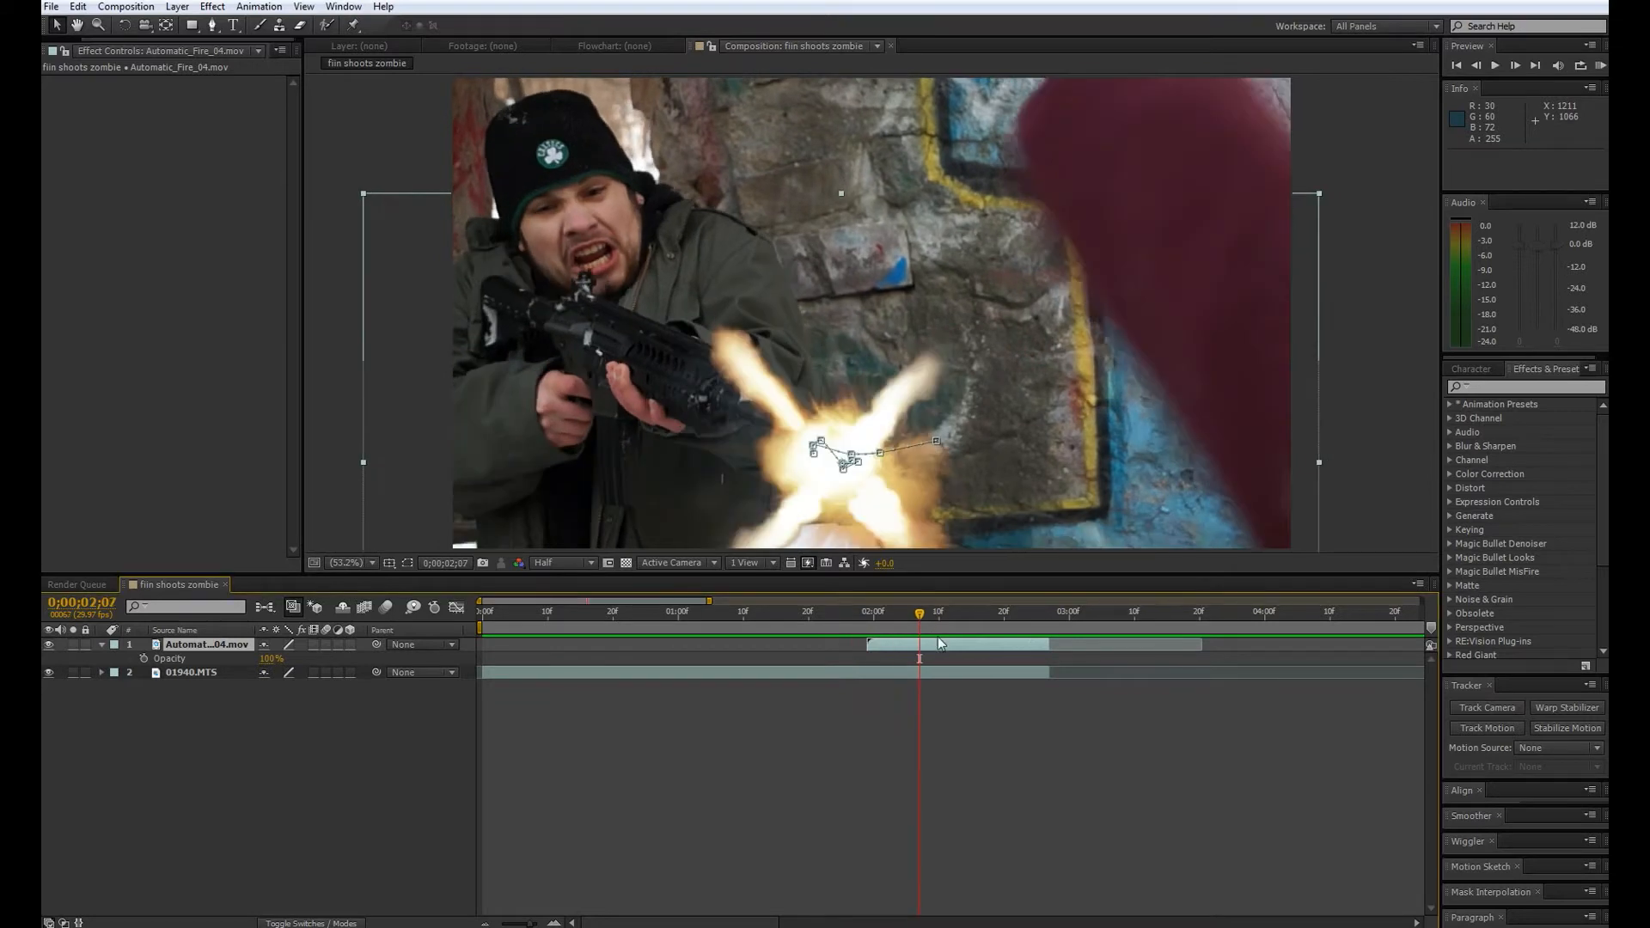
pyautogui.rightClick(966, 646)
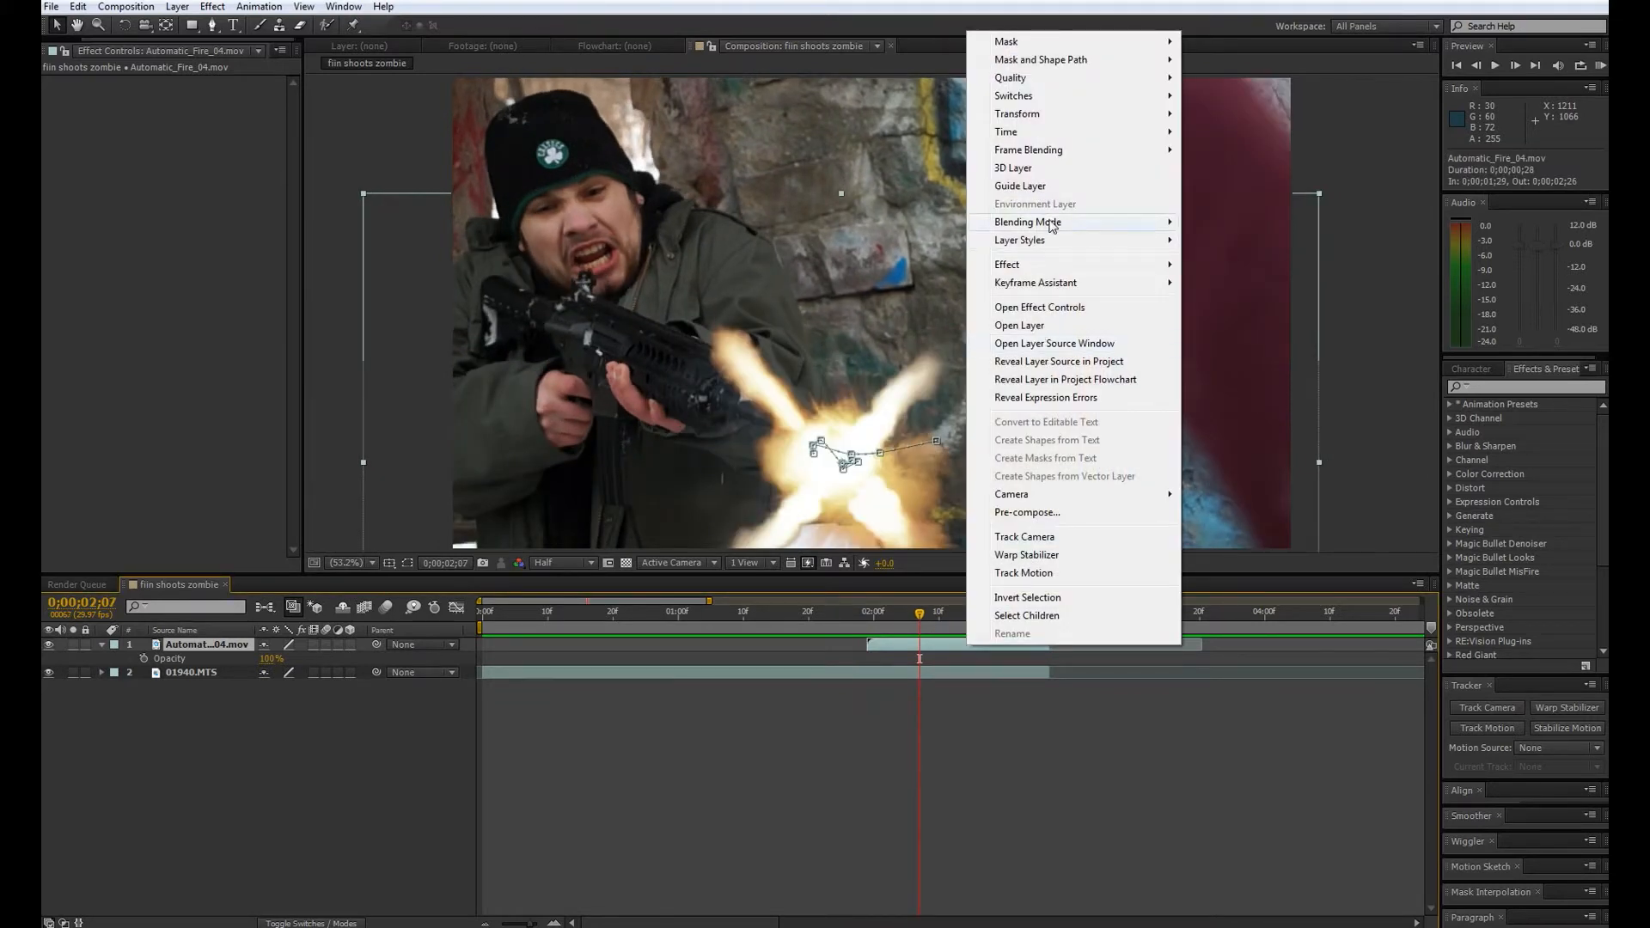
pyautogui.moveTo(1055, 230)
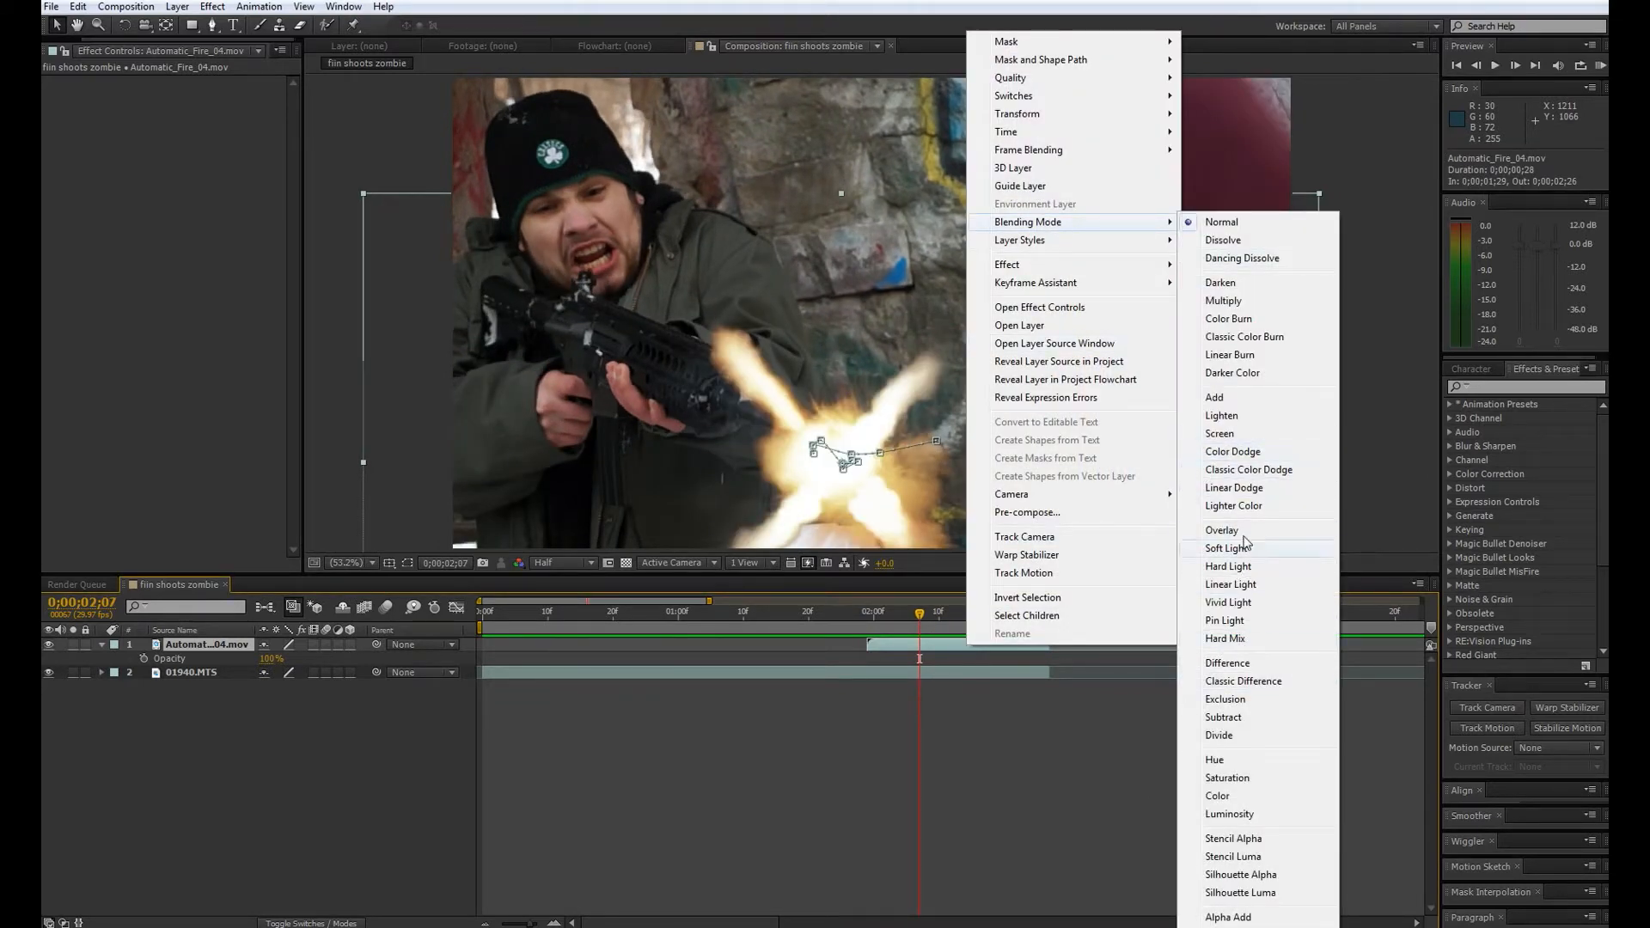
pyautogui.click(1220, 433)
# - Play the shot from 0;00;01;26 to check how the muzzle flash and its smoke blend with the footage
pyautogui.moveTo(921, 614); pyautogui.dragTo(881, 661)
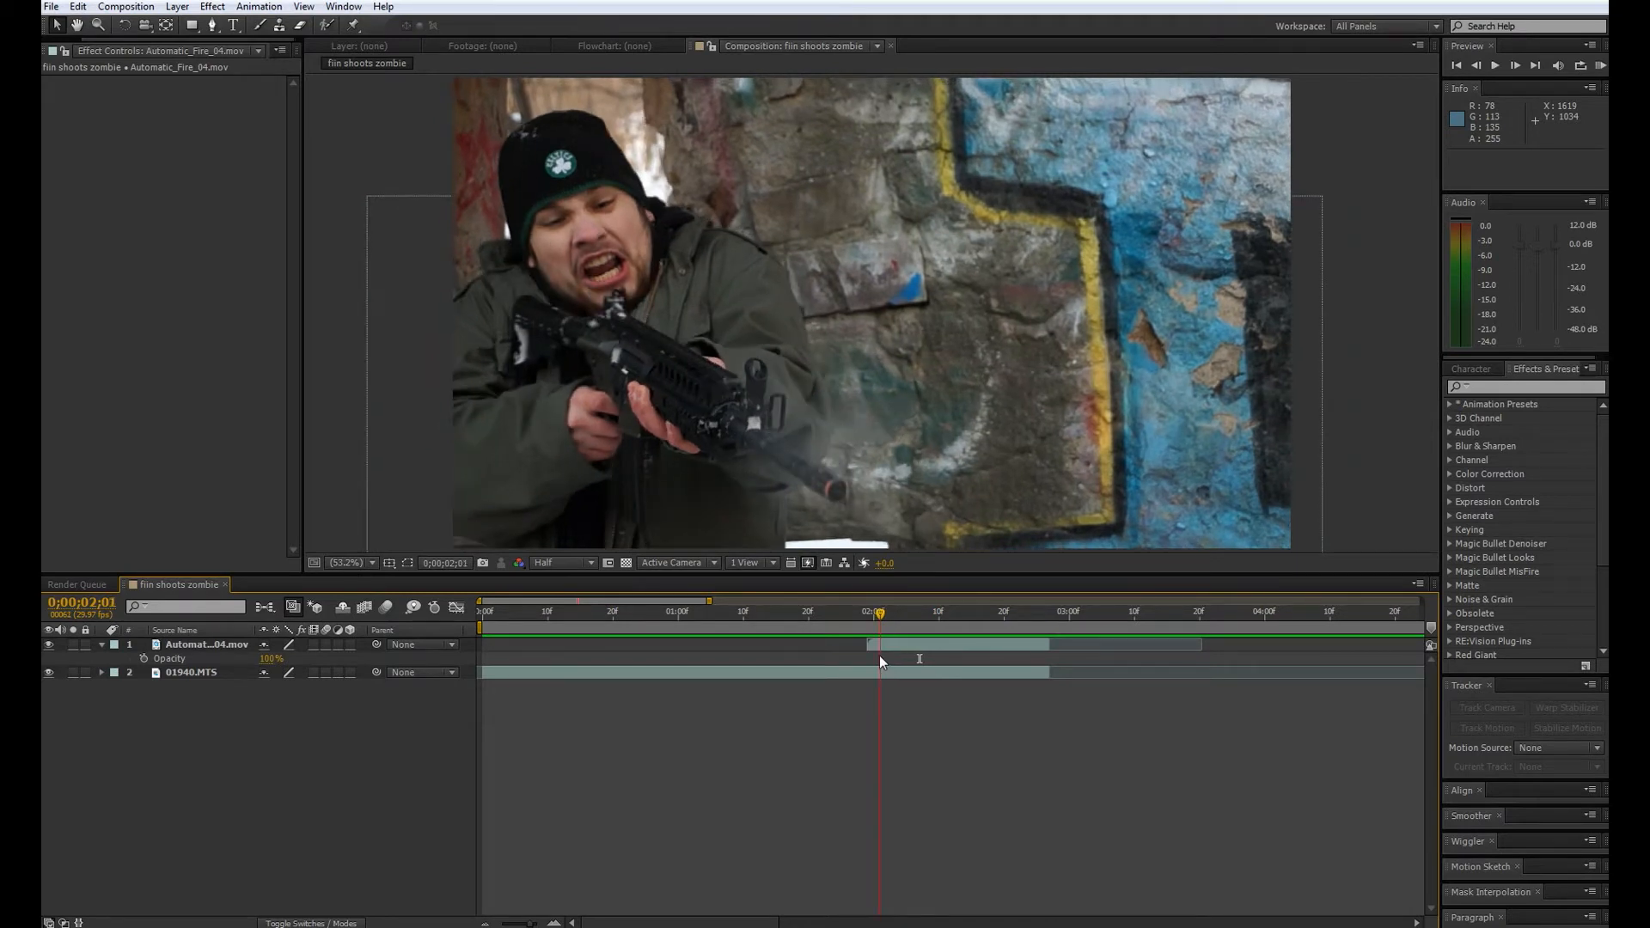
pyautogui.moveTo(879, 656); pyautogui.dragTo(847, 666)
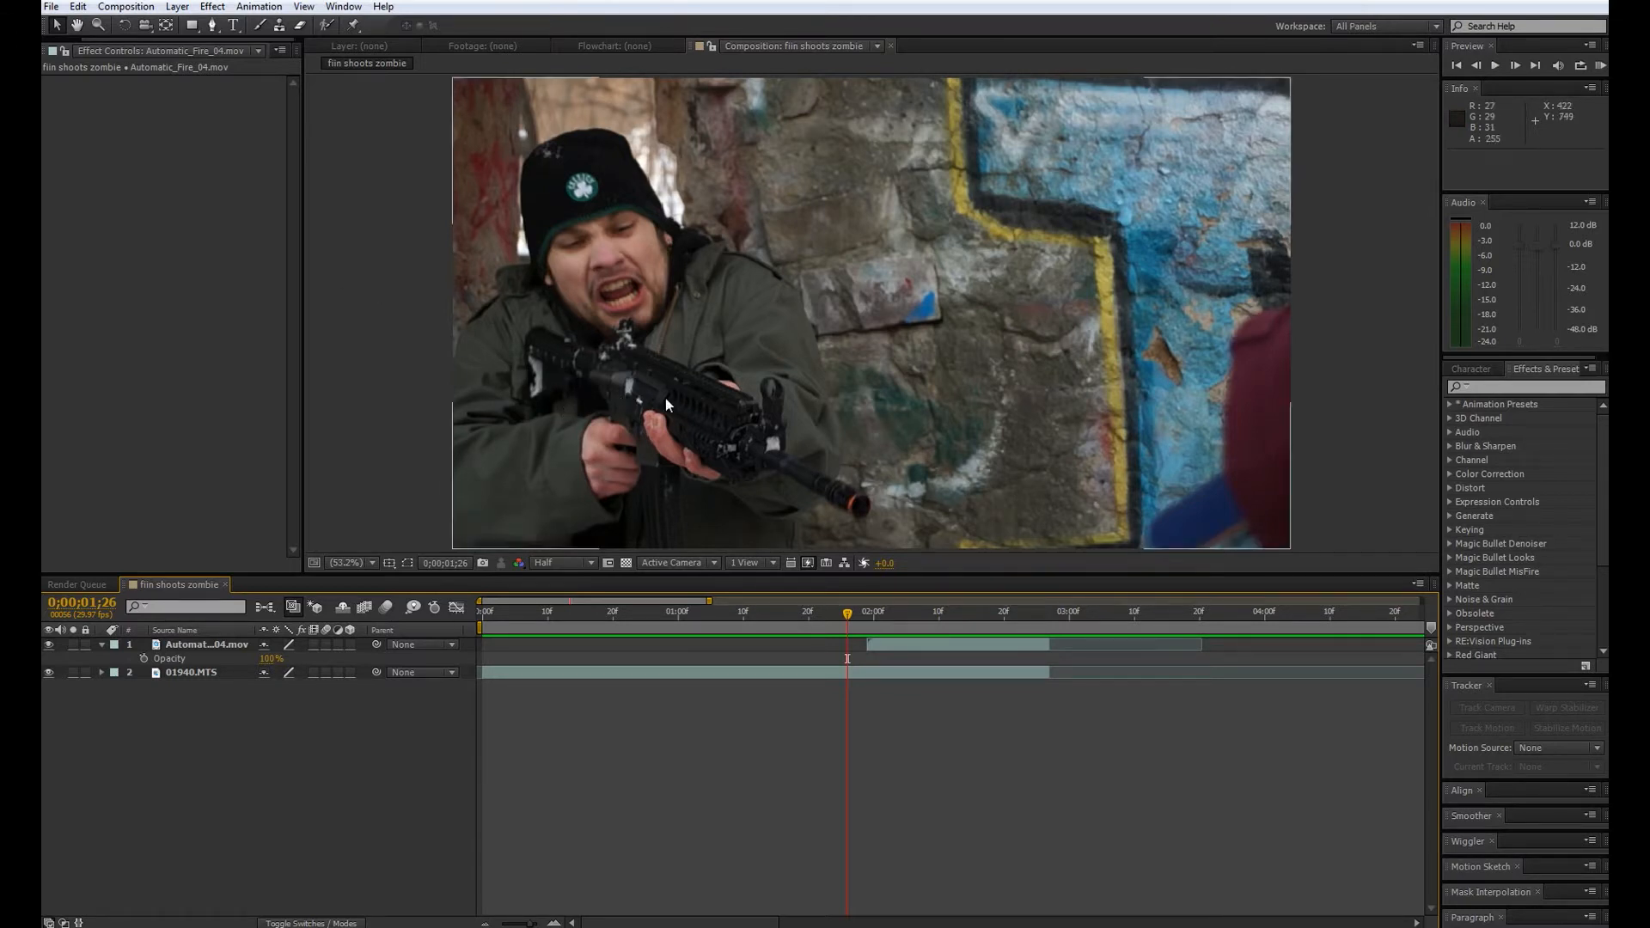
pyautogui.press('space')
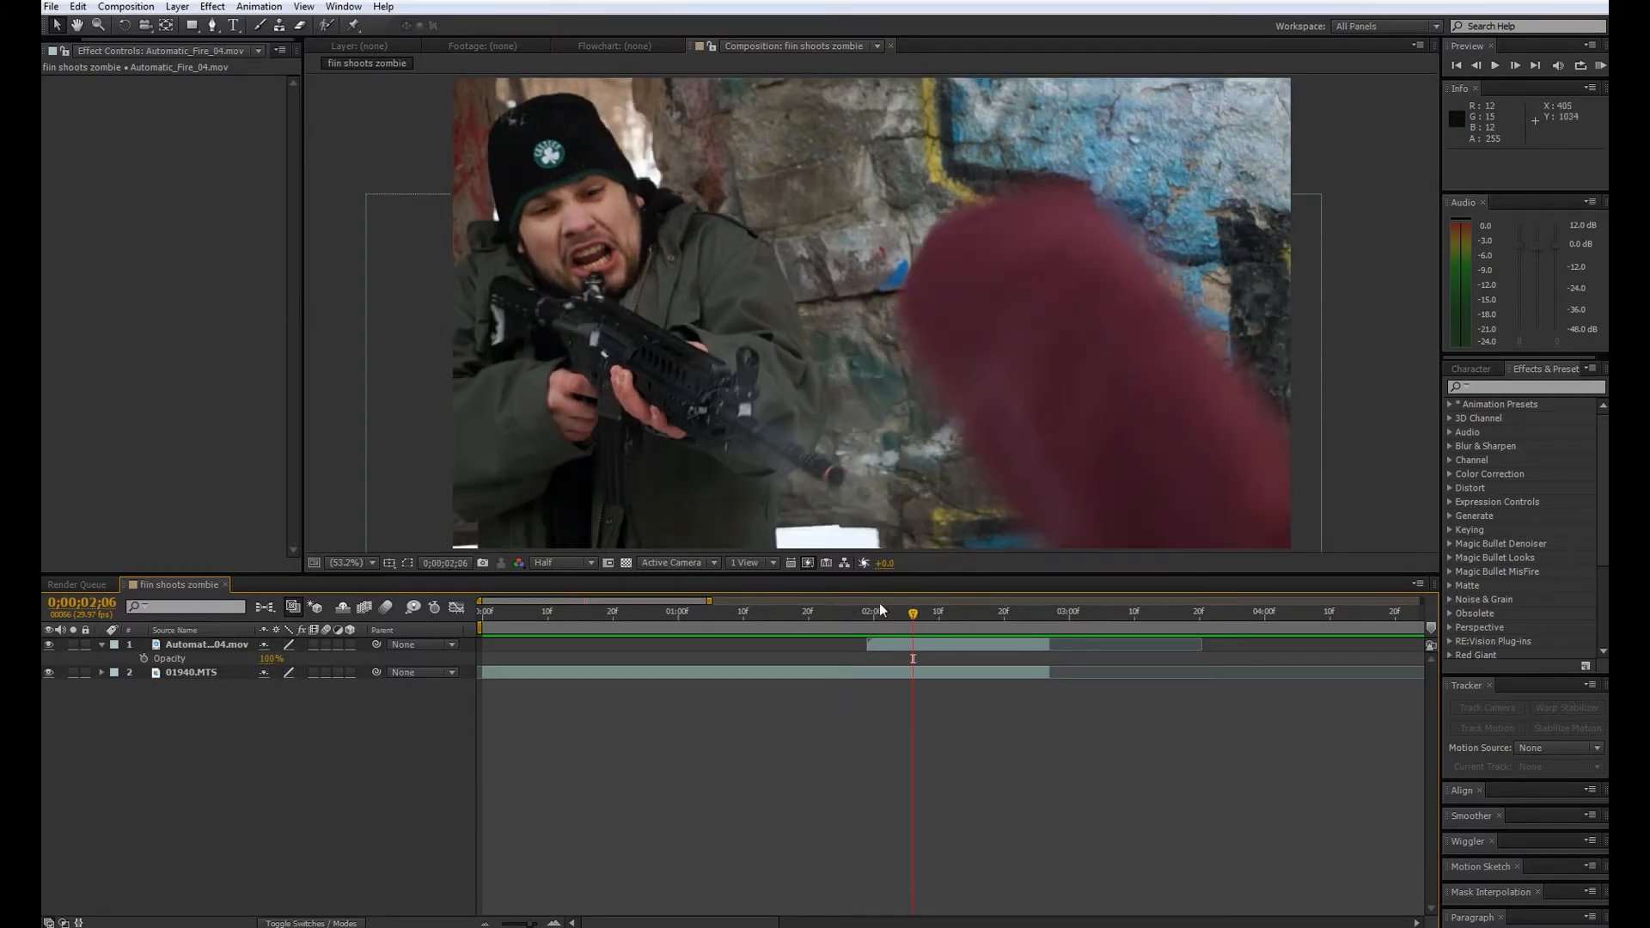
# - Add 8mm_02.mov to the composition above the muzzle flash layer, placed over the rifle
pyautogui.moveTo(136, 40); pyautogui.dragTo(67, 41)
pyautogui.click(64, 51)
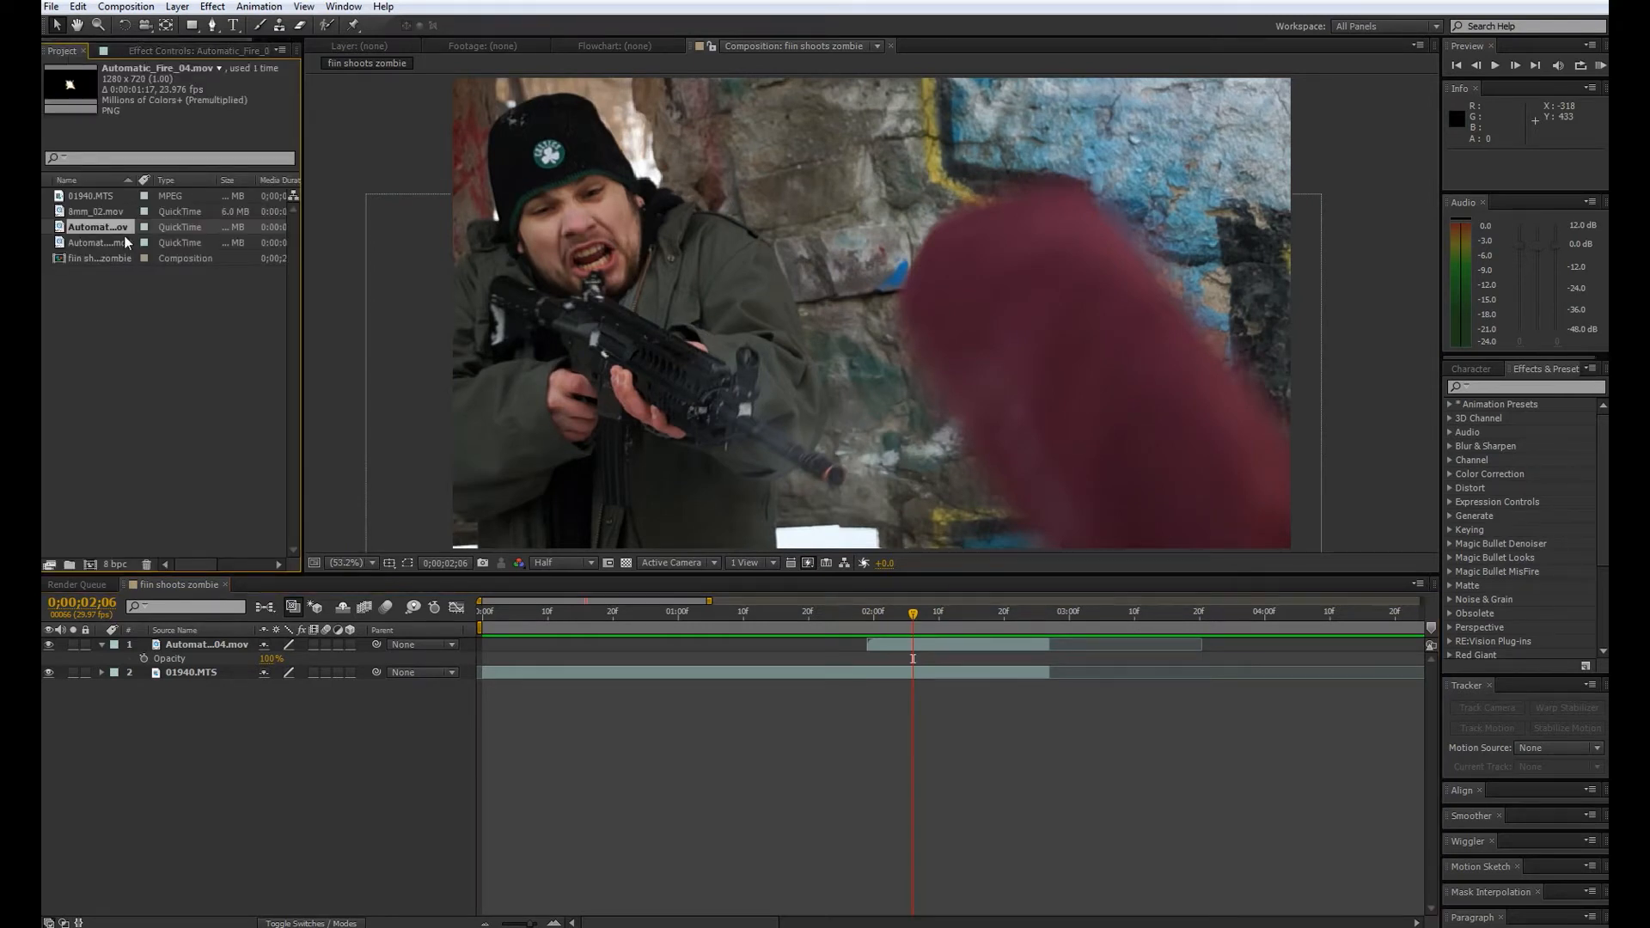
pyautogui.click(112, 213)
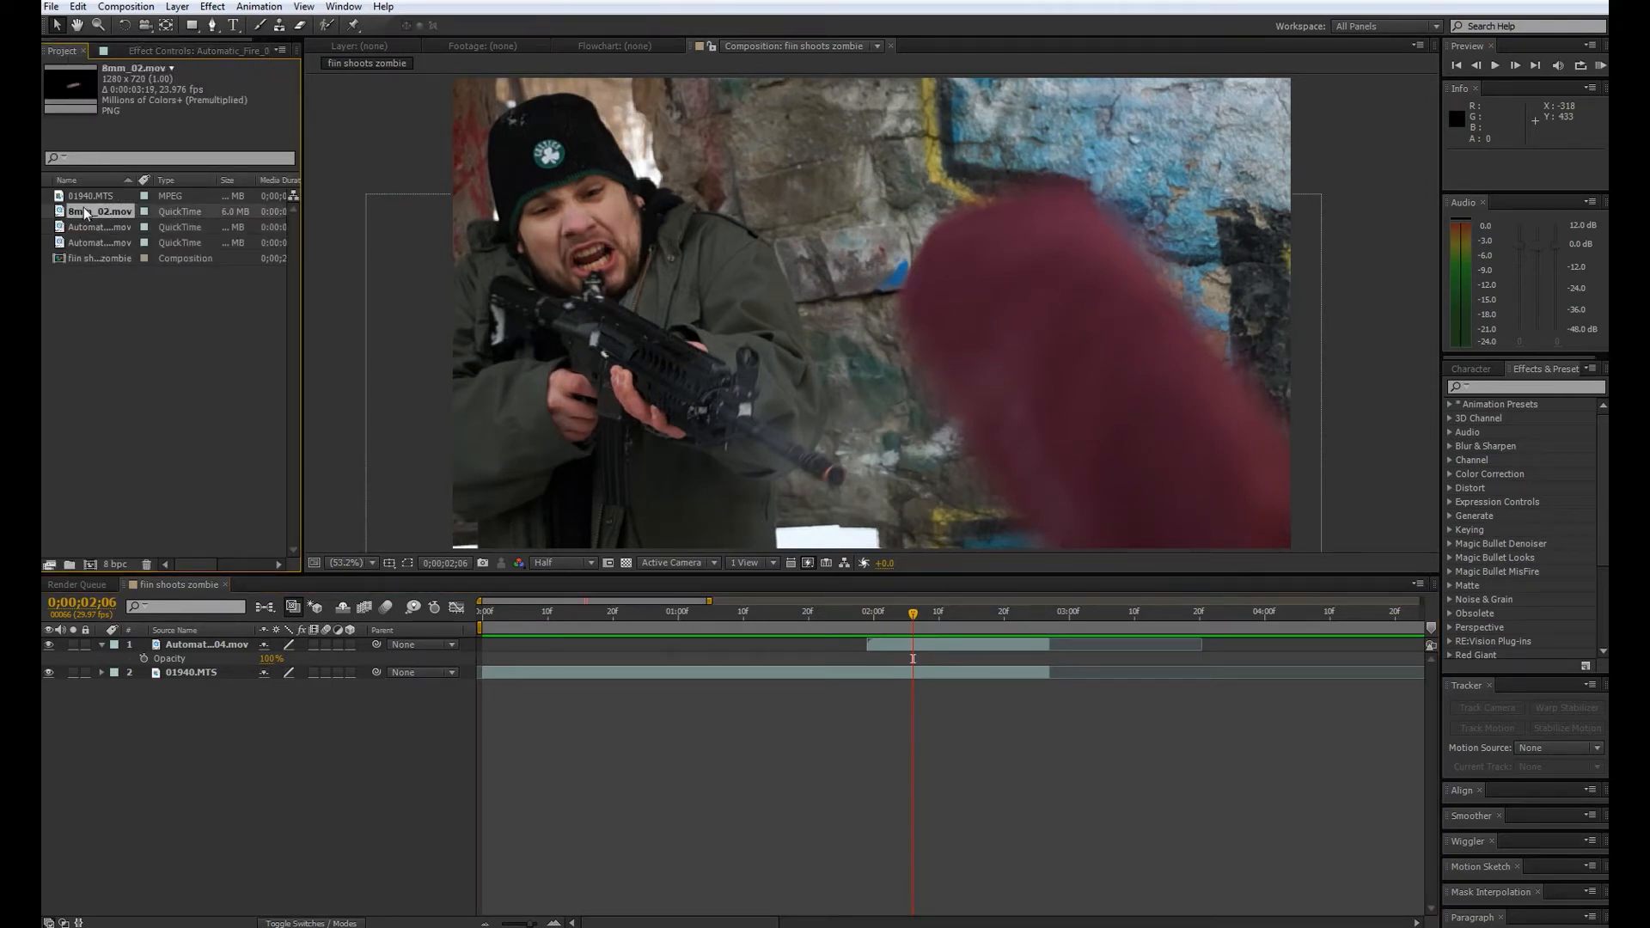
pyautogui.moveTo(79, 210); pyautogui.dragTo(606, 337)
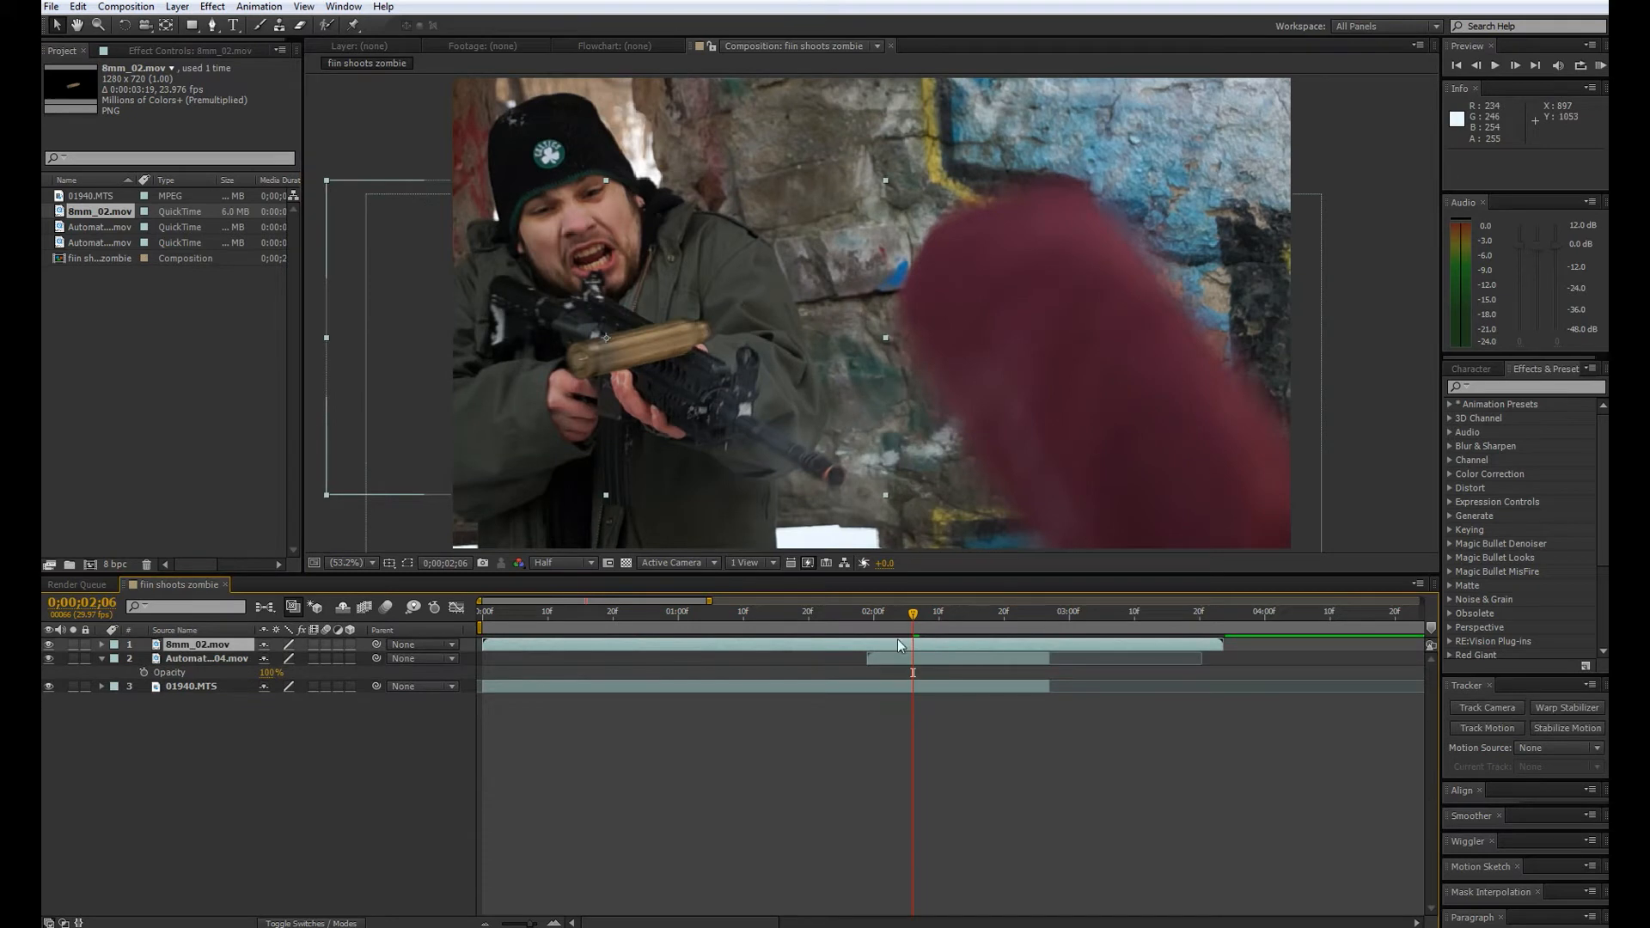
# - Time the 8mm_02.mov layer to run from 0;00;01;29 to 0;00;02;28, starting with the muzzle flash
pyautogui.moveTo(991, 653); pyautogui.dragTo(1239, 650)
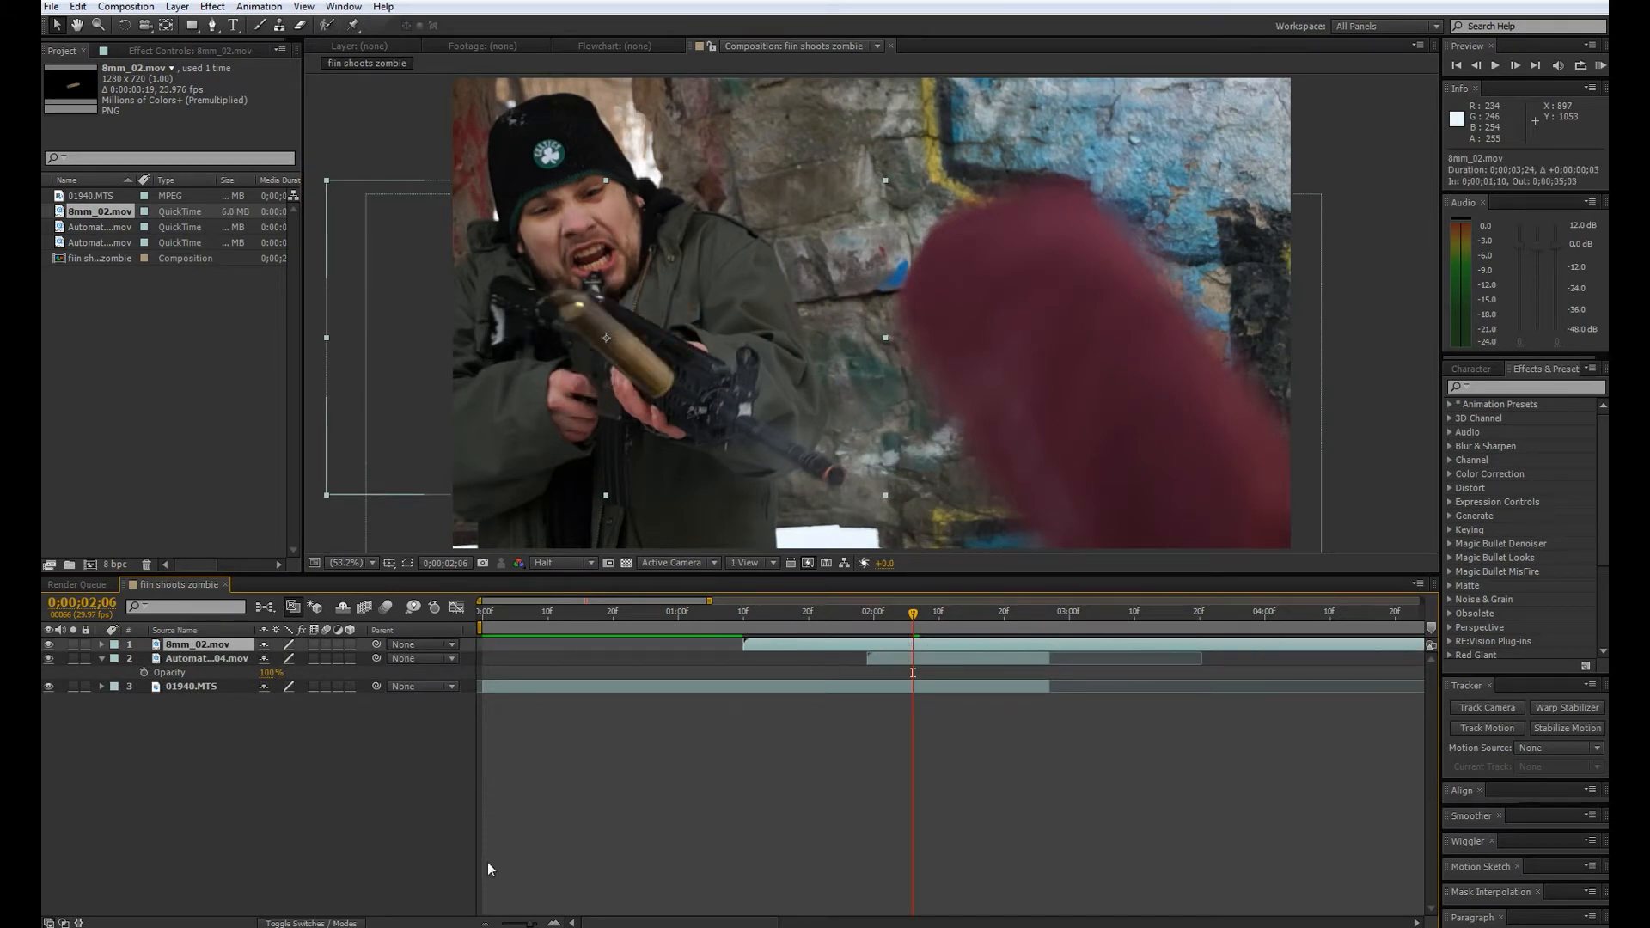
pyautogui.moveTo(529, 923); pyautogui.dragTo(524, 923)
pyautogui.moveTo(1063, 645); pyautogui.dragTo(719, 628)
pyautogui.moveTo(528, 923); pyautogui.dragTo(549, 922)
pyautogui.click(1011, 646)
# - Scale the 8mm_02.mov shell to 23% and move it over the rifle's receiver at 0;00;01;29
pyautogui.click(646, 355)
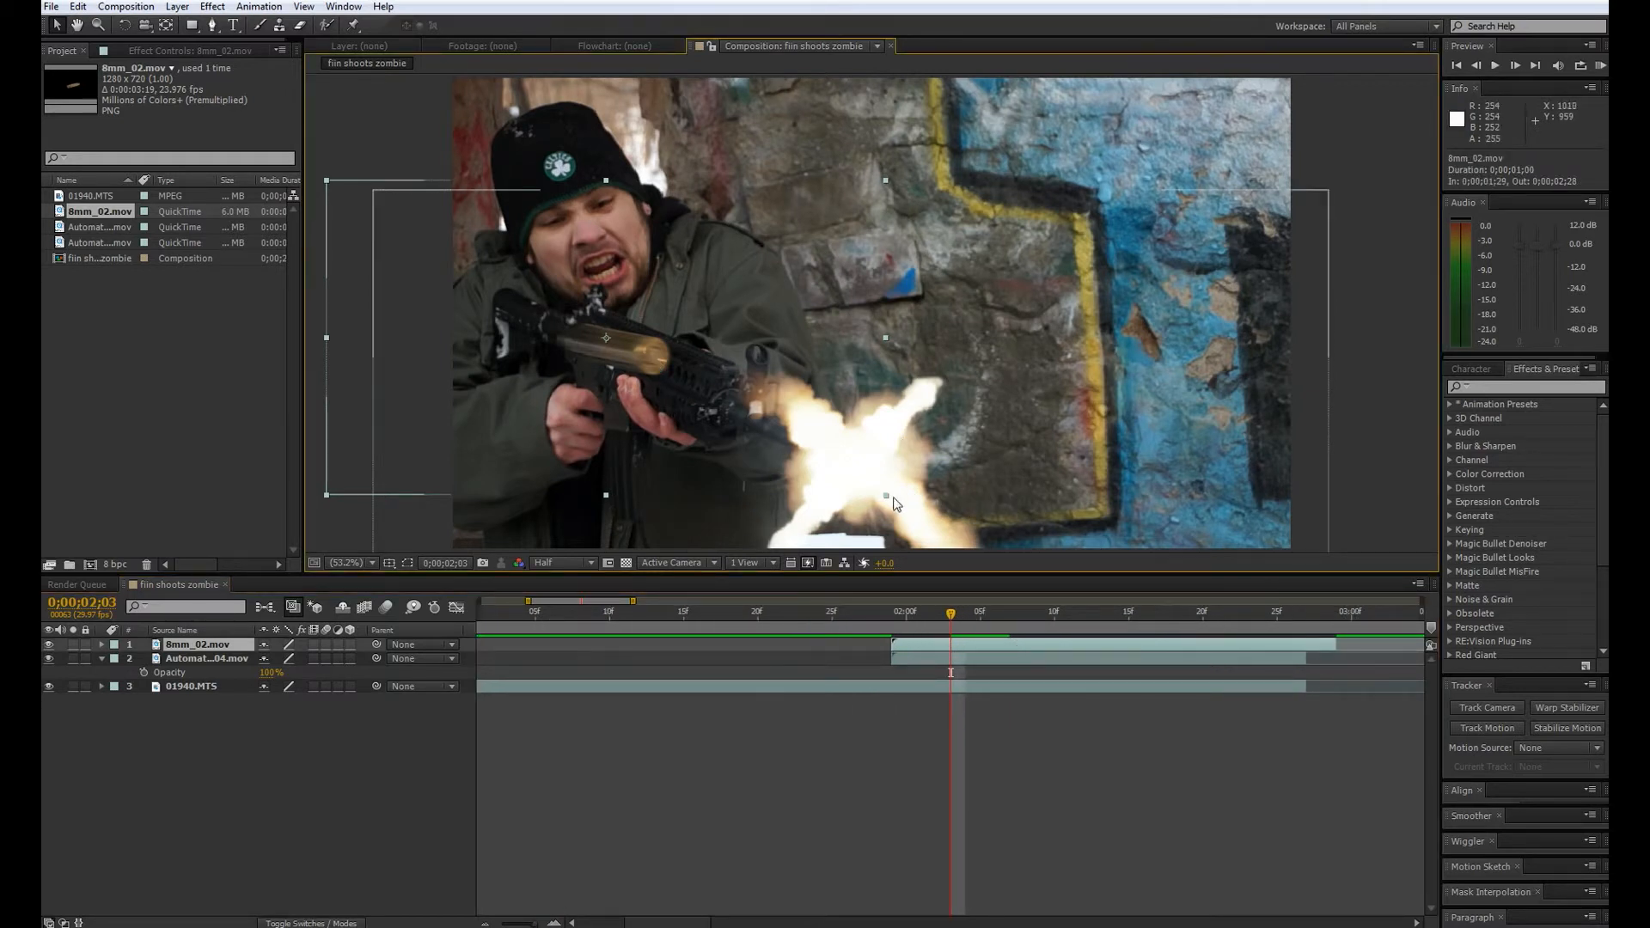
pyautogui.press('s')
pyautogui.moveTo(318, 663); pyautogui.dragTo(260, 660)
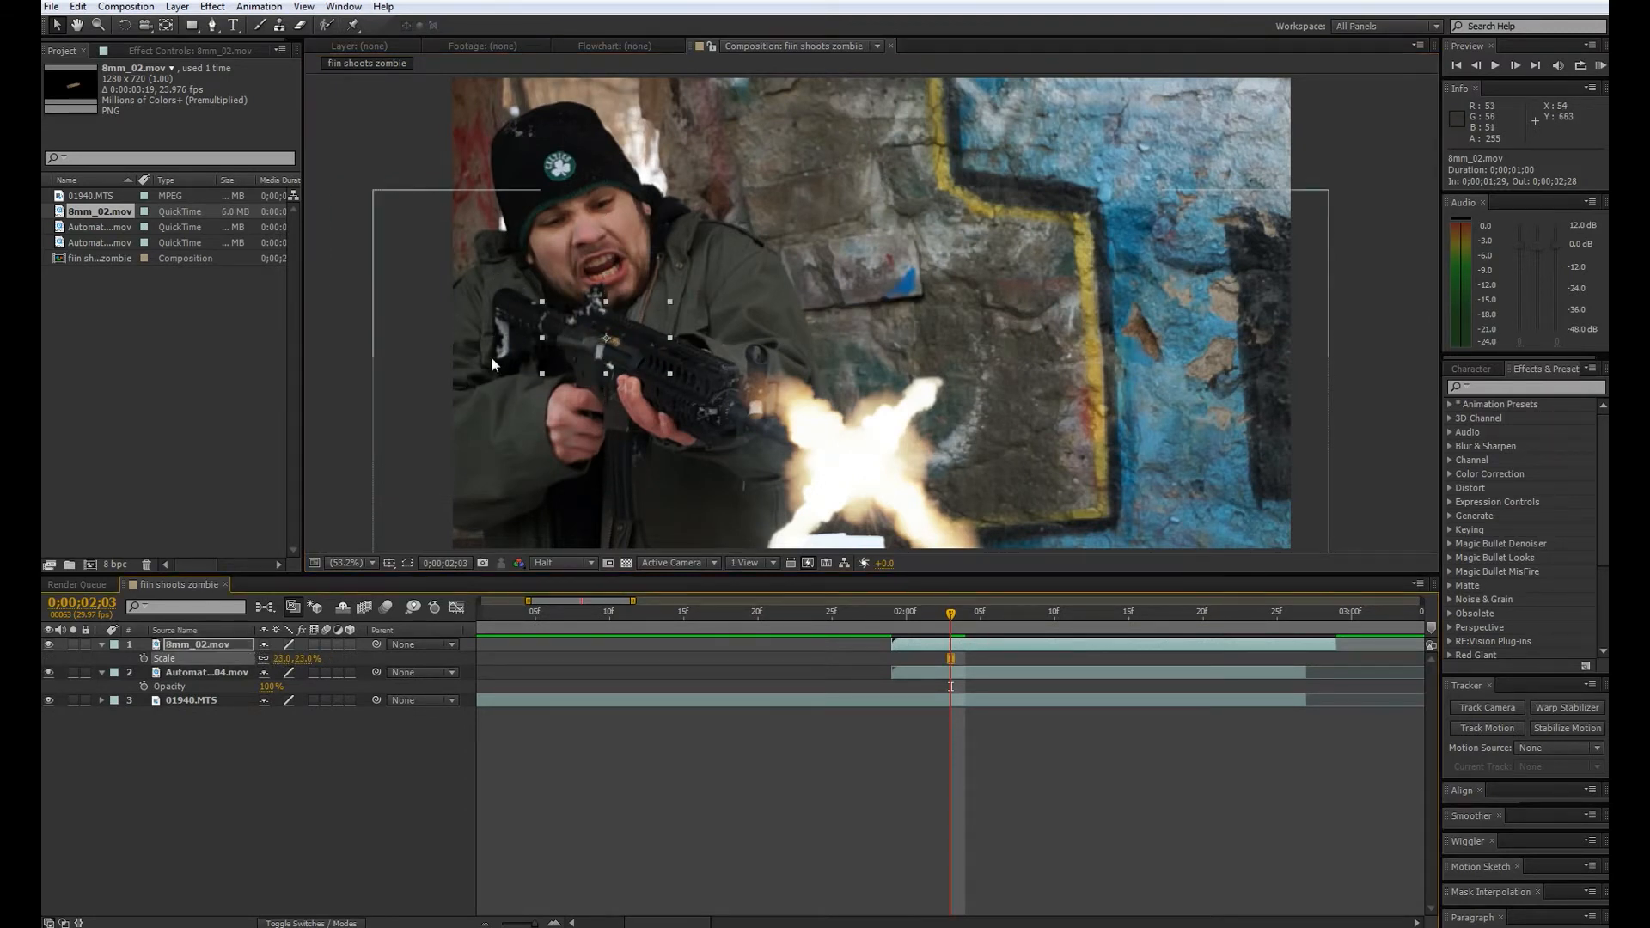
pyautogui.moveTo(652, 376); pyautogui.dragTo(660, 393)
pyautogui.moveTo(916, 619); pyautogui.dragTo(893, 636)
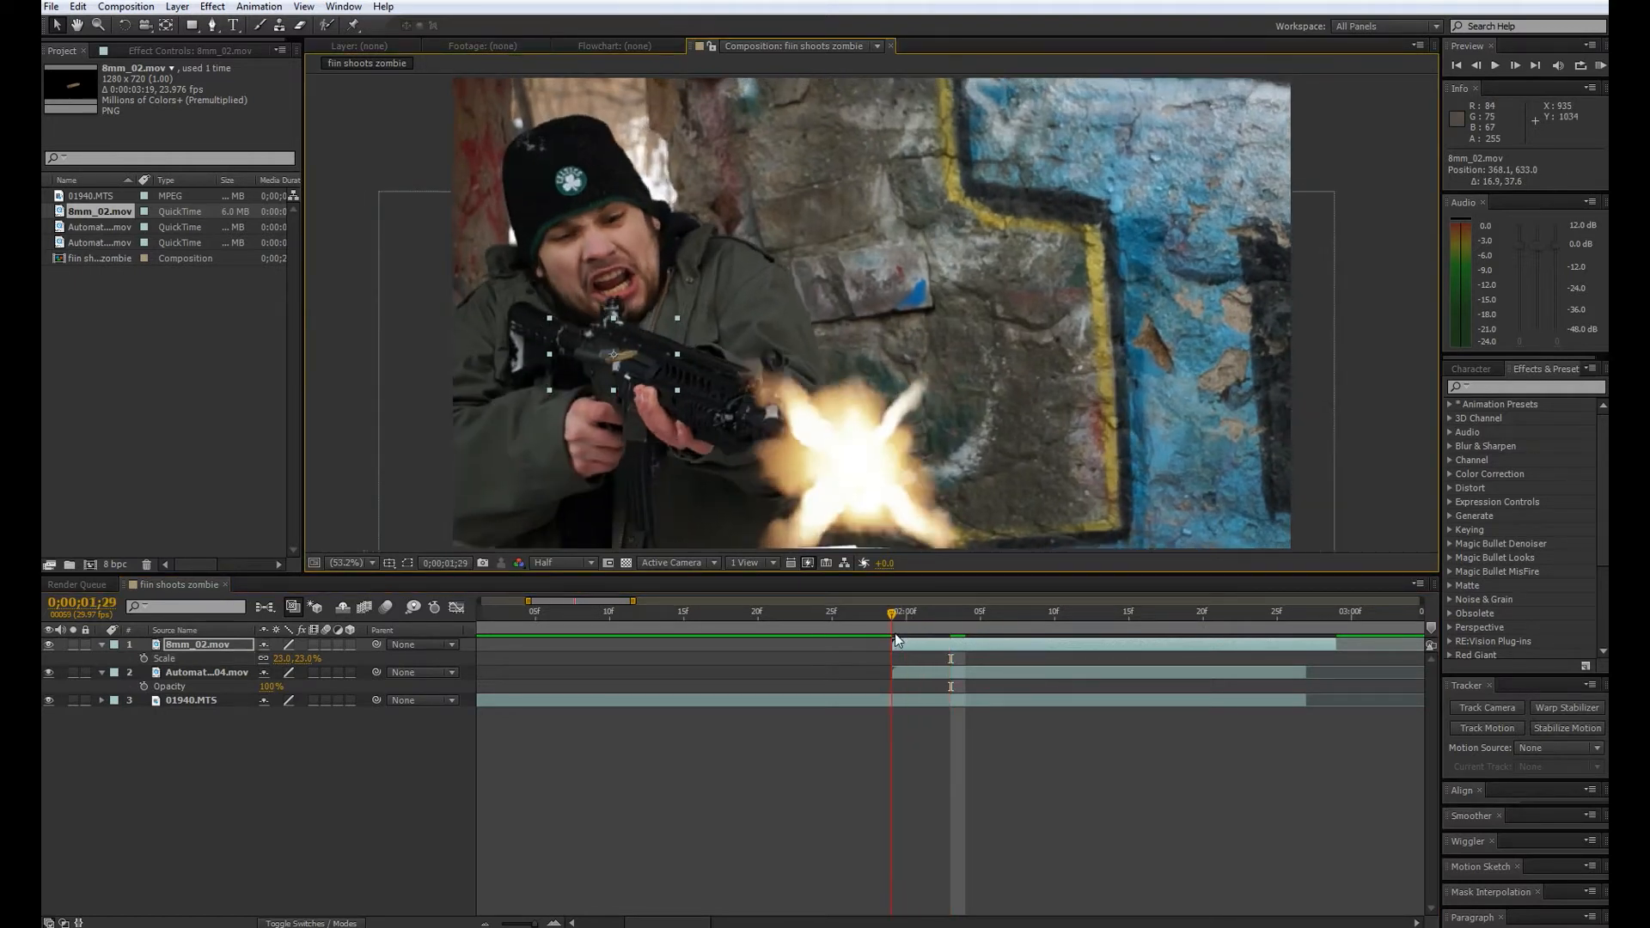
pyautogui.moveTo(647, 378); pyautogui.dragTo(662, 389)
# - Rotate the shell 33° to follow the rifle's angle and reposition it at about 400, 648
pyautogui.press('r')
pyautogui.moveTo(283, 662); pyautogui.dragTo(319, 661)
pyautogui.moveTo(653, 390); pyautogui.dragTo(659, 403)
# - Reduce the shell's scale to 18% and nudge it to about 406, 652 on the rifle
pyautogui.press('s')
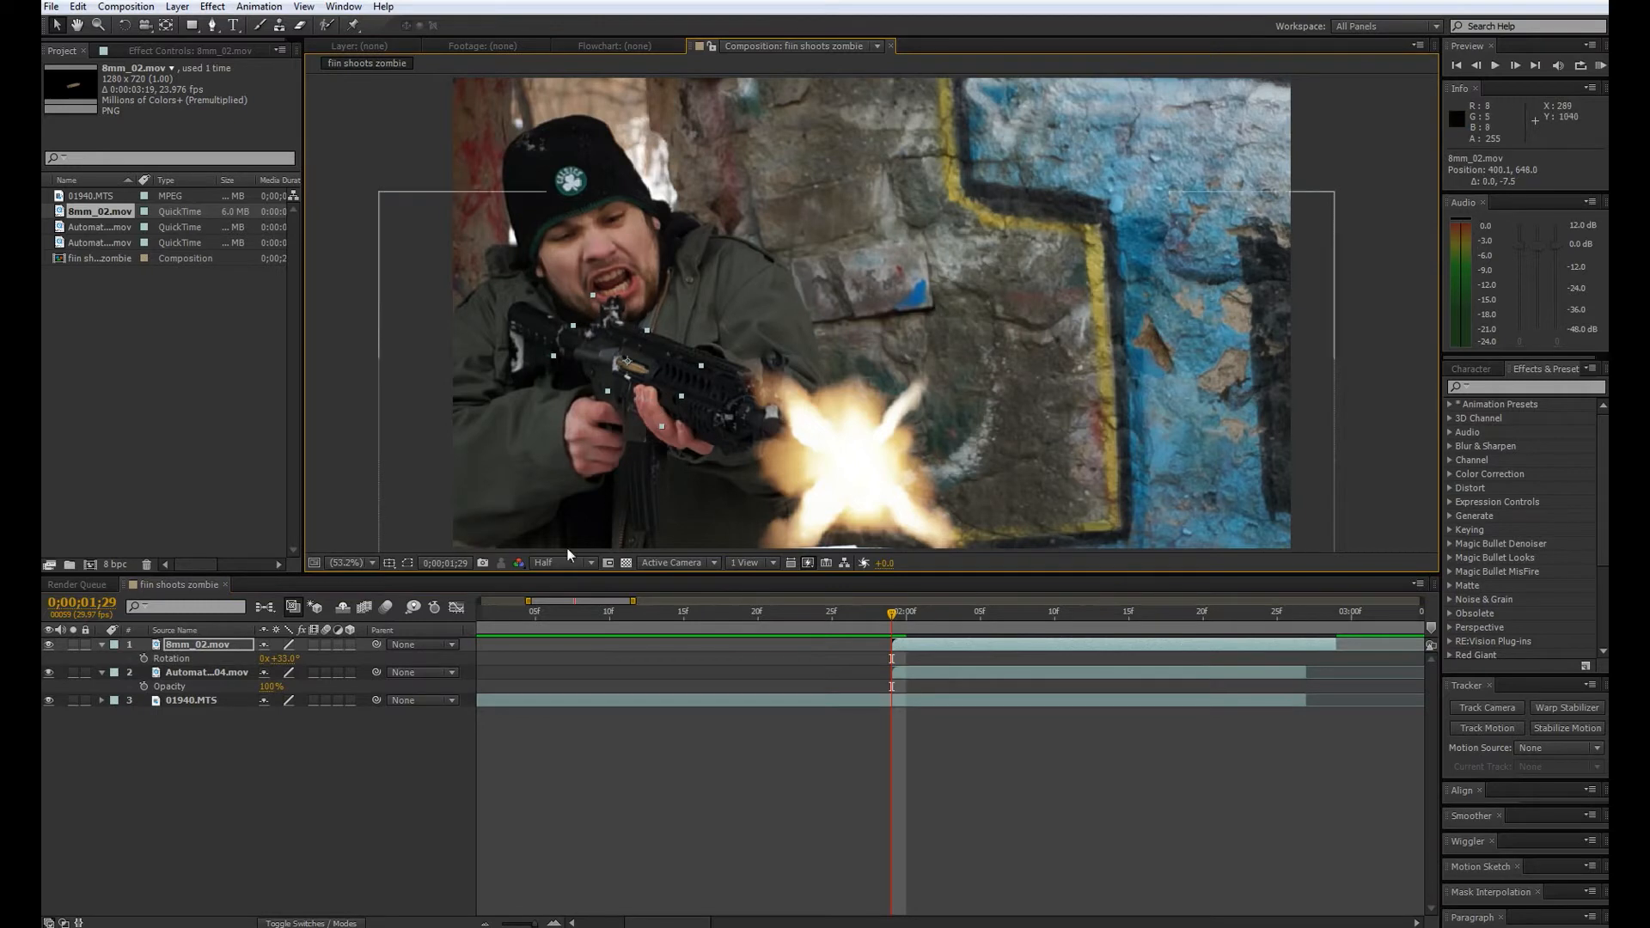
pyautogui.moveTo(315, 659); pyautogui.dragTo(309, 658)
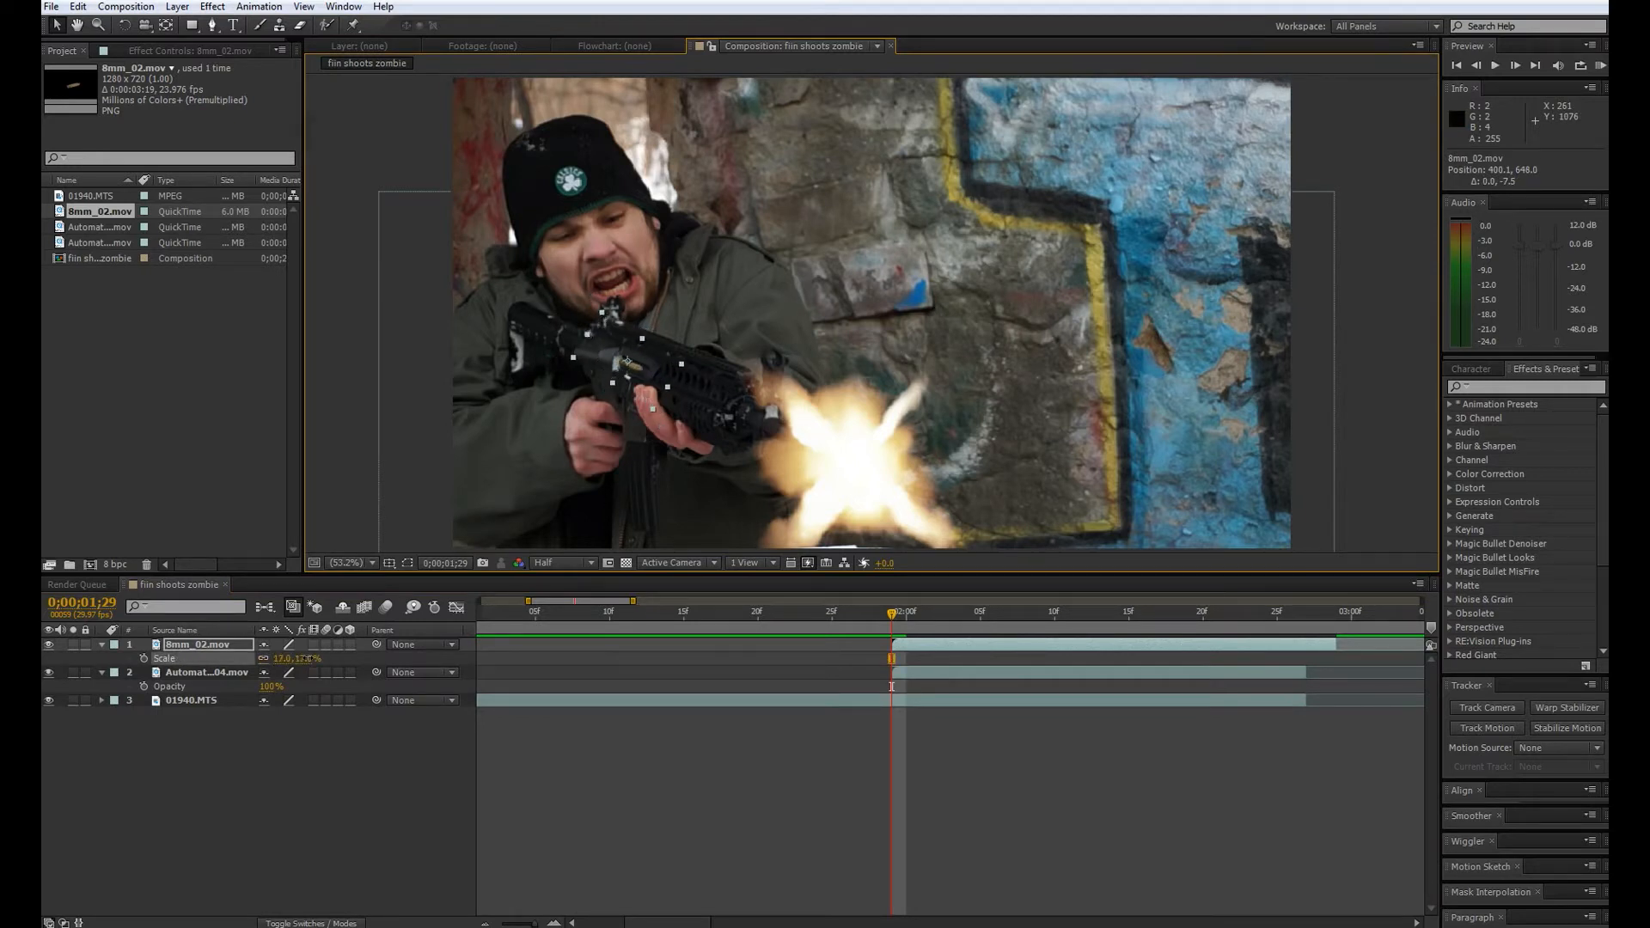
pyautogui.moveTo(643, 383); pyautogui.dragTo(648, 386)
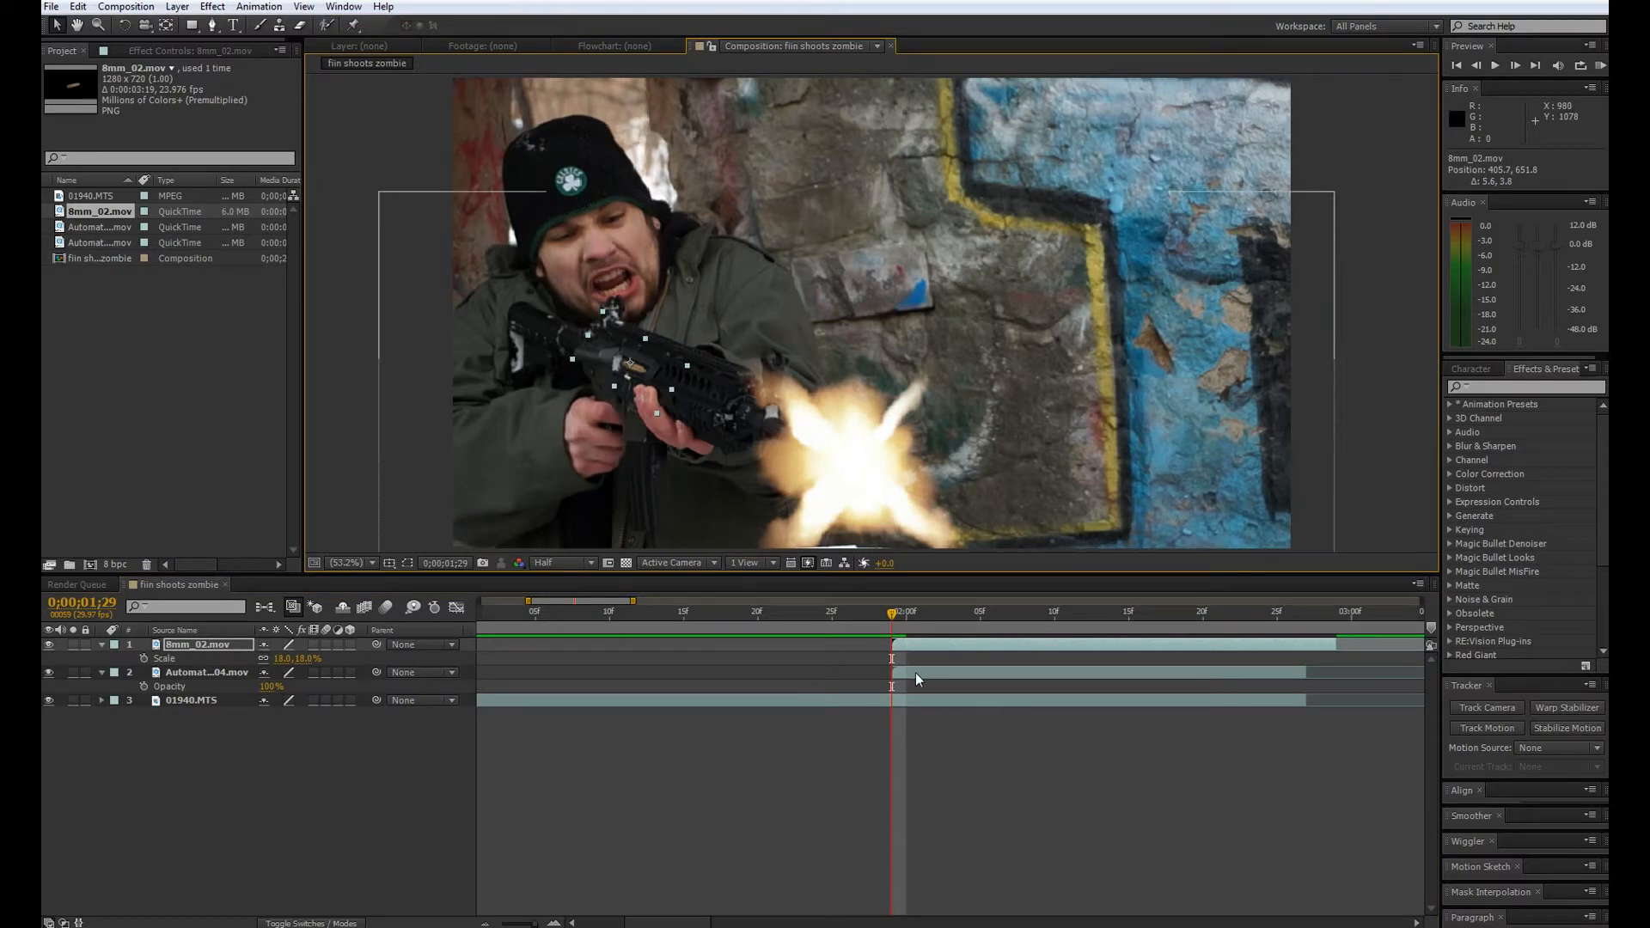
# - Keyframe the shell's position at 0;00;01;29 on the rifle and at 0;00;02;04 outside the frame at about -124, 857
pyautogui.click(916, 644)
pyautogui.press('p')
pyautogui.click(143, 658)
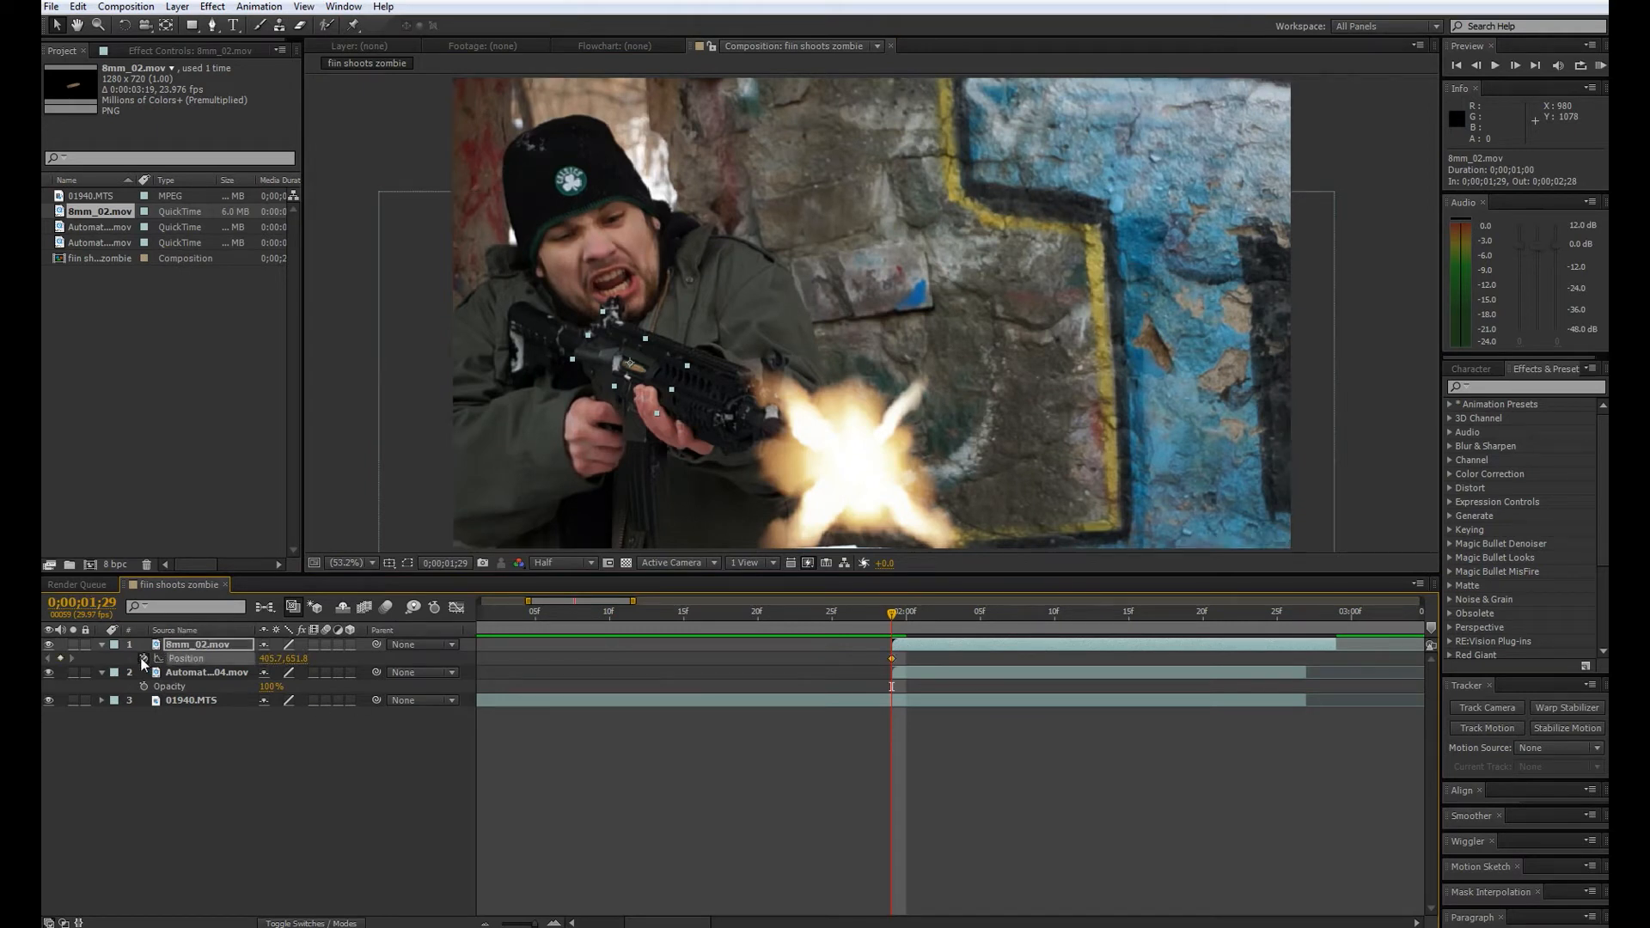
pyautogui.moveTo(905, 619); pyautogui.dragTo(967, 619)
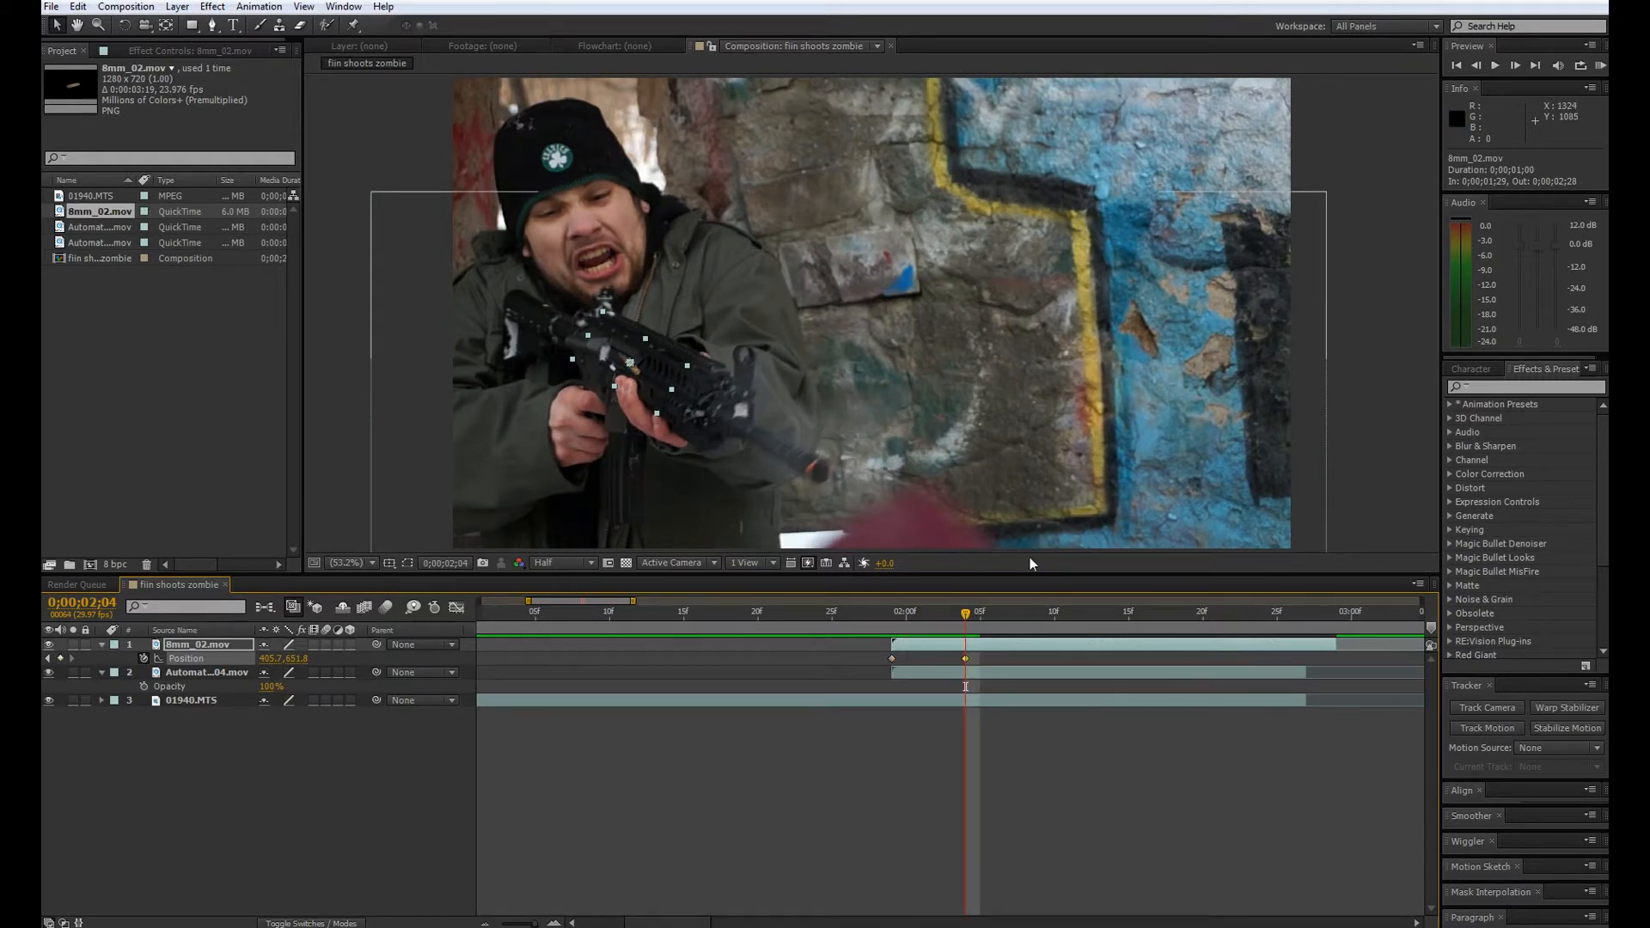
pyautogui.moveTo(640, 384); pyautogui.dragTo(419, 467)
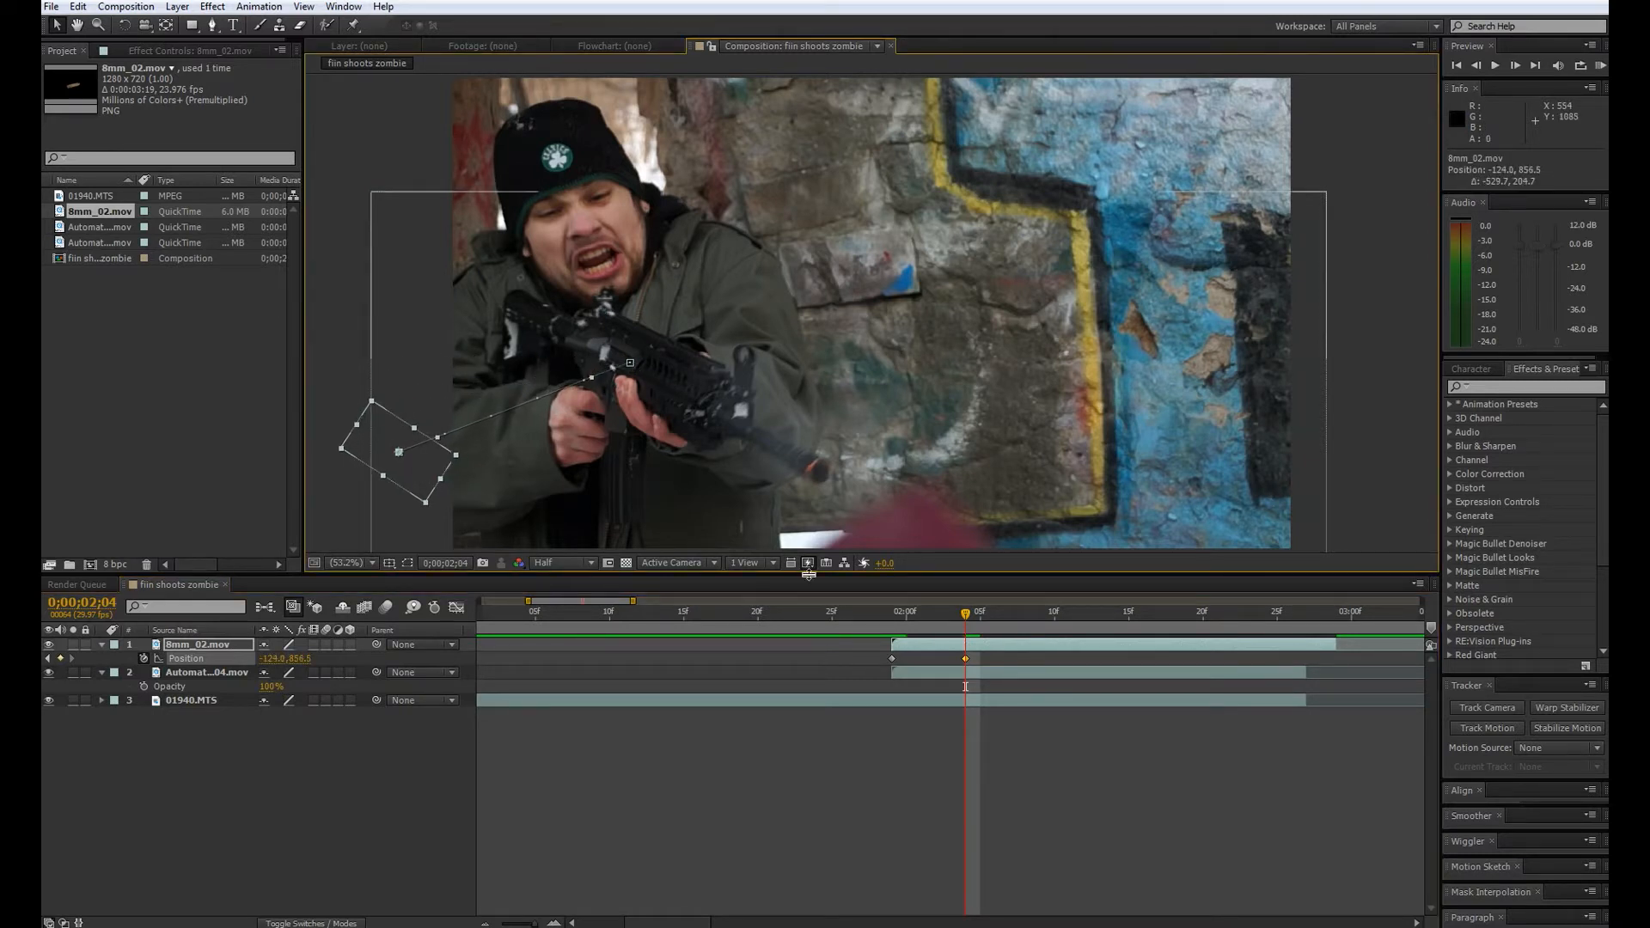
# - Bend the start of the shell's motion path upward so that it ejects from the rifle in an arc
pyautogui.click(891, 658)
pyautogui.click(895, 617)
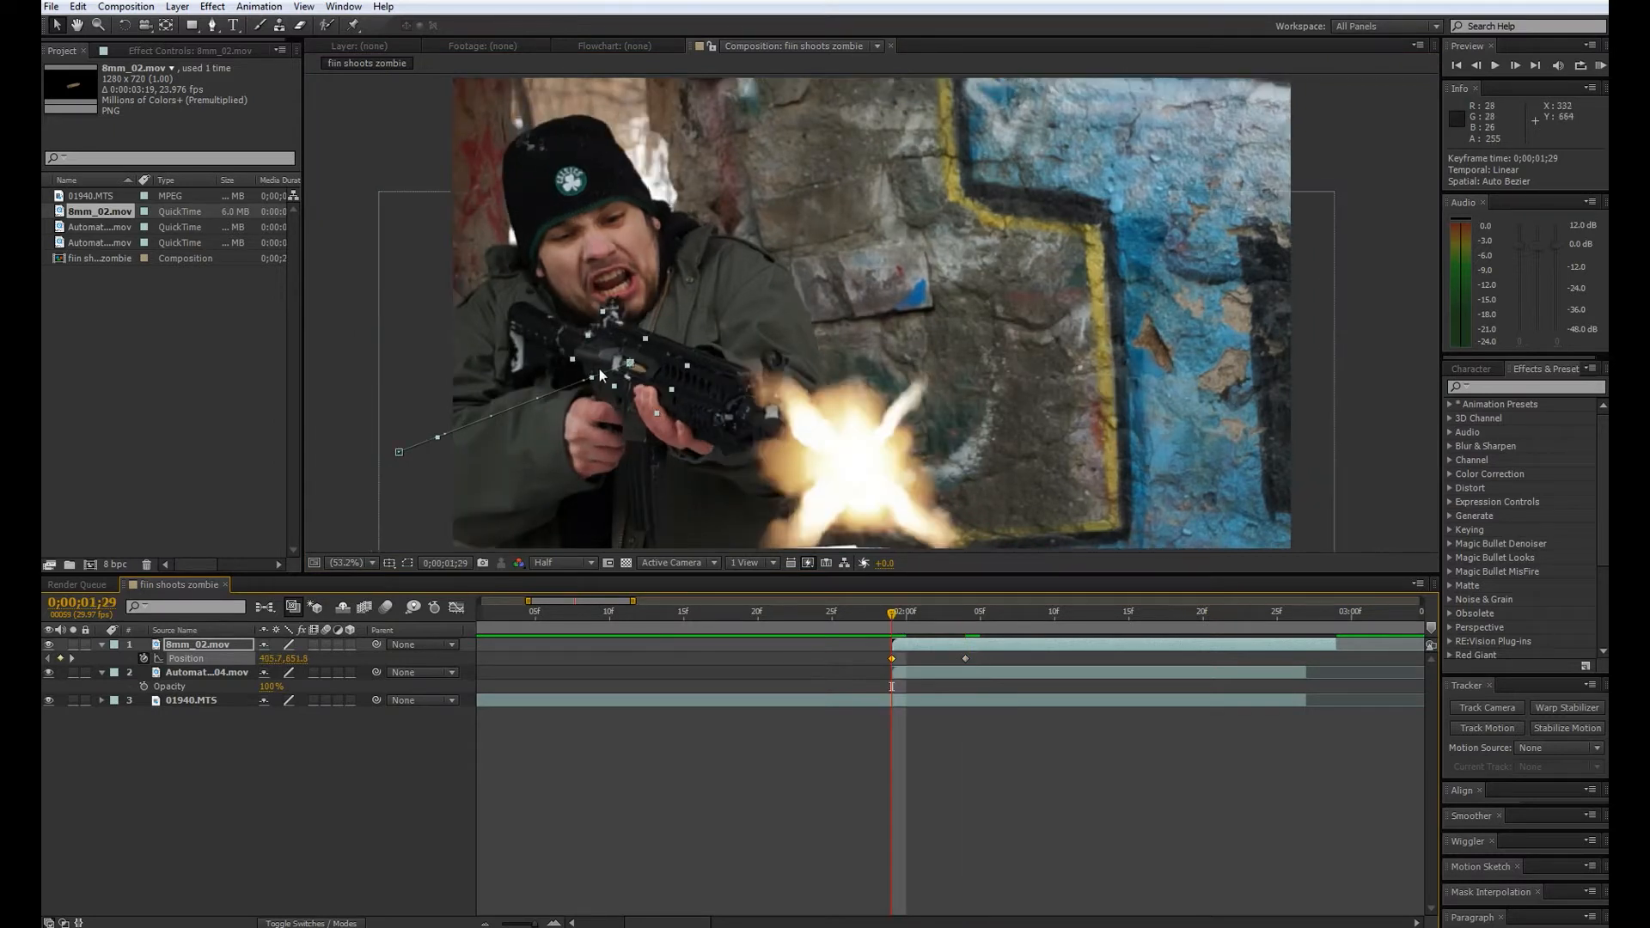
pyautogui.moveTo(593, 379); pyautogui.dragTo(534, 276)
# - Play the shot from 0;00;01;26 to check the shell's ejection motion
pyautogui.moveTo(893, 614); pyautogui.dragTo(845, 618)
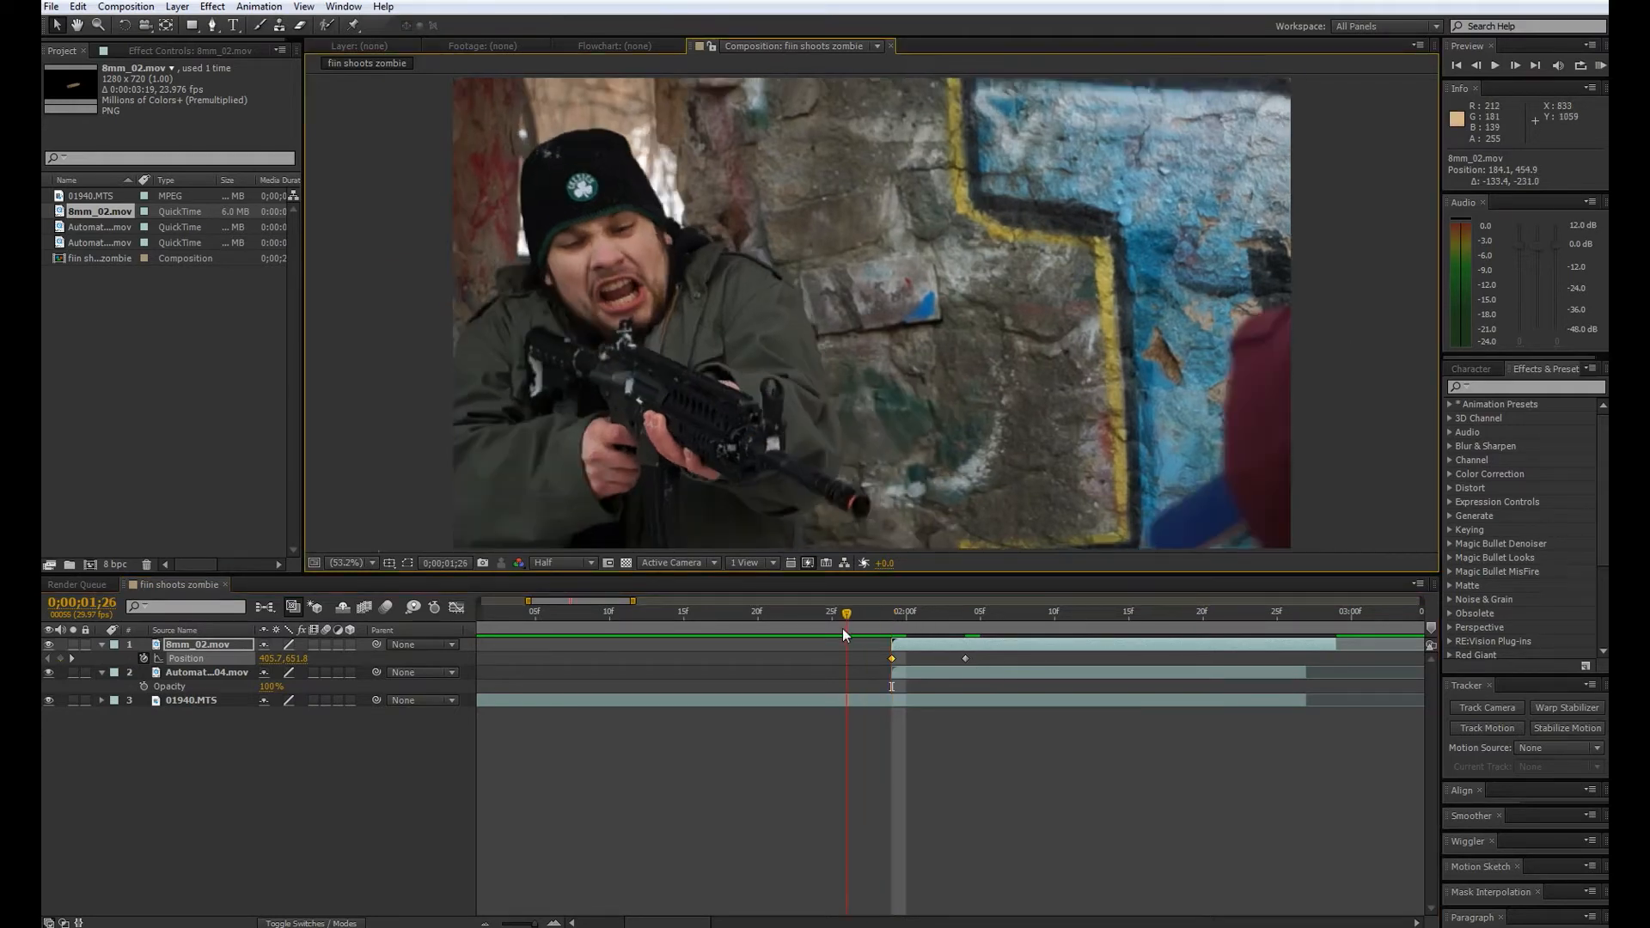
pyautogui.press('space')
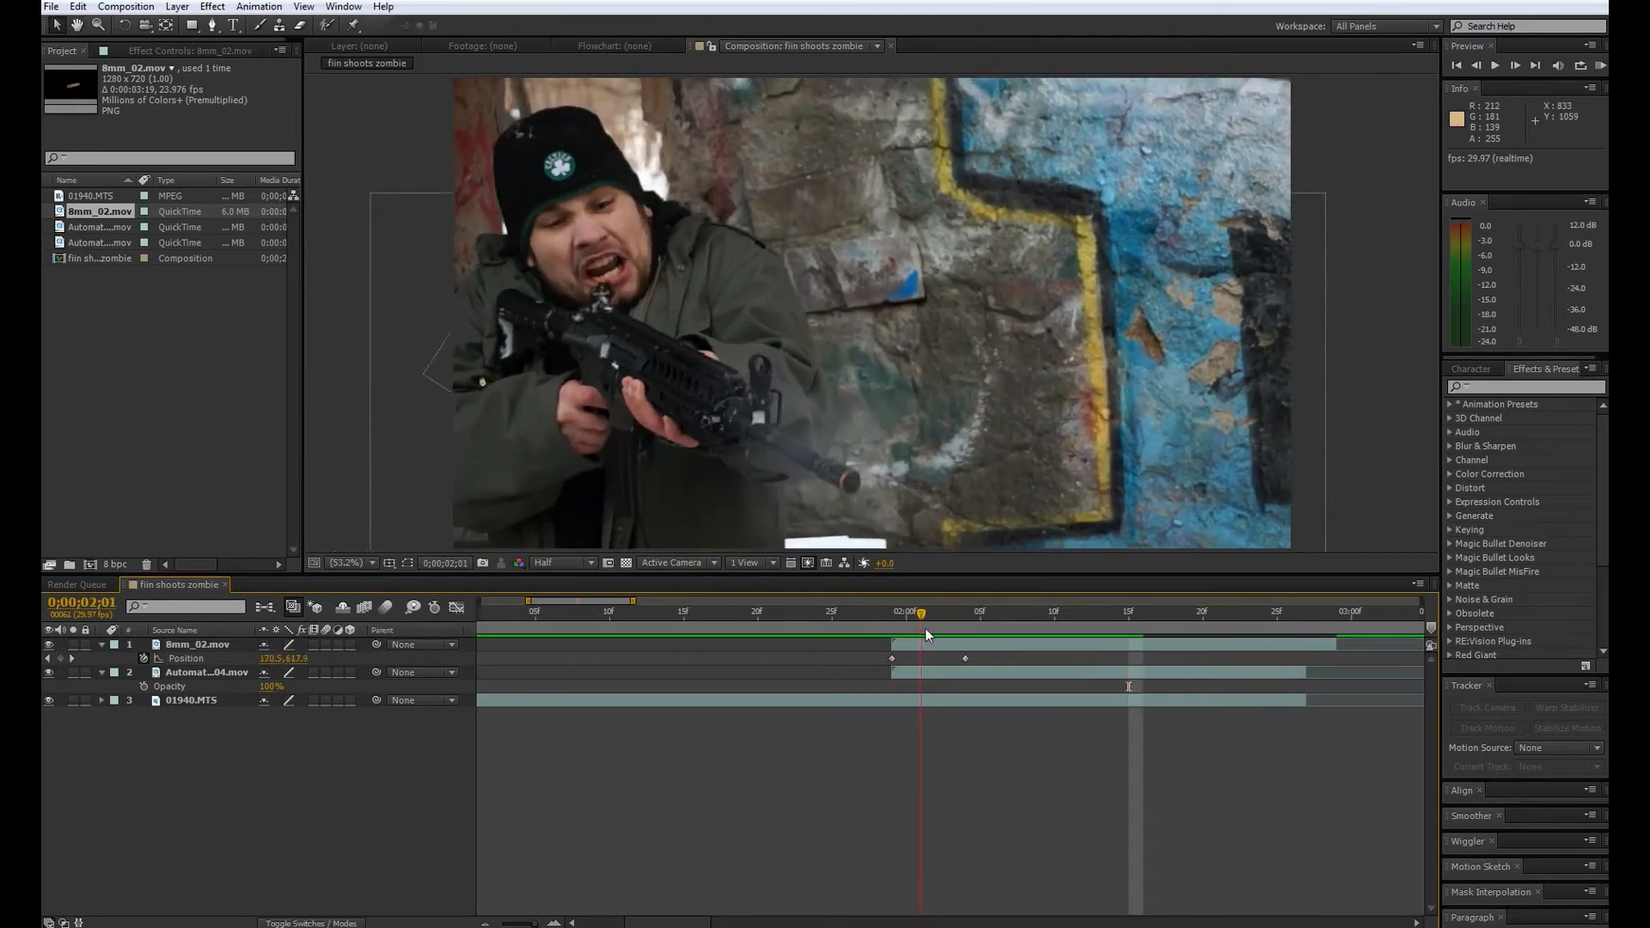
pyautogui.press('space')
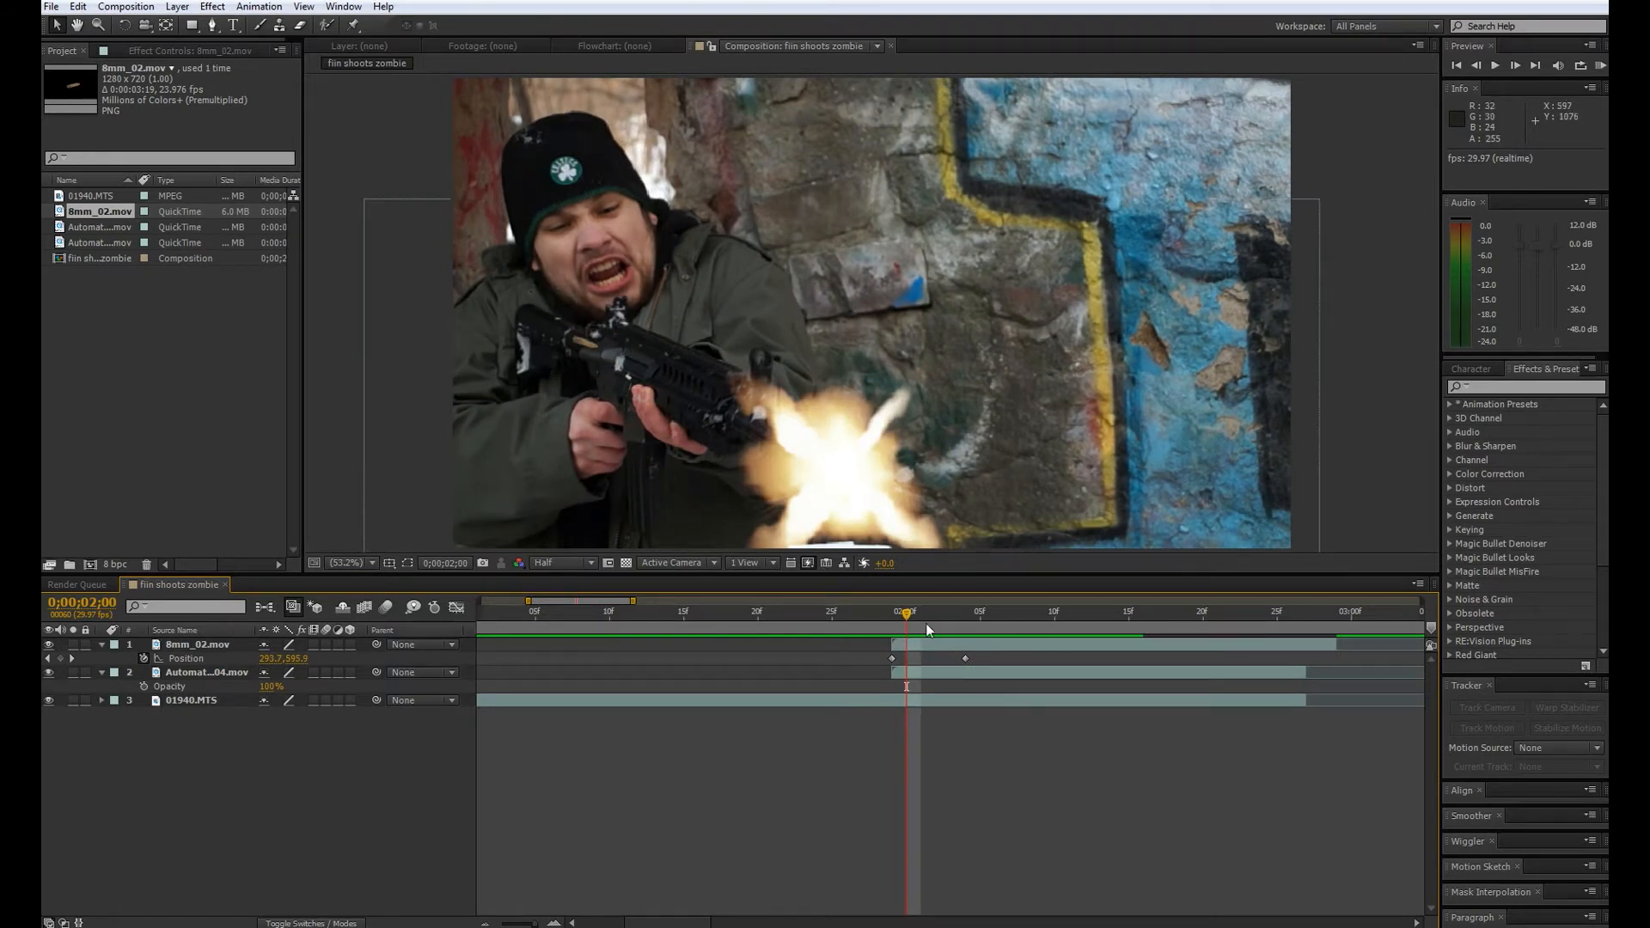
# - Trim the end of the 8mm_02.mov layer to 0;00;02;05, just after the shell leaves the frame
pyautogui.moveTo(896, 623); pyautogui.dragTo(1000, 615)
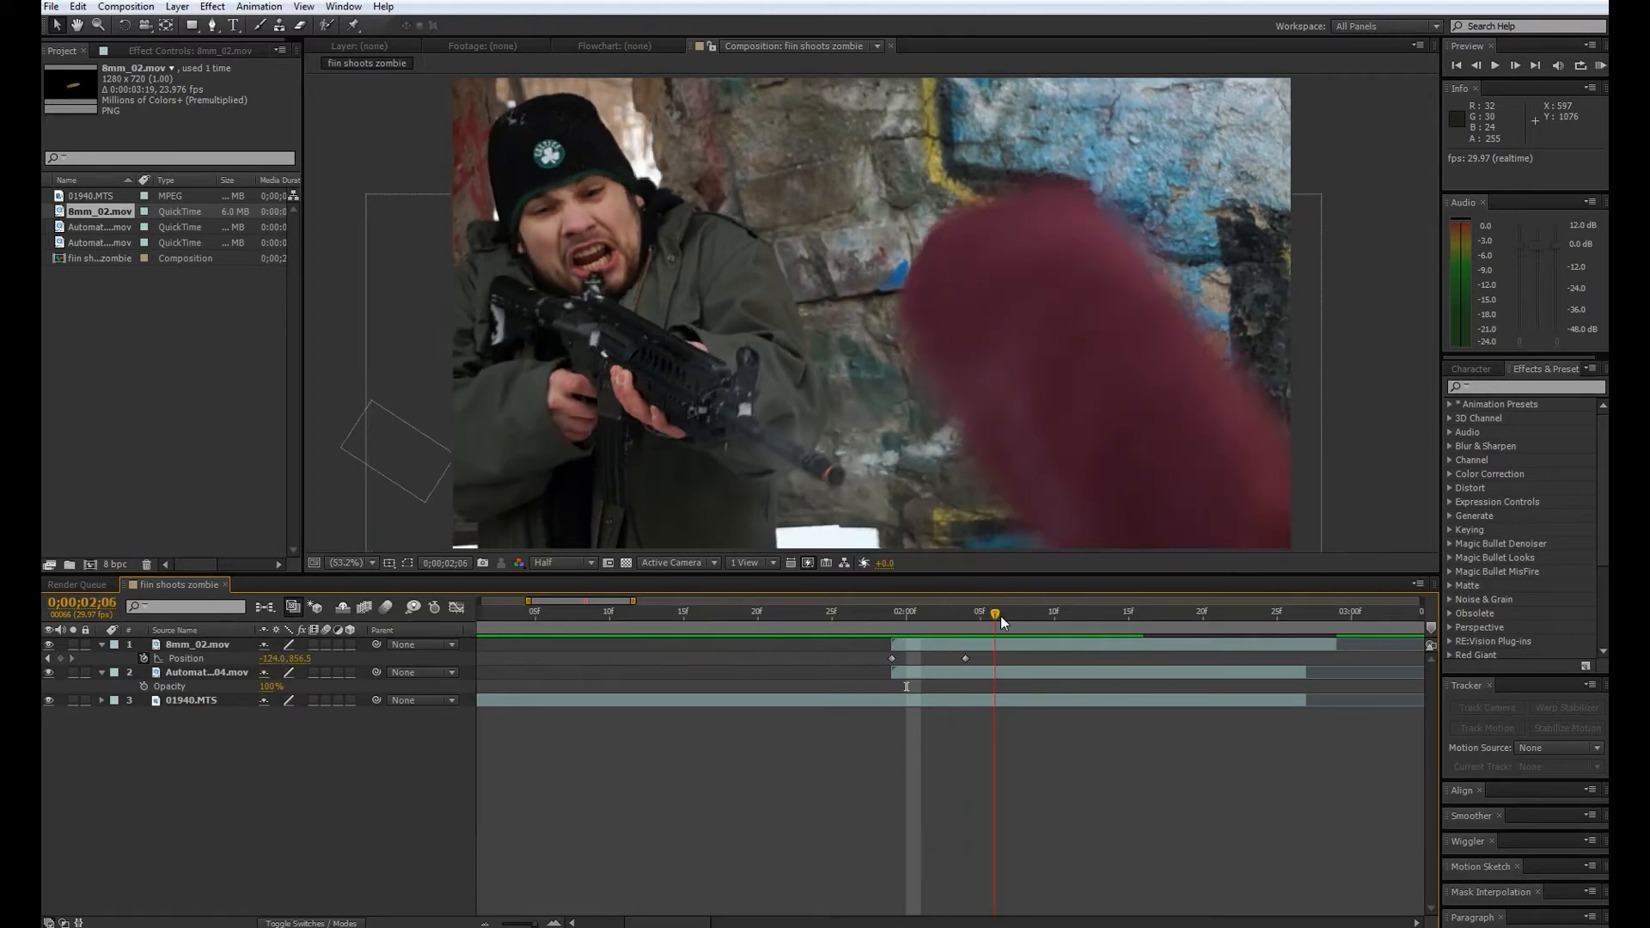
pyautogui.moveTo(1336, 644); pyautogui.dragTo(916, 654)
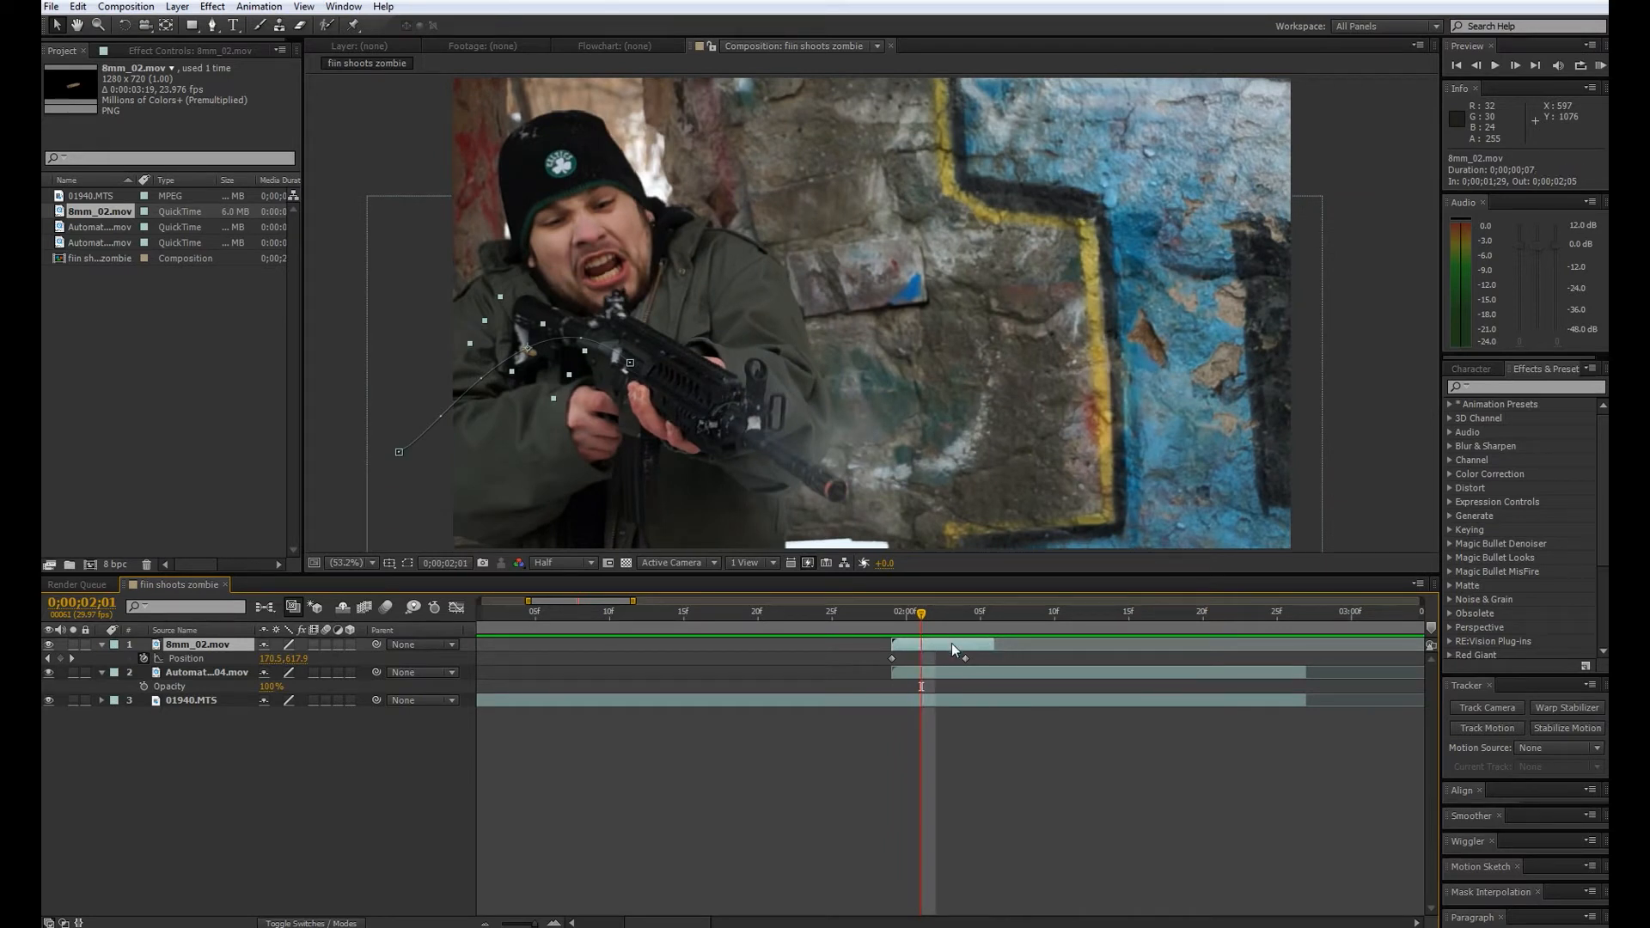
# - Duplicate the 8mm_02.mov shell layer and shift the copy to start at the next muzzle flash, at 0;00;02;03
pyautogui.hotkey('ctrl', 'd')
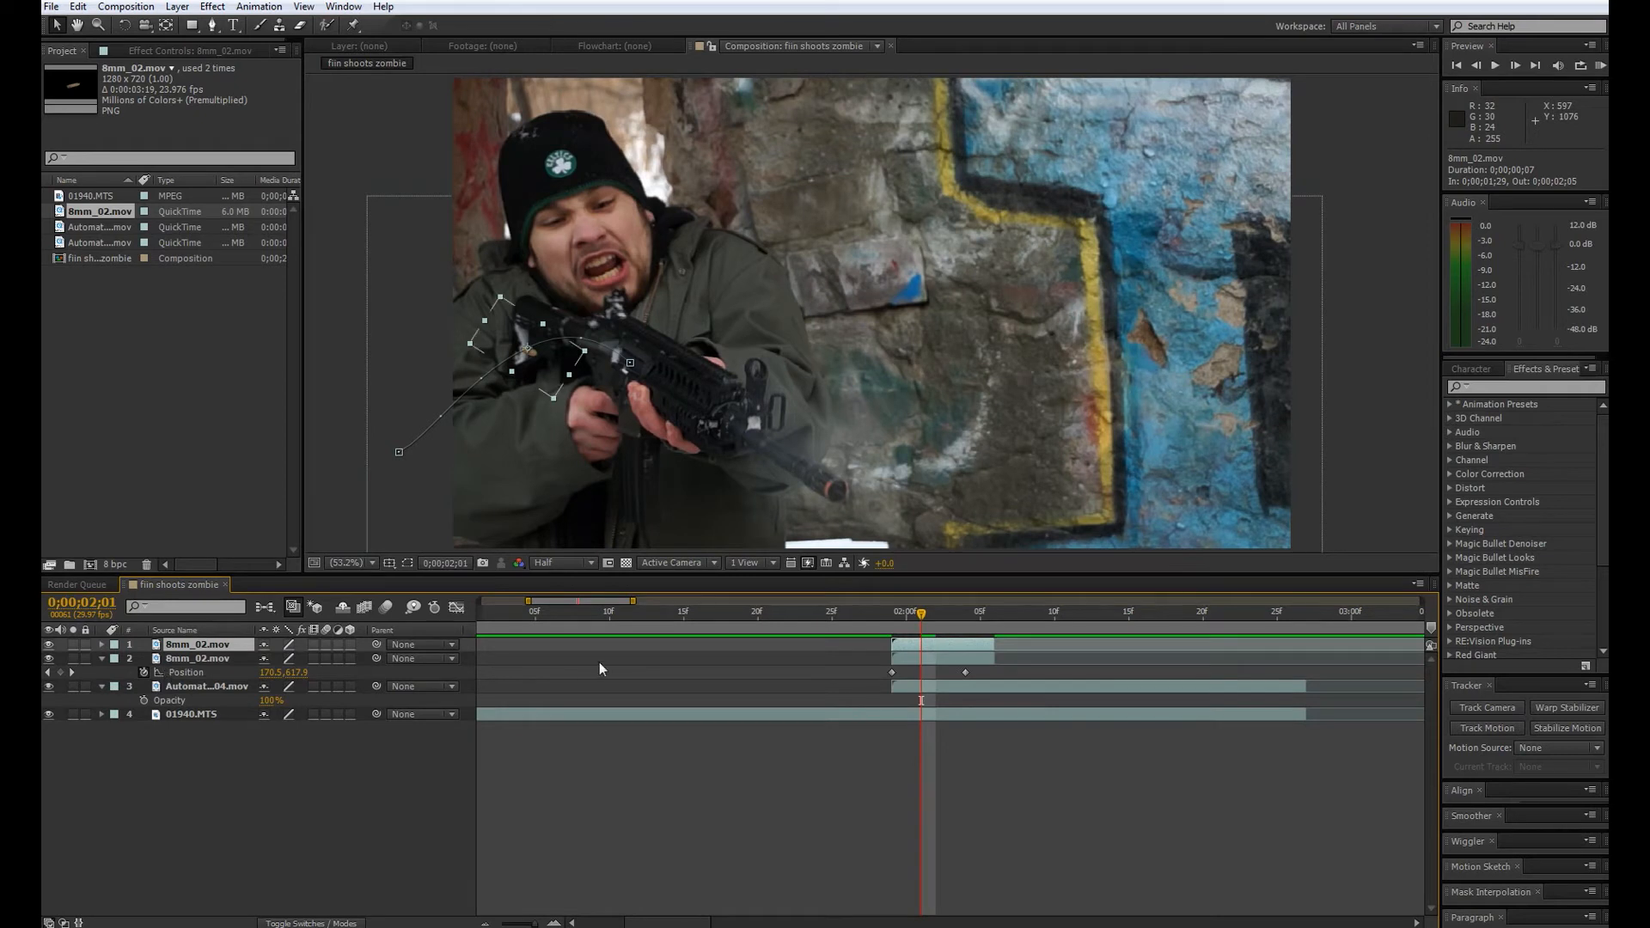
pyautogui.press('p')
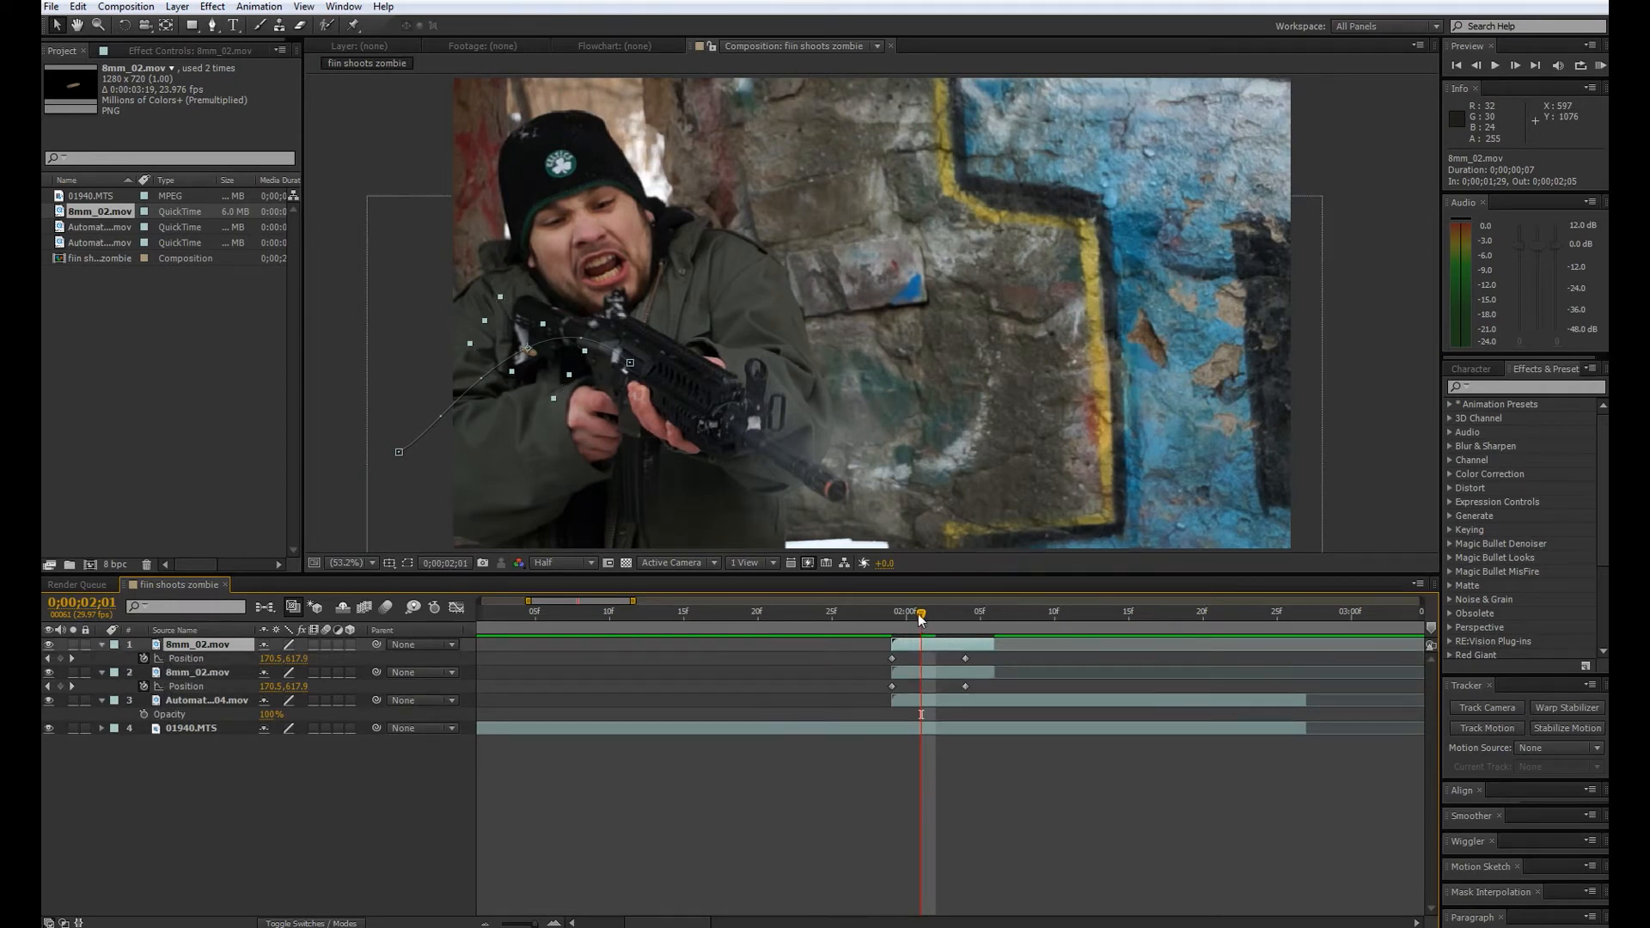
pyautogui.press('pageup')
pyautogui.press('pageup')
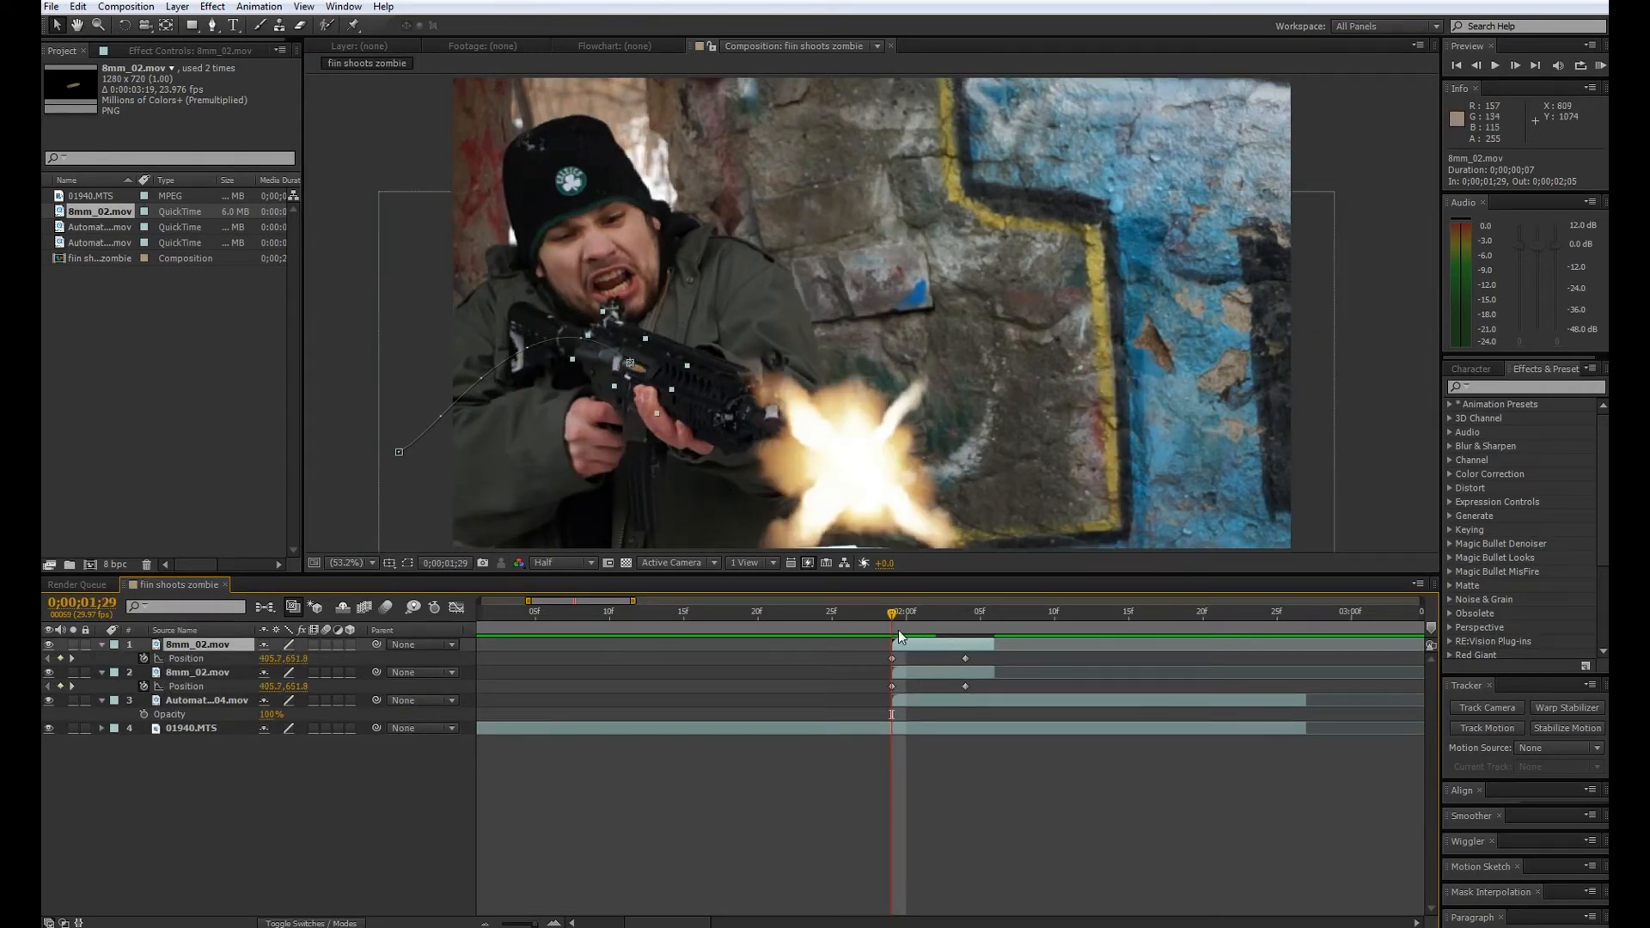
pyautogui.moveTo(893, 615); pyautogui.dragTo(1018, 644)
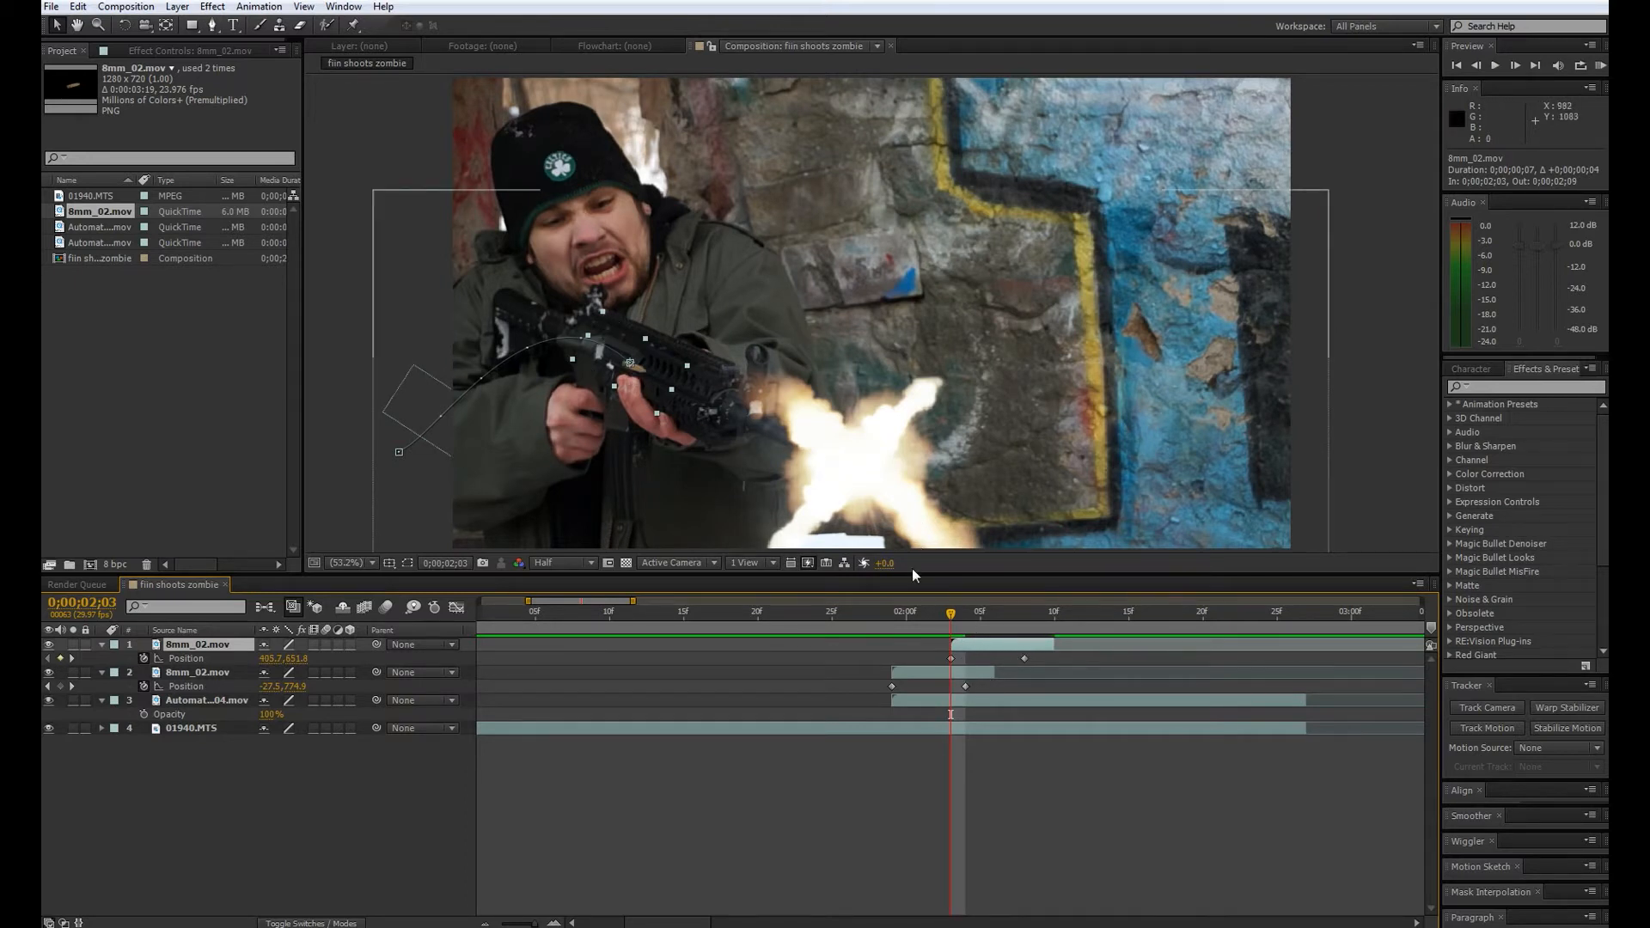
# - Raise the arc of the second shell's motion path and place its end point at about -113, 973 outside the frame
pyautogui.click(631, 364)
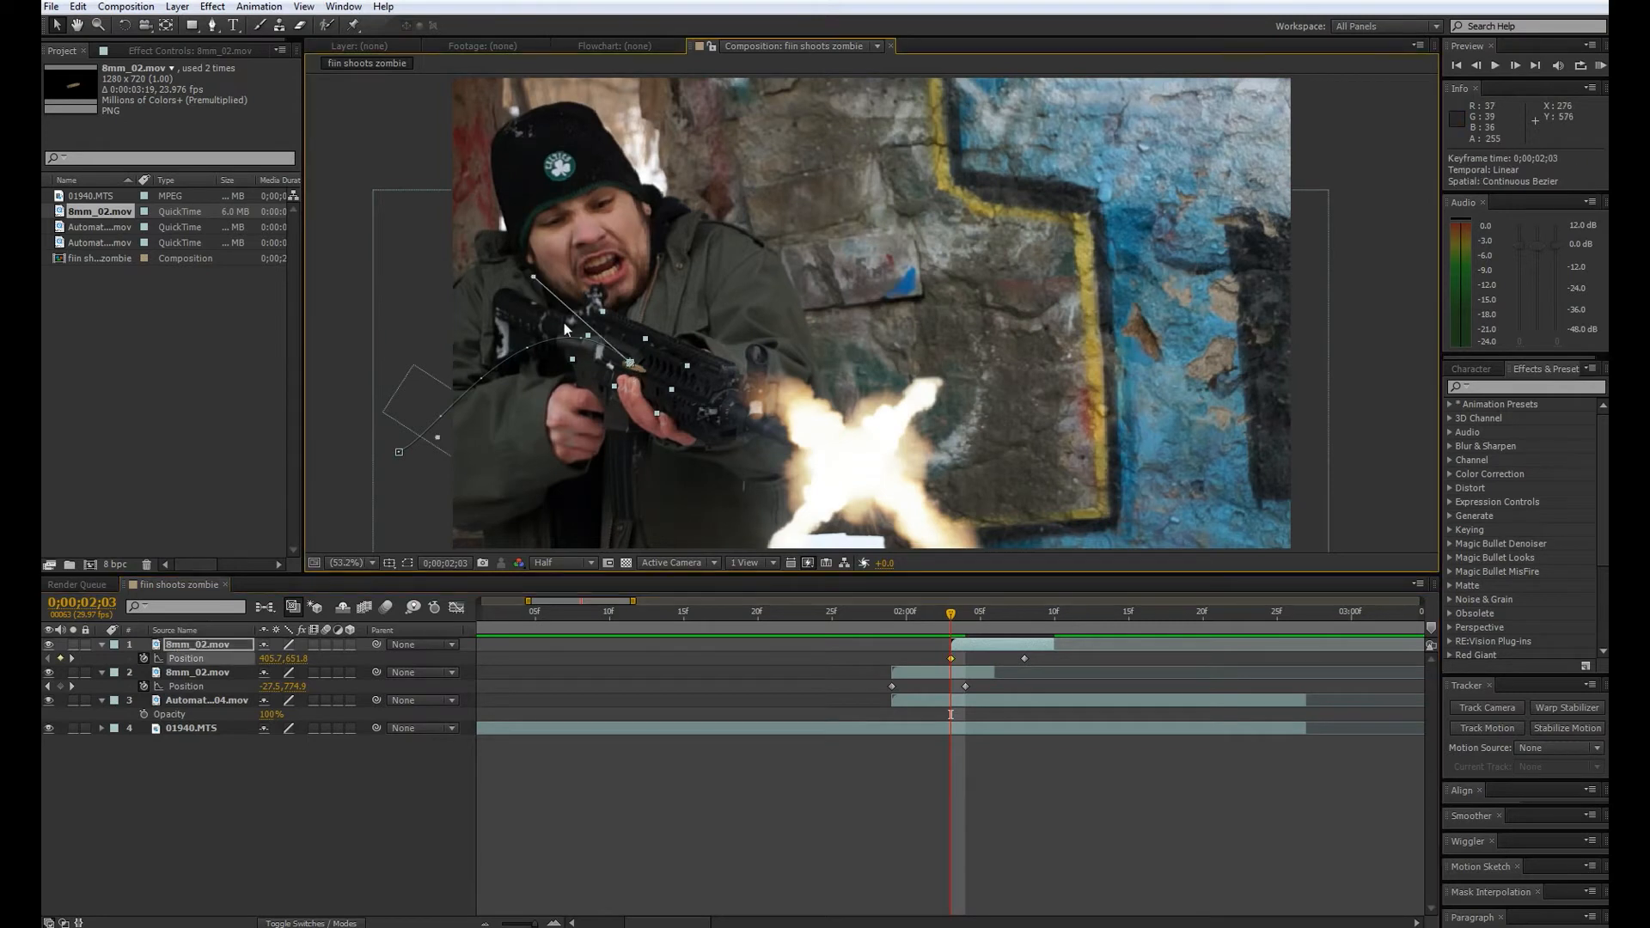
pyautogui.moveTo(534, 277); pyautogui.dragTo(527, 219)
pyautogui.moveTo(436, 442); pyautogui.dragTo(404, 506)
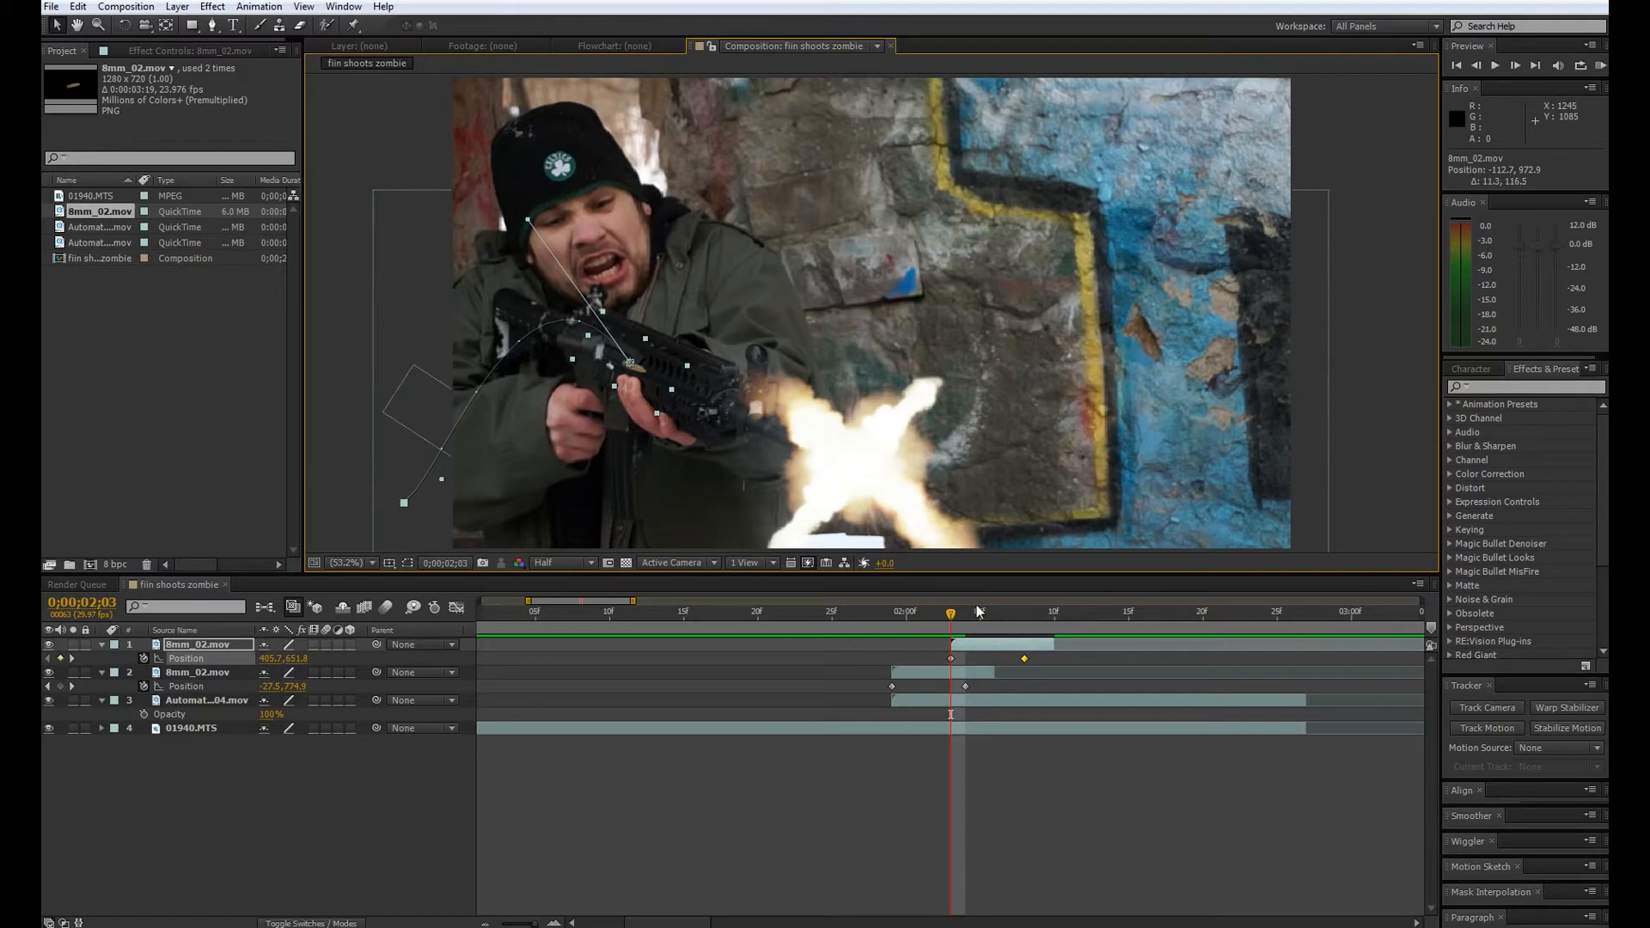
pyautogui.moveTo(951, 615); pyautogui.dragTo(830, 636)
pyautogui.press('space')
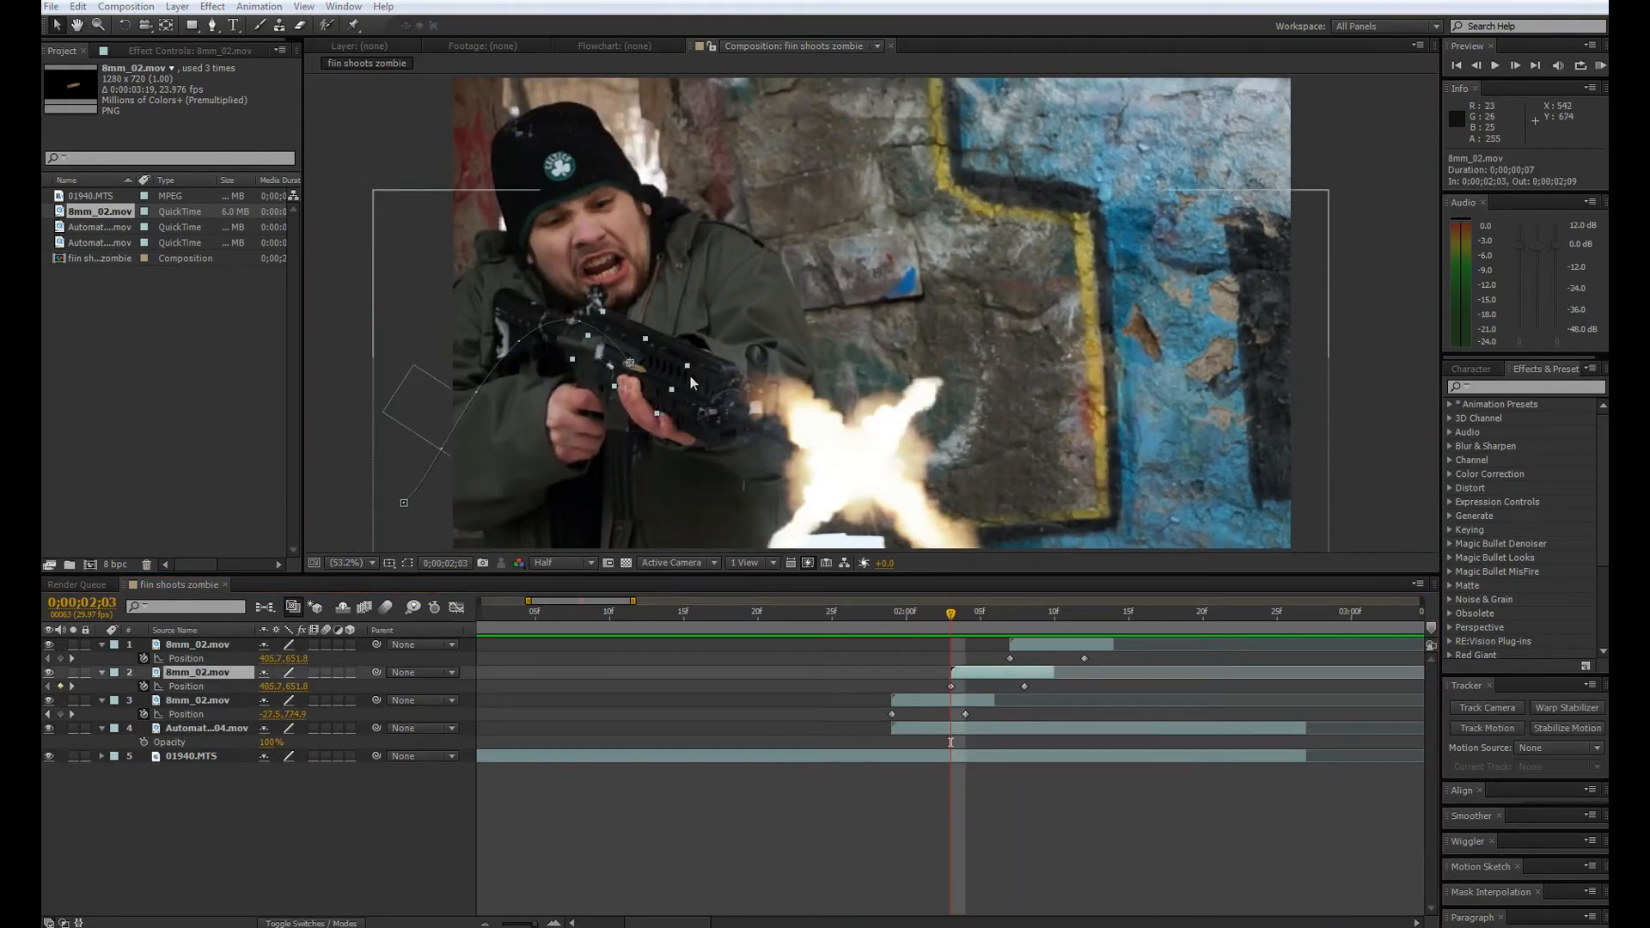
# - Move the second shell's start keyframe to about 366, 625 and reposition the third shell's start keyframe on the rifle at 0;00;02;07
pyautogui.moveTo(655, 390); pyautogui.dragTo(637, 381)
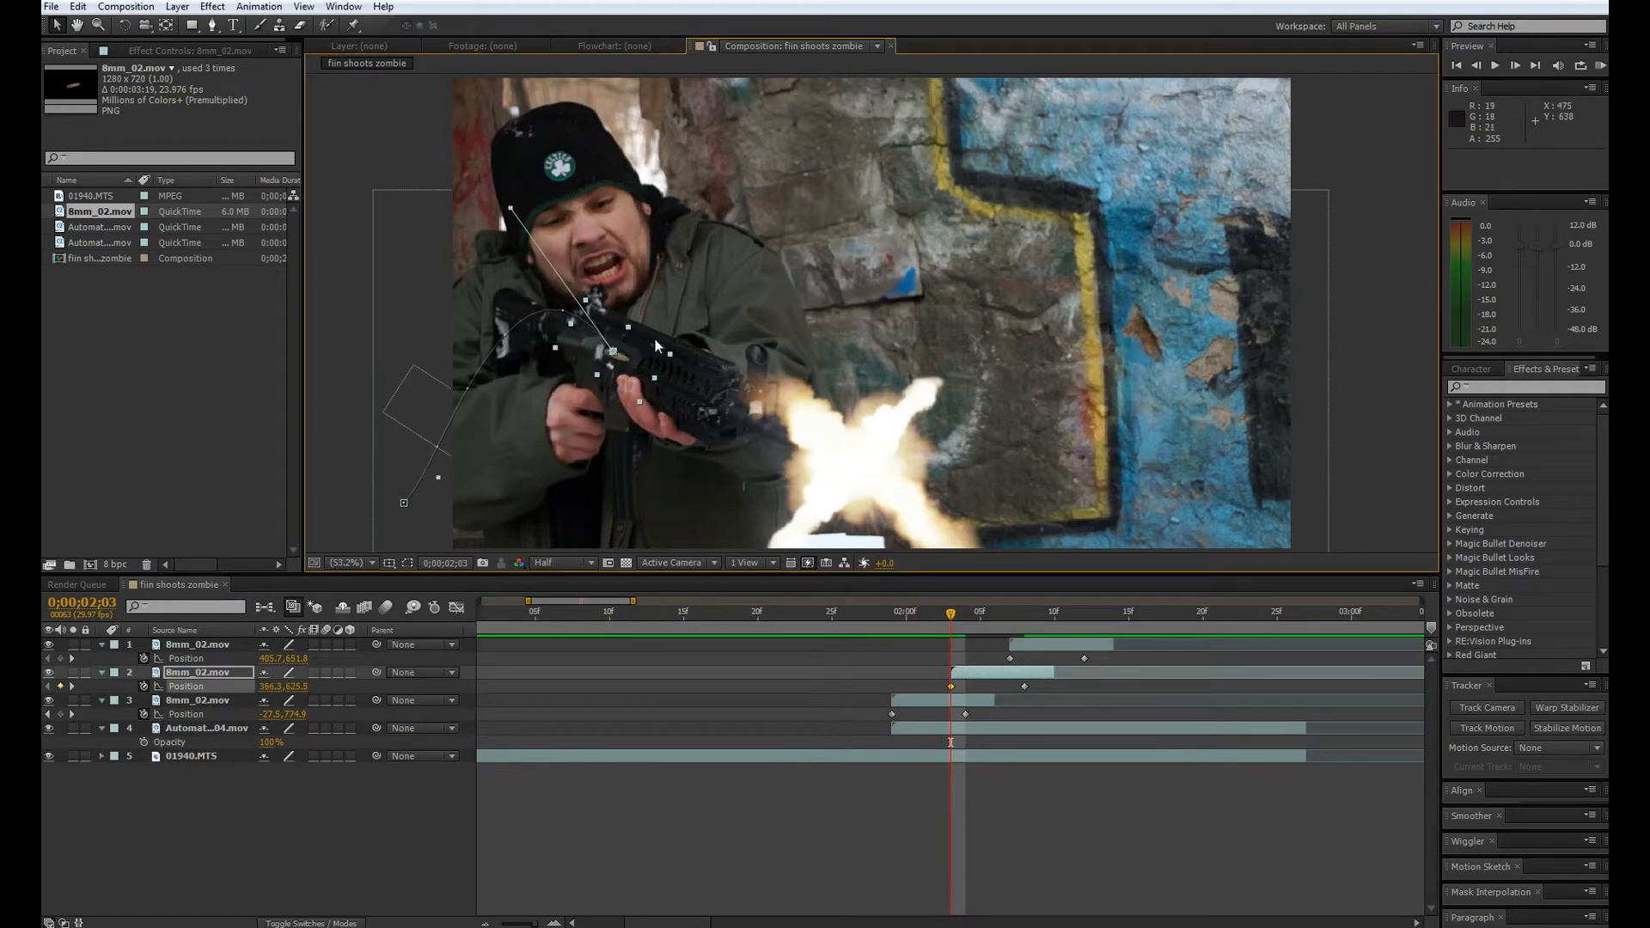
pyautogui.moveTo(947, 618); pyautogui.dragTo(1008, 619)
pyautogui.click(633, 420)
pyautogui.moveTo(633, 421); pyautogui.dragTo(621, 371)
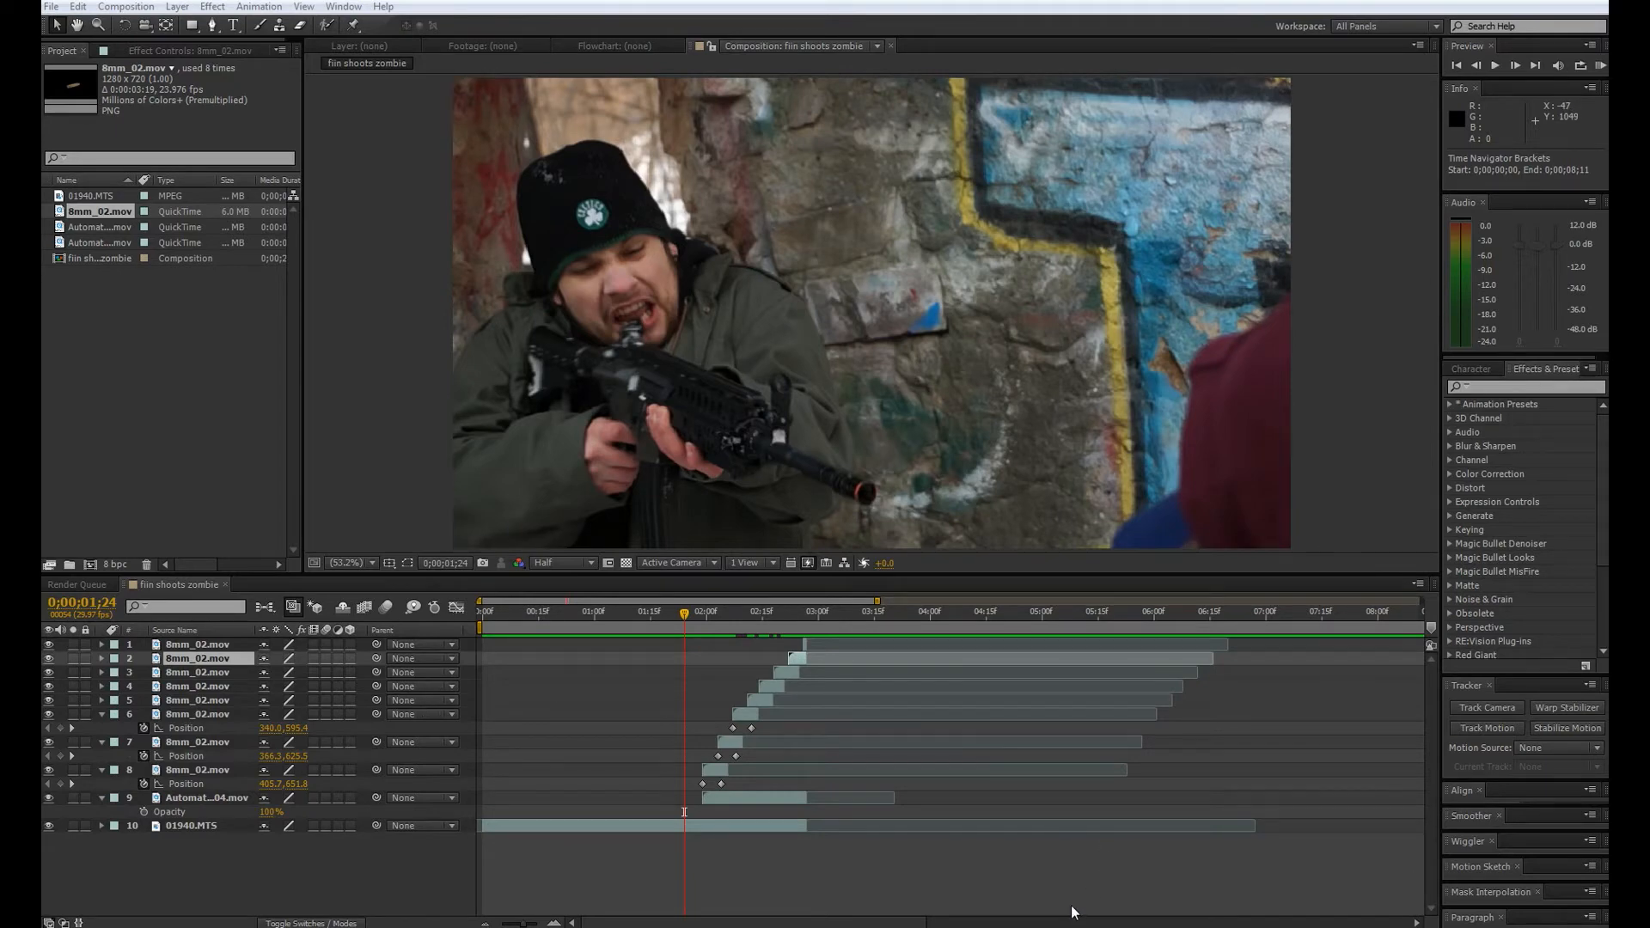
# - Play the firing sequence to check the motion of all the ejected shells
pyautogui.press('space')
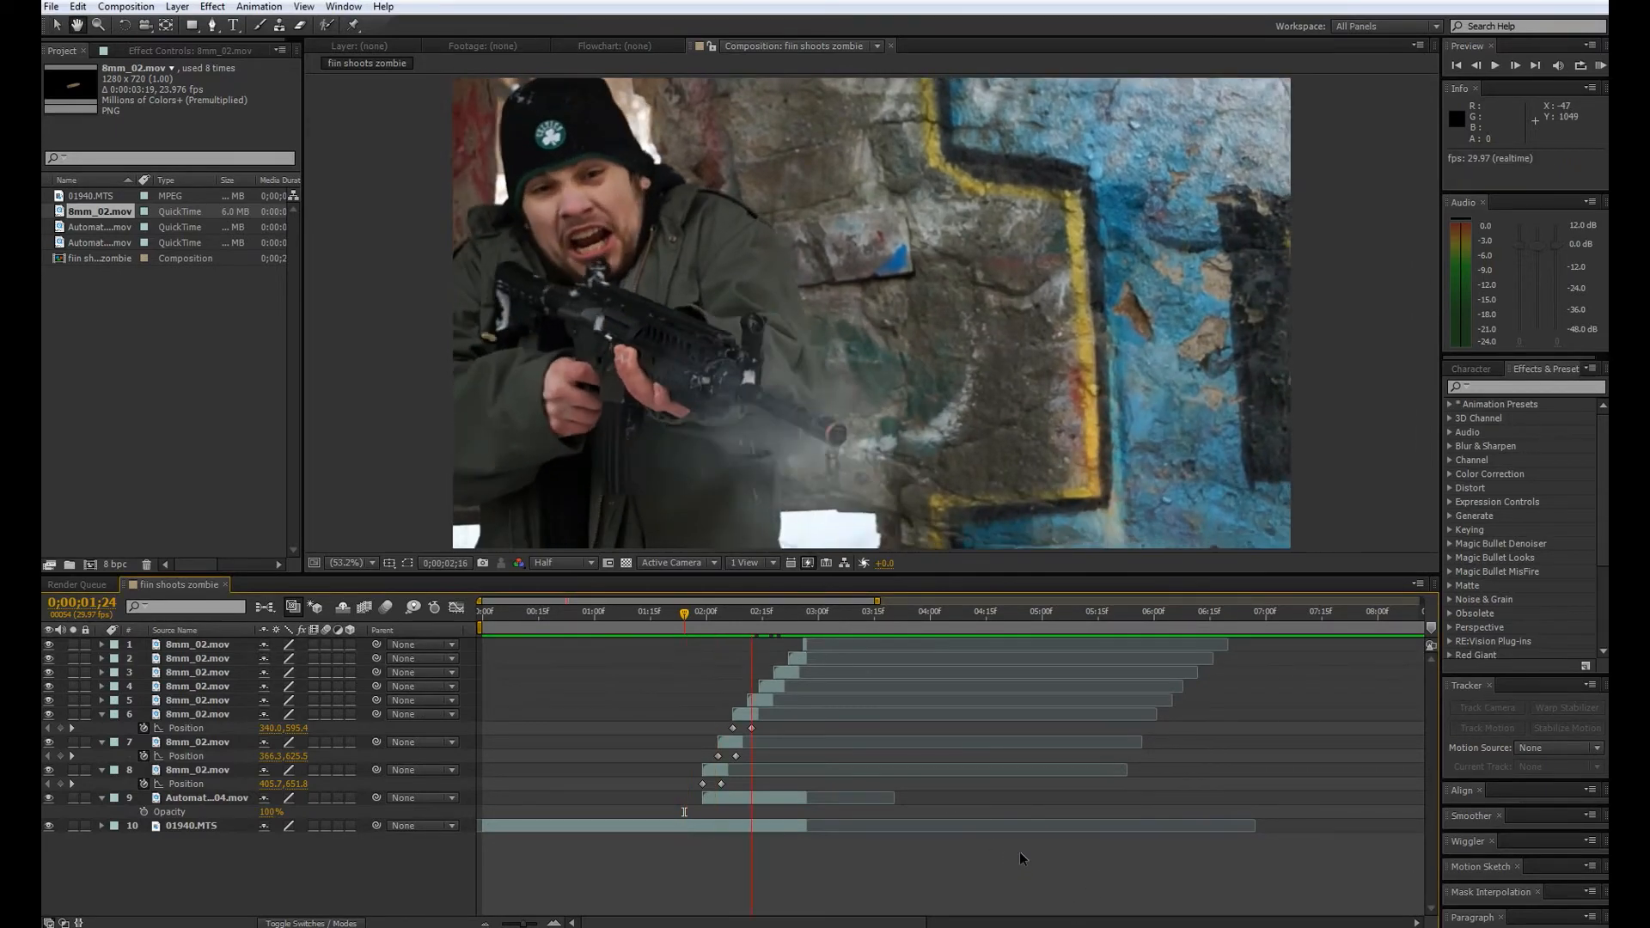
pyautogui.press('space')
pyautogui.moveTo(812, 626); pyautogui.dragTo(703, 664)
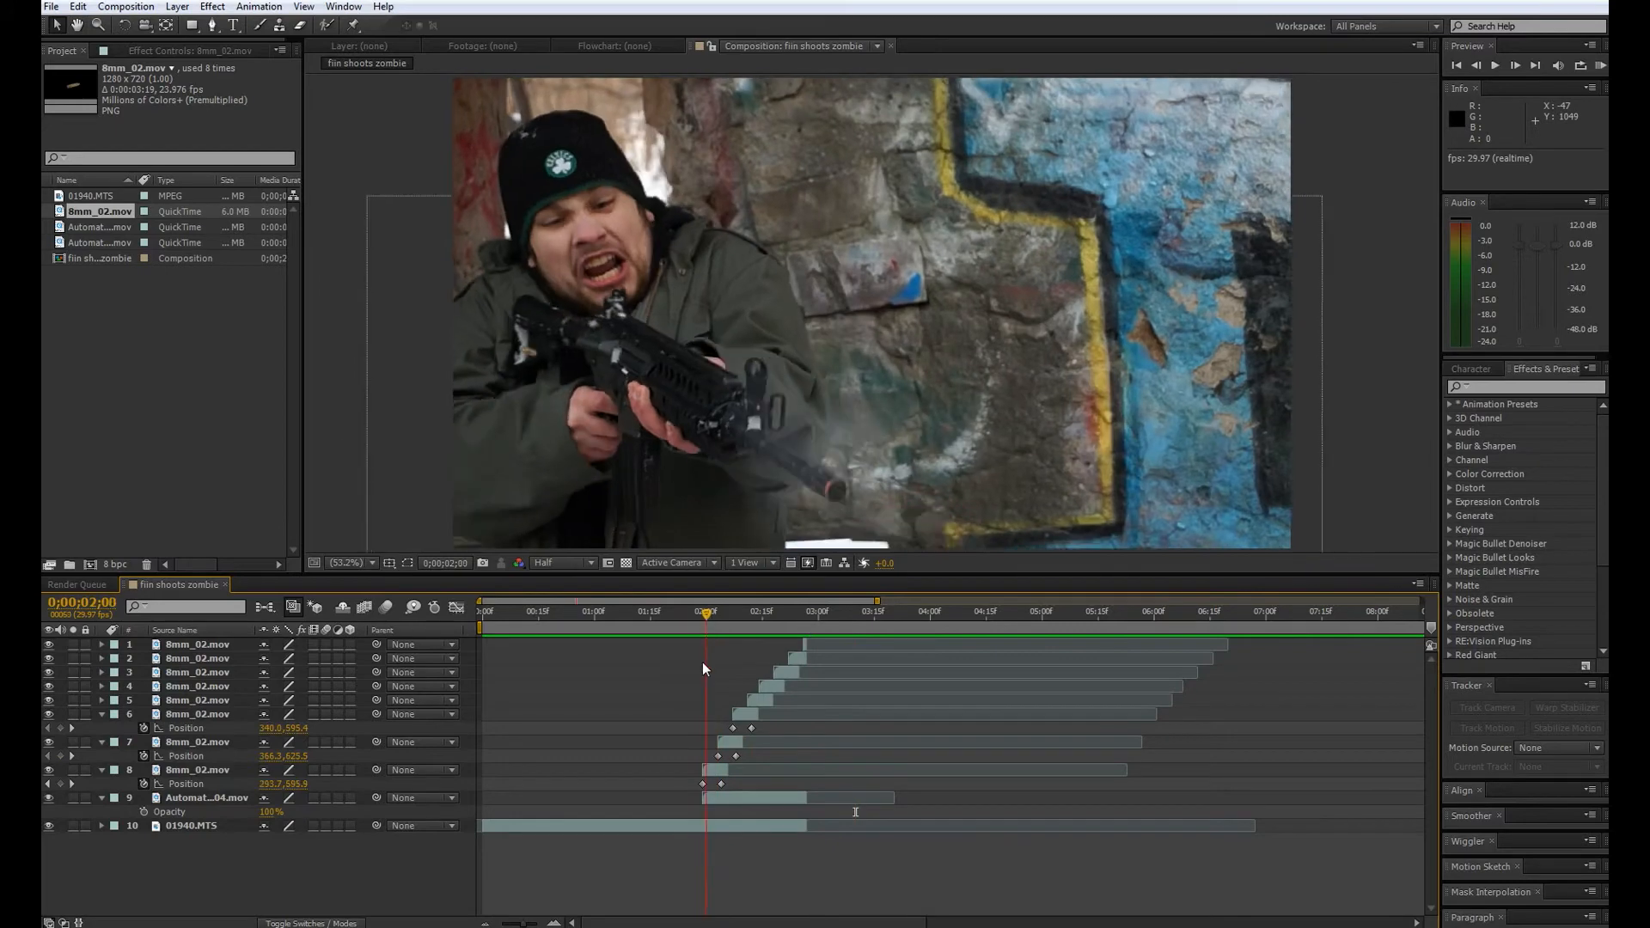
pyautogui.press('space')
pyautogui.press('space')
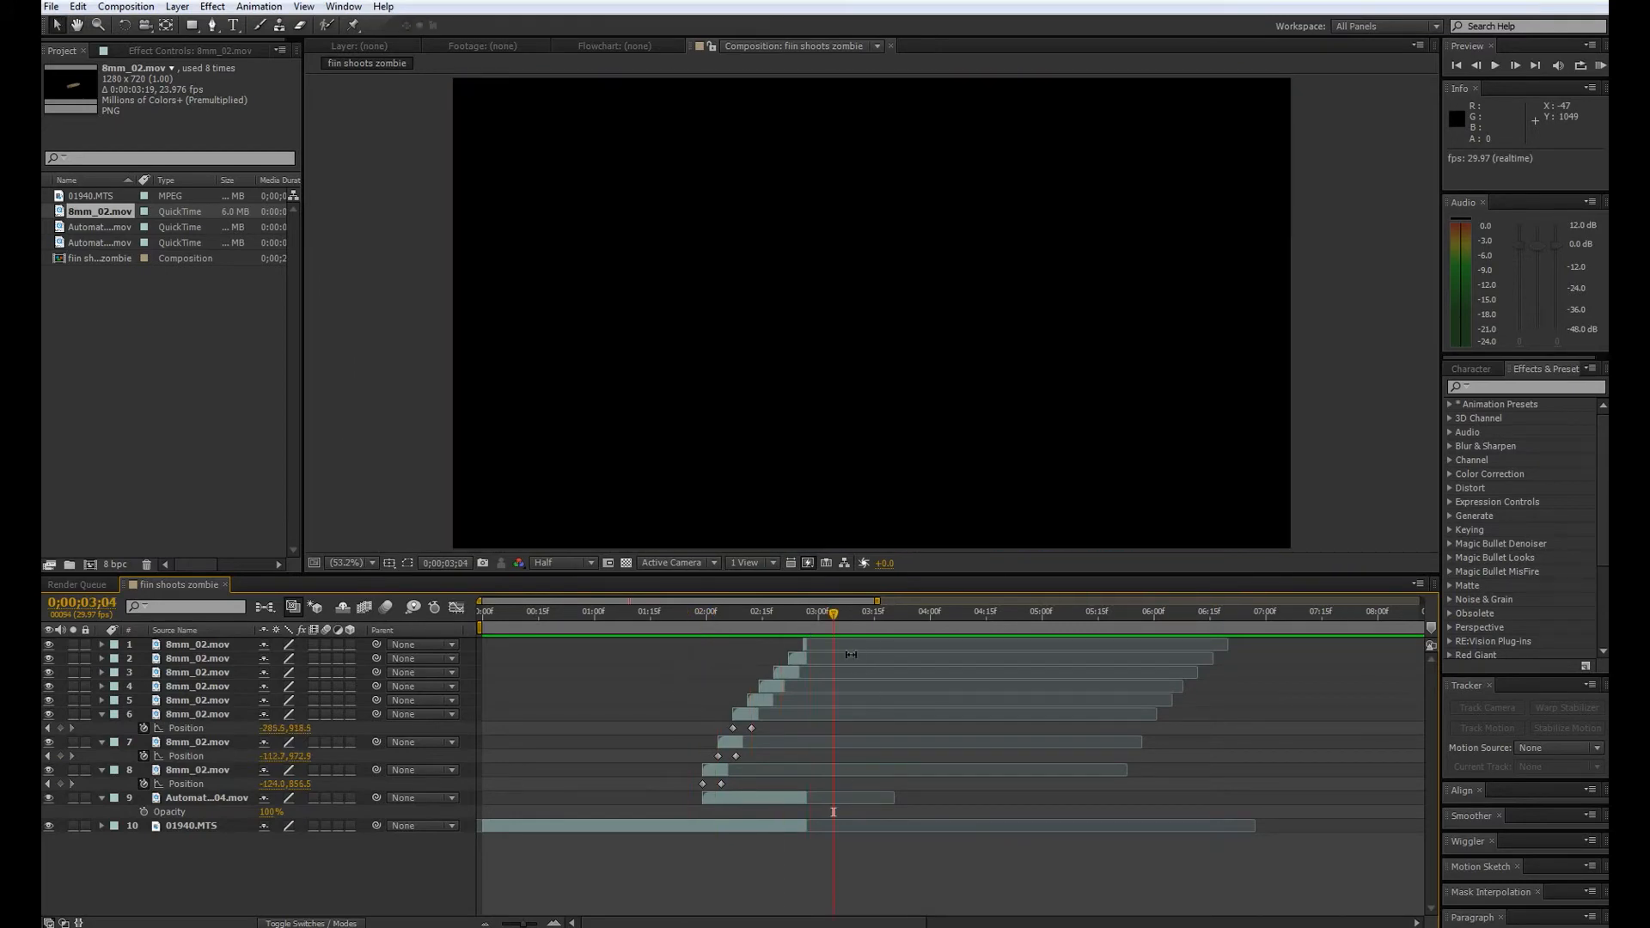
pyautogui.moveTo(838, 612); pyautogui.dragTo(657, 677)
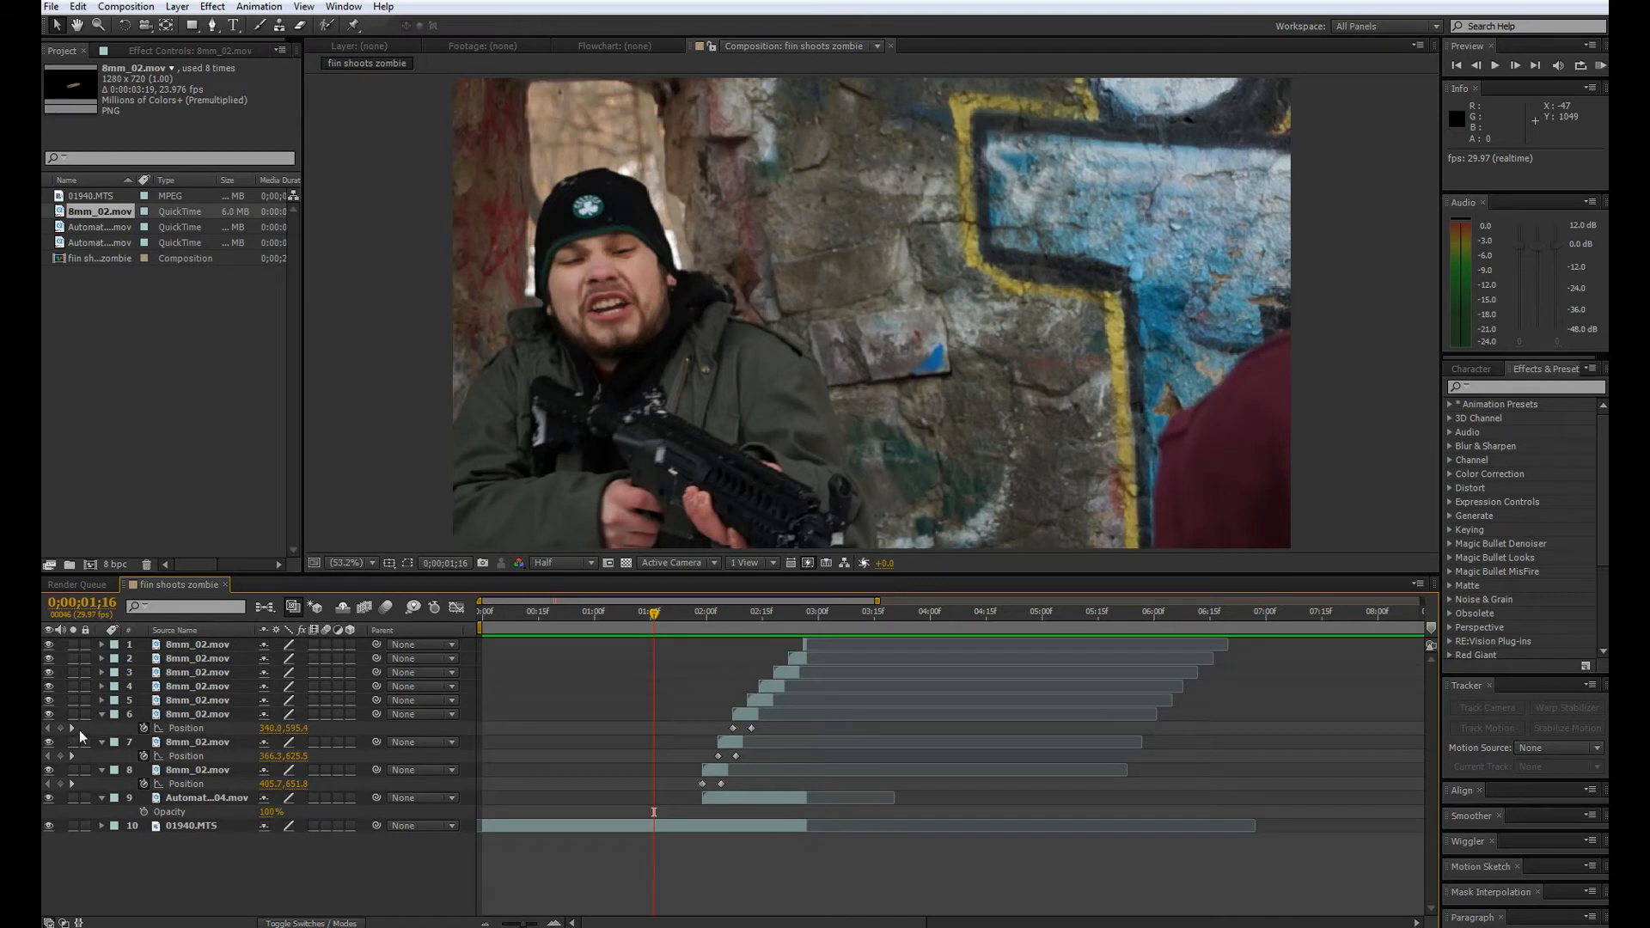
# - Collapse the shell layers' properties and enable motion blur for all 8mm_02.mov layers and the composition
pyautogui.click(101, 714)
pyautogui.click(102, 729)
pyautogui.click(103, 742)
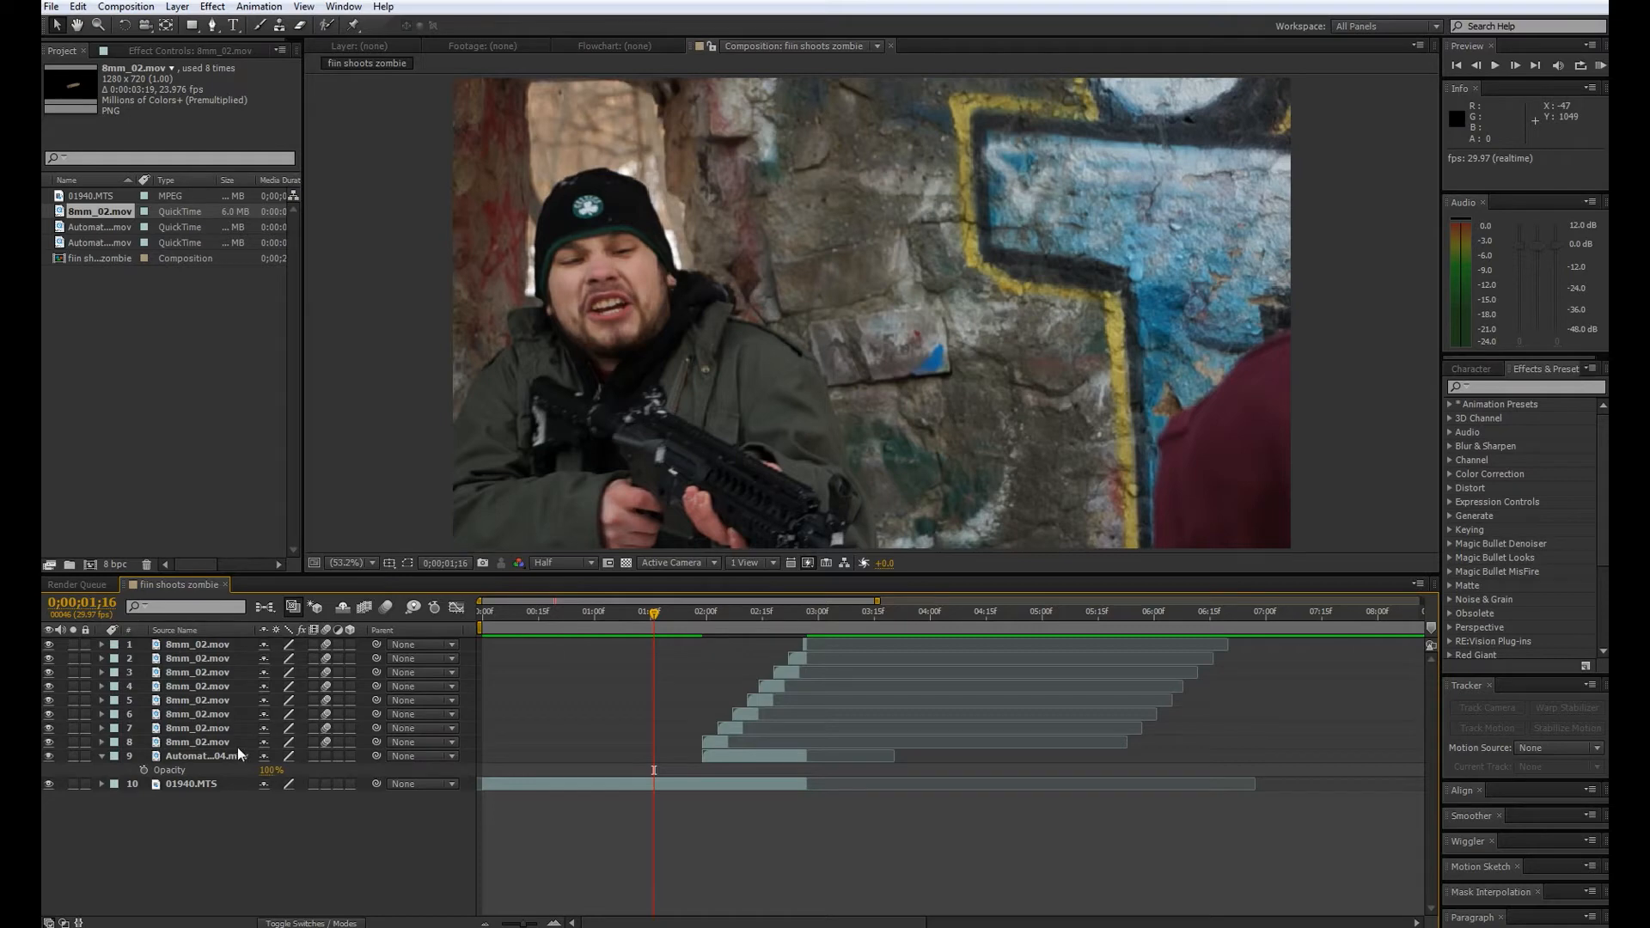
pyautogui.click(386, 610)
pyautogui.click(709, 626)
pyautogui.moveTo(709, 625); pyautogui.dragTo(737, 617)
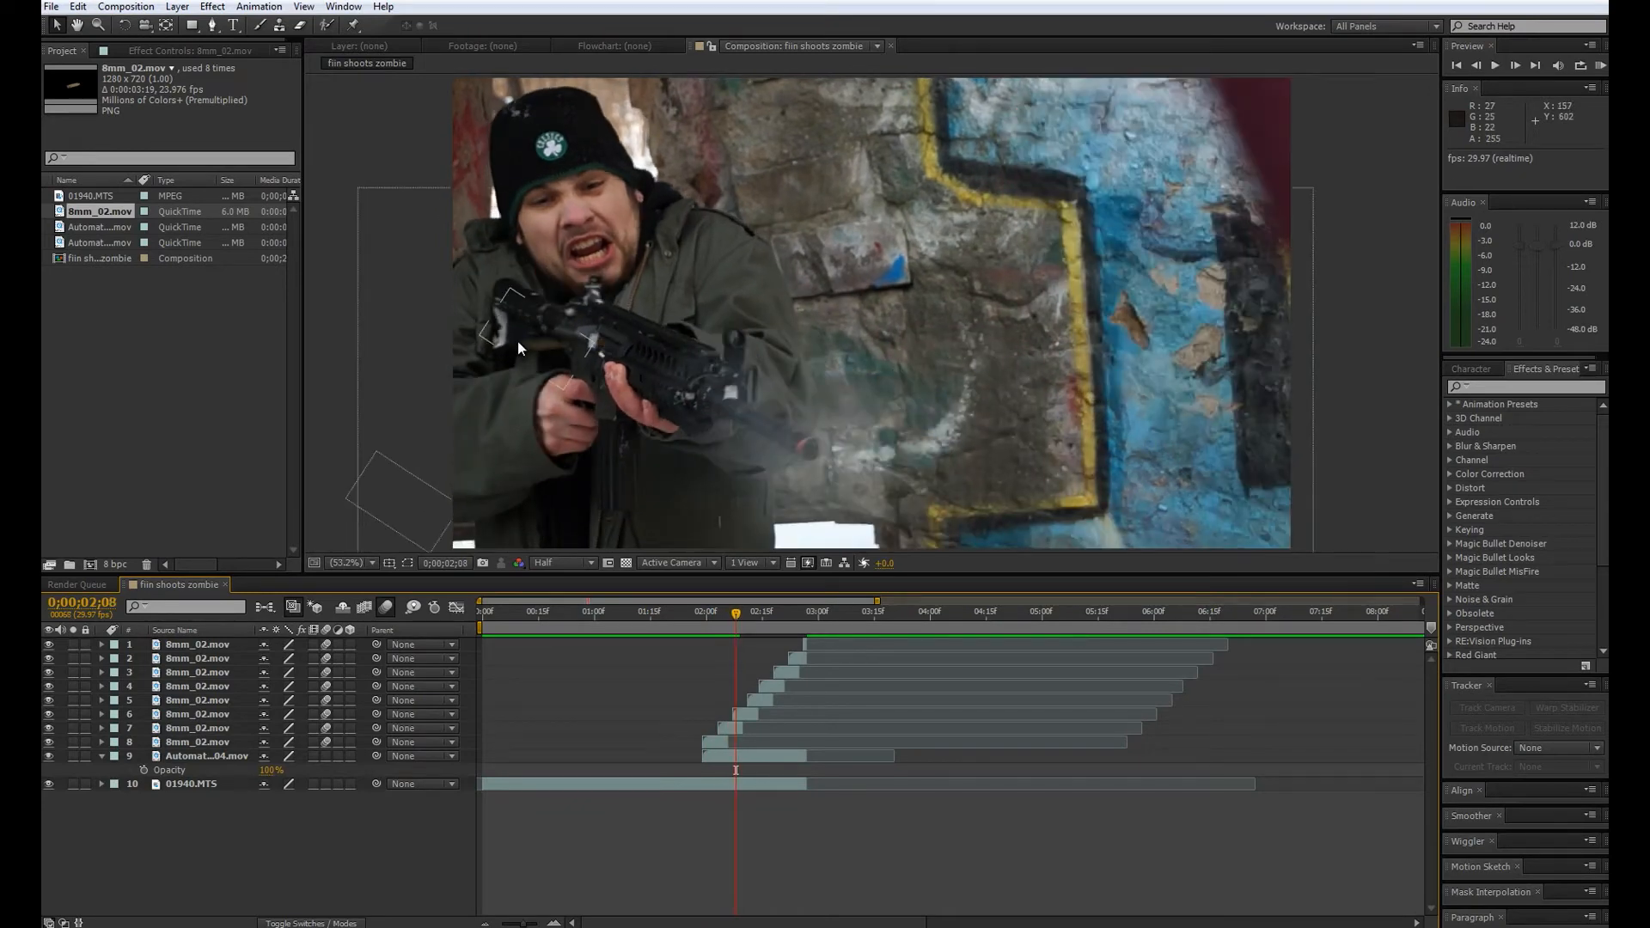
# - Replay the shot from about 0;00;01;20 to check the motion-blurred shells
pyautogui.moveTo(739, 612); pyautogui.dragTo(668, 625)
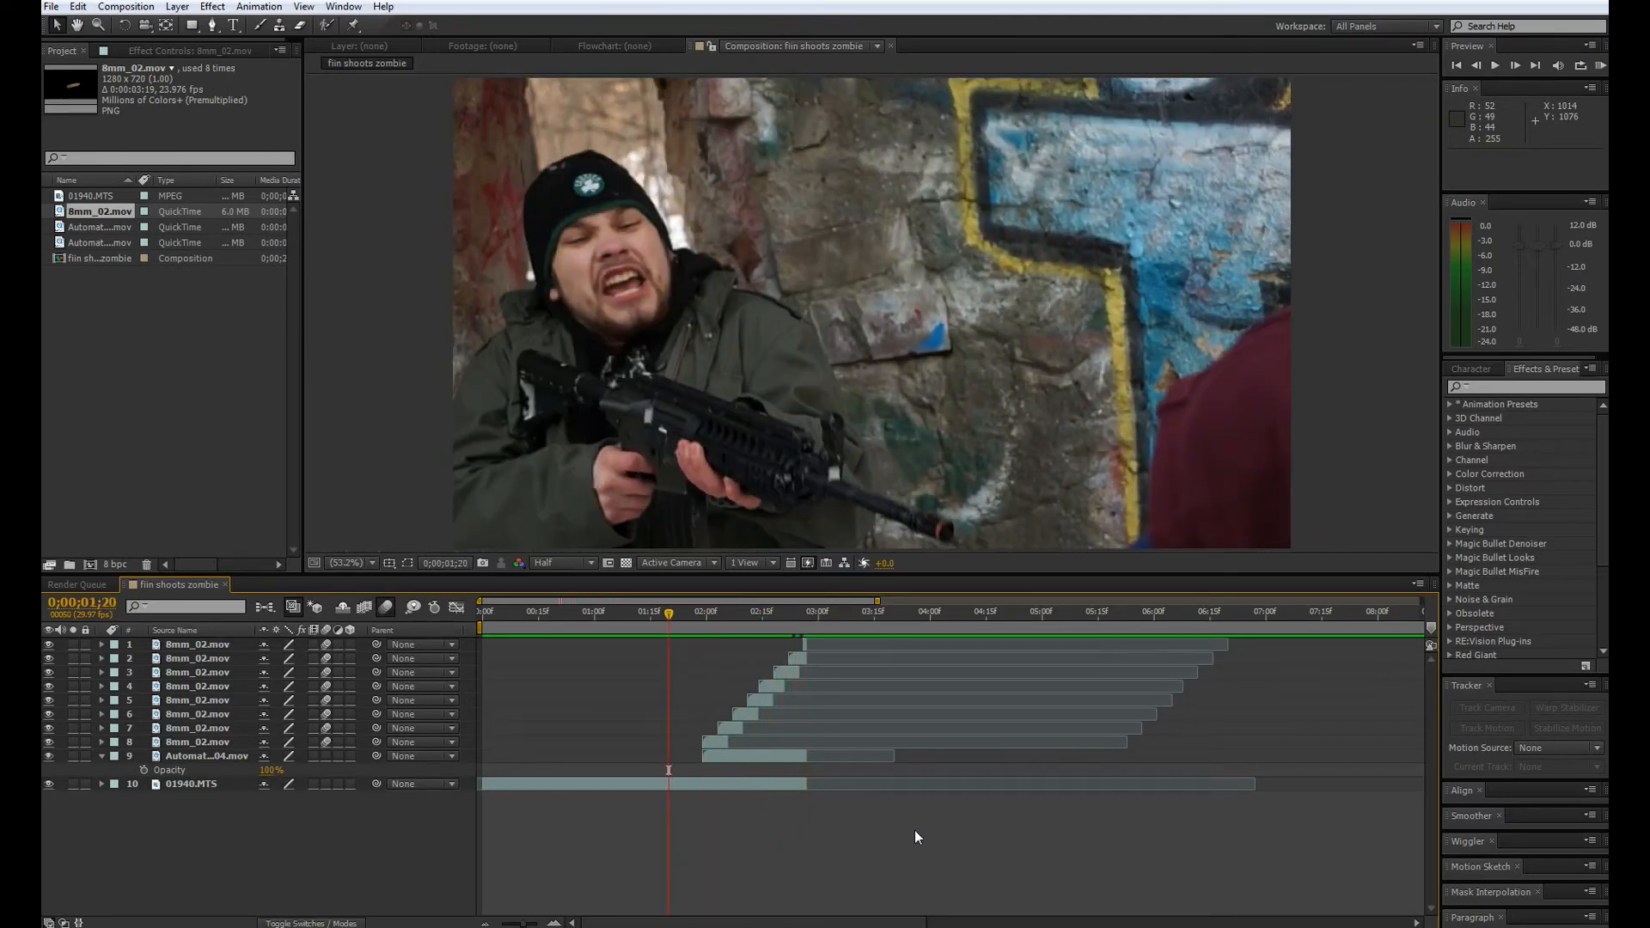
pyautogui.press('space')
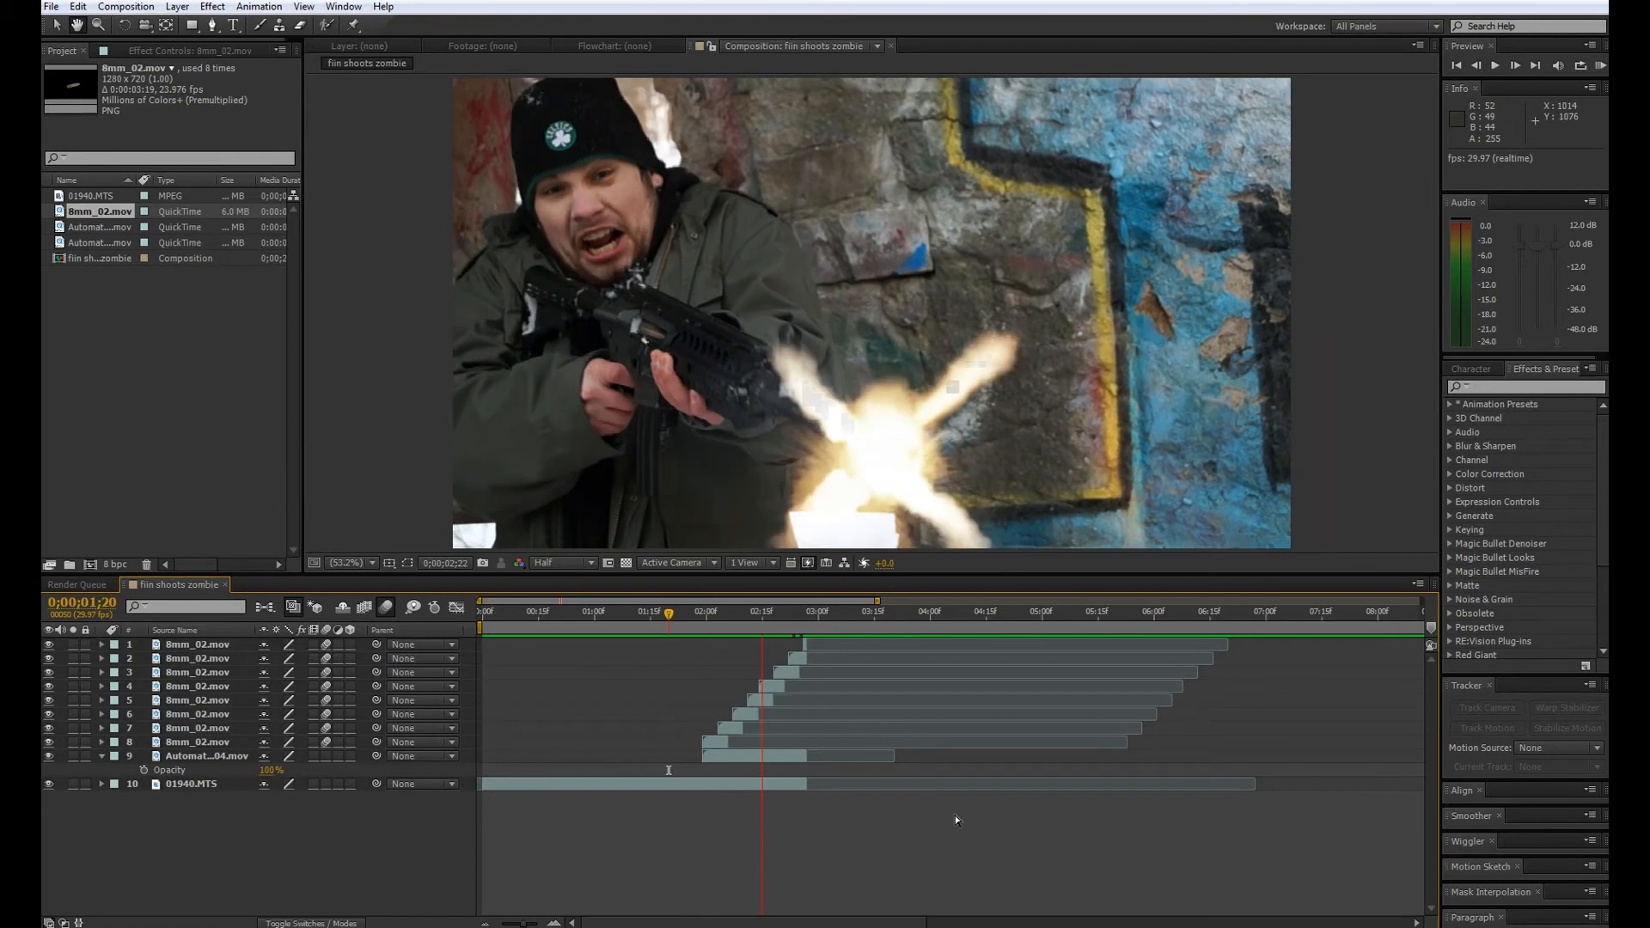
pyautogui.press('space')
pyautogui.moveTo(789, 613); pyautogui.dragTo(658, 679)
pyautogui.press('space')
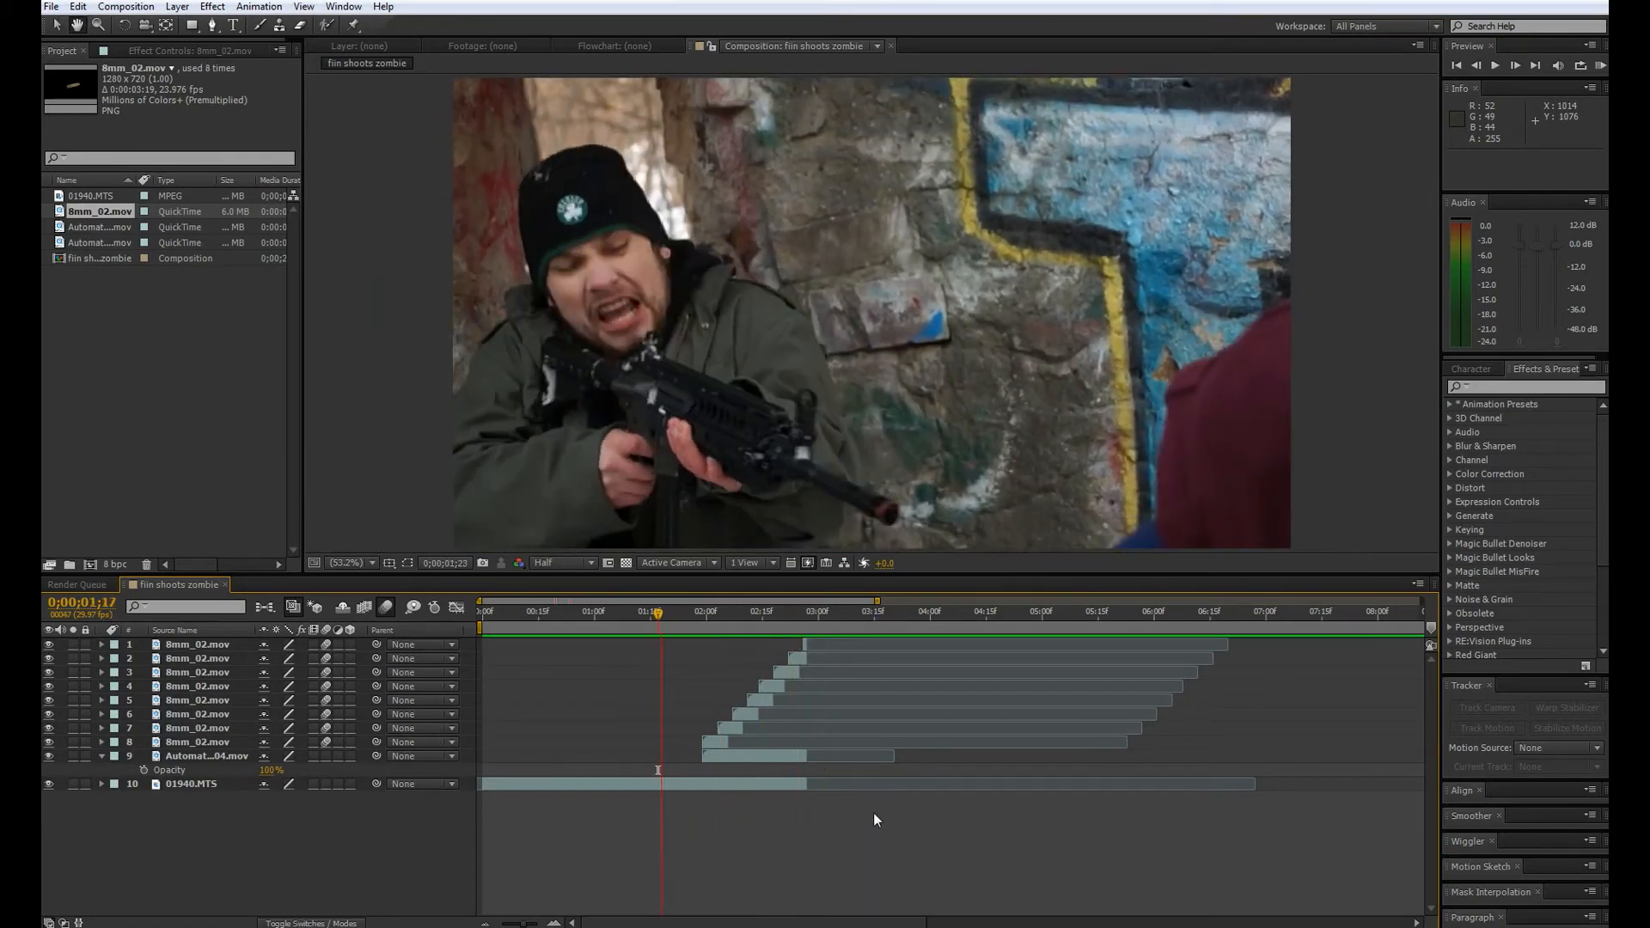
pyautogui.press('space')
pyautogui.moveTo(832, 677); pyautogui.dragTo(668, 672)
pyautogui.press('space')
pyautogui.press('space')
# - Add Automatic_Fire_05.mov to the composition, starting at 0;00;01;29, and place its flash near the rifle's ejection port at about 687, 665
pyautogui.click(704, 619)
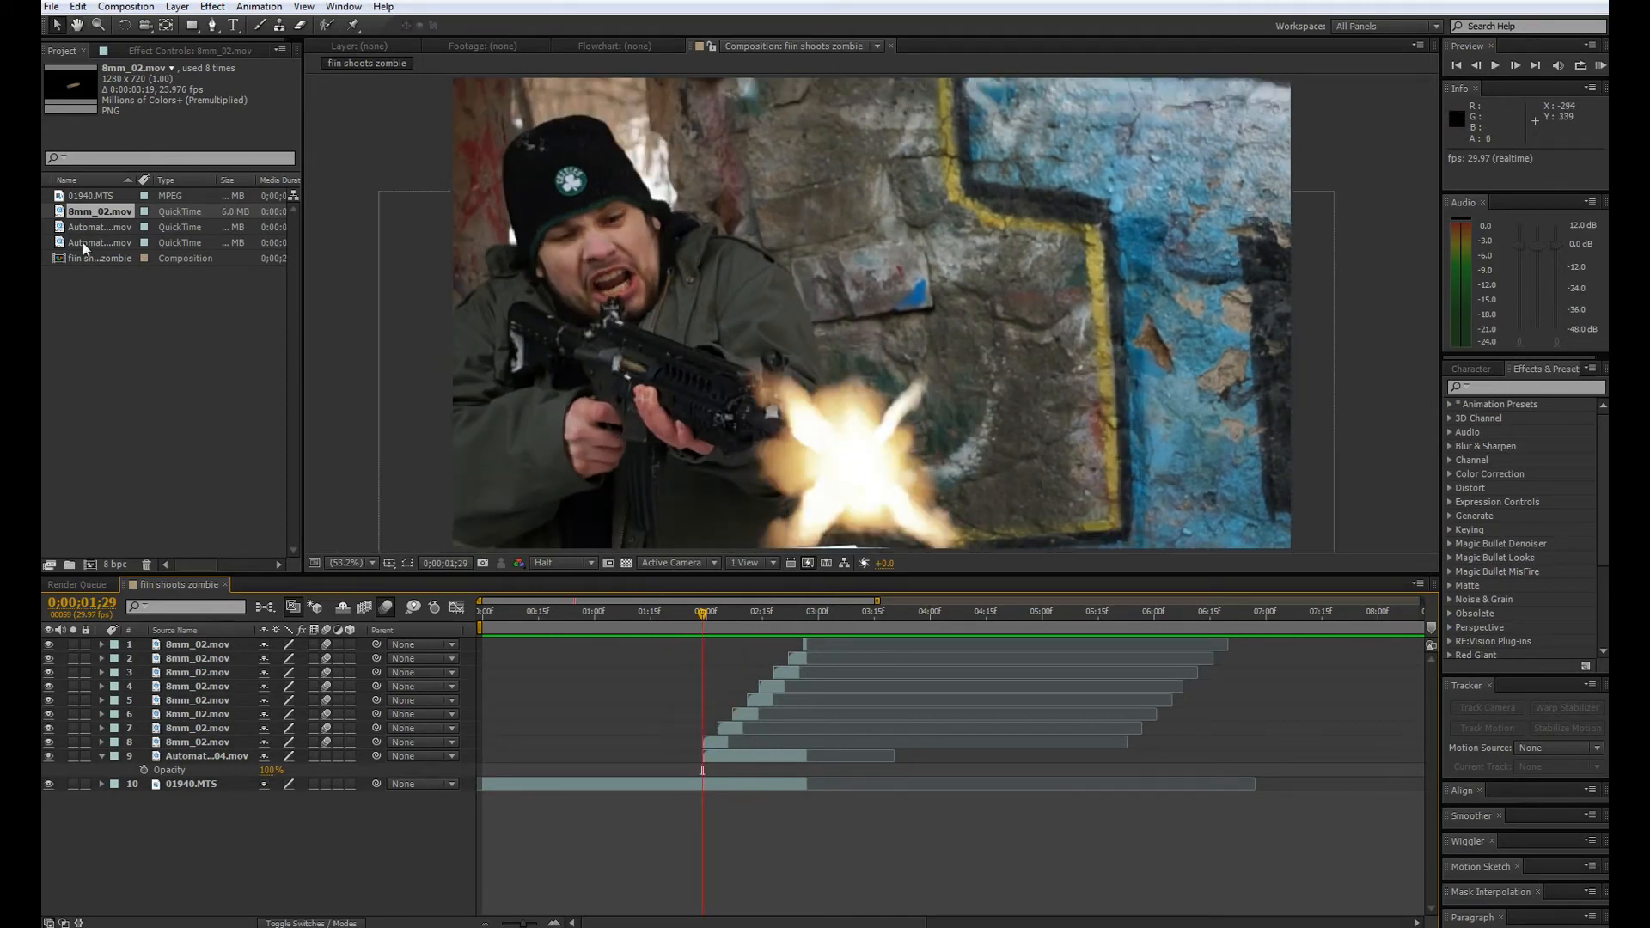
pyautogui.click(117, 225)
pyautogui.click(119, 243)
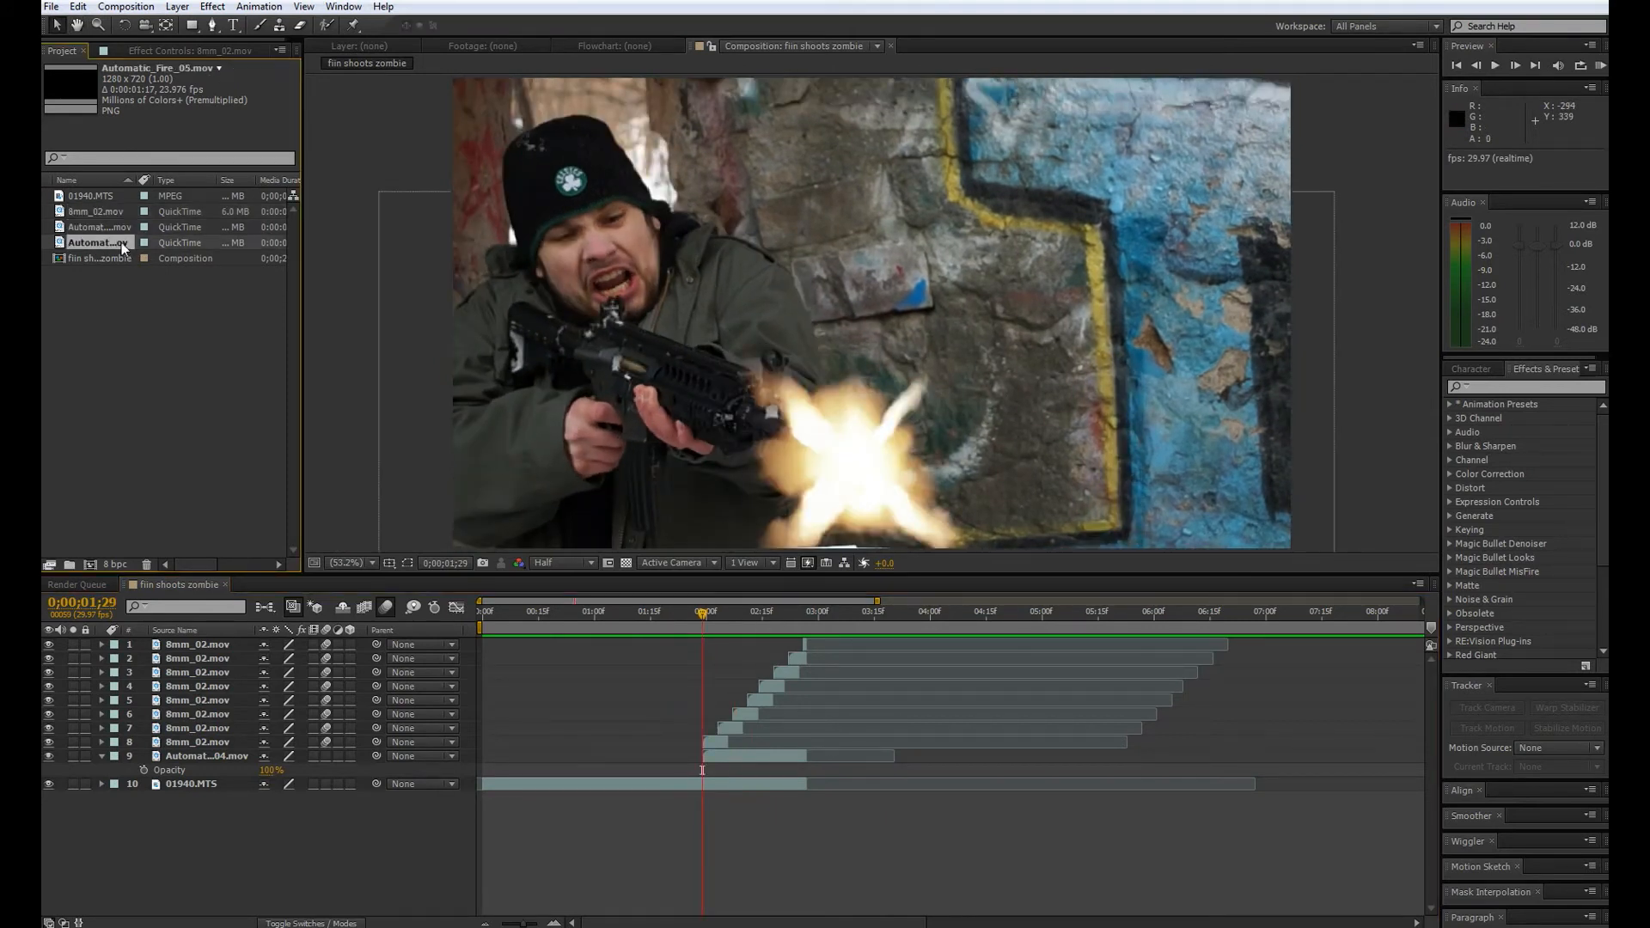
pyautogui.moveTo(101, 240); pyautogui.dragTo(795, 430)
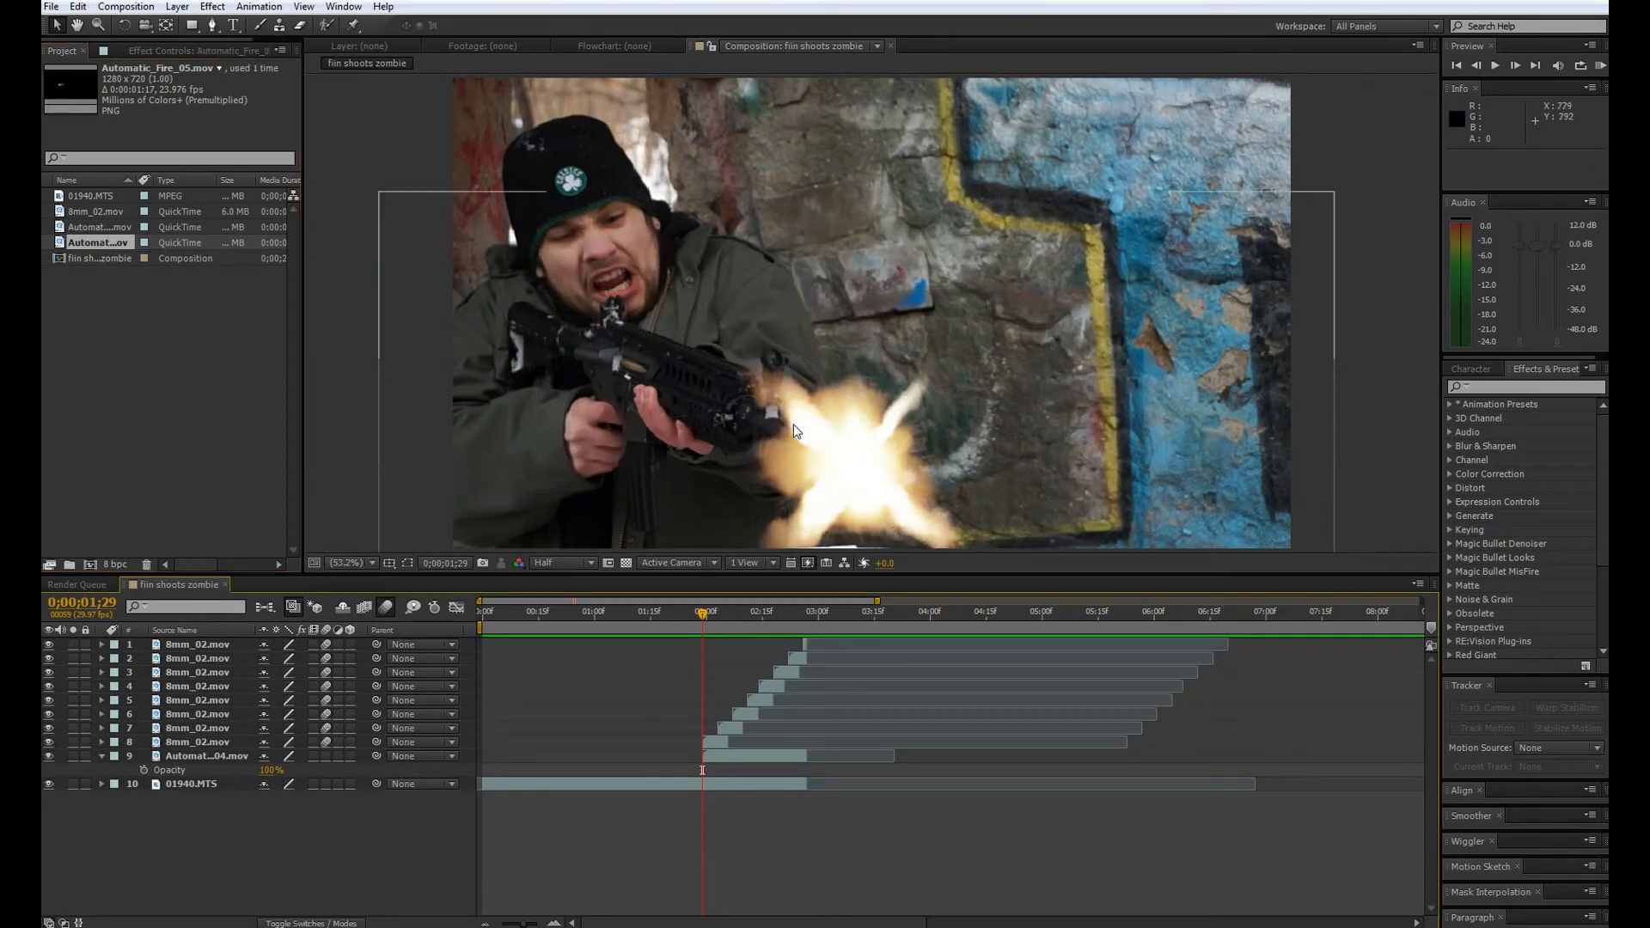
pyautogui.moveTo(624, 643); pyautogui.dragTo(817, 641)
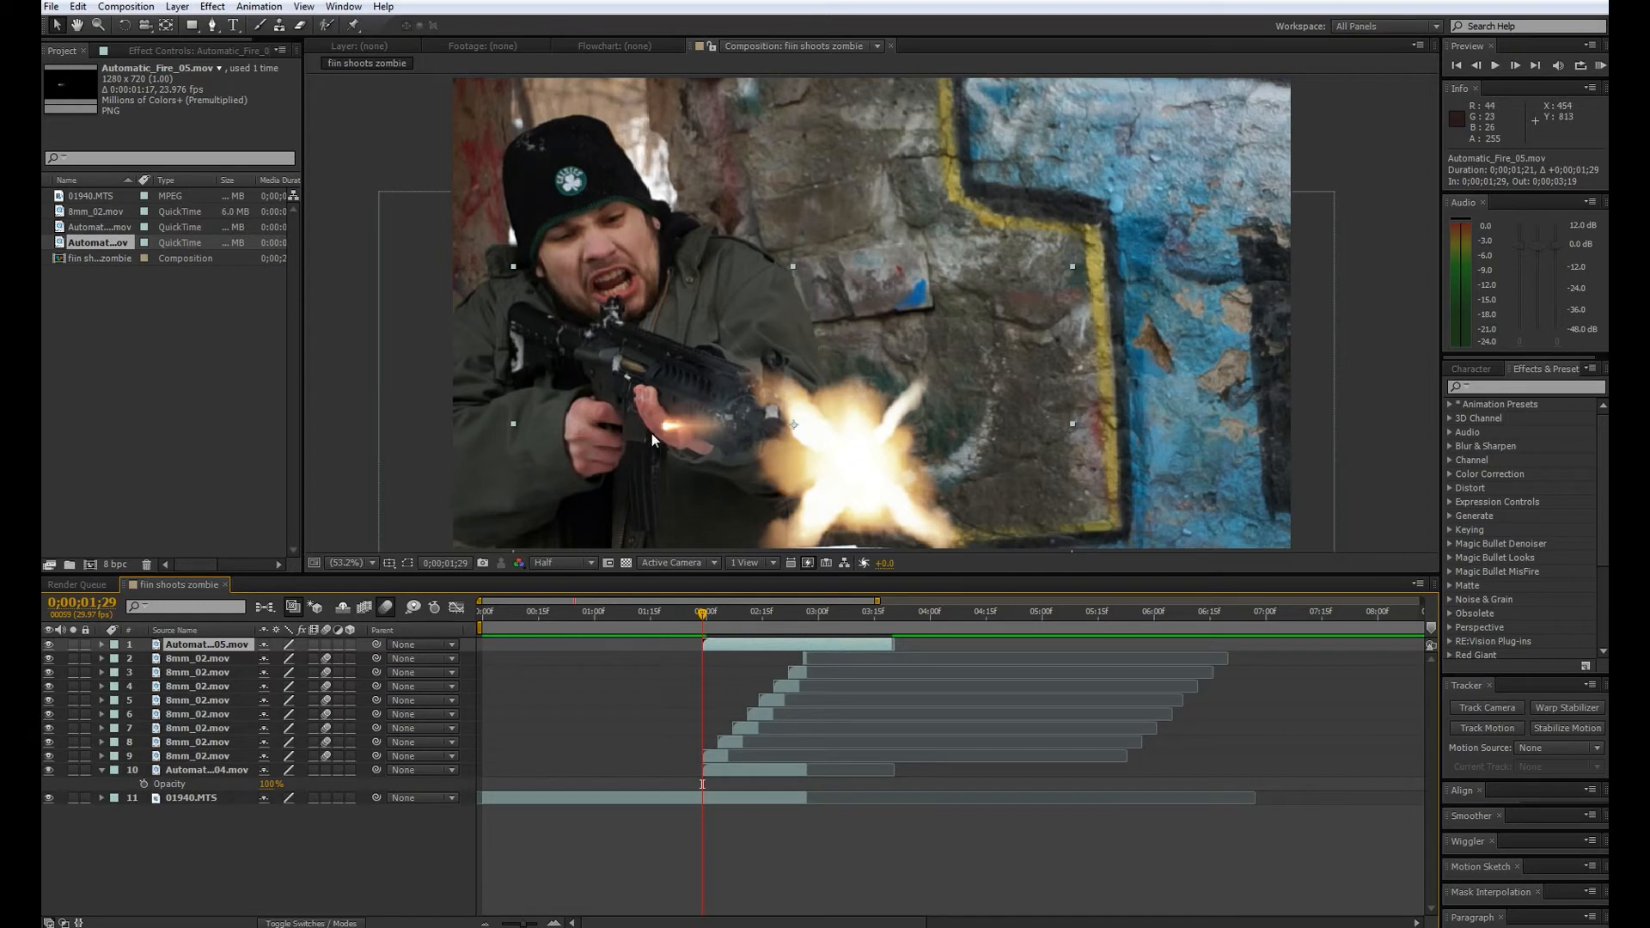
pyautogui.moveTo(716, 438); pyautogui.dragTo(684, 379)
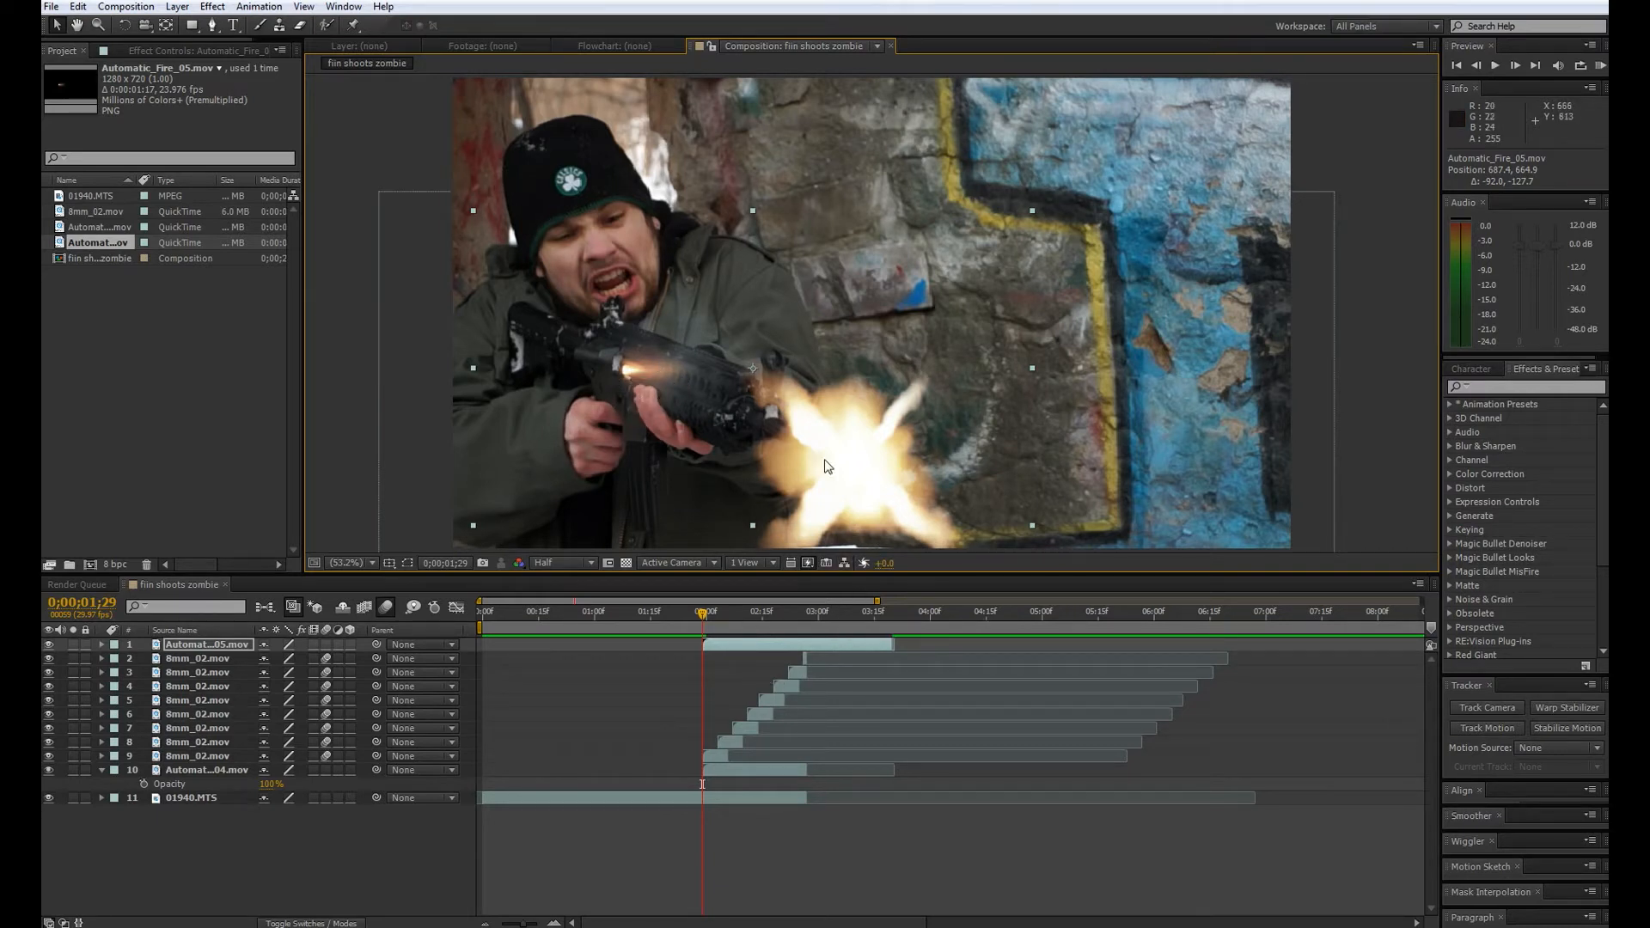
# - Scale the Automatic_Fire_05.mov layer to 48% and realign its flash with the rifle's ejection port
pyautogui.moveTo(524, 925); pyautogui.dragTo(532, 922)
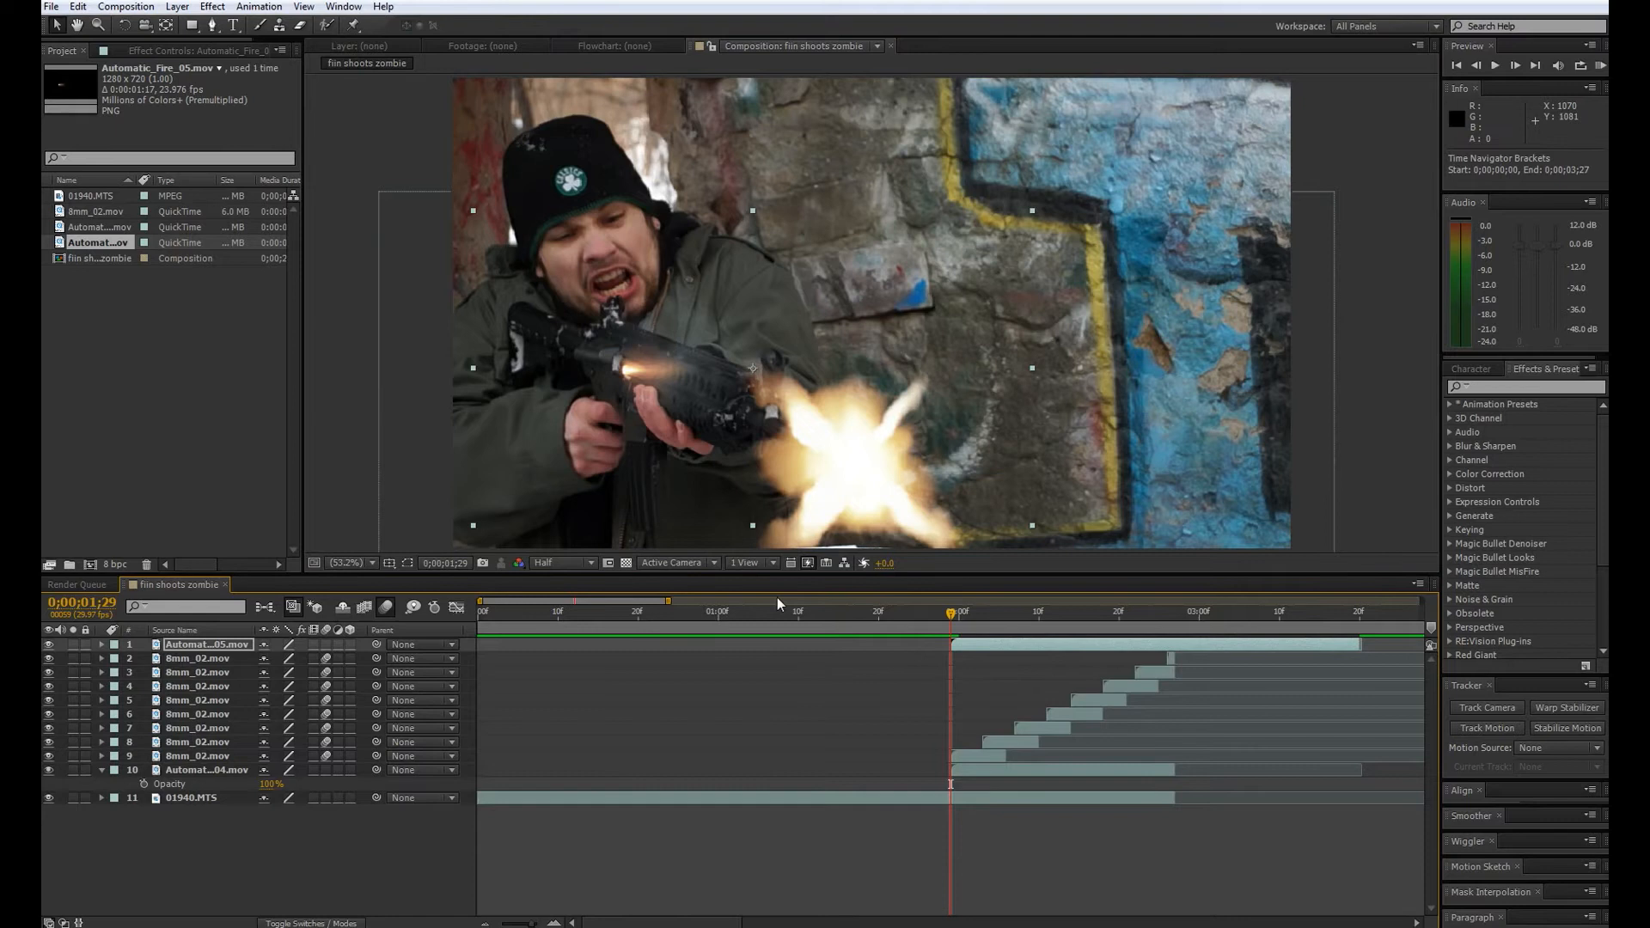
pyautogui.click(969, 647)
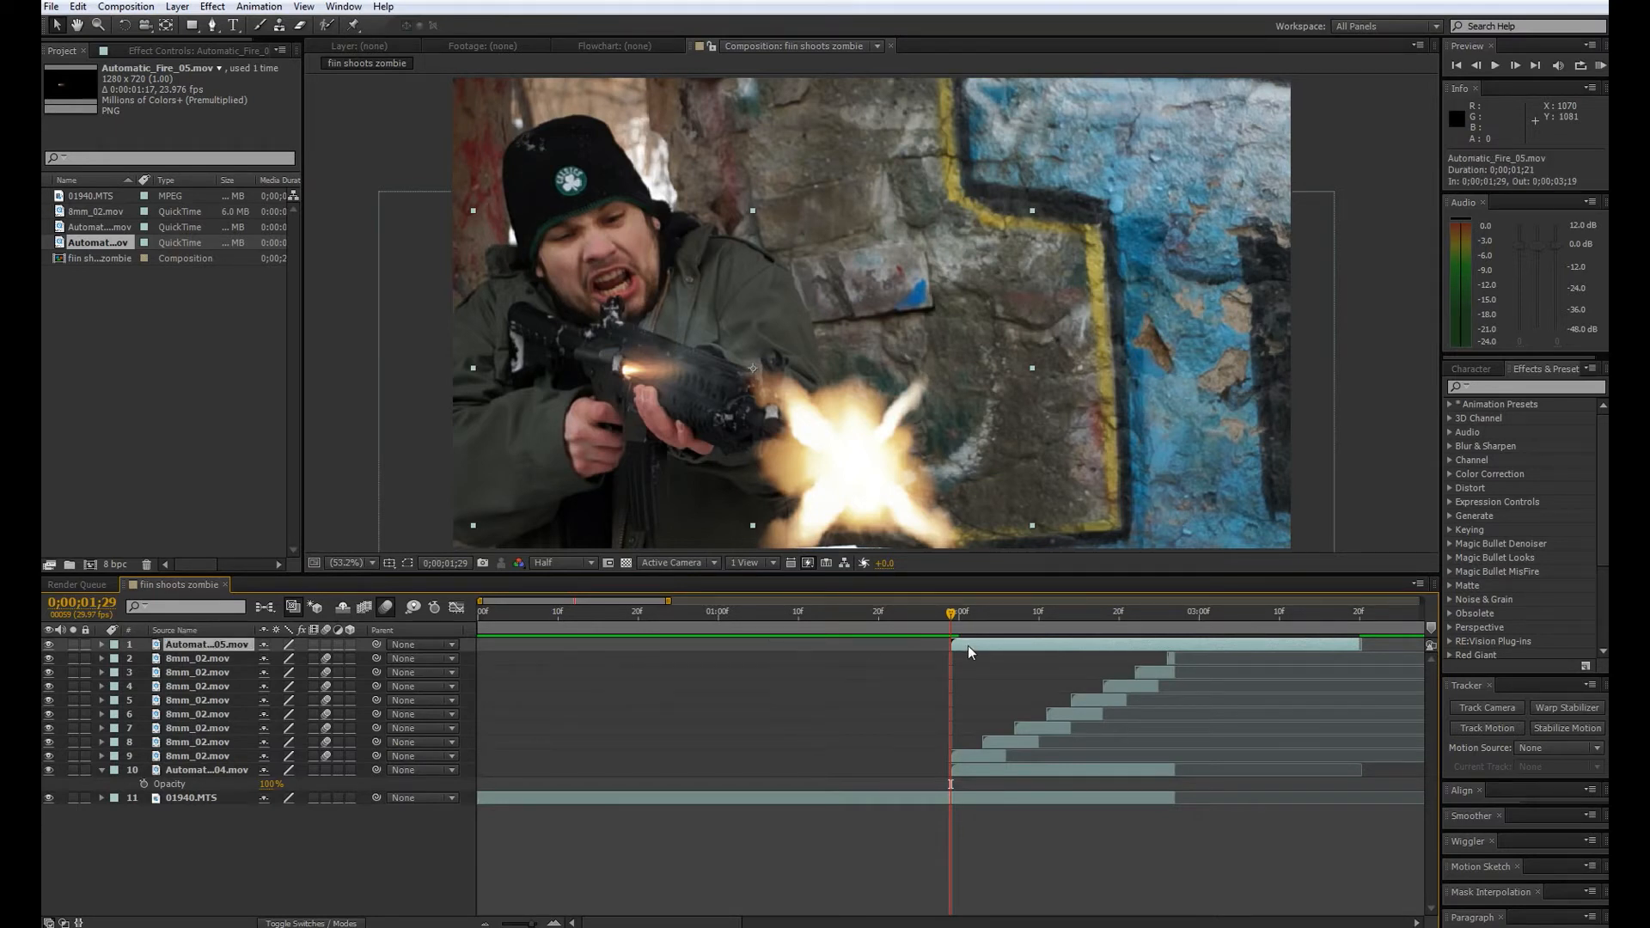
pyautogui.press('s')
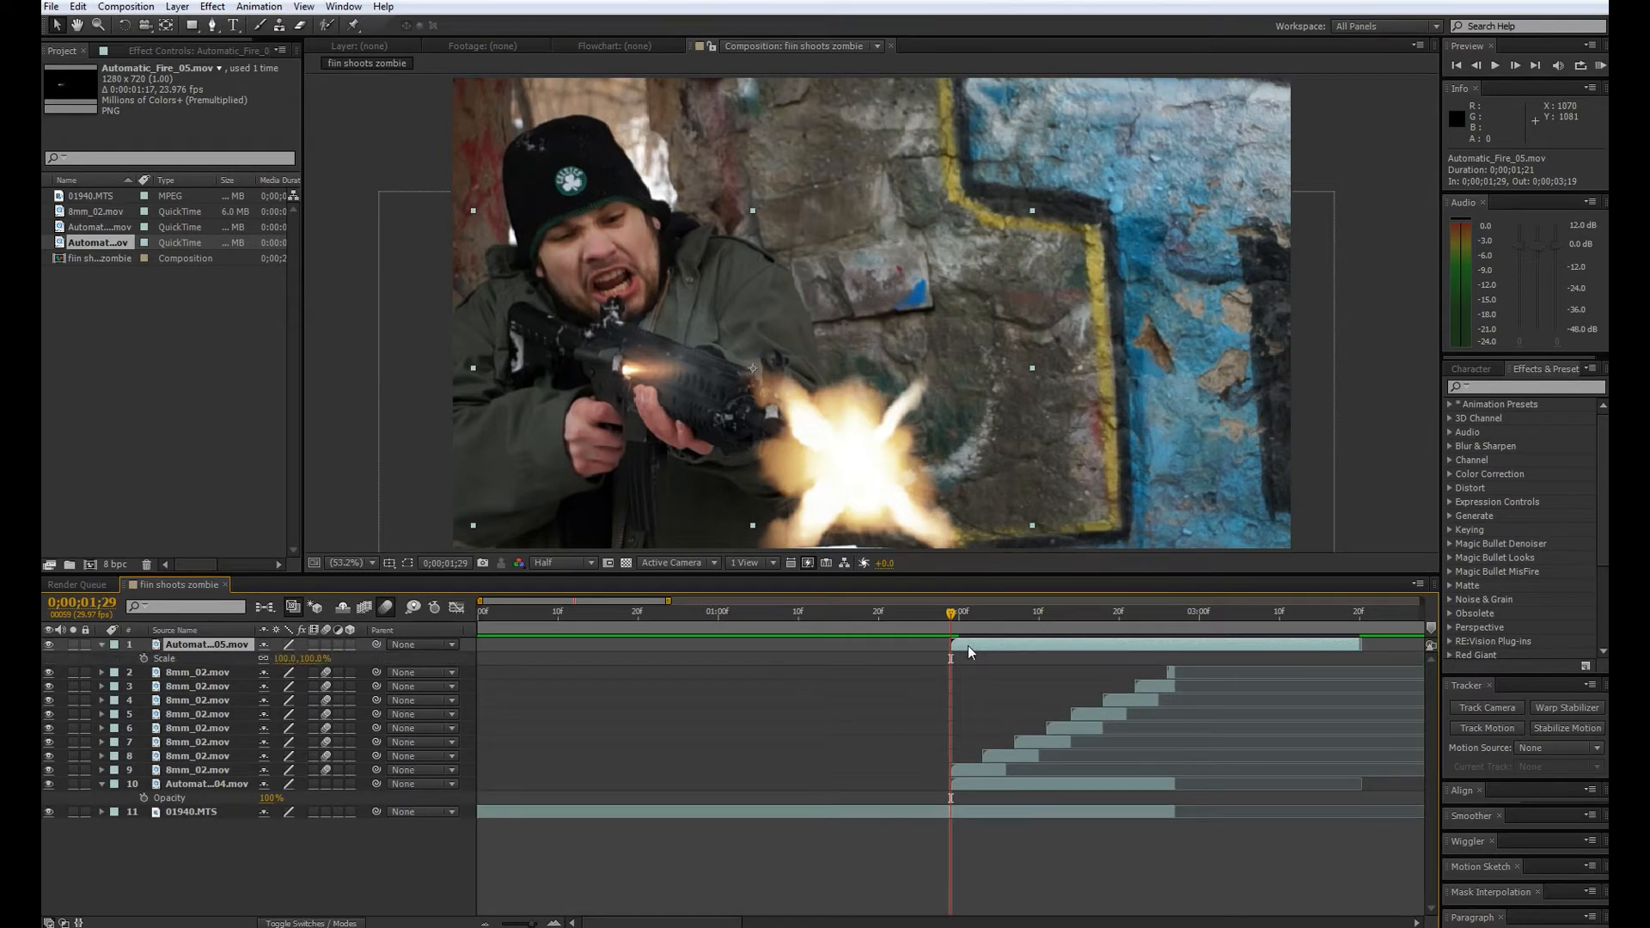
pyautogui.moveTo(305, 669); pyautogui.dragTo(258, 668)
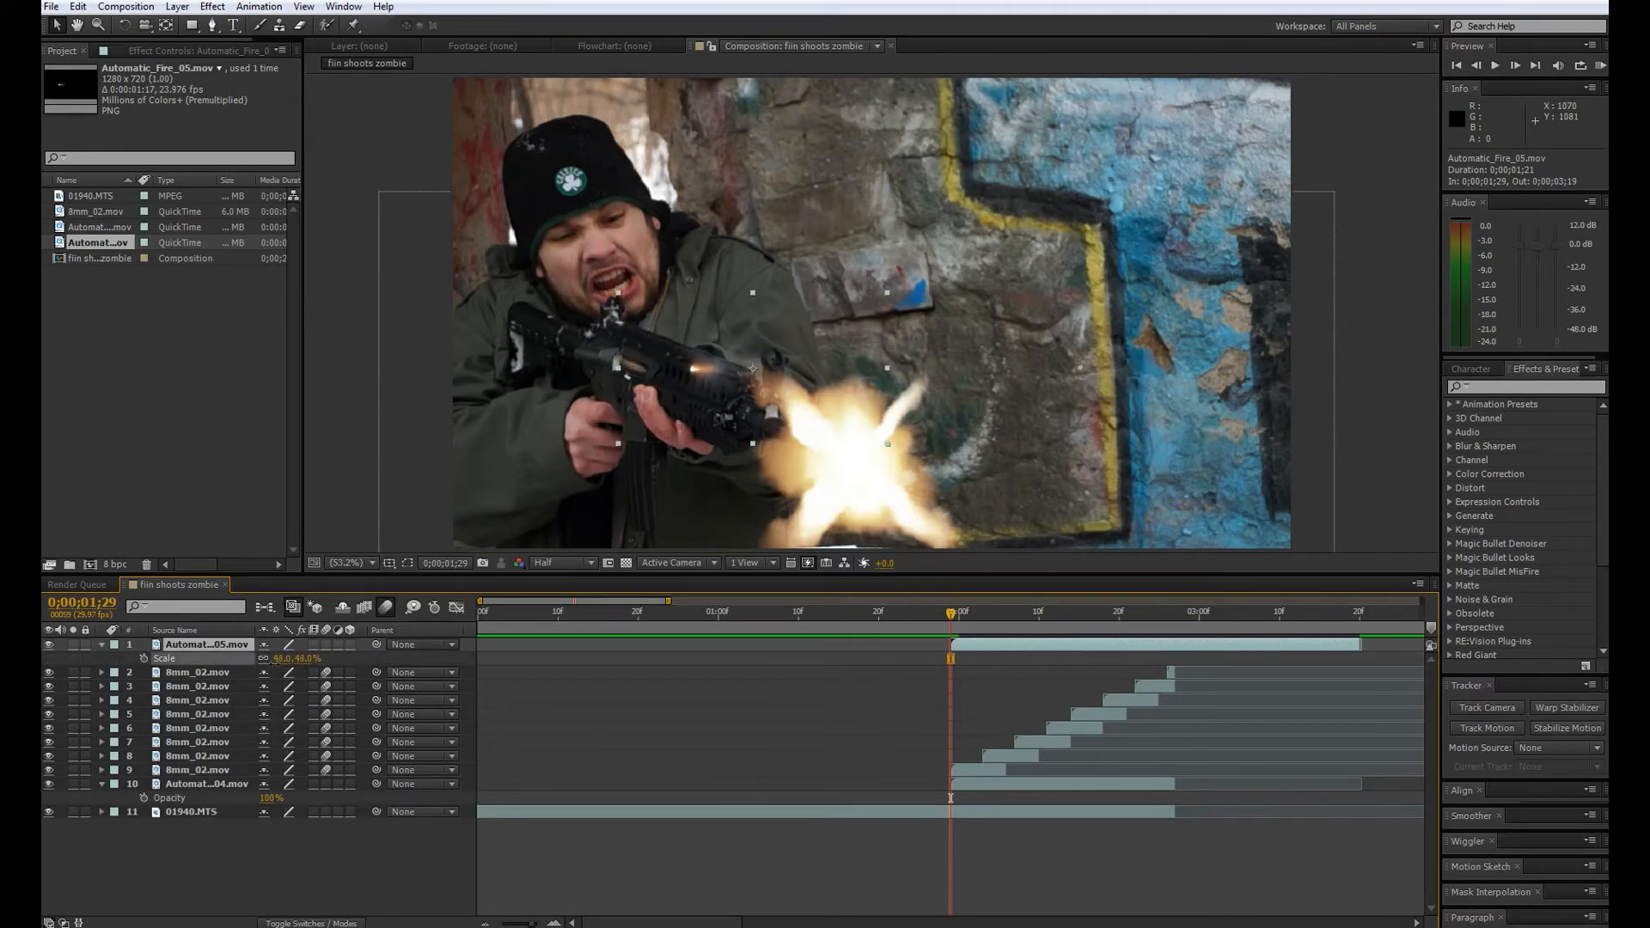
pyautogui.moveTo(660, 449); pyautogui.dragTo(634, 419)
# - Place the Automatic_Fire_05.mov layer directly below the shell layers and hide all the shell layers
pyautogui.click(1007, 646)
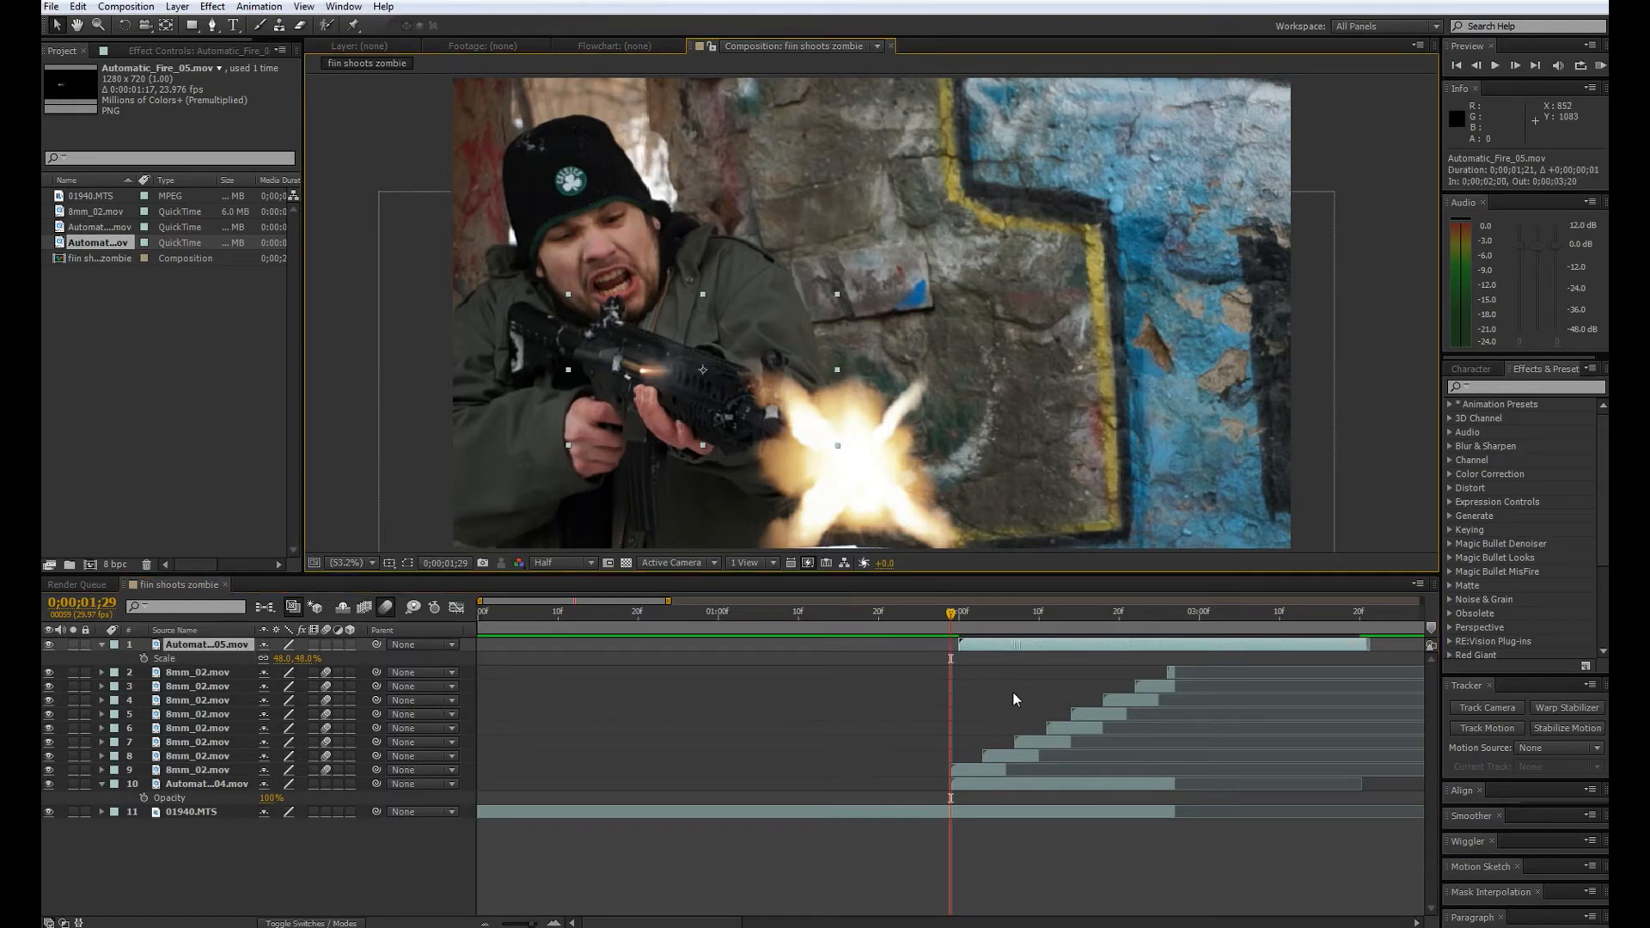
pyautogui.moveTo(237, 648); pyautogui.dragTo(239, 772)
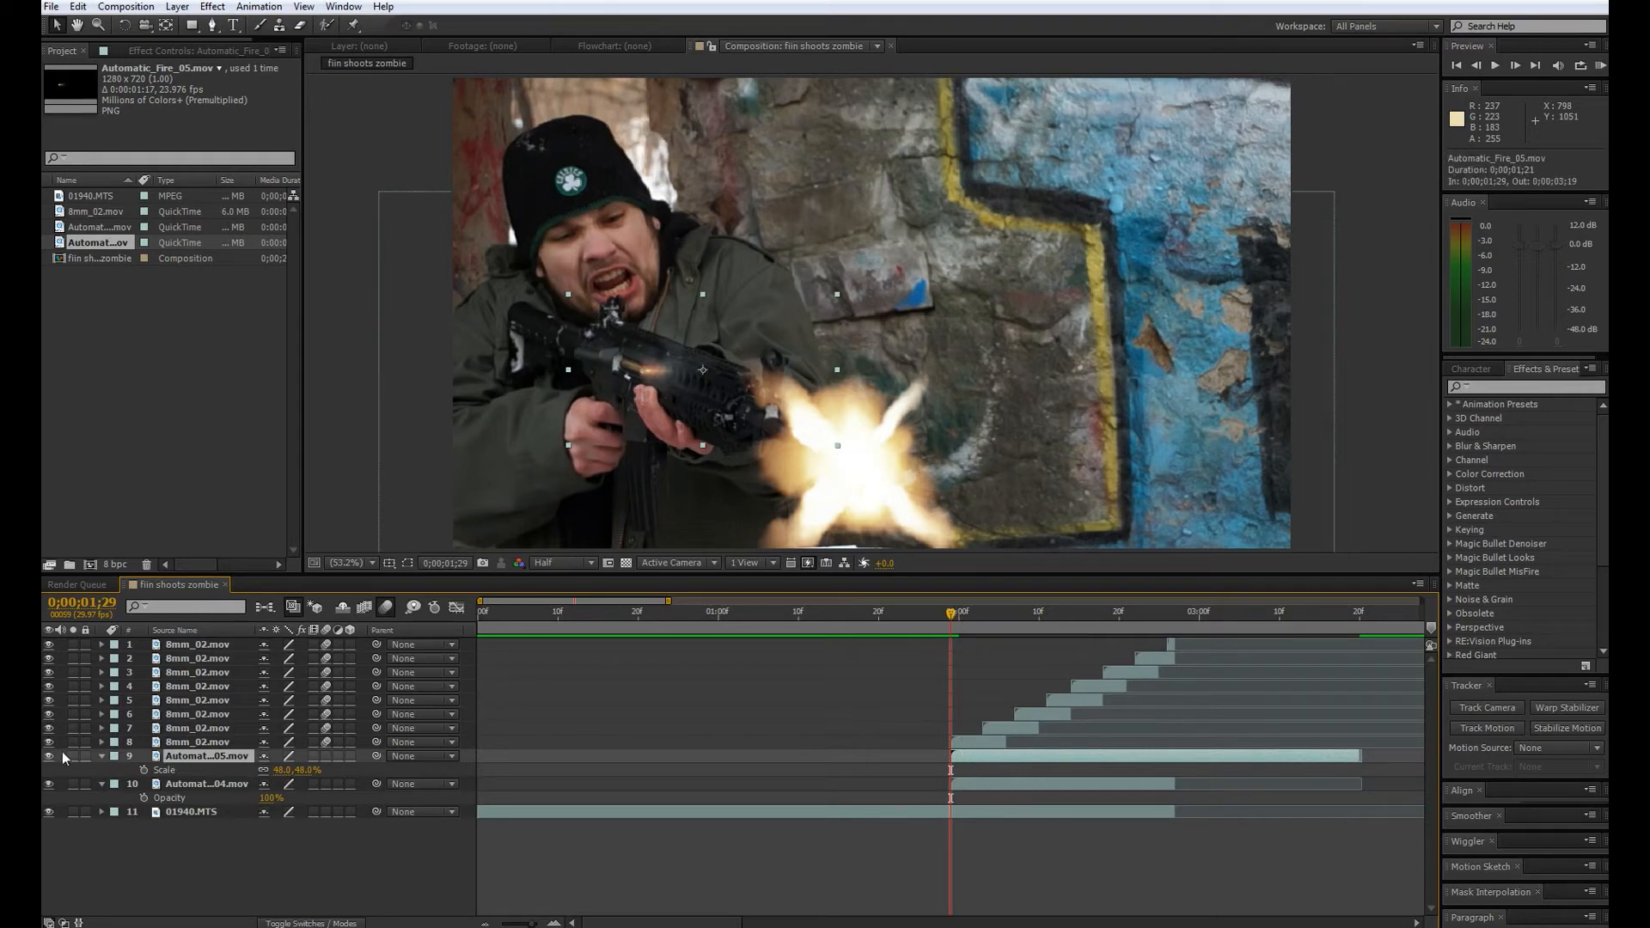
pyautogui.moveTo(52, 741); pyautogui.dragTo(50, 689)
# - Rotate the Automatic_Fire_05.mov layer to about 201° and move it back onto the ejection port at about 308, 627
pyautogui.press('r')
pyautogui.moveTo(271, 769); pyautogui.dragTo(427, 751)
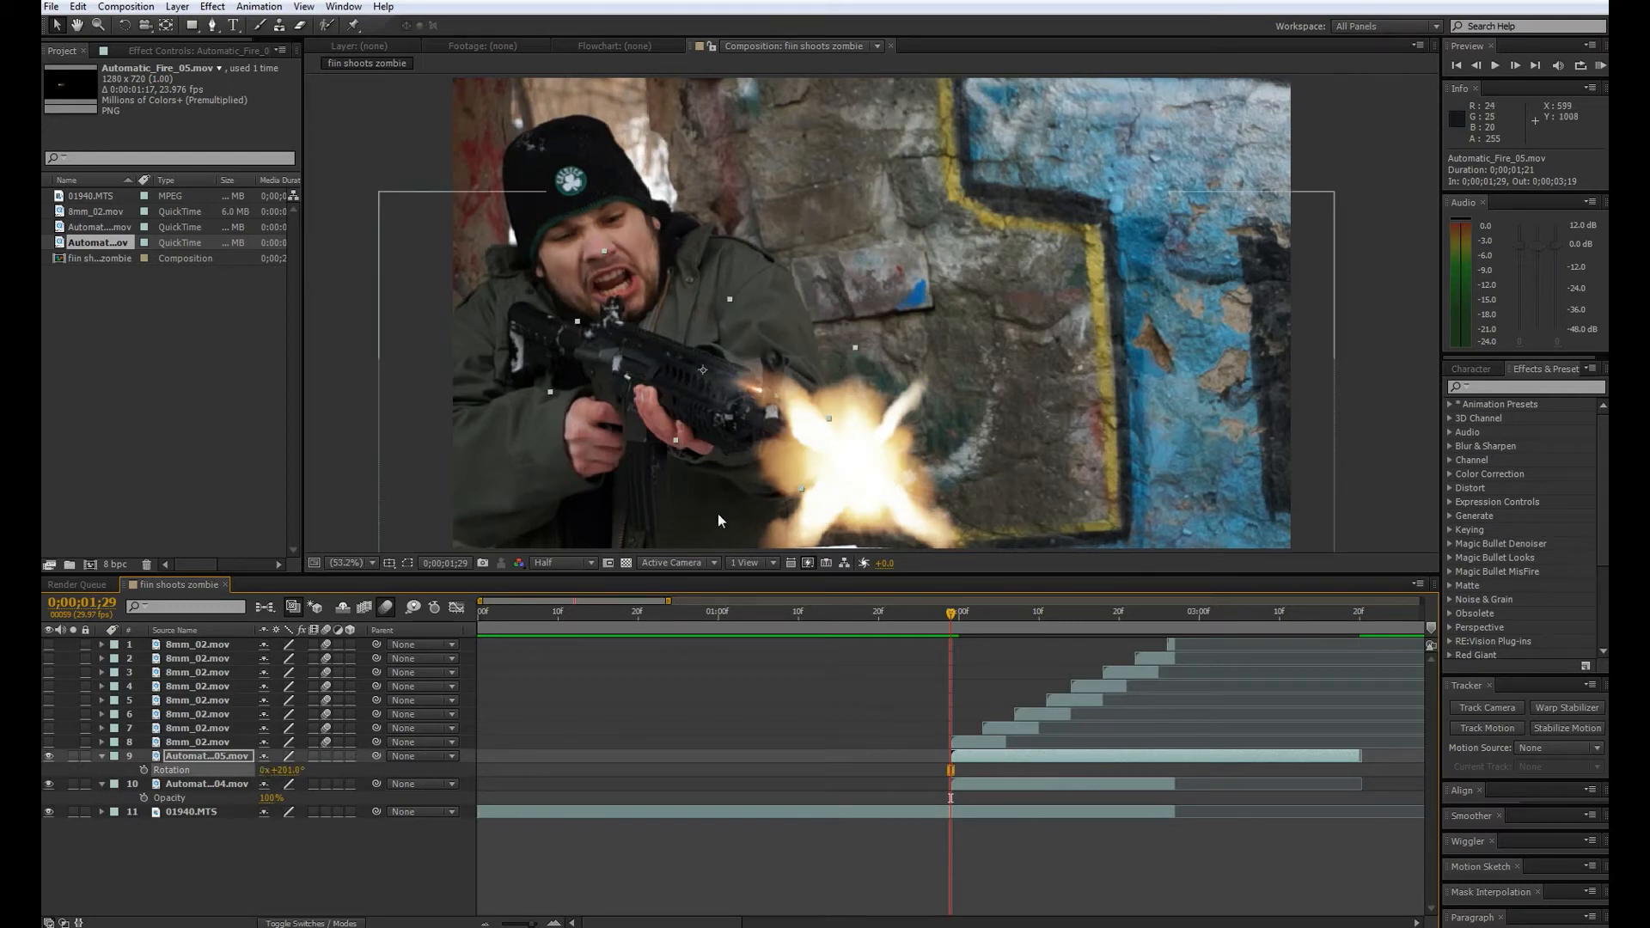
pyautogui.moveTo(767, 435); pyautogui.dragTo(646, 418)
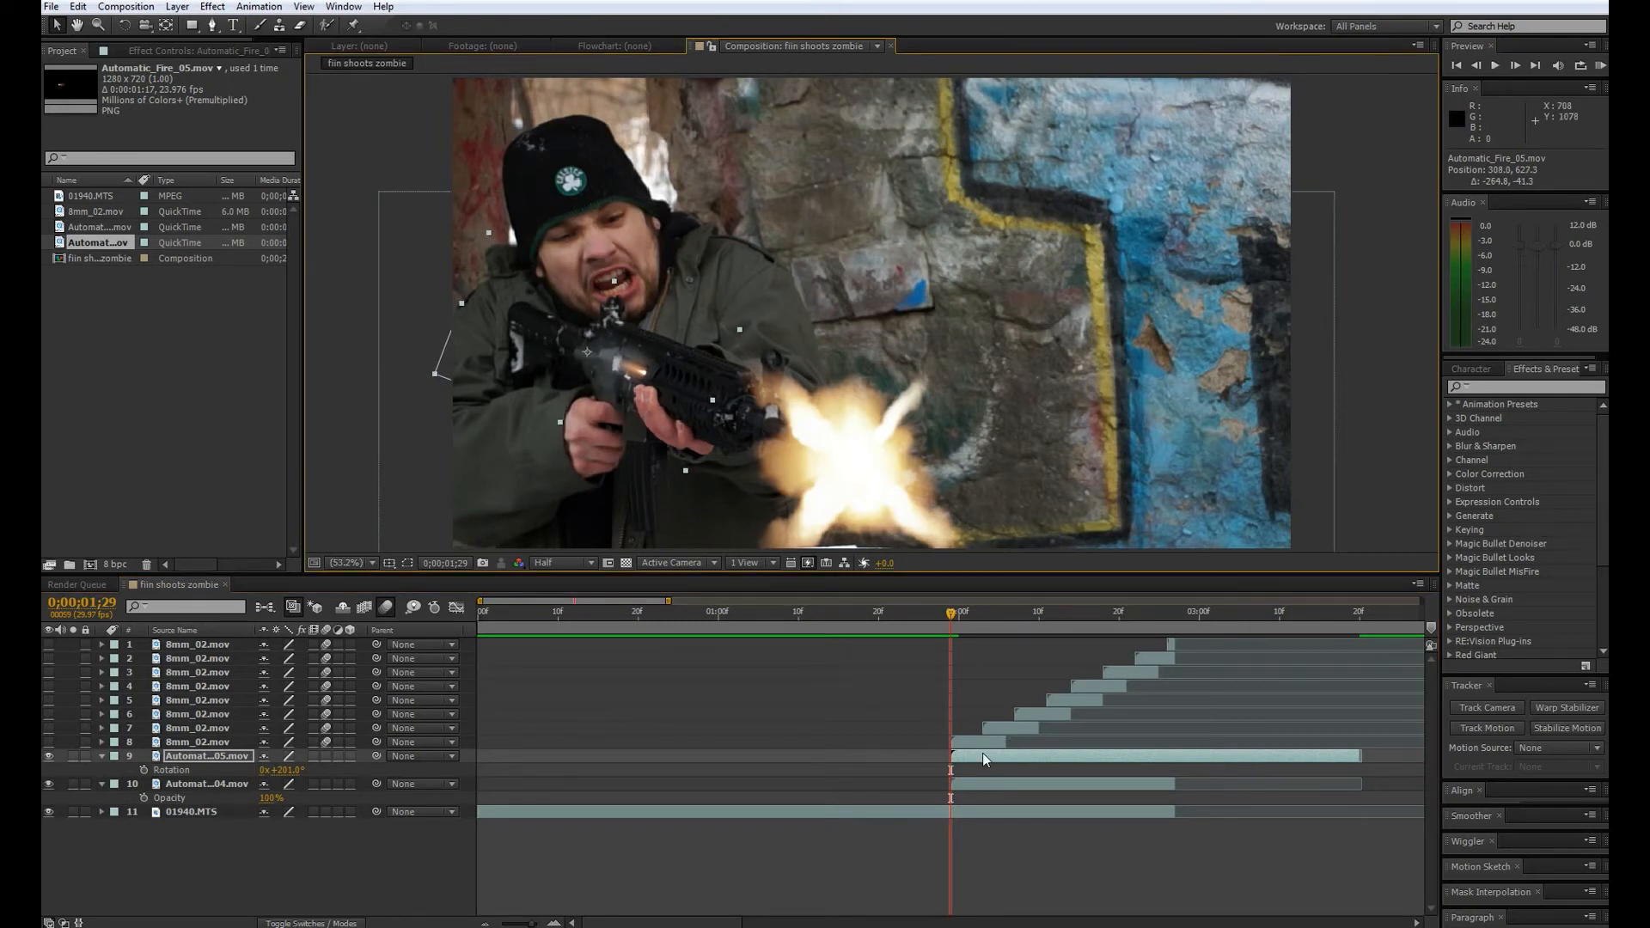
# - Keyframe the small flash's position at 0;00;01;29, and at 0;00;02;03 at about 267, 601 to follow the rifle
pyautogui.hotkey('alt', 'shift', 'p')
pyautogui.click(143, 770)
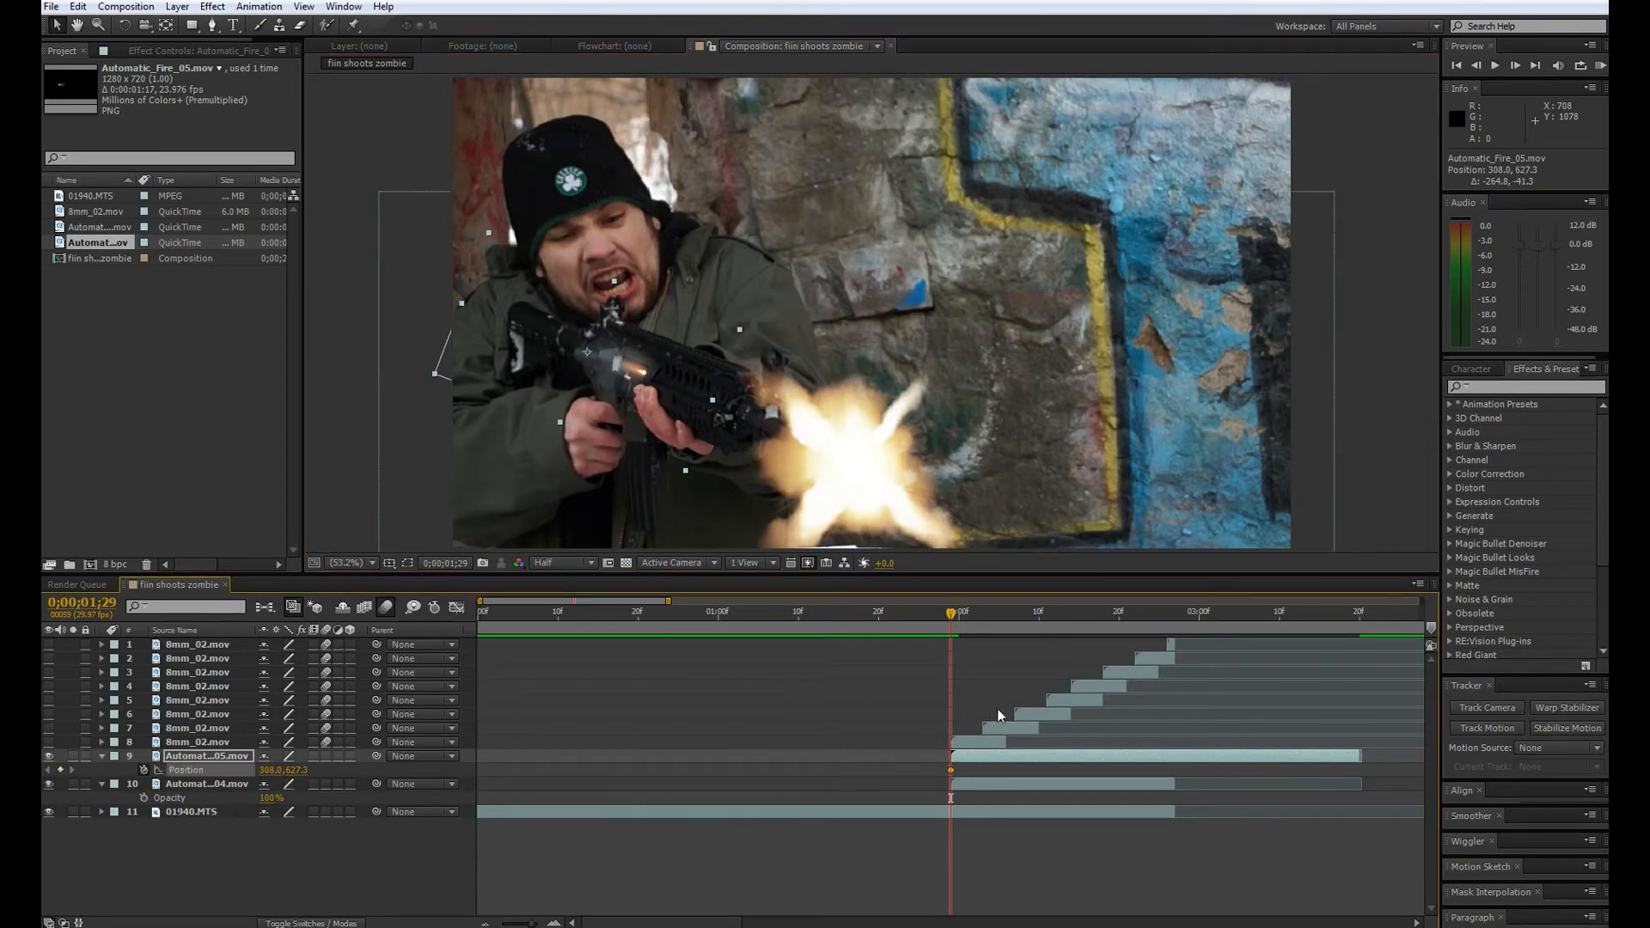
pyautogui.press('pagedown')
pyautogui.press('pagedown')
pyautogui.press('pageup')
pyautogui.press('pagedown')
pyautogui.press('pagedown')
pyautogui.press('pagedown')
pyautogui.moveTo(654, 412)
pyautogui.mouseDown()
pyautogui.moveTo(634, 397)
pyautogui.moveTo(642, 408)
pyautogui.mouseUp()
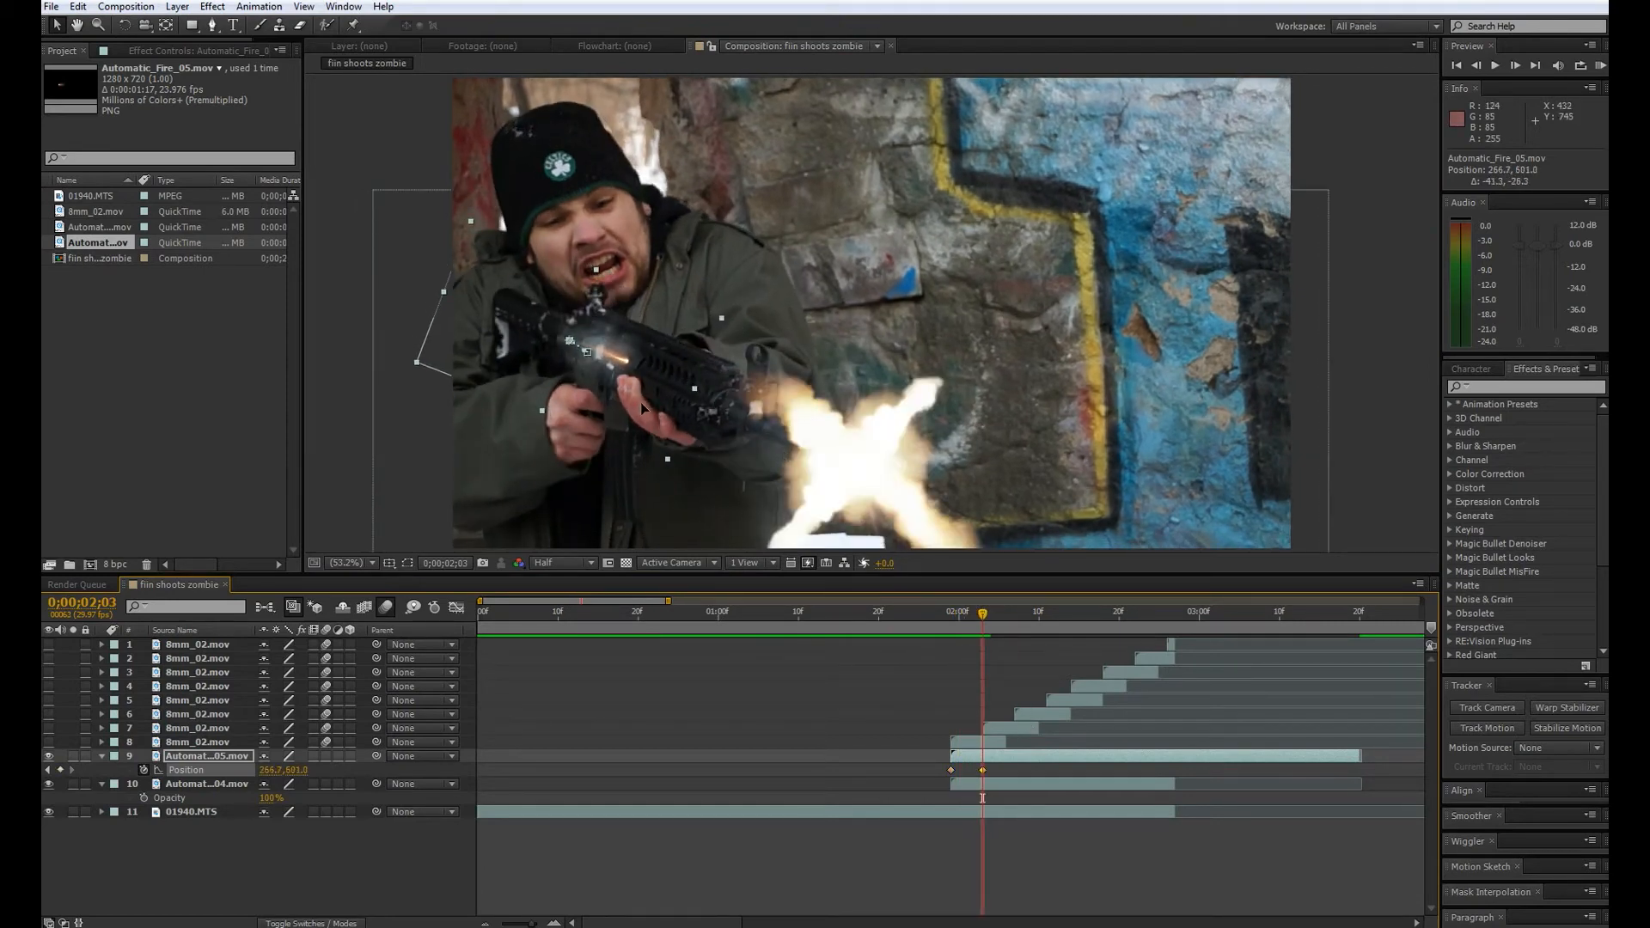
# - Keyframe the small flash's position at 0;00;02;07 at about 242, 565 so that it stays on the ejection port
pyautogui.press('pagedown')
pyautogui.press('pagedown')
pyautogui.press('pagedown')
pyautogui.press('pagedown')
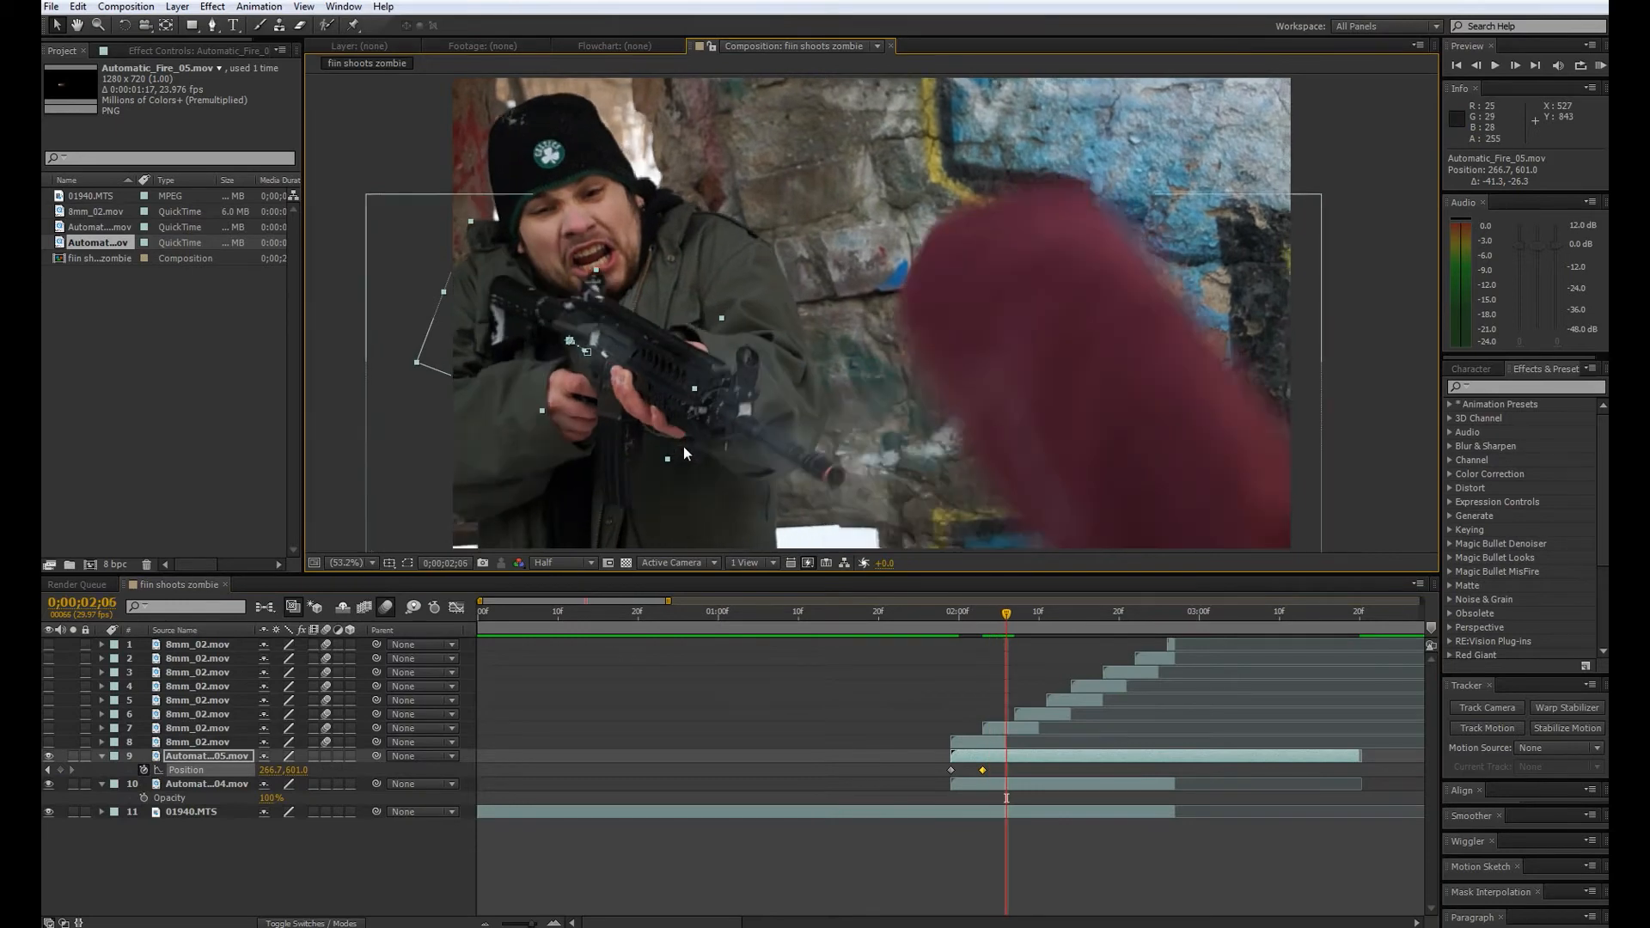
pyautogui.moveTo(668, 419); pyautogui.dragTo(666, 405)
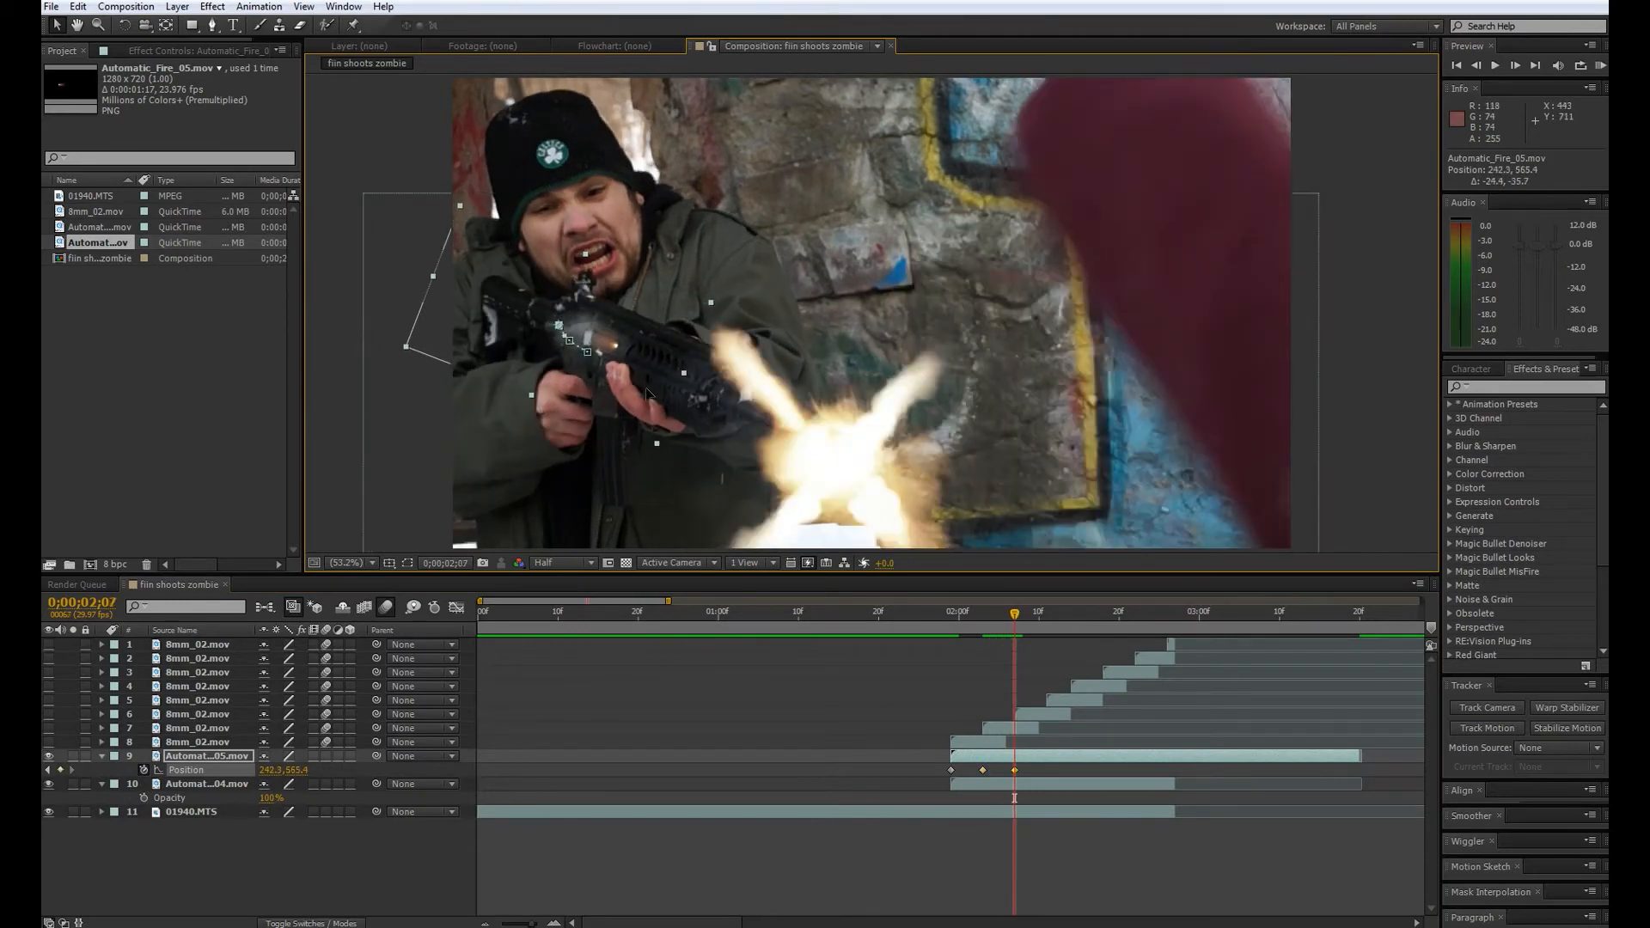
# - Keyframe the small flash's position at 0;00;02;09 at about 246, 565 and at 0;00;02;10 at about 237, 549
pyautogui.press('pagedown')
pyautogui.press('pagedown')
pyautogui.press('Right')
pyautogui.press('Right')
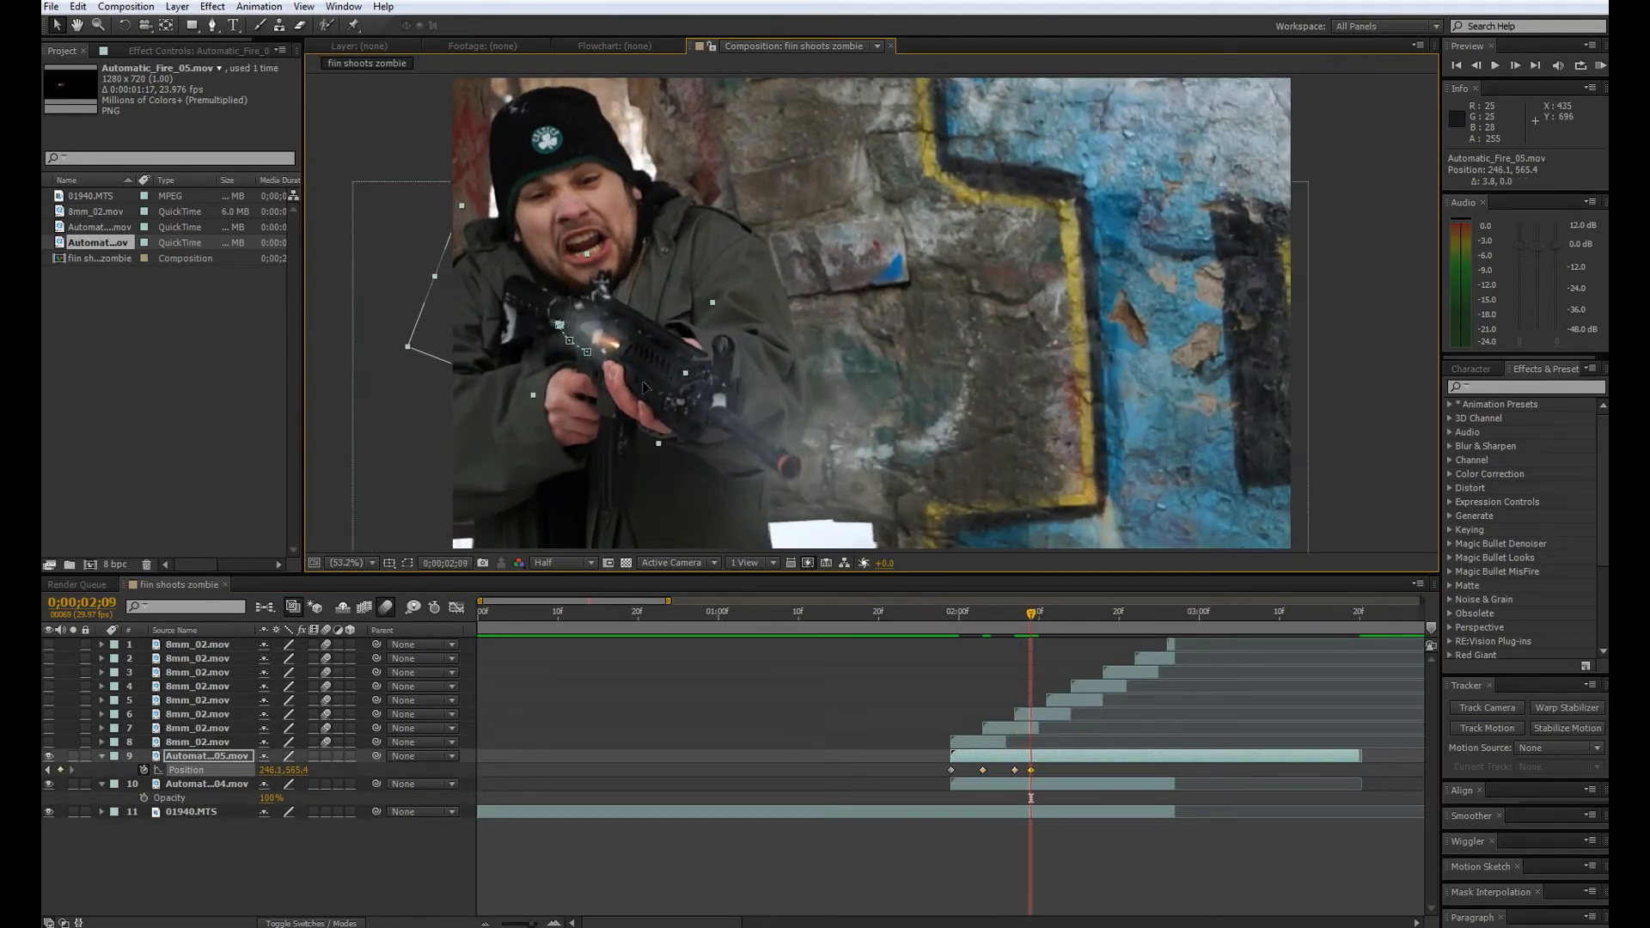
pyautogui.press('pagedown')
pyautogui.moveTo(656, 400); pyautogui.dragTo(651, 391)
# - Keyframe the small flash's position at 0;00;02;13 and 0;00;02;17, at about 282, 533 on the latter, and trim the layer to end at 0;00;02;17
pyautogui.press('pagedown')
pyautogui.press('pagedown')
pyautogui.press('pagedown')
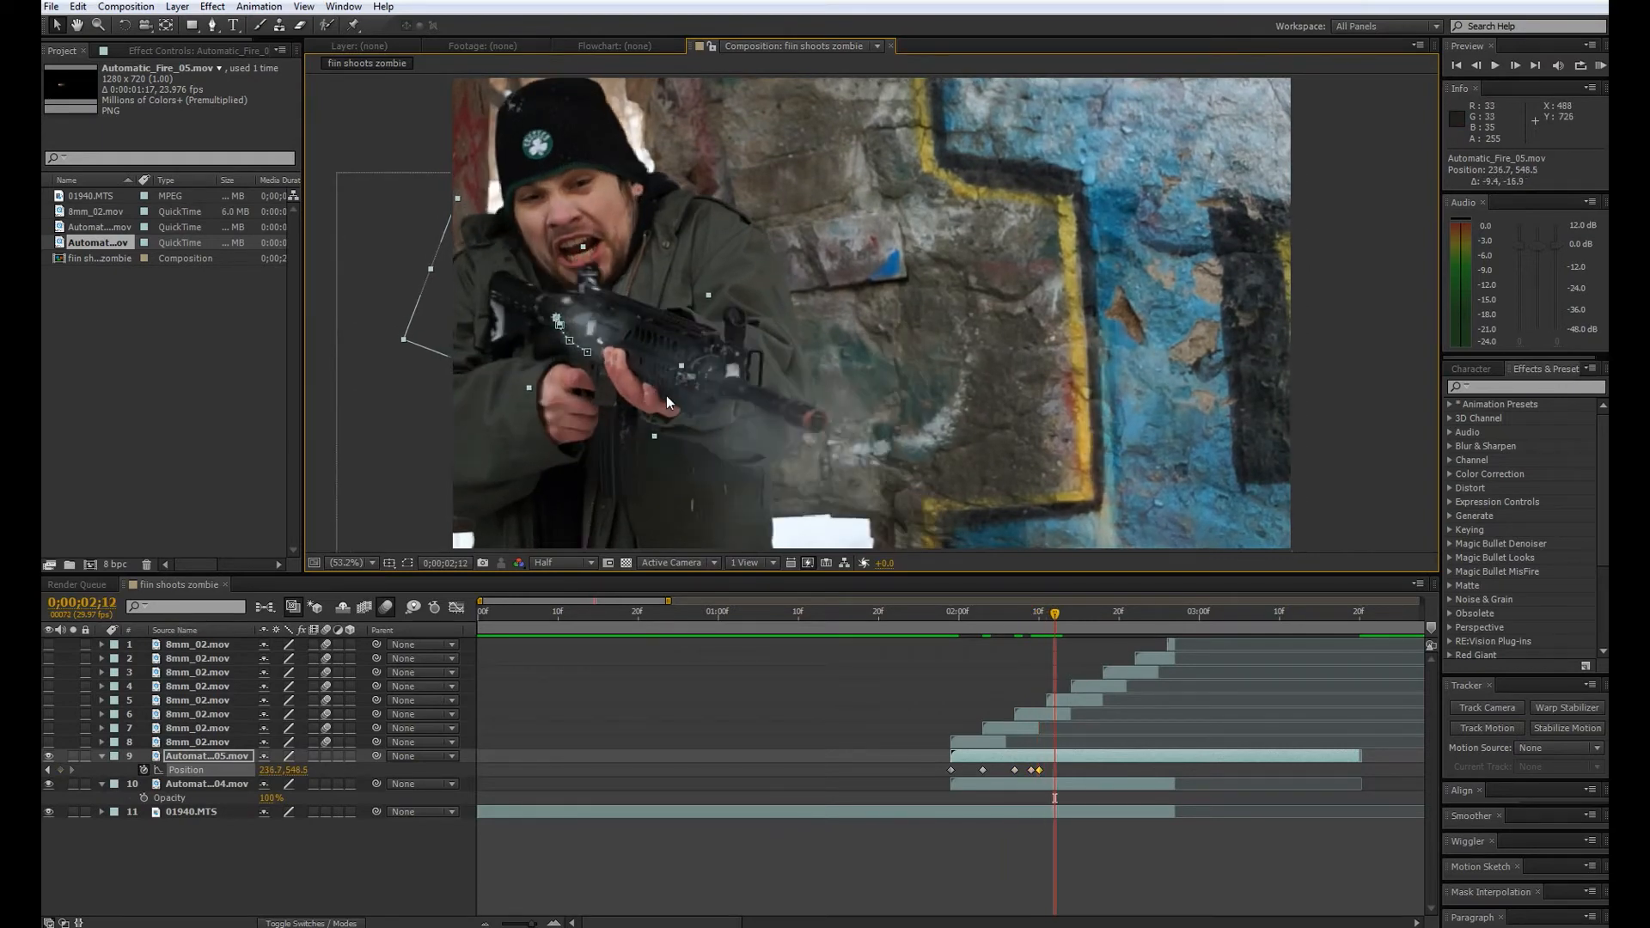
pyautogui.press('Right')
pyautogui.moveTo(644, 381); pyautogui.dragTo(649, 379)
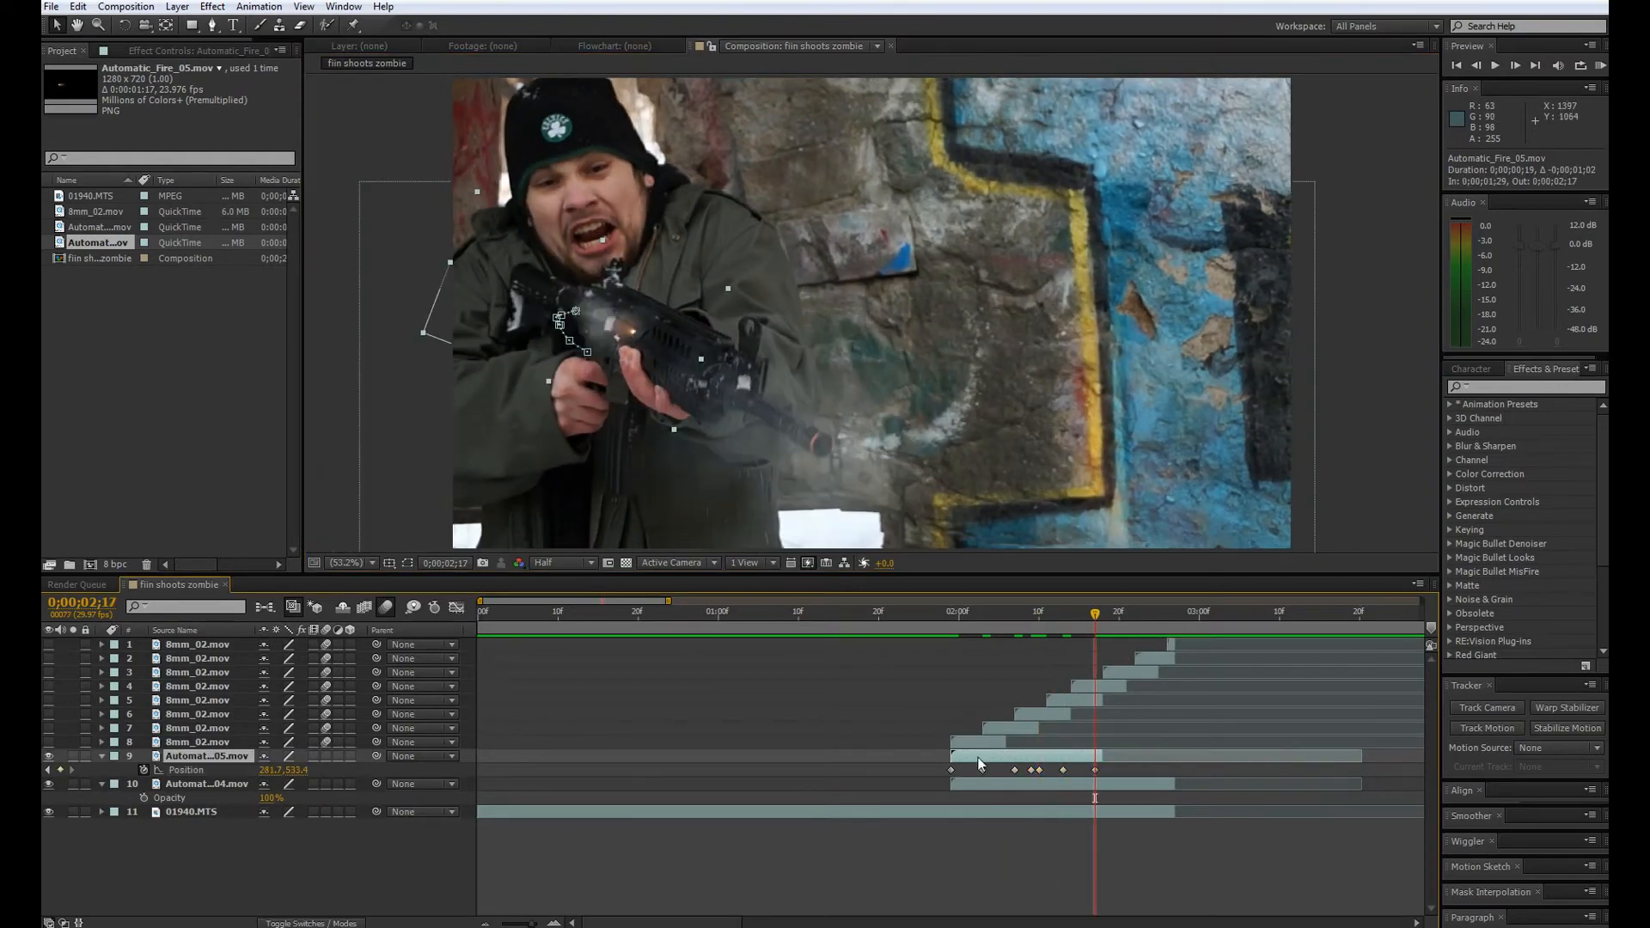
# - Duplicate the Automatic_Fire_05.mov layer, start the copy at 0;00;02;19 and delete its copied position keyframes
pyautogui.hotkey('ctrl', 'd')
pyautogui.moveTo(978, 758); pyautogui.dragTo(1123, 750)
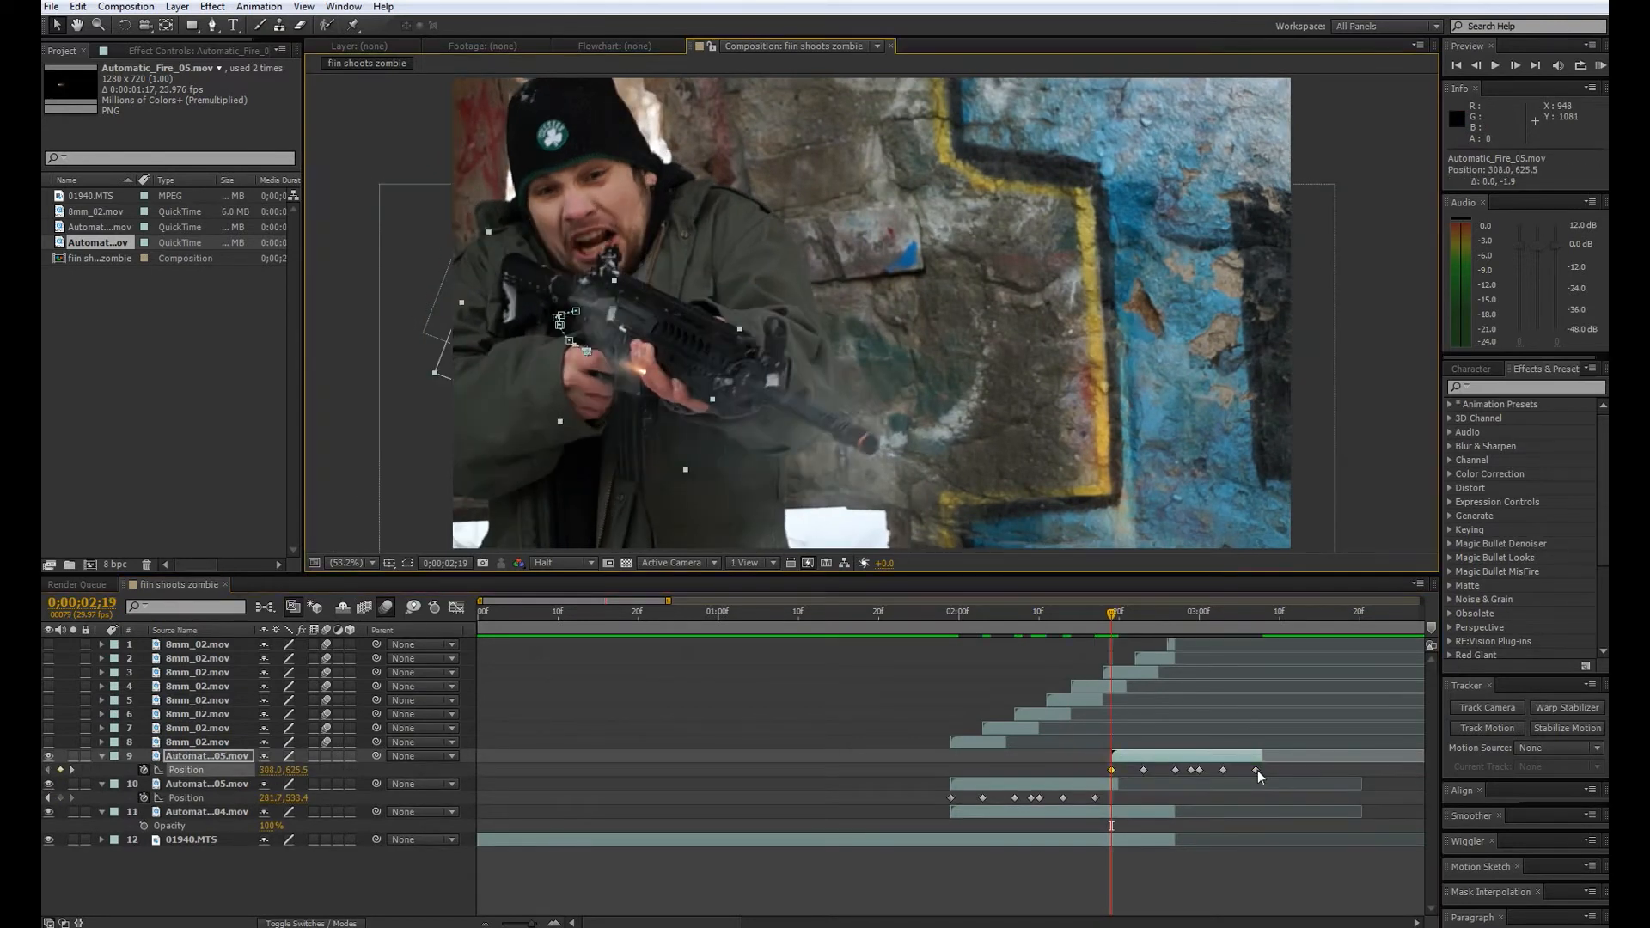
pyautogui.click(1255, 770)
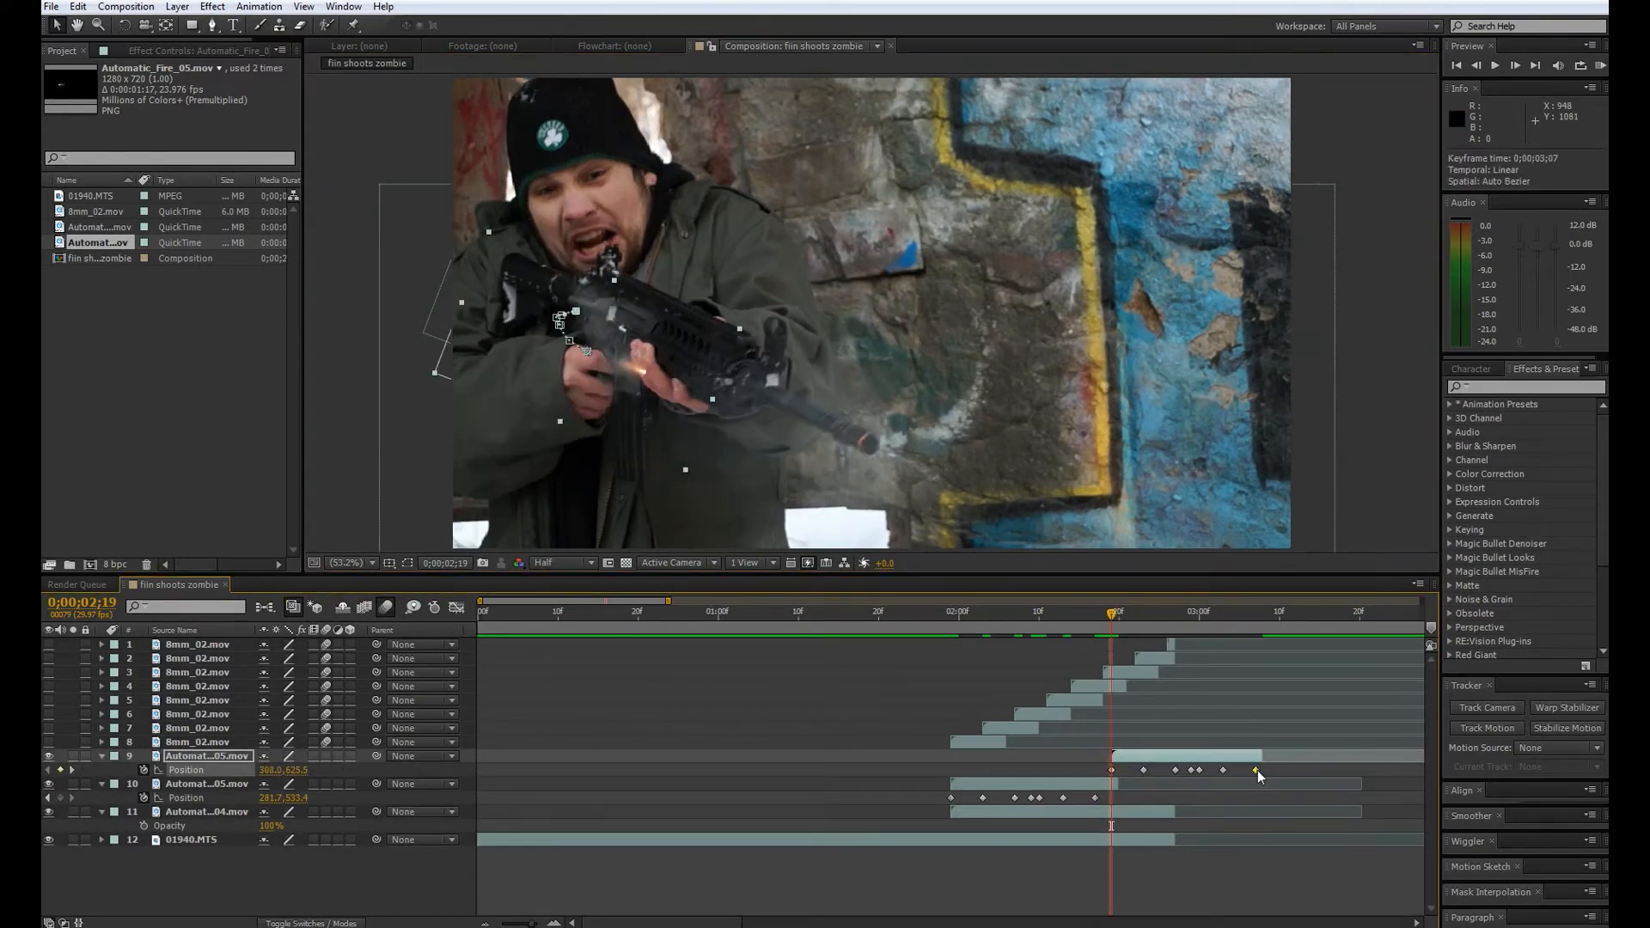
pyautogui.keyDown('shift'); pyautogui.click(1112, 770); pyautogui.keyUp('shift')
pyautogui.moveTo(1271, 776); pyautogui.dragTo(1100, 770)
pyautogui.press('Delete')
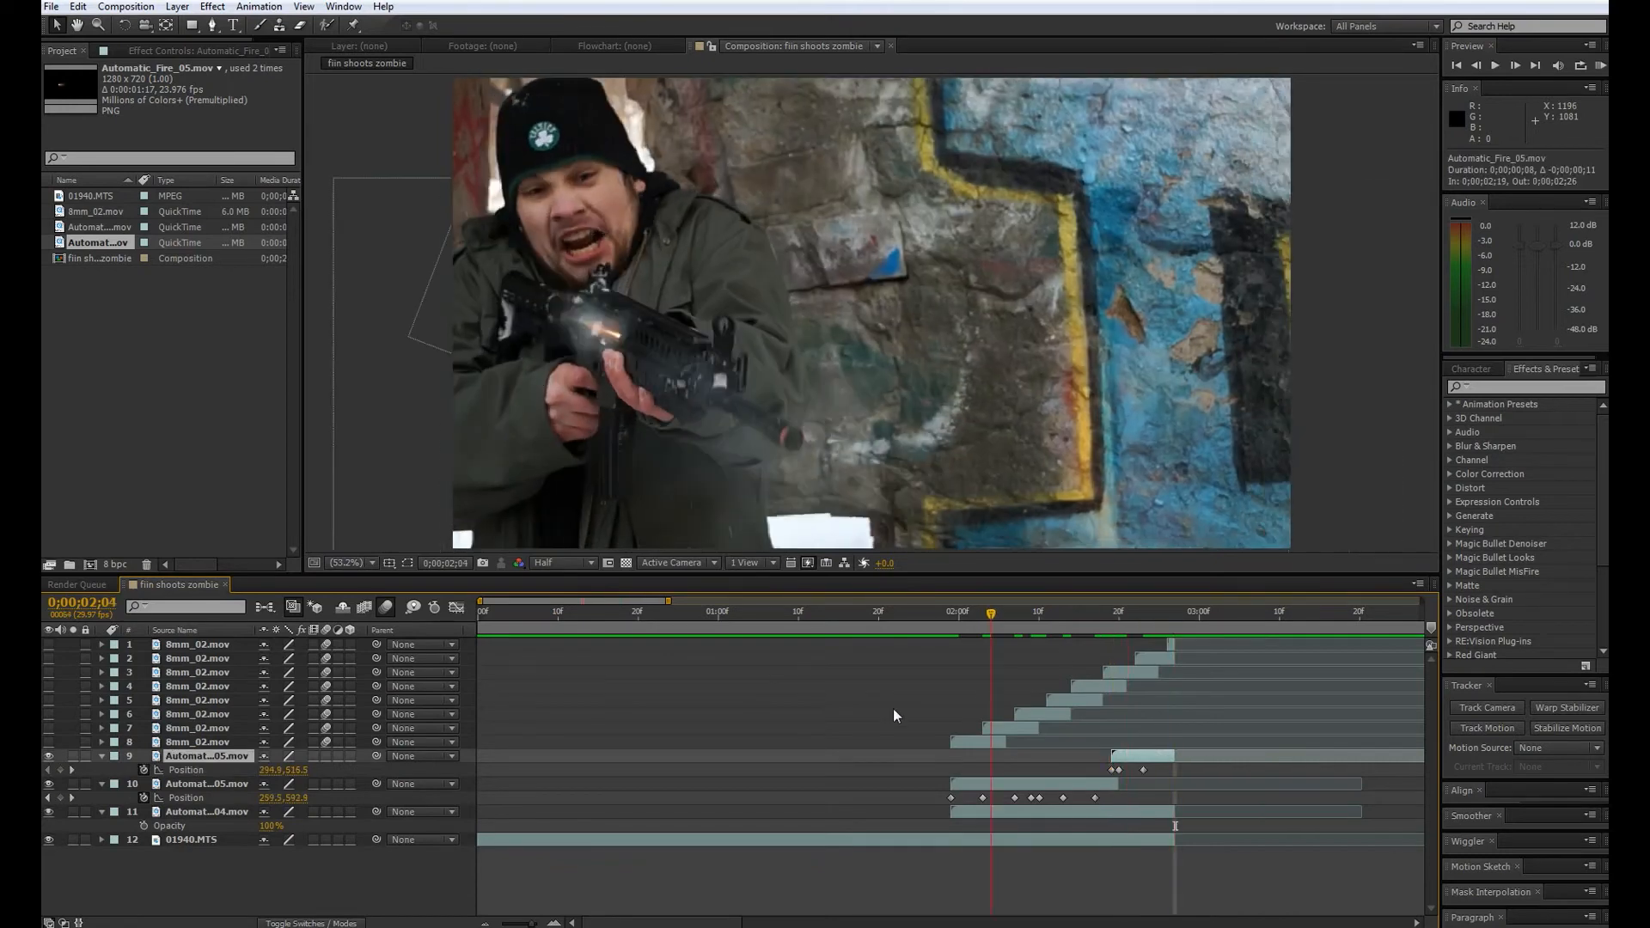
# - Trim the duplicated small flash layer to end at 0;00;02;26 and play back the burst
pyautogui.moveTo(1178, 756); pyautogui.dragTo(1168, 765)
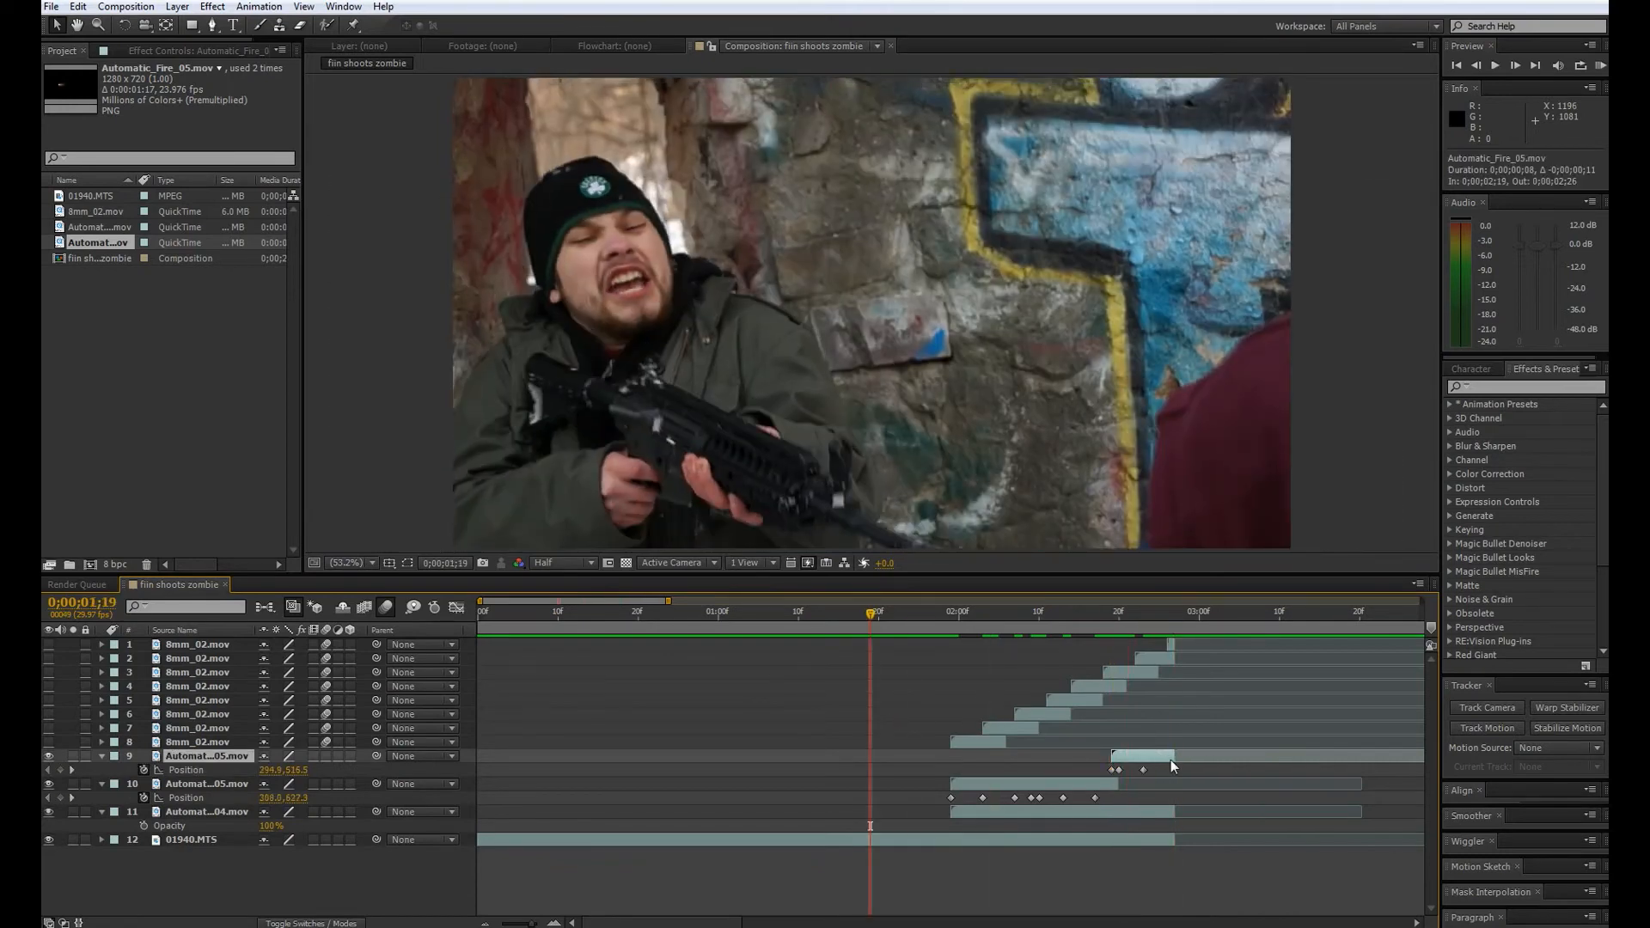
pyautogui.press('space')
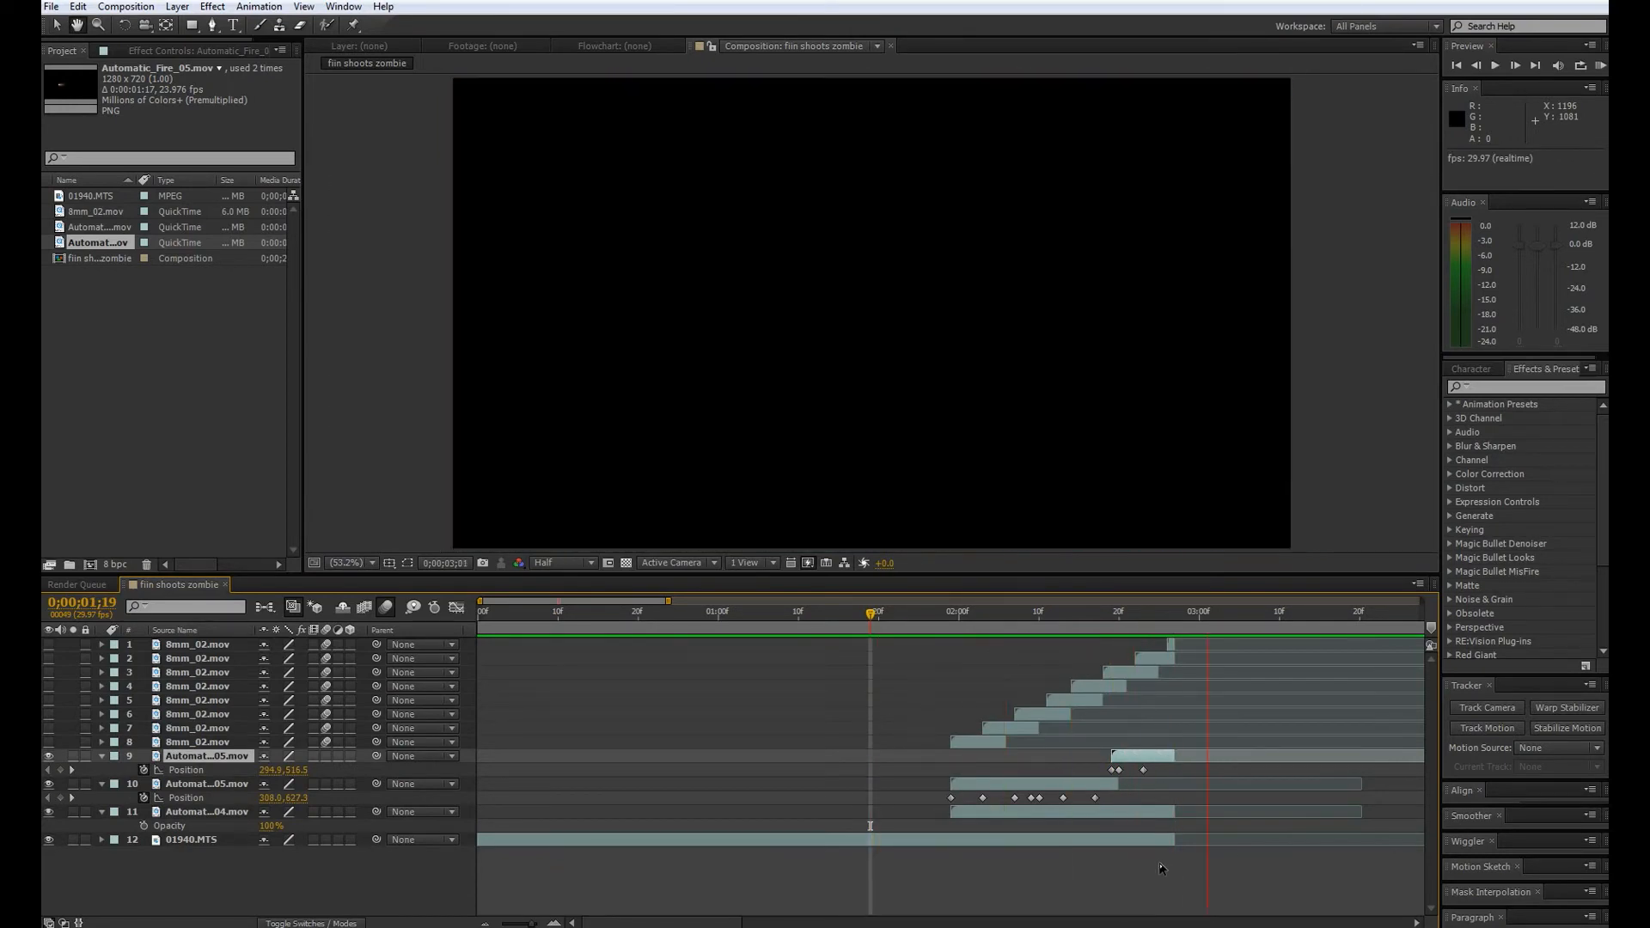
pyautogui.moveTo(1279, 613); pyautogui.dragTo(952, 690)
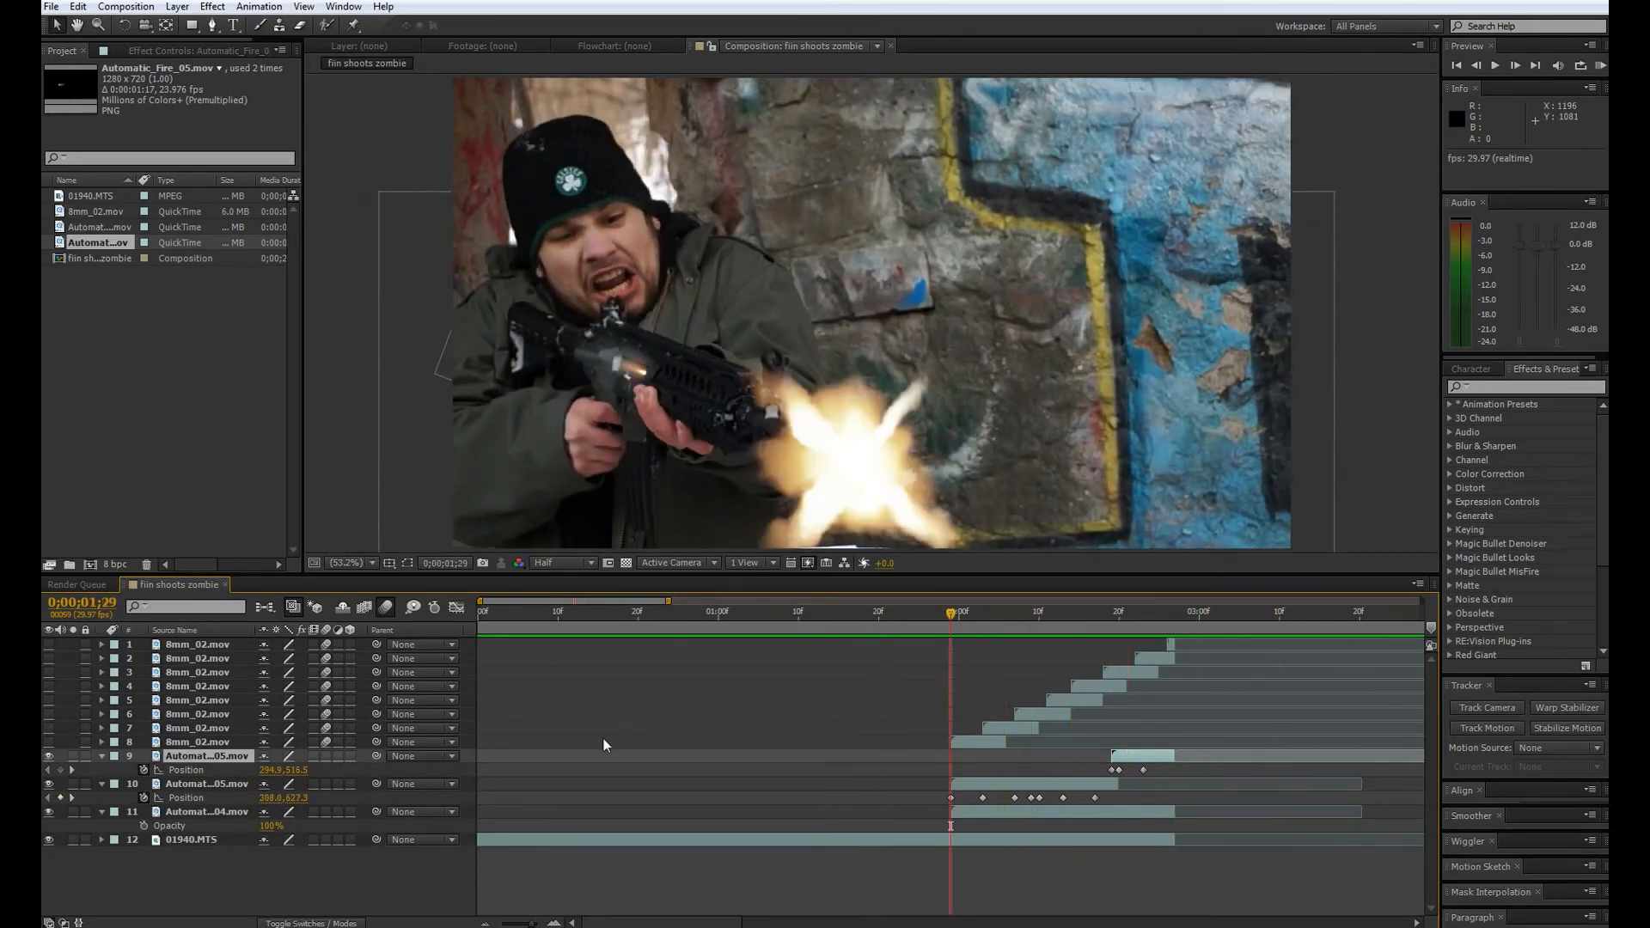
# - Make all the 8mm_02.mov shell layers visible again and preview the burst with the shells and flashes
pyautogui.moveTo(48, 741); pyautogui.dragTo(49, 677)
pyautogui.moveTo(934, 648); pyautogui.dragTo(914, 637)
pyautogui.click(1000, 882)
pyautogui.press('space')
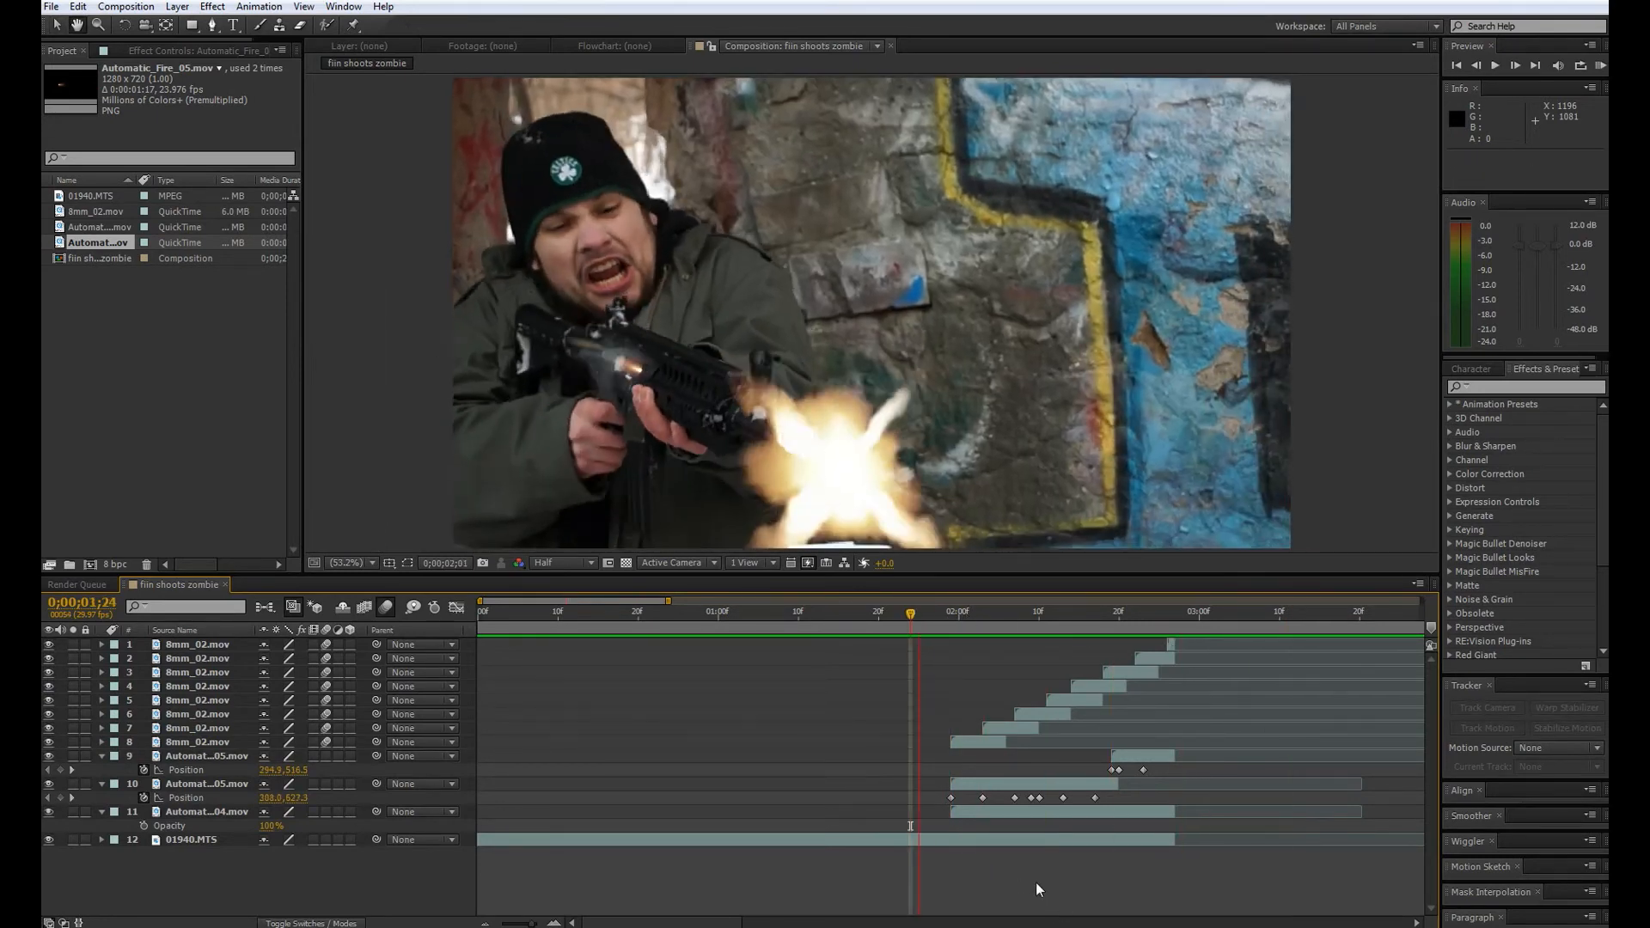
pyautogui.moveTo(1122, 634); pyautogui.dragTo(923, 693)
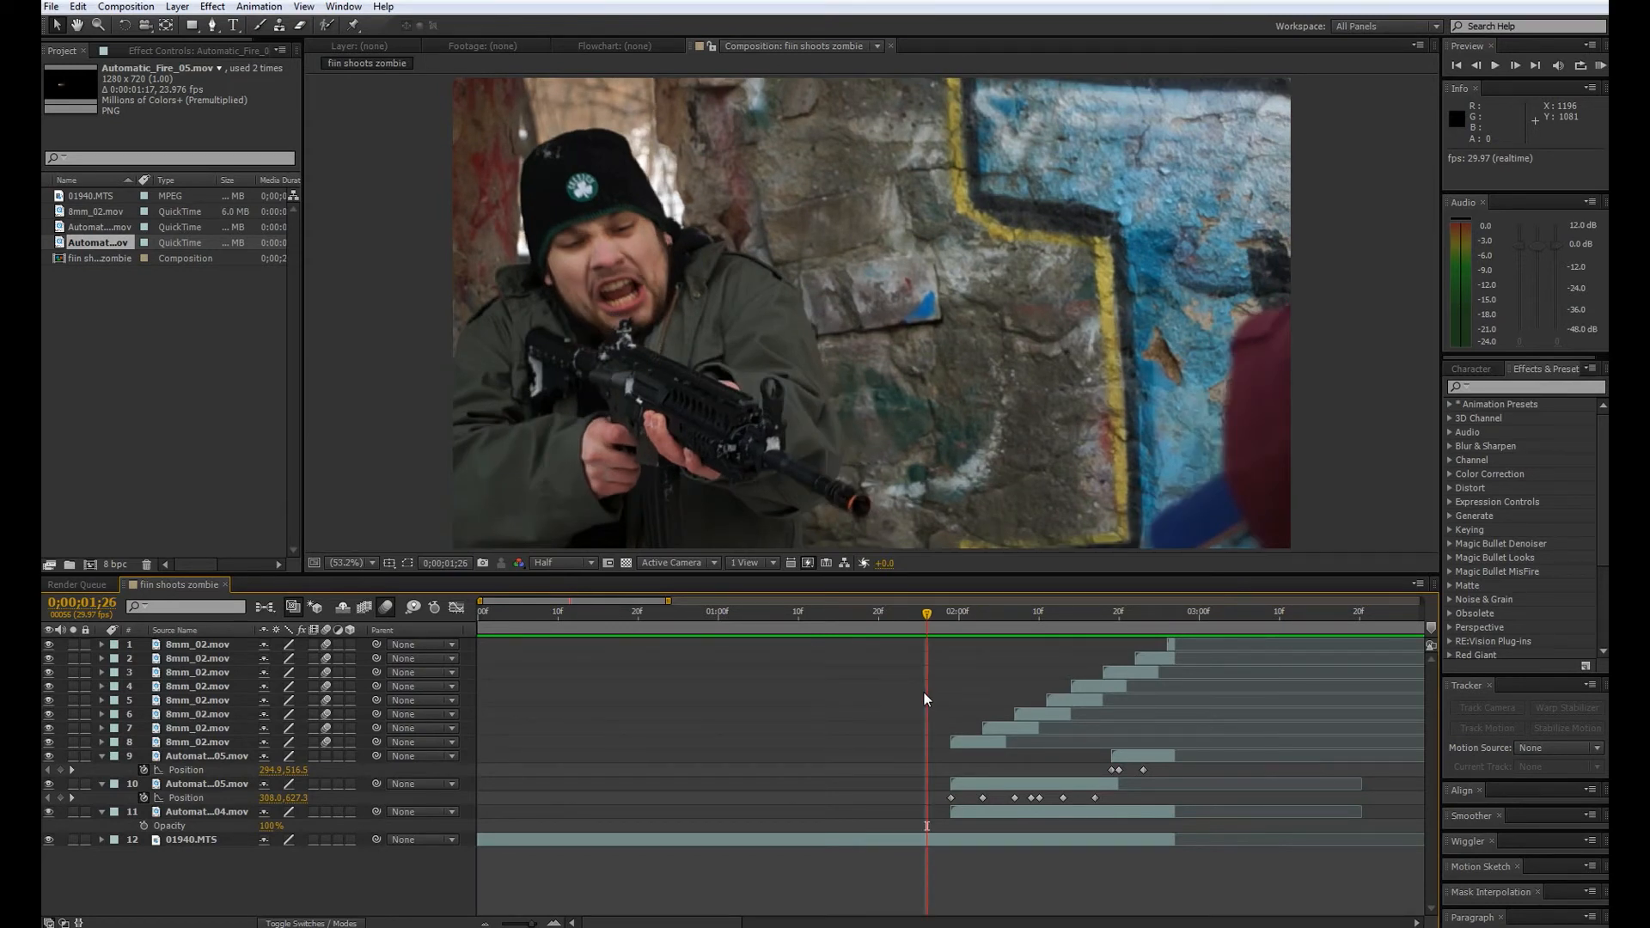
pyautogui.moveTo(946, 614); pyautogui.dragTo(1065, 610)
pyautogui.moveTo(1106, 612); pyautogui.dragTo(1086, 612)
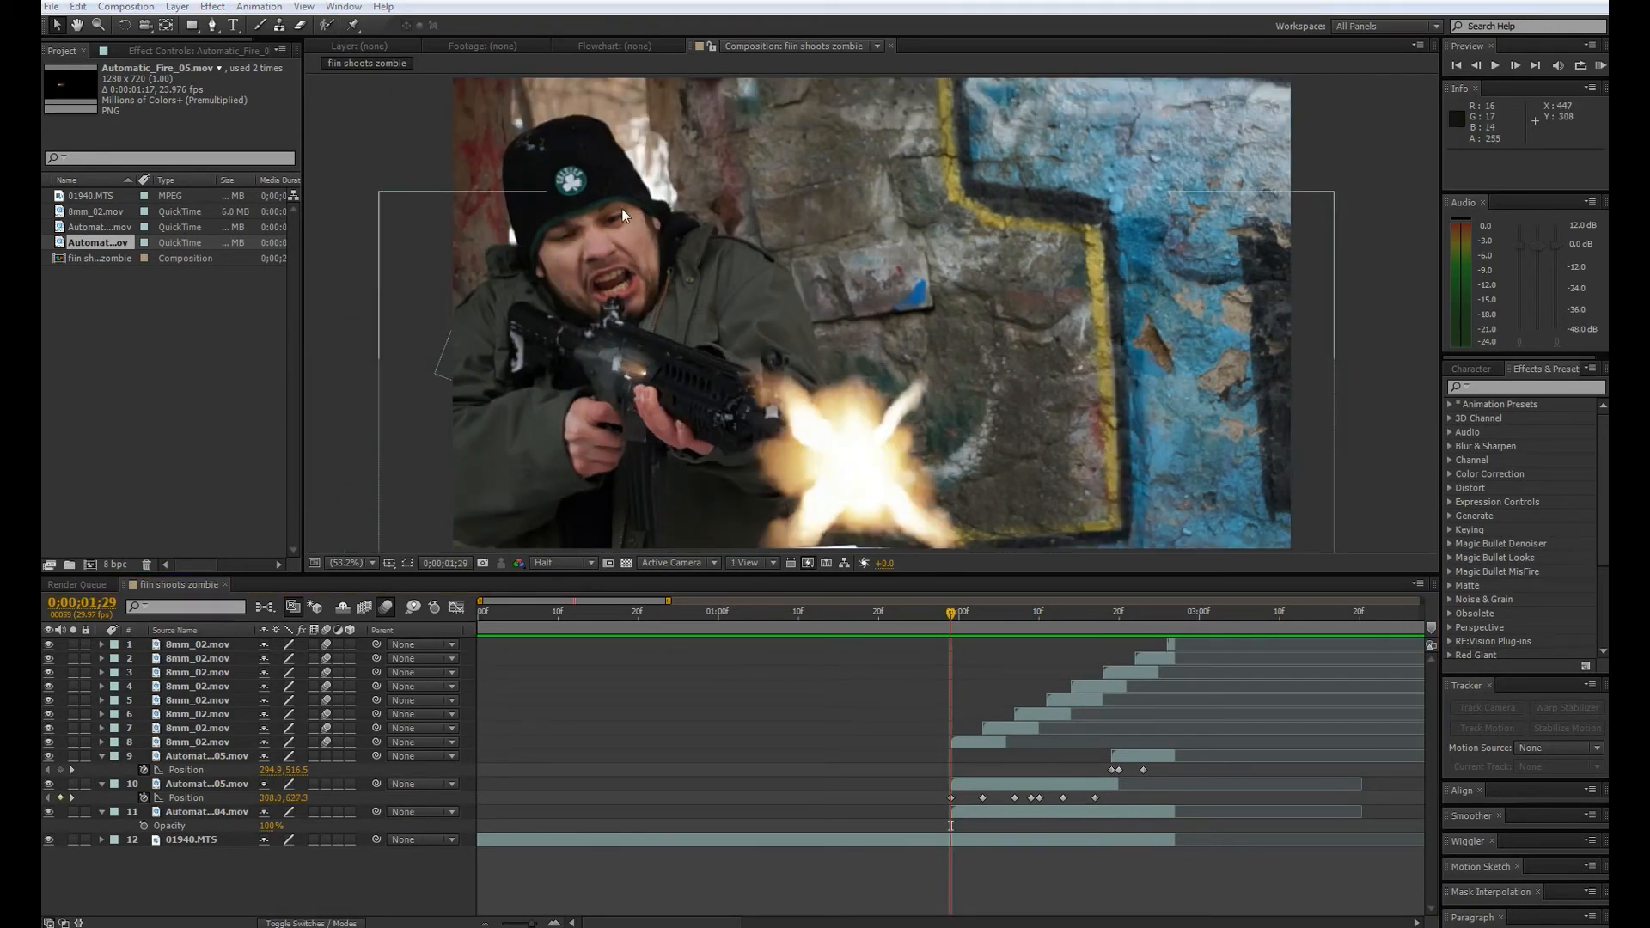
# - Show the Modes column in the timeline
pyautogui.rightClick(446, 634)
pyautogui.moveTo(509, 685)
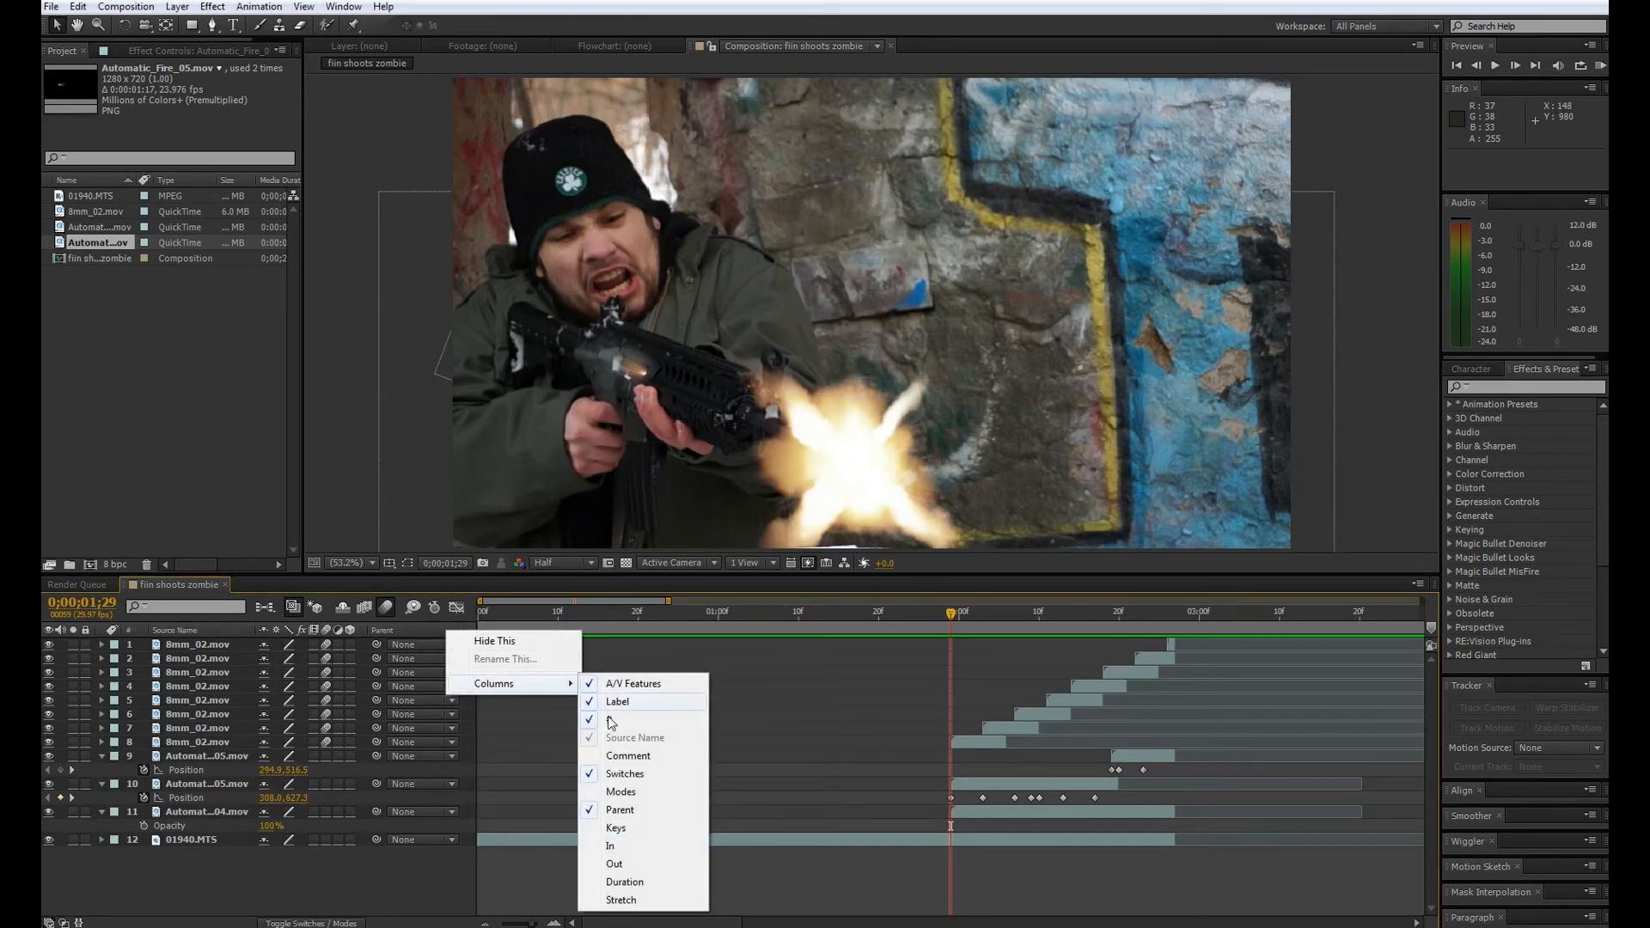
pyautogui.click(620, 791)
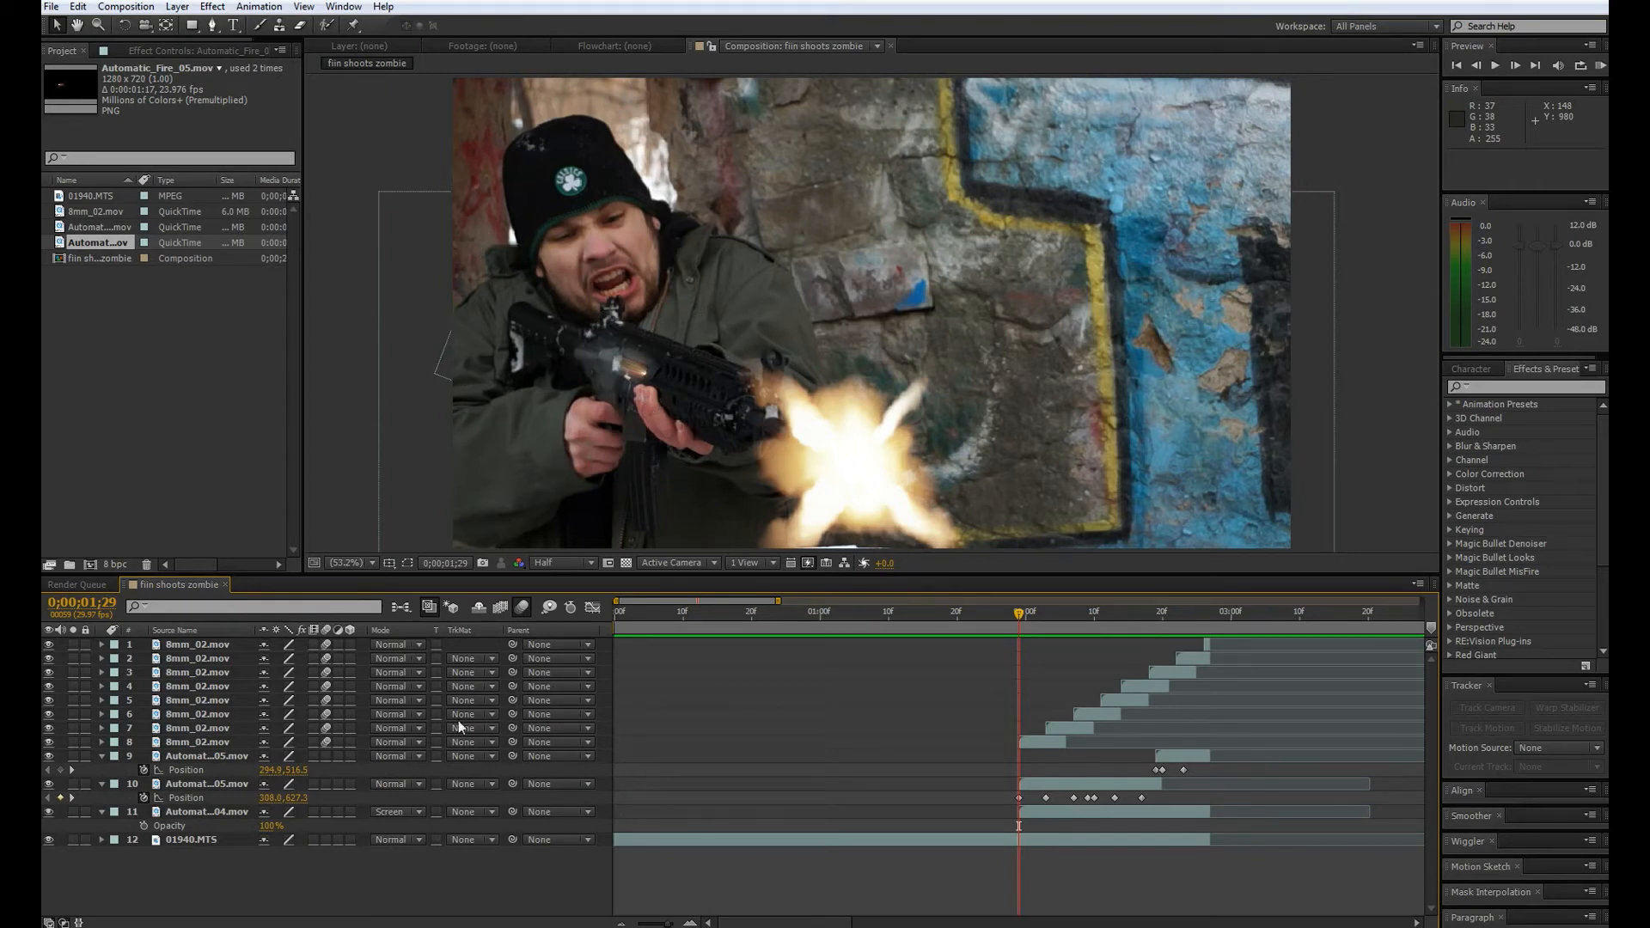
# - Duplicate the 01940.MTS footage layer and set the upper copy's blending mode to Add
pyautogui.click(235, 838)
pyautogui.hotkey('ctrl', 'd')
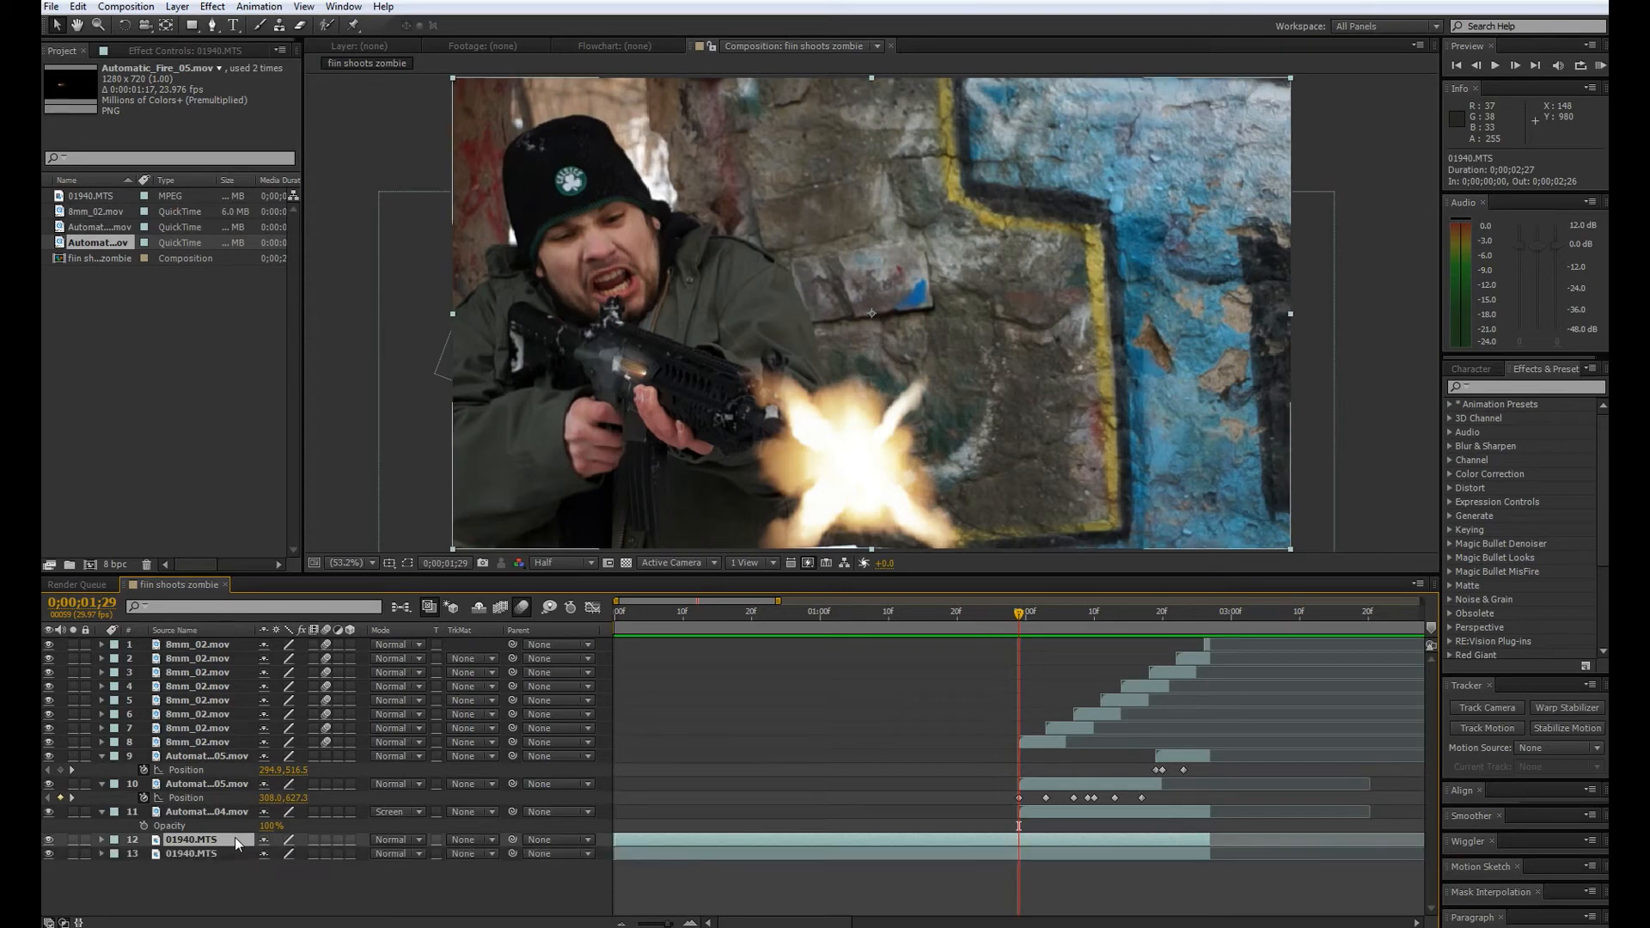
pyautogui.click(420, 843)
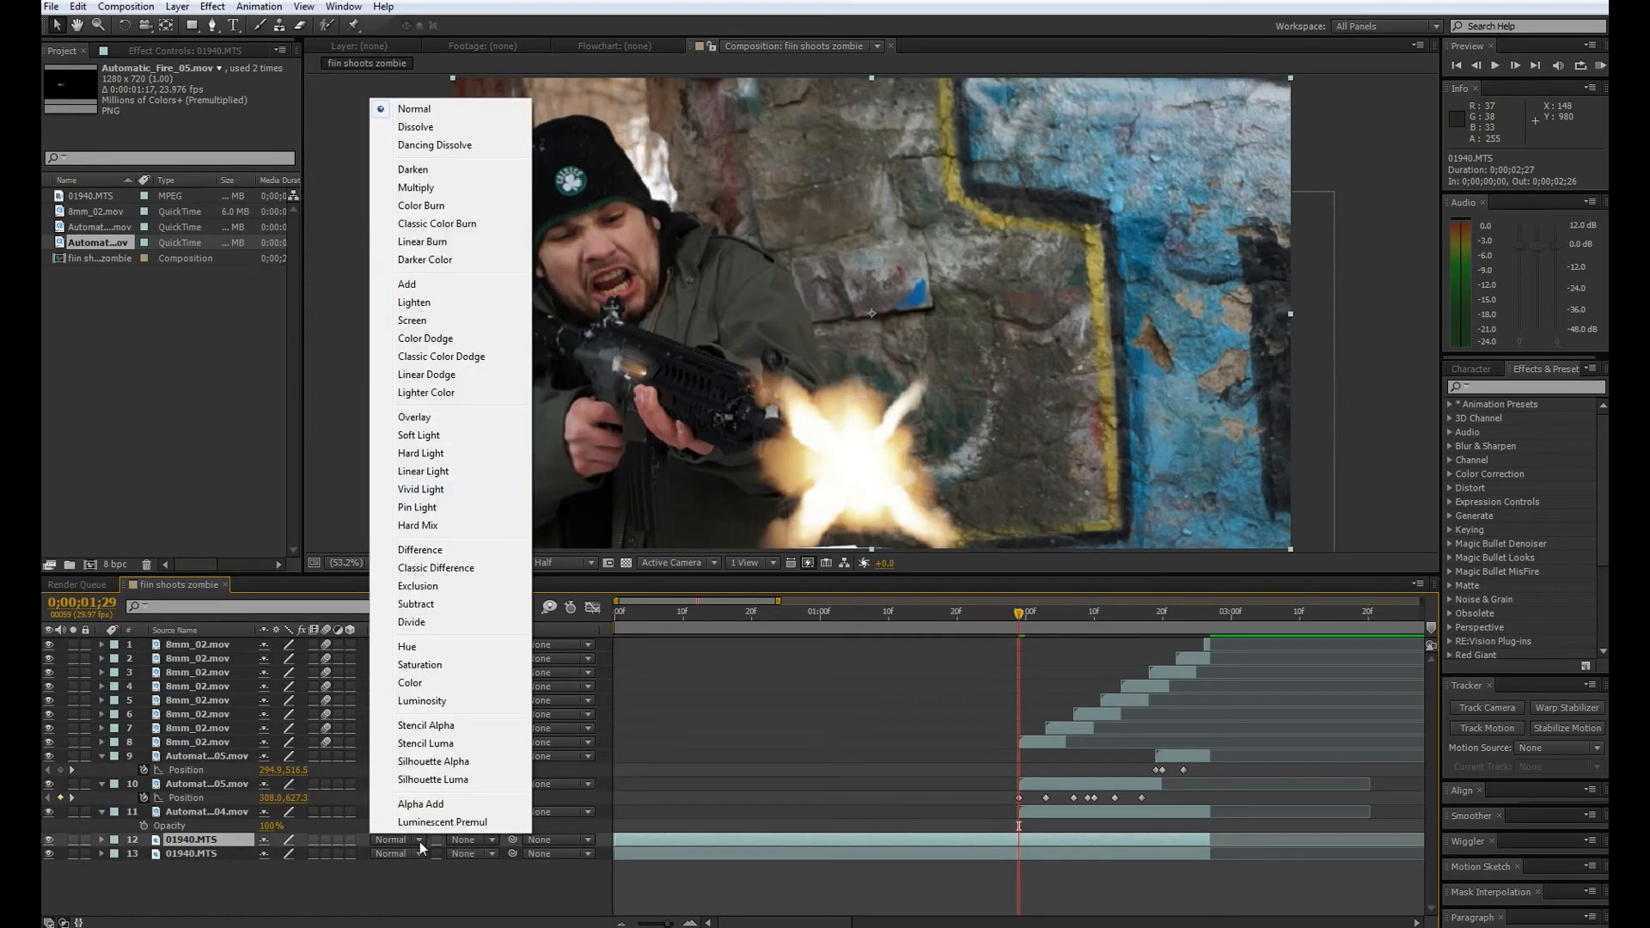
pyautogui.click(407, 284)
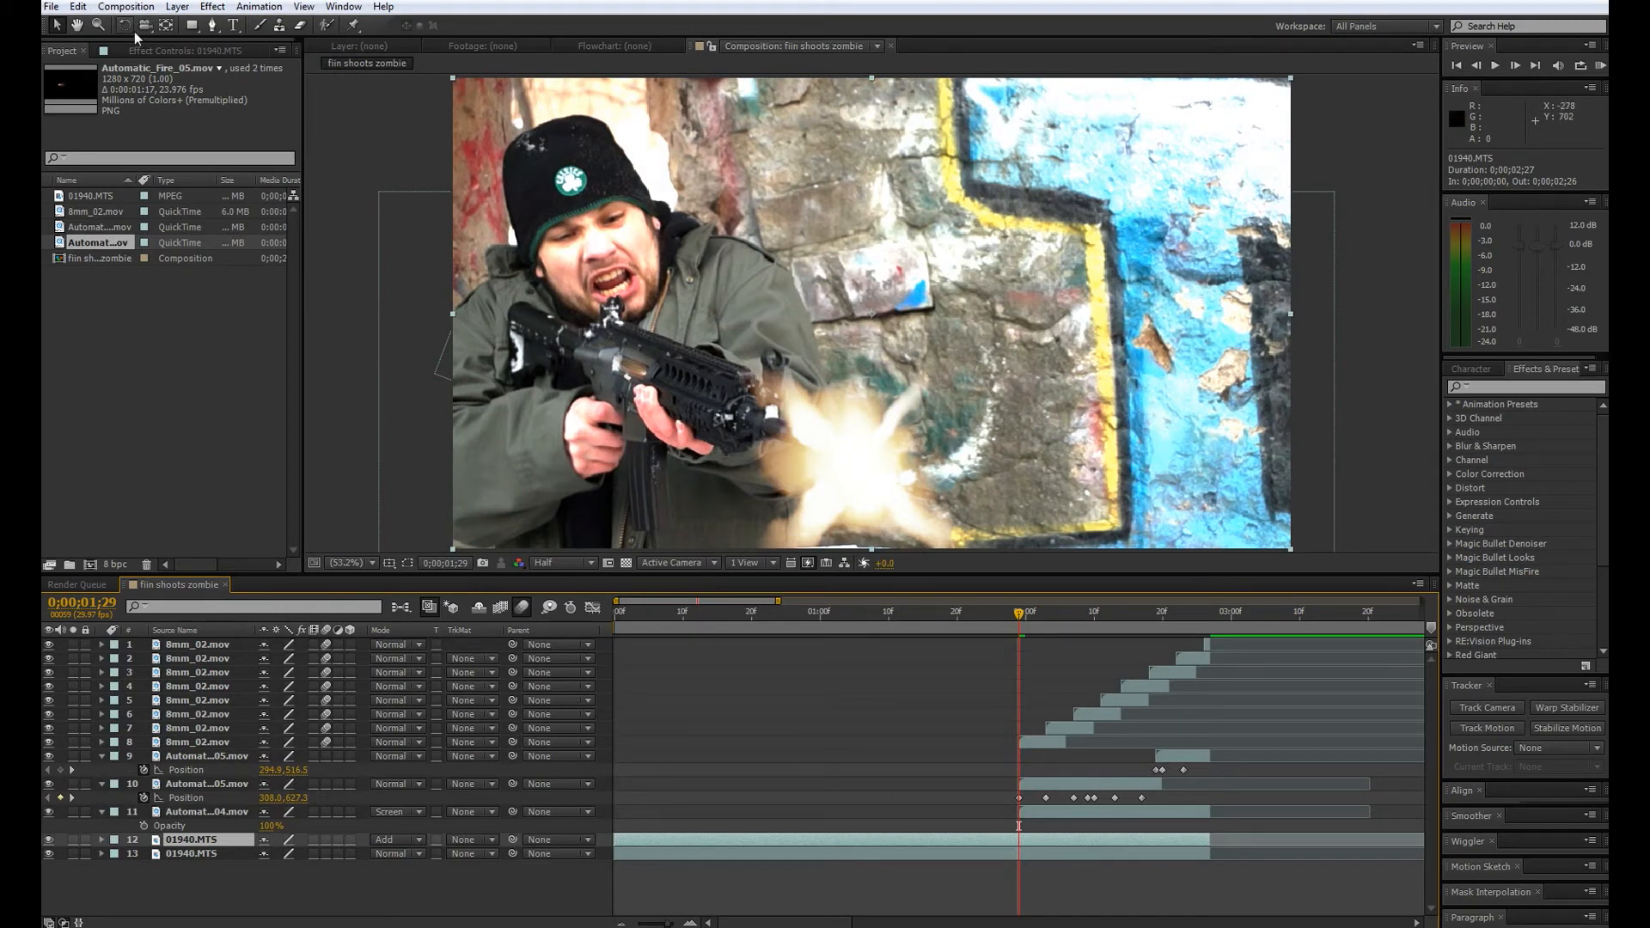
# - Draw a closed Pen tool mask with 28 vertices around the man's head, torso and rifle on the upper 01940.MTS layer
pyautogui.click(213, 26)
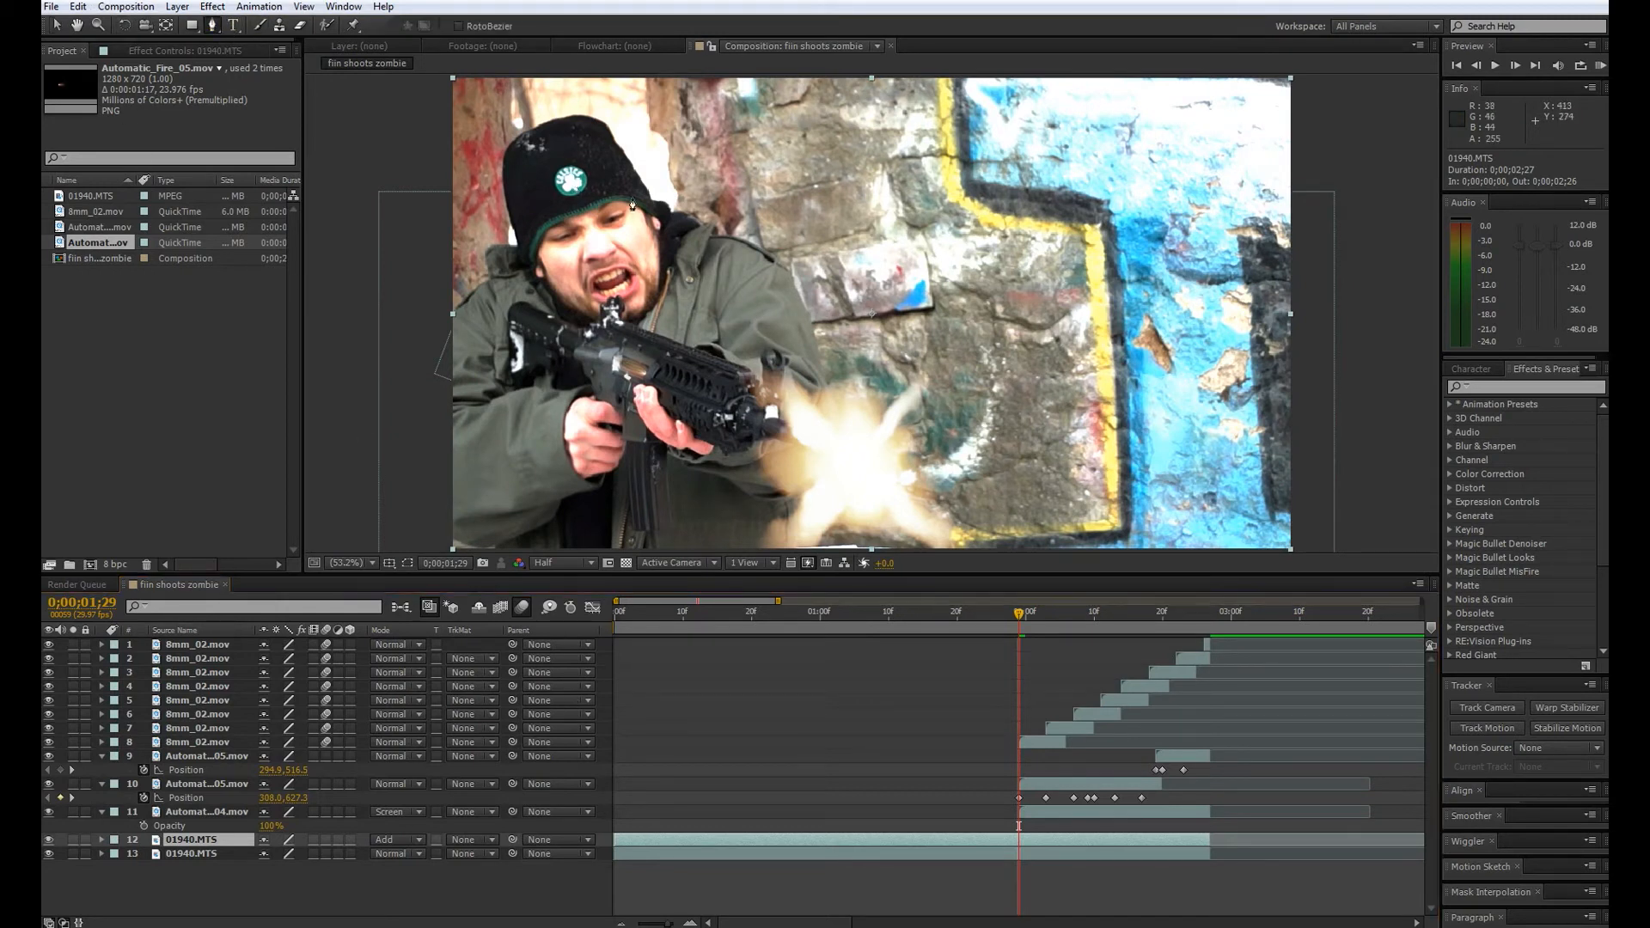
pyautogui.click(594, 121)
pyautogui.click(547, 127)
pyautogui.click(514, 142)
pyautogui.click(510, 172)
pyautogui.click(512, 207)
pyautogui.click(520, 232)
pyautogui.click(526, 254)
pyautogui.click(524, 277)
pyautogui.click(502, 301)
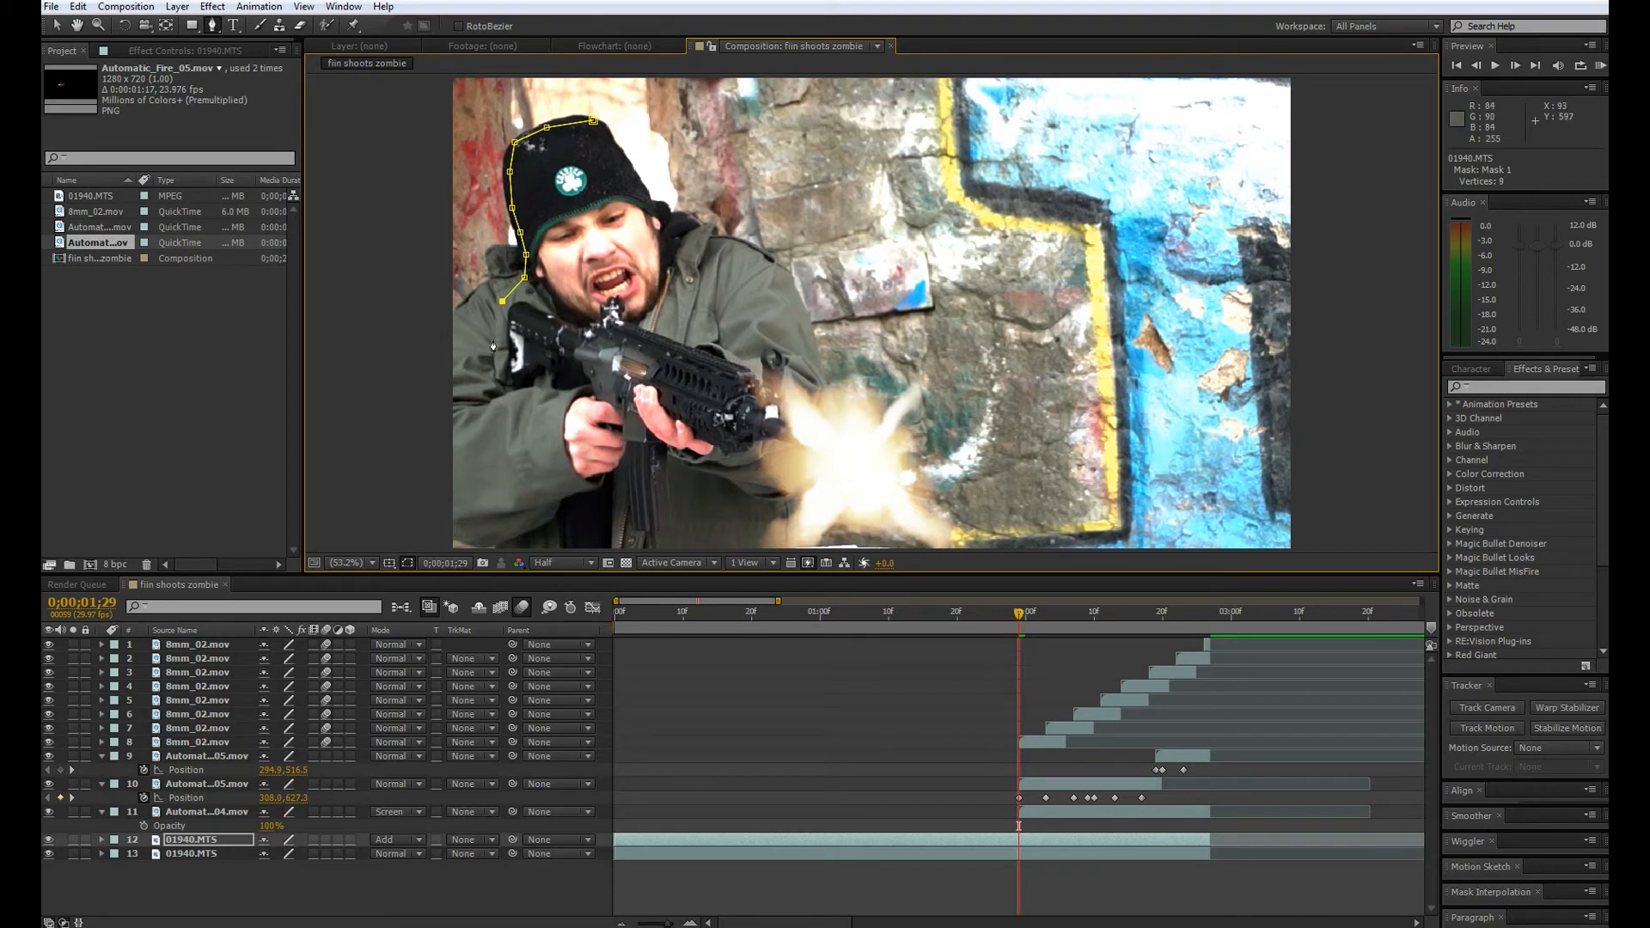
pyautogui.click(475, 337)
pyautogui.click(473, 381)
pyautogui.click(503, 500)
pyautogui.click(548, 517)
pyautogui.click(595, 518)
pyautogui.click(656, 519)
pyautogui.click(713, 507)
pyautogui.click(746, 475)
pyautogui.click(772, 427)
pyautogui.click(792, 373)
pyautogui.click(798, 334)
pyautogui.click(780, 290)
pyautogui.click(759, 269)
pyautogui.click(708, 244)
pyautogui.click(680, 229)
pyautogui.click(640, 200)
pyautogui.click(628, 178)
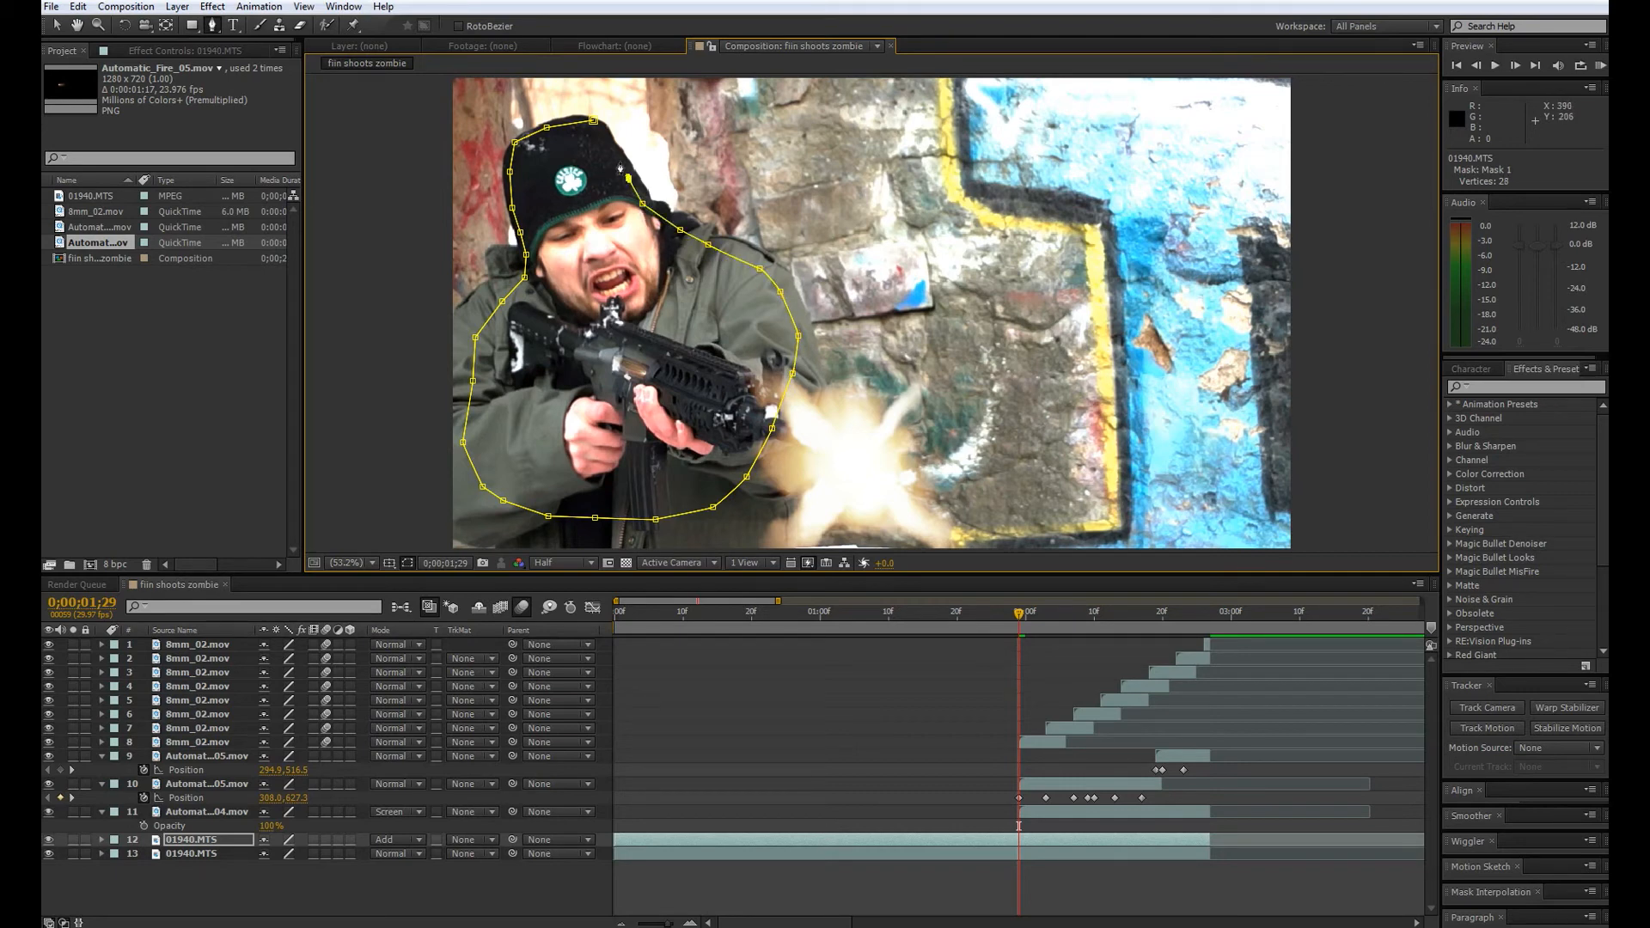
pyautogui.click(592, 120)
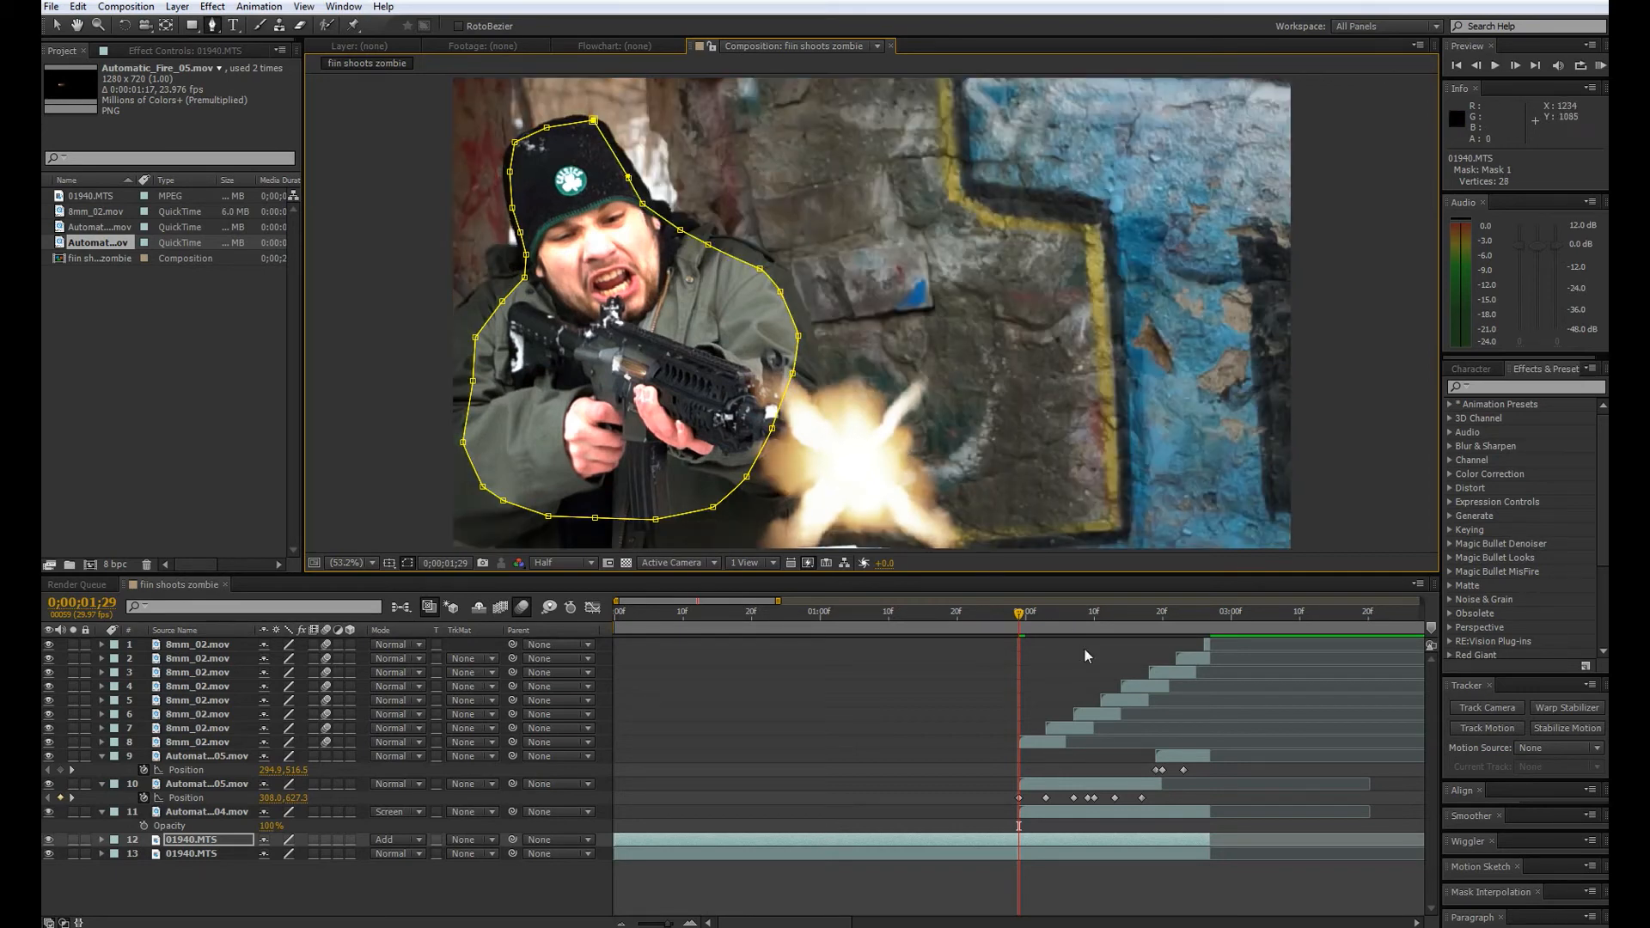
# - Set Mask 1's feather to 167 pixels and start keyframing its mask path at 0;00;01;29
pyautogui.click(1049, 810)
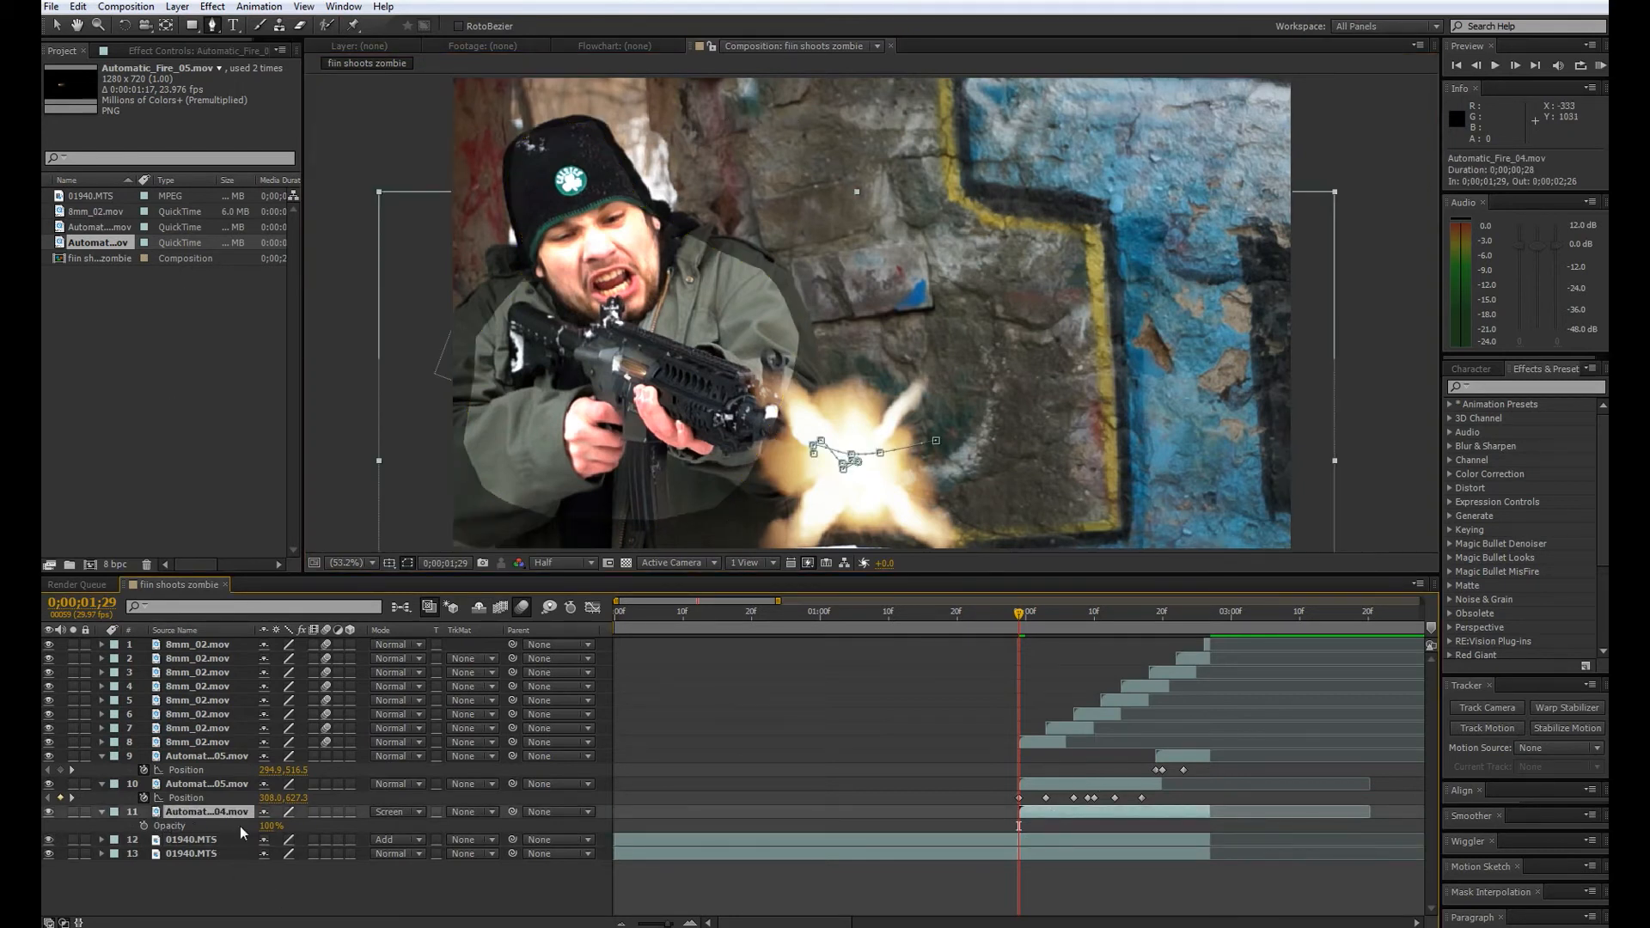
pyautogui.click(102, 839)
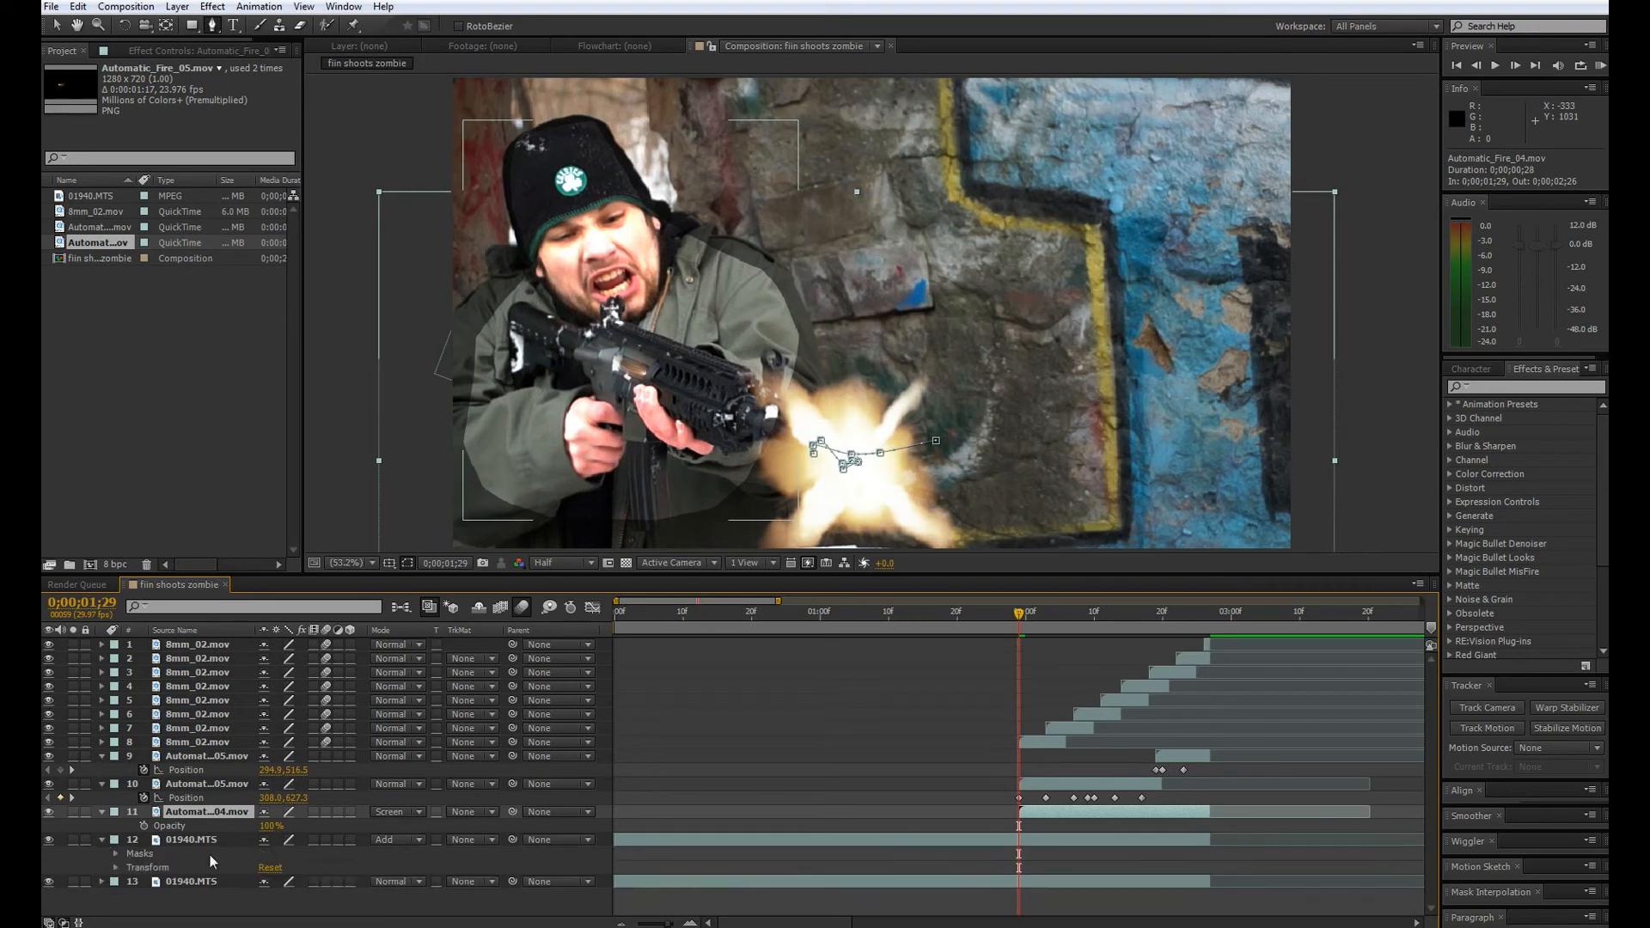
pyautogui.click(116, 853)
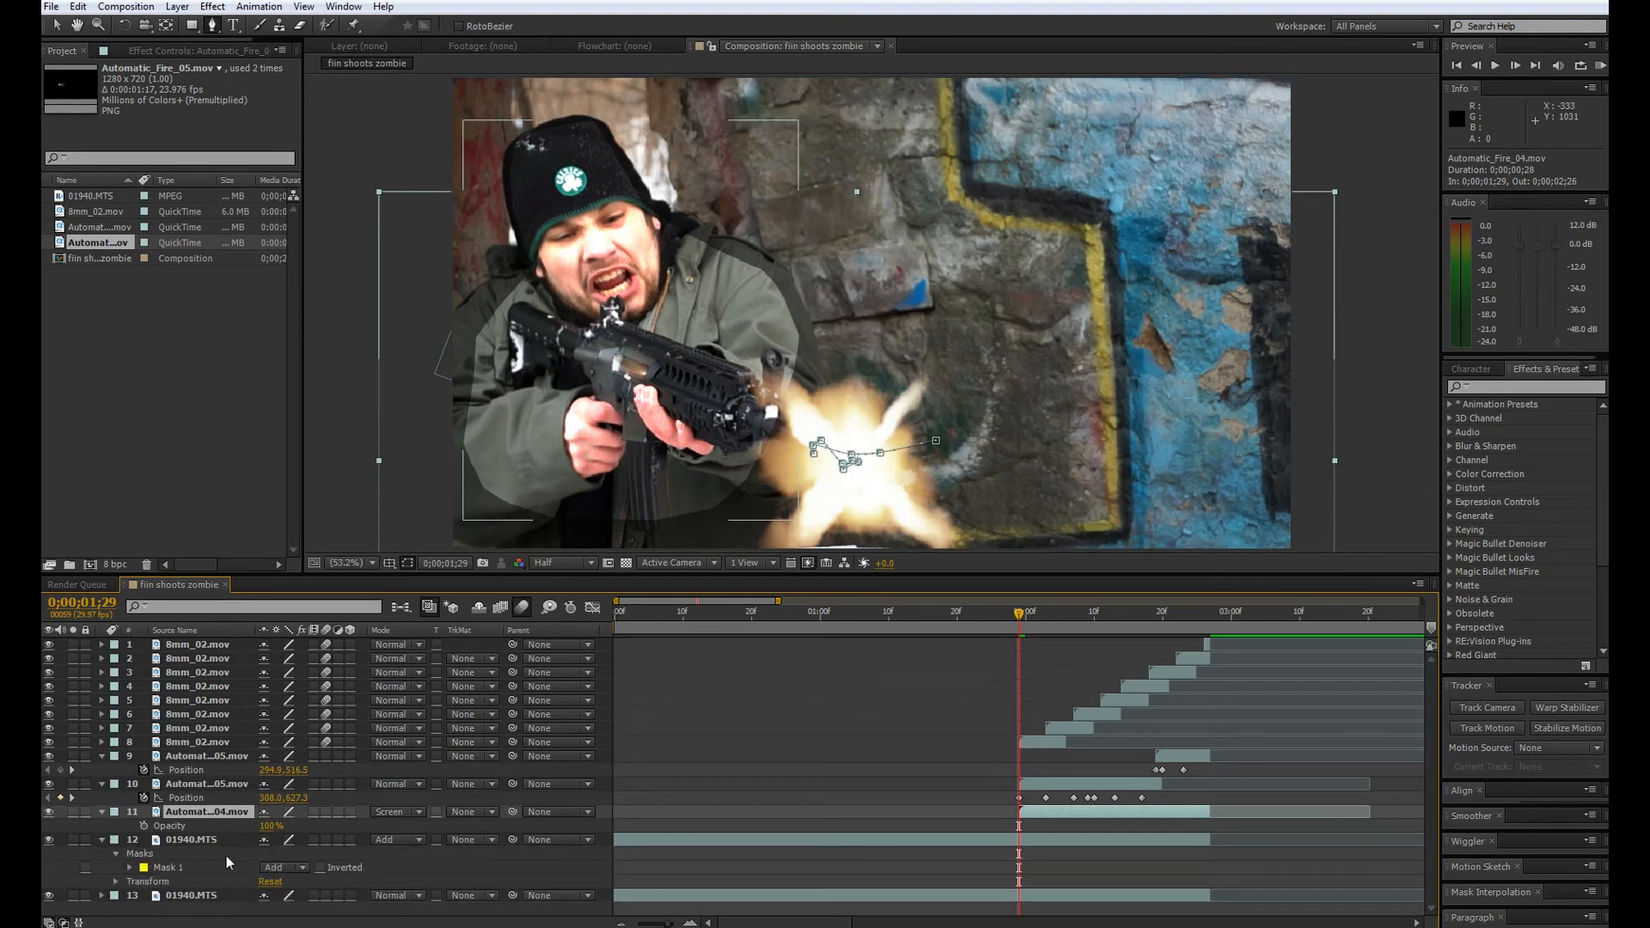
pyautogui.click(129, 867)
pyautogui.scroll(-2, 459, 875)
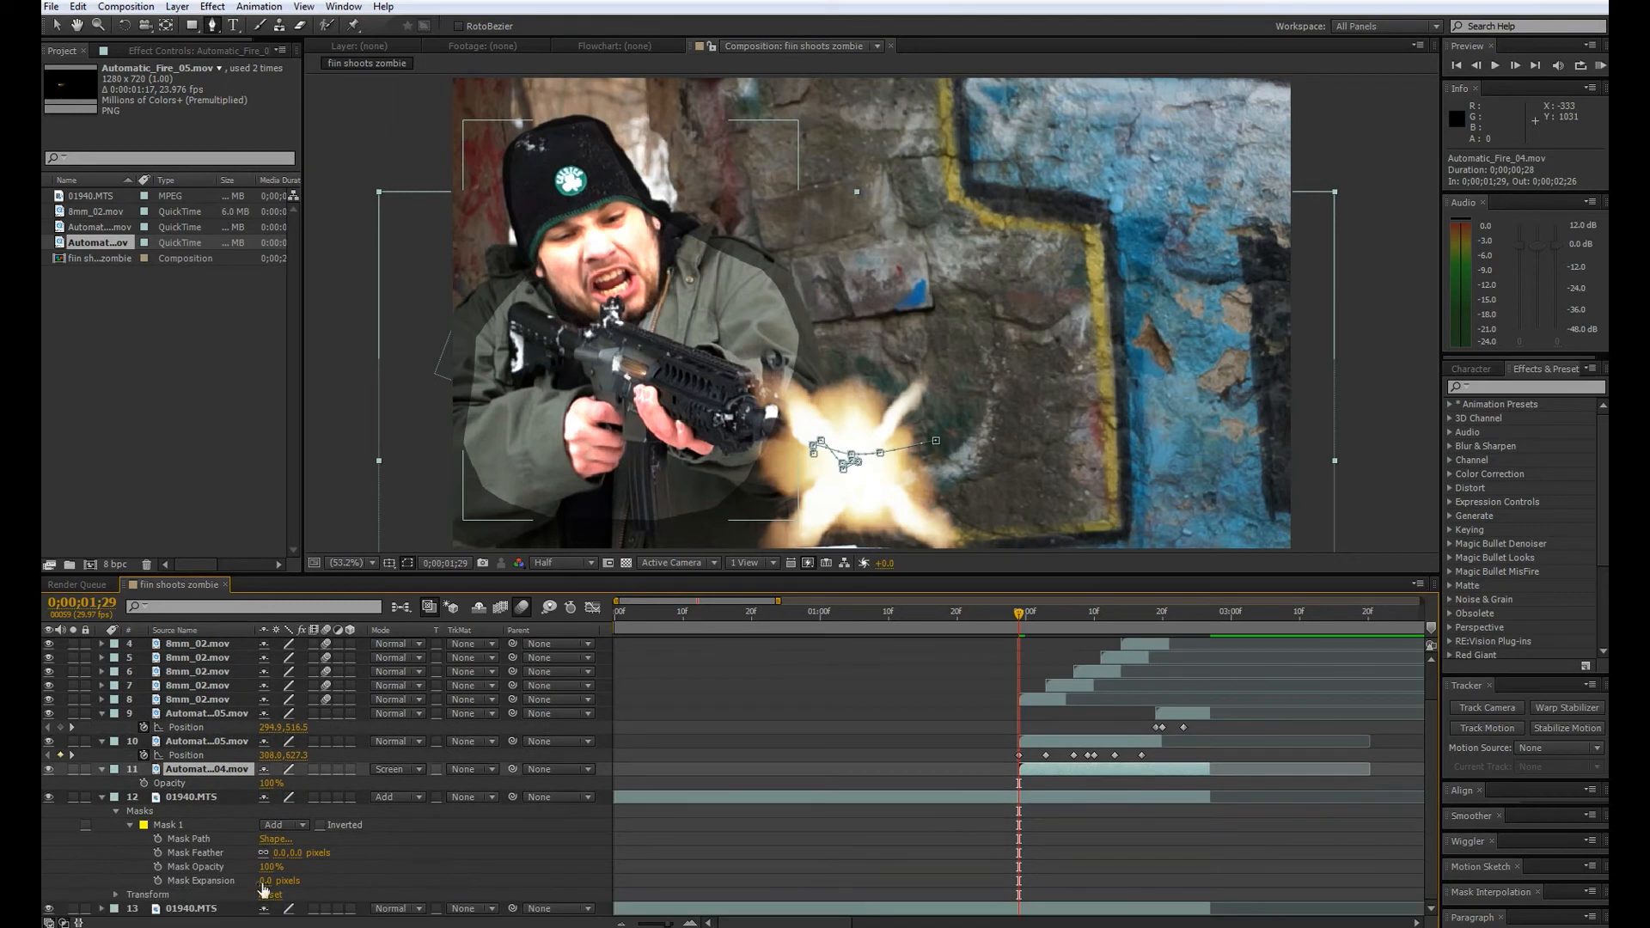
pyautogui.moveTo(284, 852); pyautogui.dragTo(460, 860)
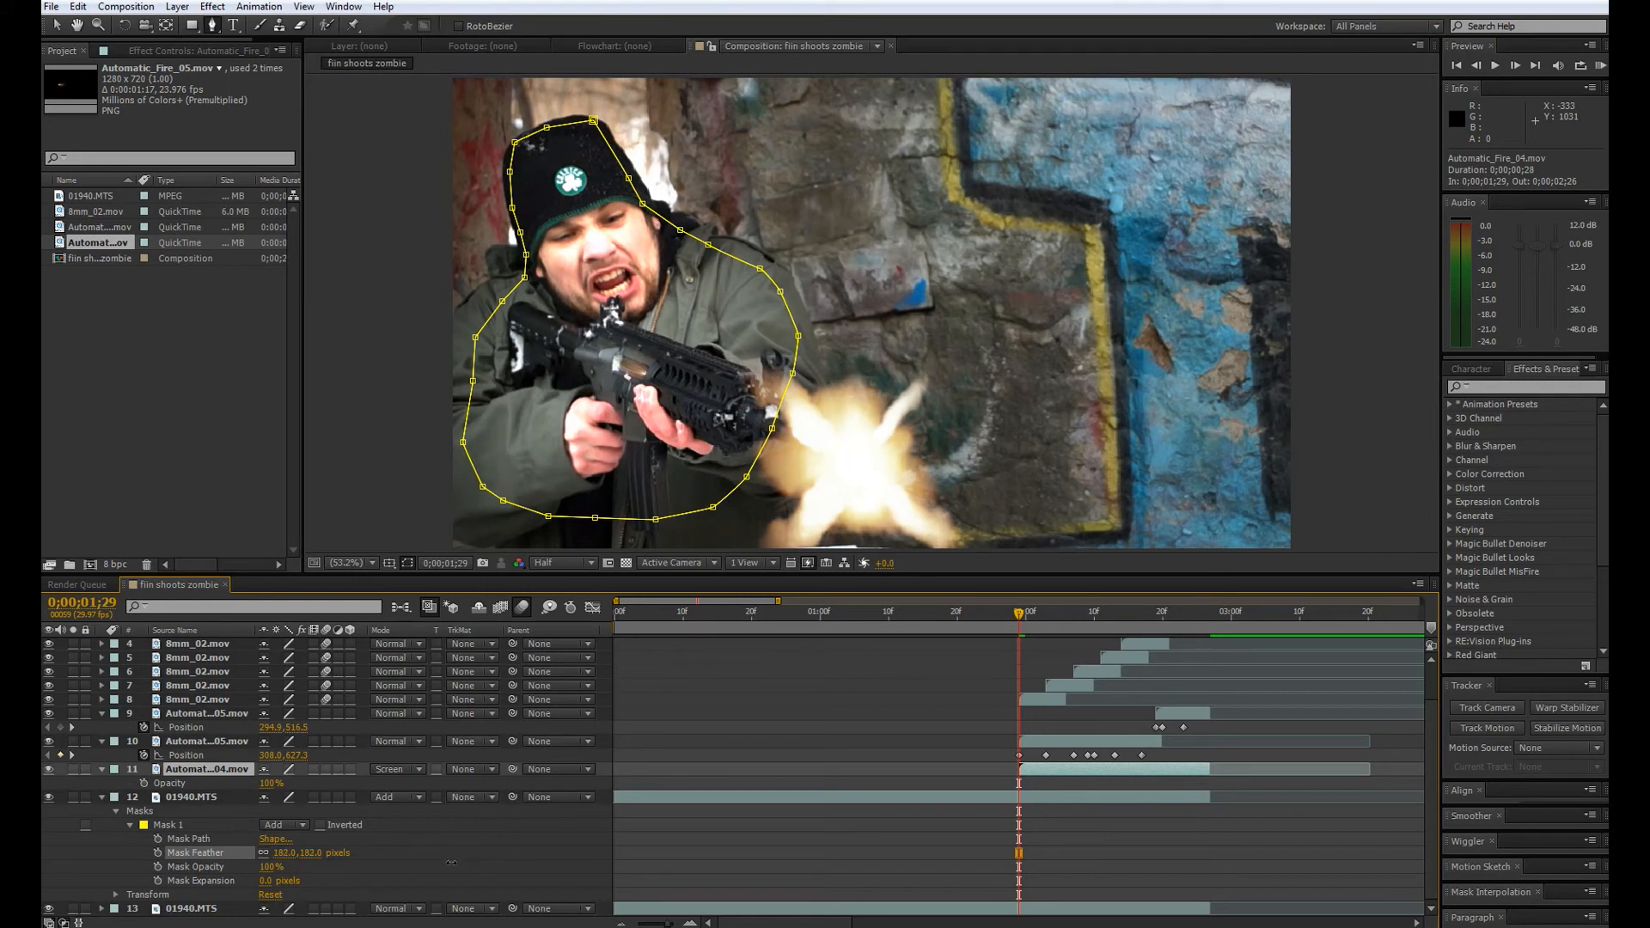
pyautogui.moveTo(457, 862)
pyautogui.mouseDown()
pyautogui.moveTo(303, 880)
pyautogui.moveTo(426, 854)
pyautogui.mouseUp()
pyautogui.moveTo(423, 854); pyautogui.dragTo(421, 861)
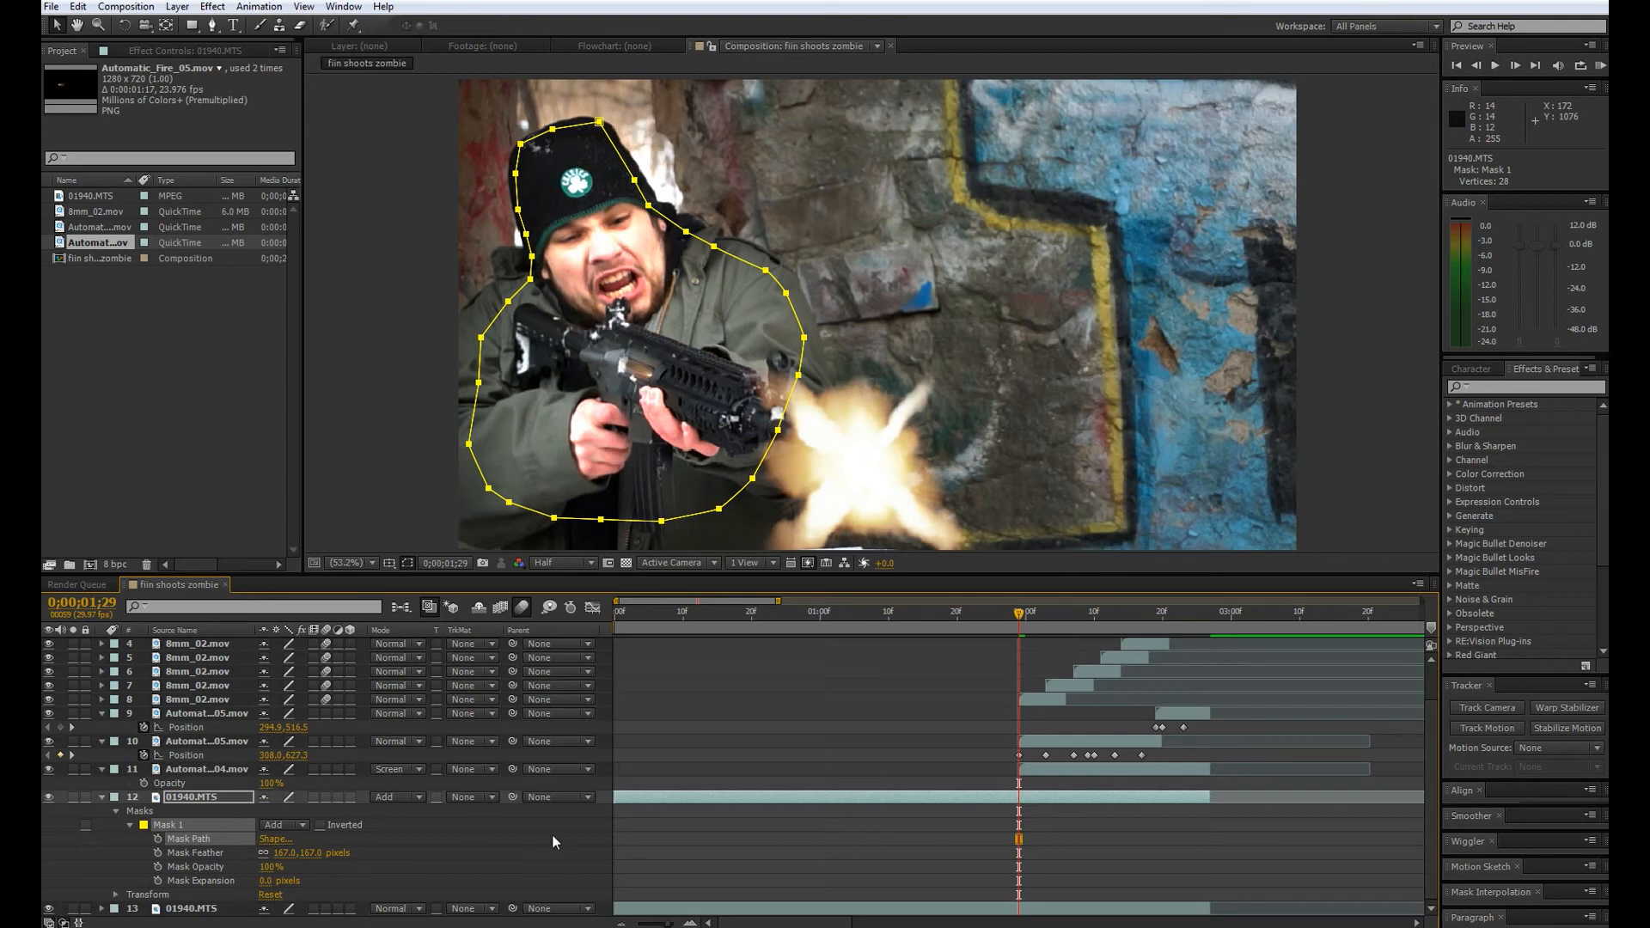
pyautogui.click(159, 838)
# - Step through the burst up to 0;00;02;26 and back to examine how well the mask stays over the man
pyautogui.press('pagedown')
pyautogui.press('pagedown')
pyautogui.press('pagedown')
pyautogui.press('pagedown')
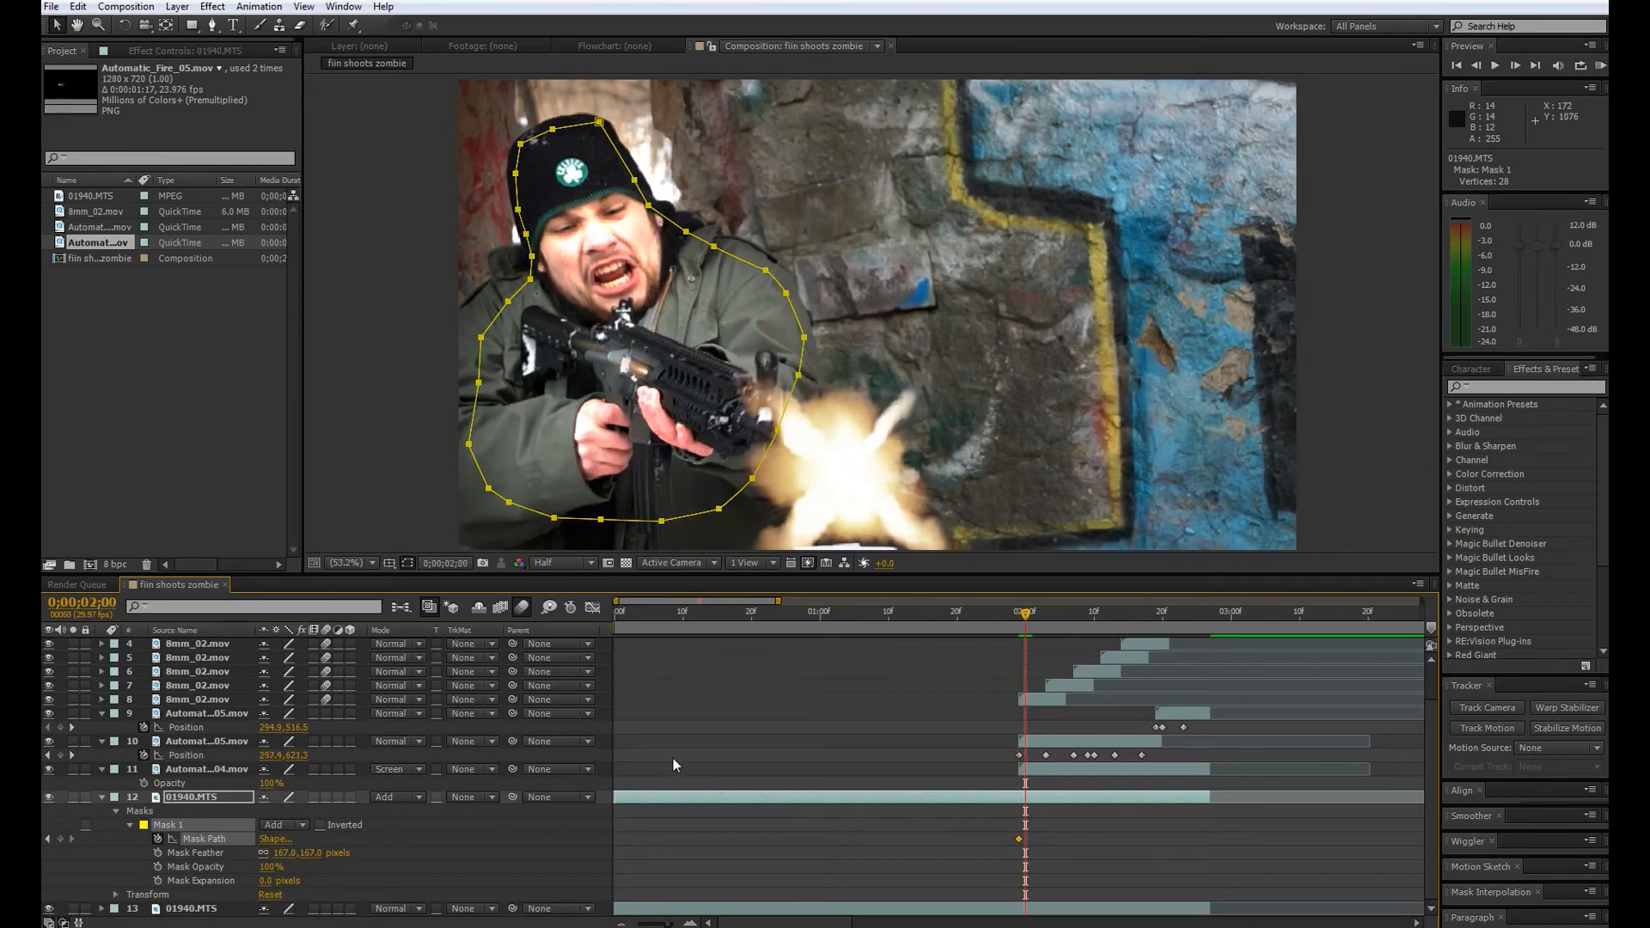
pyautogui.press('pagedown')
pyautogui.press('pagedown')
pyautogui.press('pagedown')
pyautogui.press('pagedown')
pyautogui.press('pagedown')
pyautogui.press('pagedown')
pyautogui.press('pagedown')
pyautogui.press('pagedown')
pyautogui.press('pagedown')
pyautogui.press('pagedown')
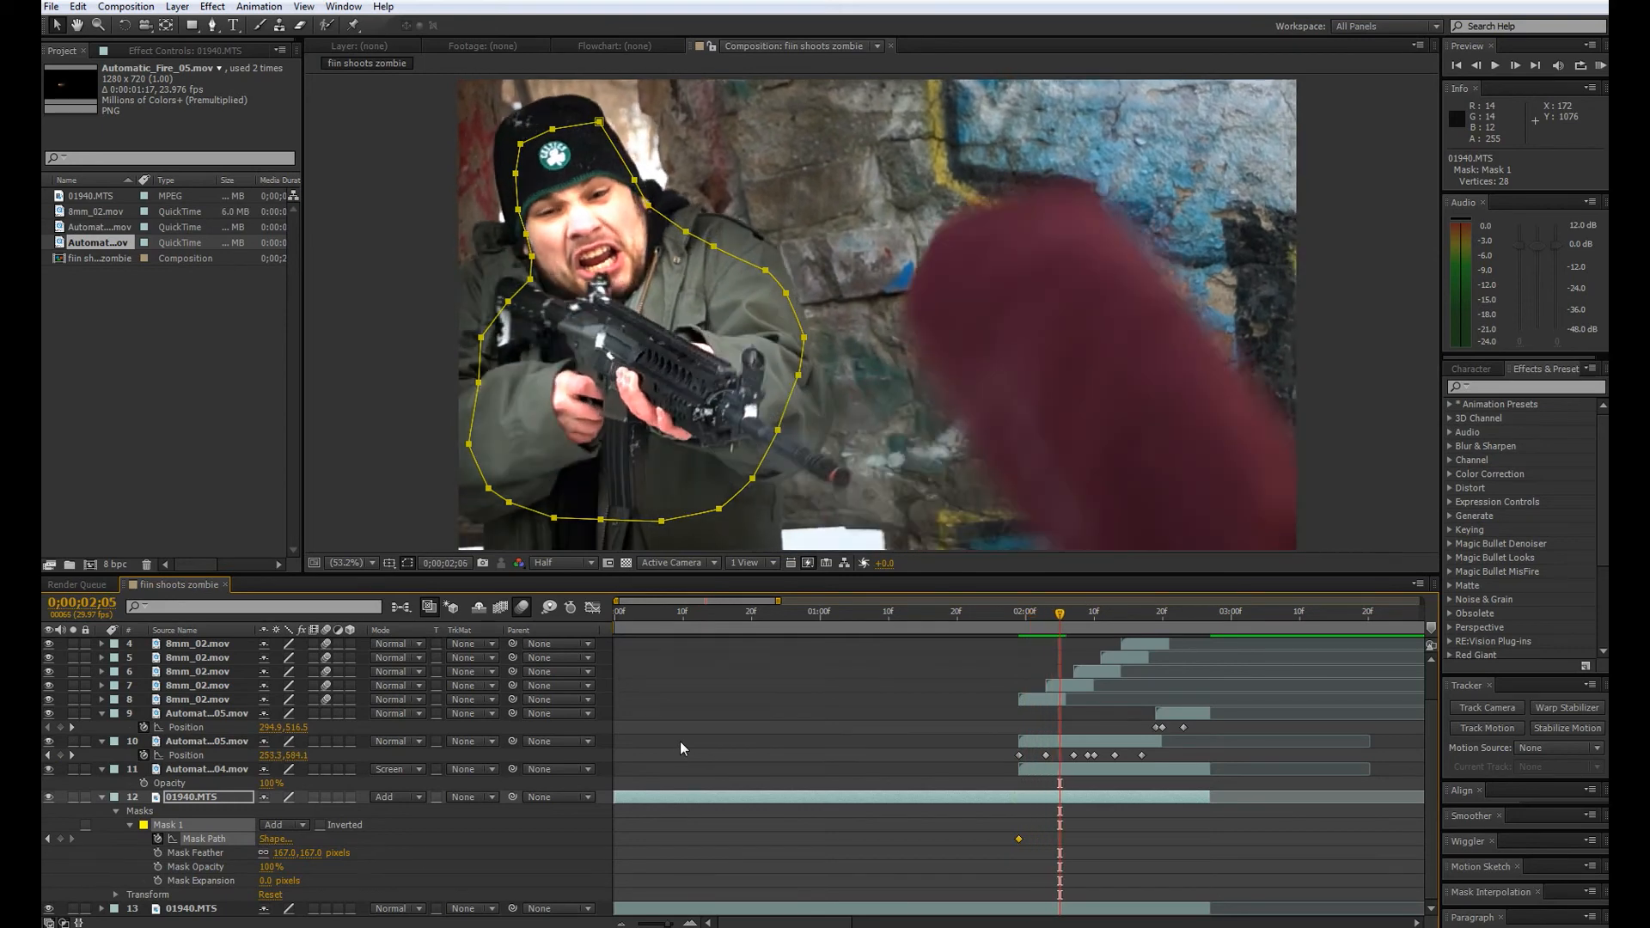
pyautogui.press('pagedown')
pyautogui.press('pagedown')
pyautogui.press('pagedown')
pyautogui.press('pagedown')
pyautogui.press('pagedown')
pyautogui.press('pagedown')
pyautogui.press('pagedown')
pyautogui.press('pagedown')
pyautogui.press('pagedown')
pyautogui.press('pagedown')
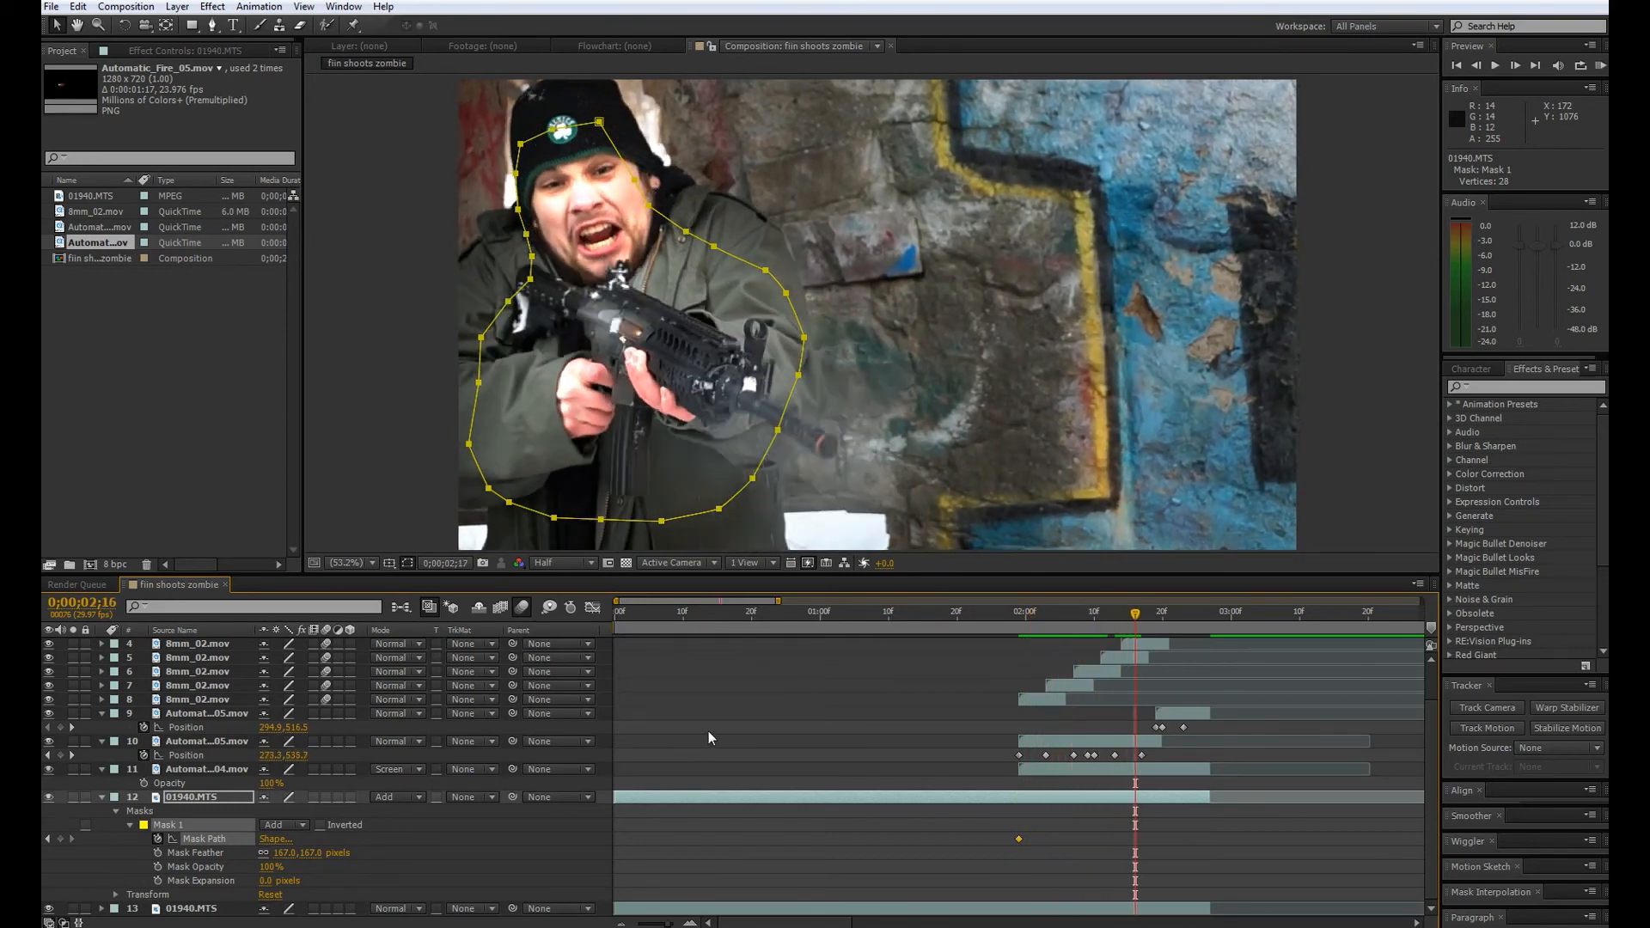
pyautogui.press('pagedown')
pyautogui.press('pagedown')
pyautogui.press('pagedown')
pyautogui.press('pagedown')
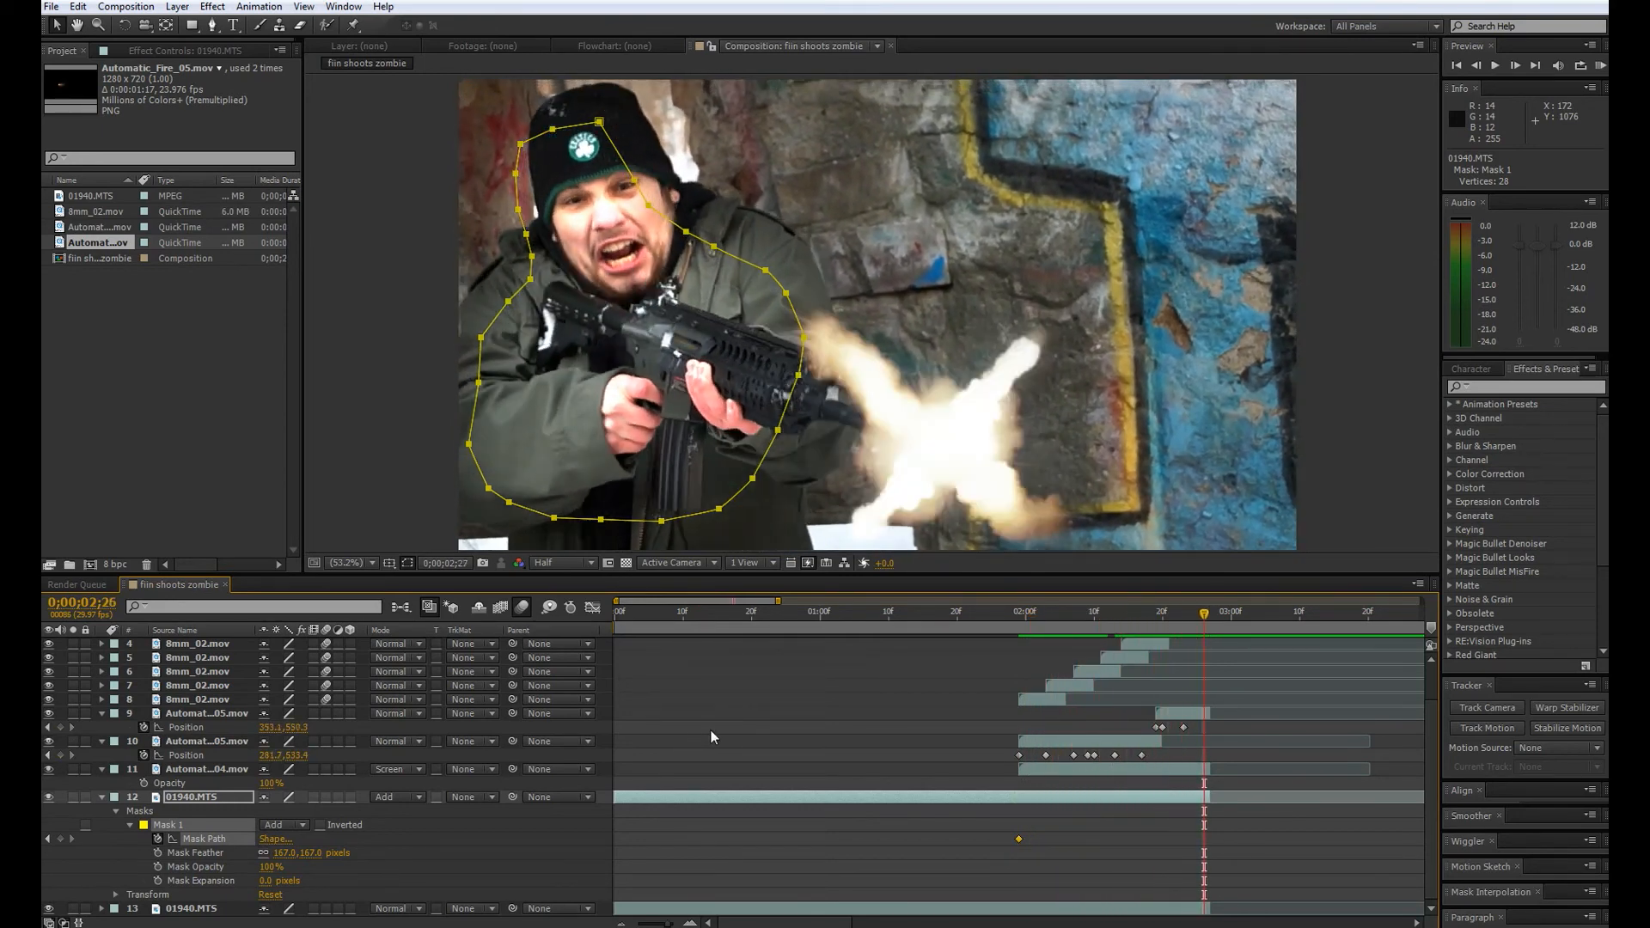
pyautogui.press('pageup')
pyautogui.press('pageup')
pyautogui.press('pageup')
pyautogui.press('pageup')
pyautogui.press('pageup')
pyautogui.press('pageup')
pyautogui.press('pageup')
pyautogui.press('pageup')
pyautogui.press('pageup')
pyautogui.press('pageup')
pyautogui.press('pageup')
pyautogui.press('pageup')
pyautogui.press('pageup')
pyautogui.press('pageup')
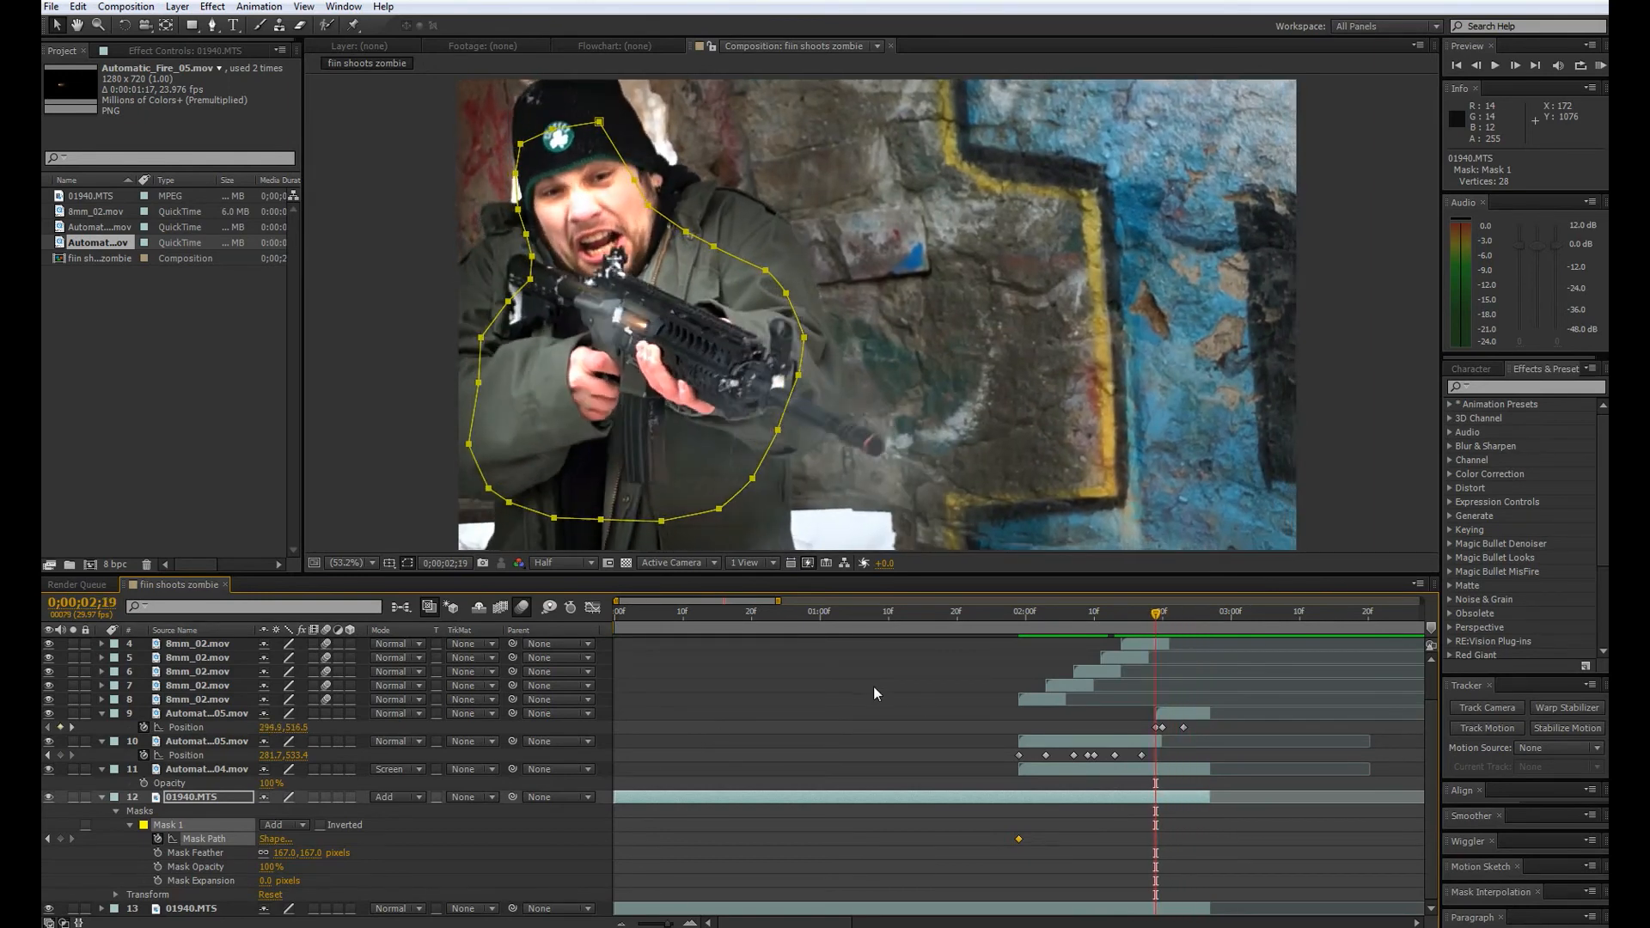
# - Keyframe Mask 1's path at 0;00;02;16 by moving the whole mask slightly up to fit the man
pyautogui.press('pagedown')
pyautogui.press('pagedown')
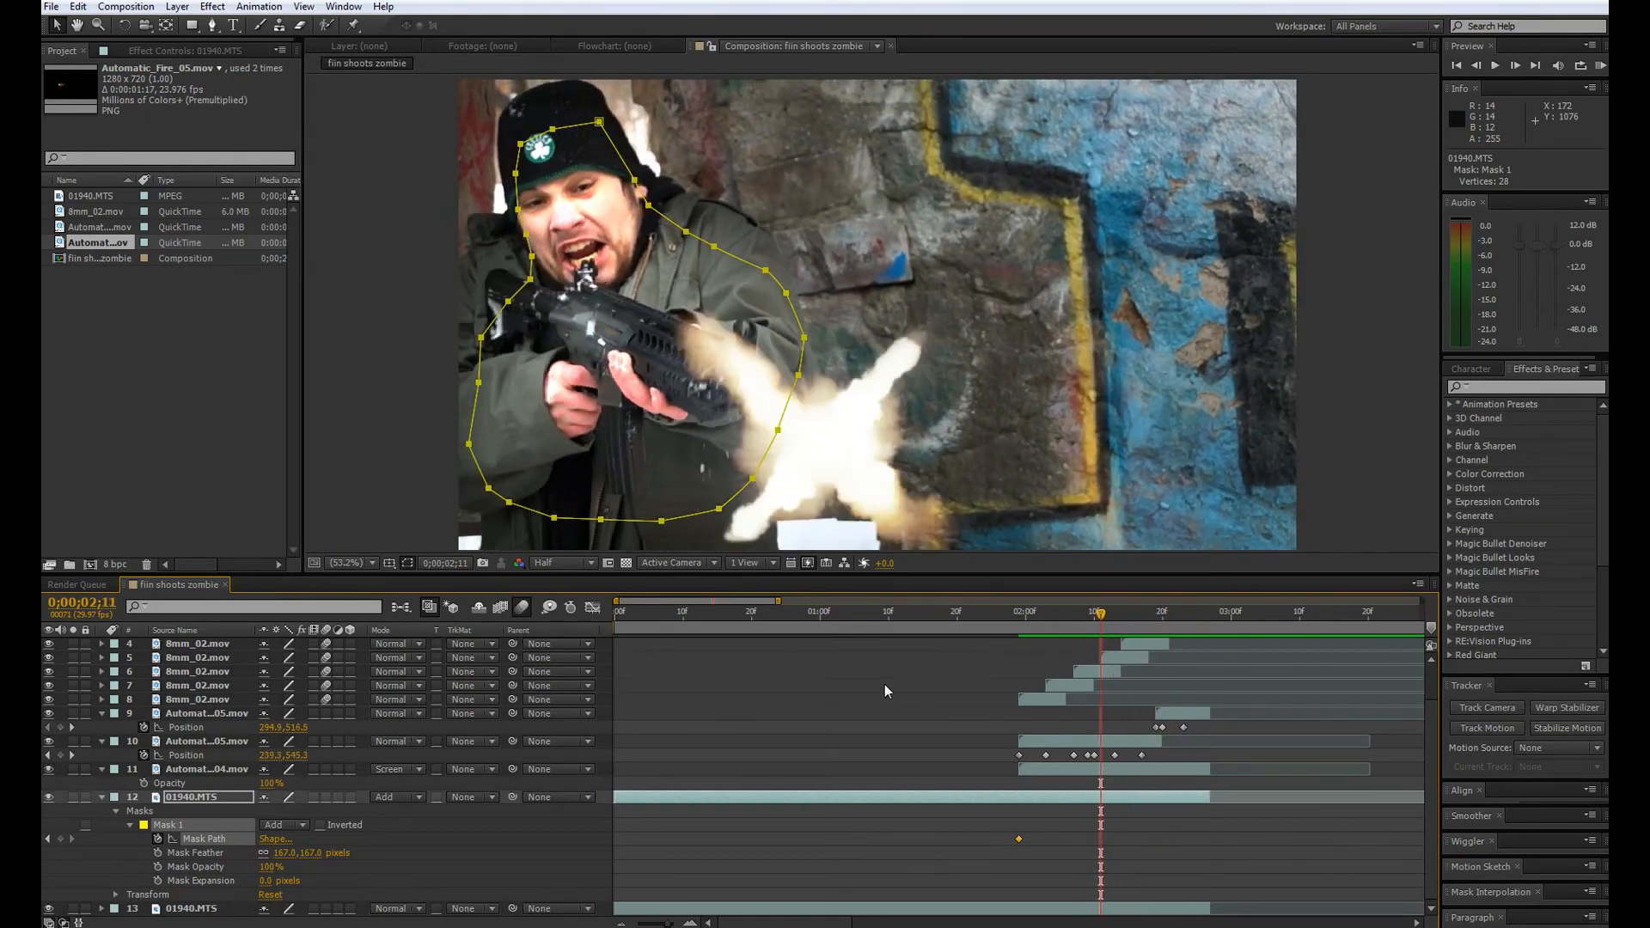
pyautogui.press('pagedown')
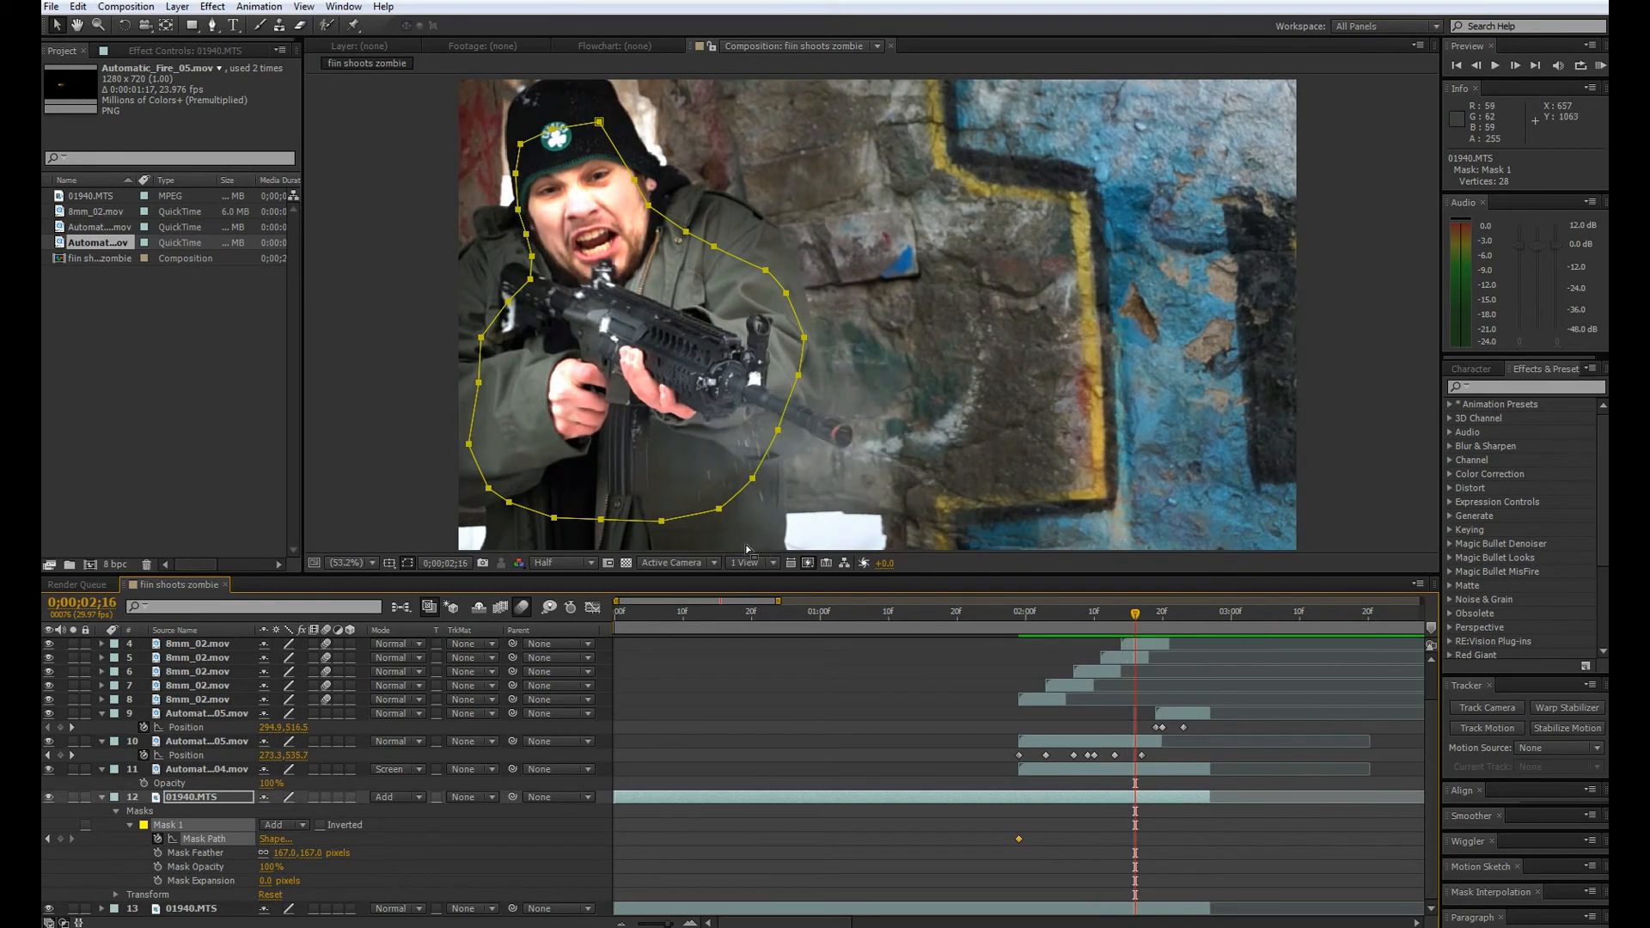
pyautogui.moveTo(688, 518); pyautogui.dragTo(693, 505)
pyautogui.press('pagedown')
pyautogui.press('pagedown')
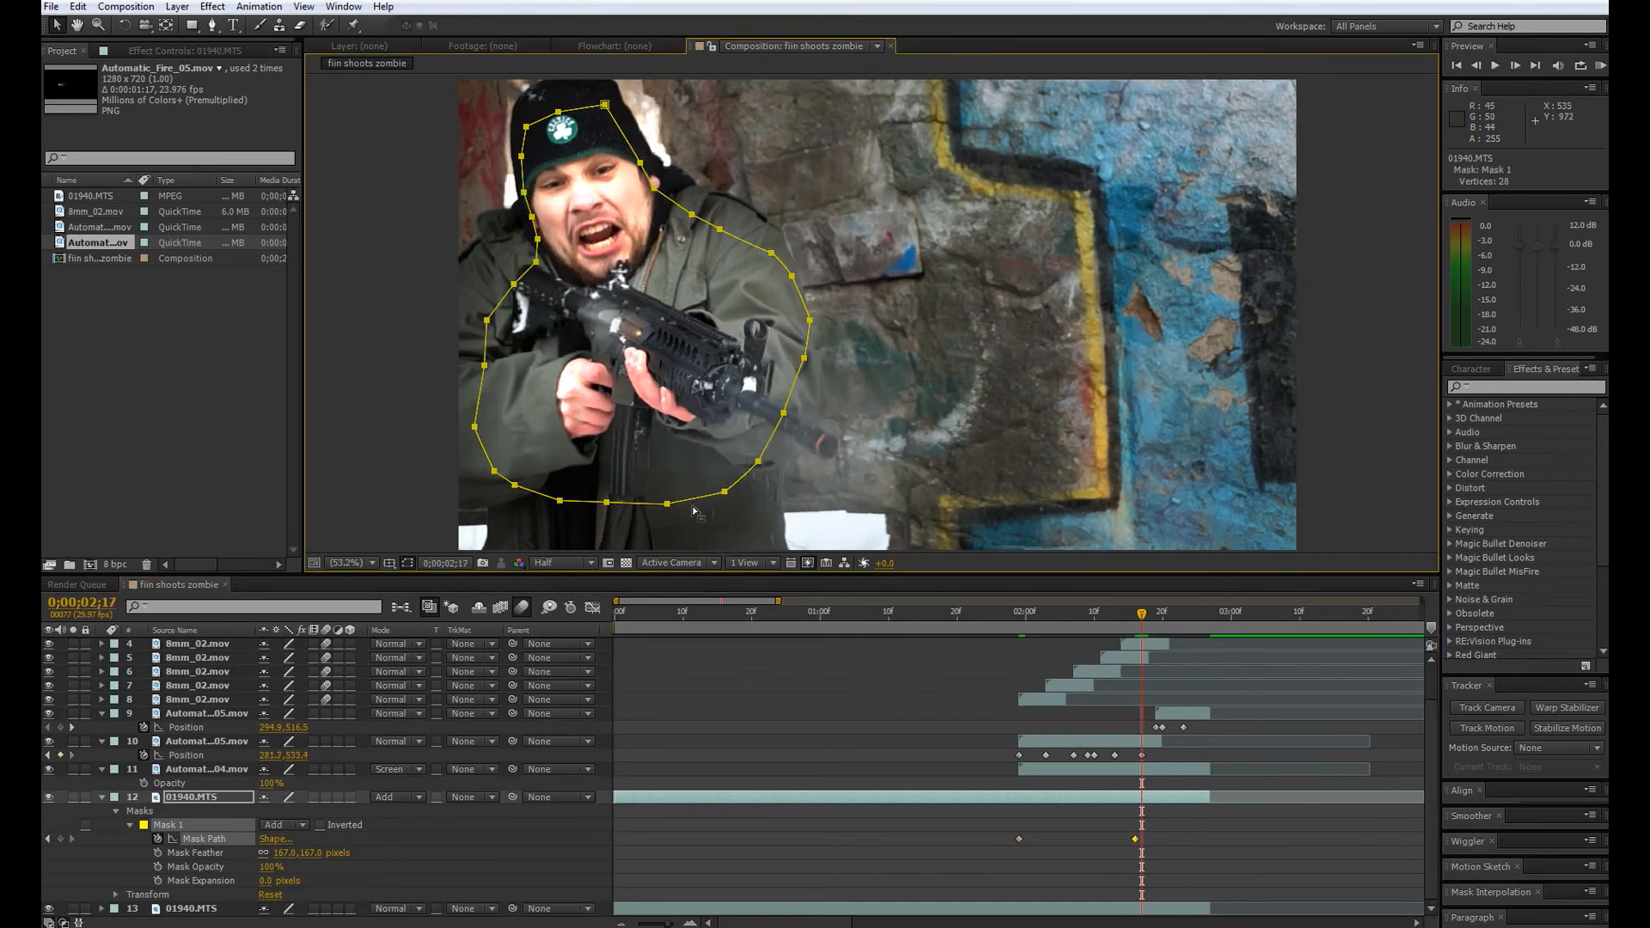
# - Keyframe Mask 1's path at 0;00;02;18 by moving the whole mask slightly up and to the right over the man
pyautogui.moveTo(687, 503); pyautogui.dragTo(693, 493)
pyautogui.press('pagedown')
pyautogui.press('pagedown')
pyautogui.press('pagedown')
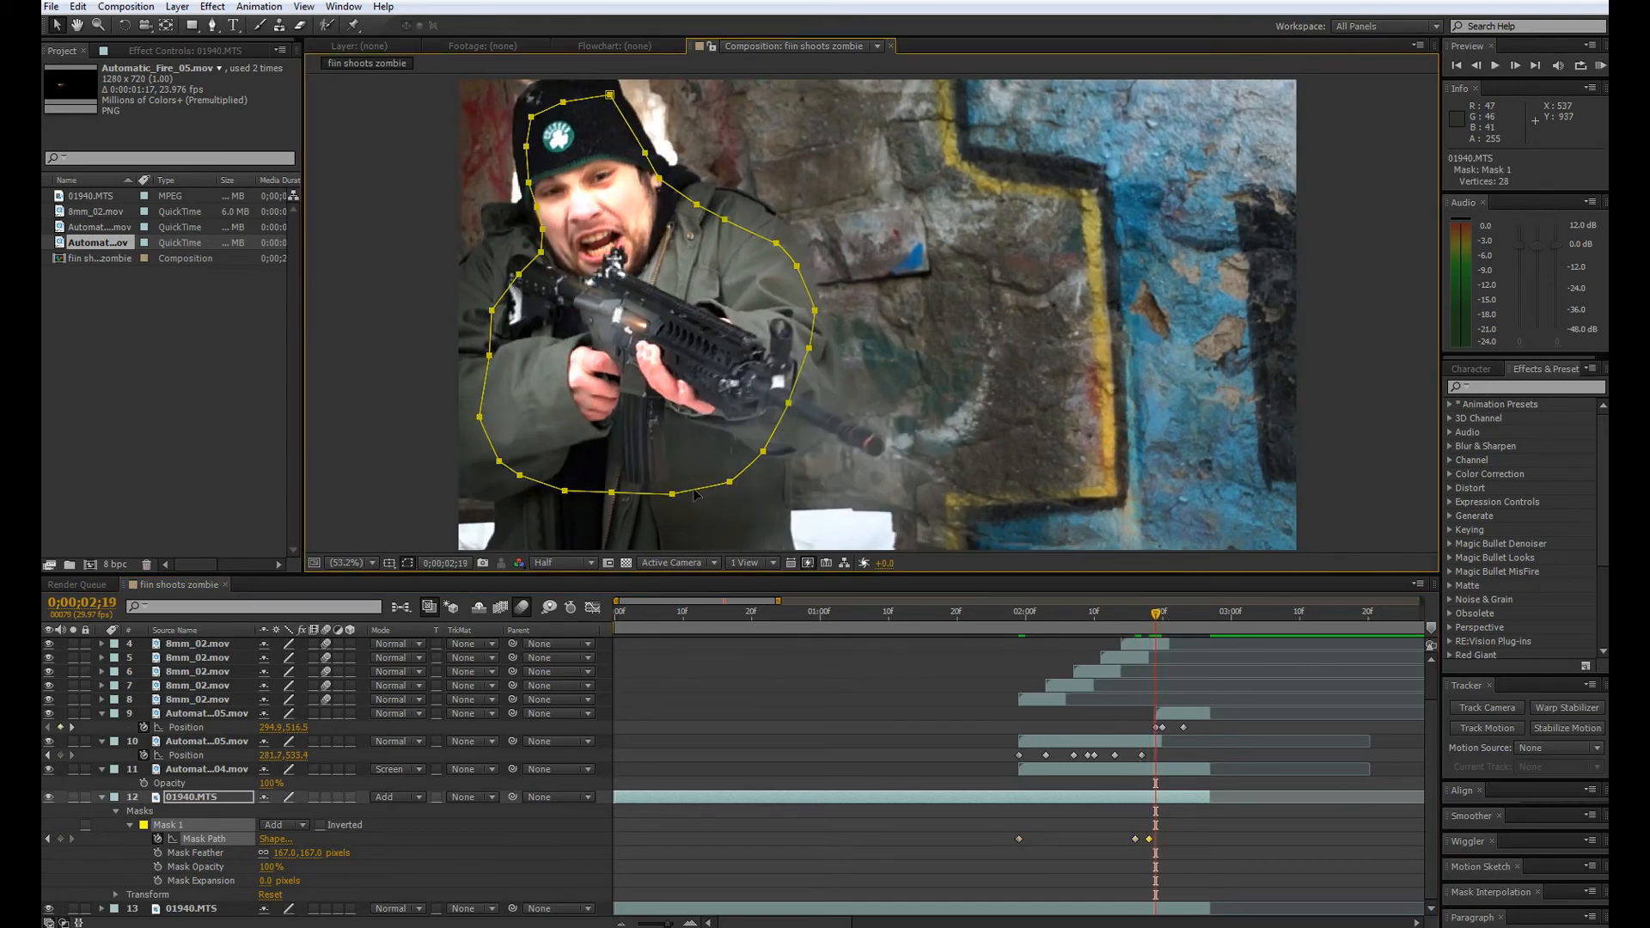
# - Keyframe Mask 1's path at 0;00;02;25 by moving the whole mask slightly right and down to follow the man
pyautogui.press('pagedown')
pyautogui.press('pagedown')
pyautogui.press('pagedown')
pyautogui.press('pagedown')
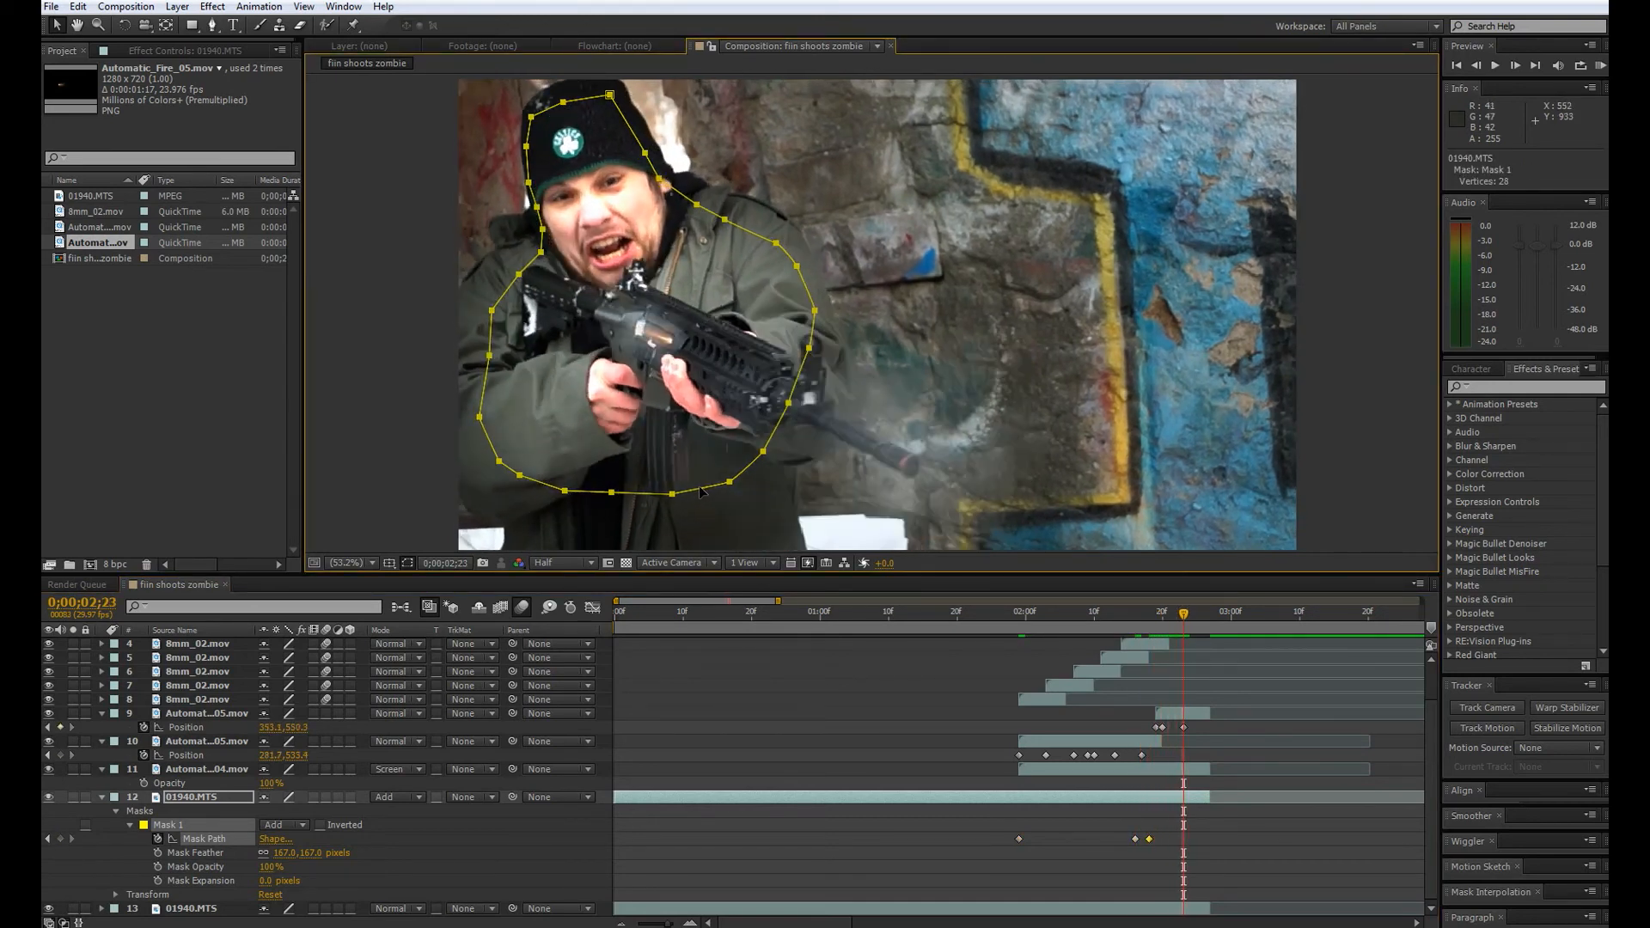
pyautogui.moveTo(700, 491); pyautogui.dragTo(717, 506)
pyautogui.press('pagedown')
pyautogui.press('pagedown')
# - Set Mask 1's opacity to 70% at 0;00;01;29, where the first muzzle flash appears, and start keyframing it
pyautogui.moveTo(1183, 627); pyautogui.dragTo(1017, 726)
pyautogui.click(195, 867)
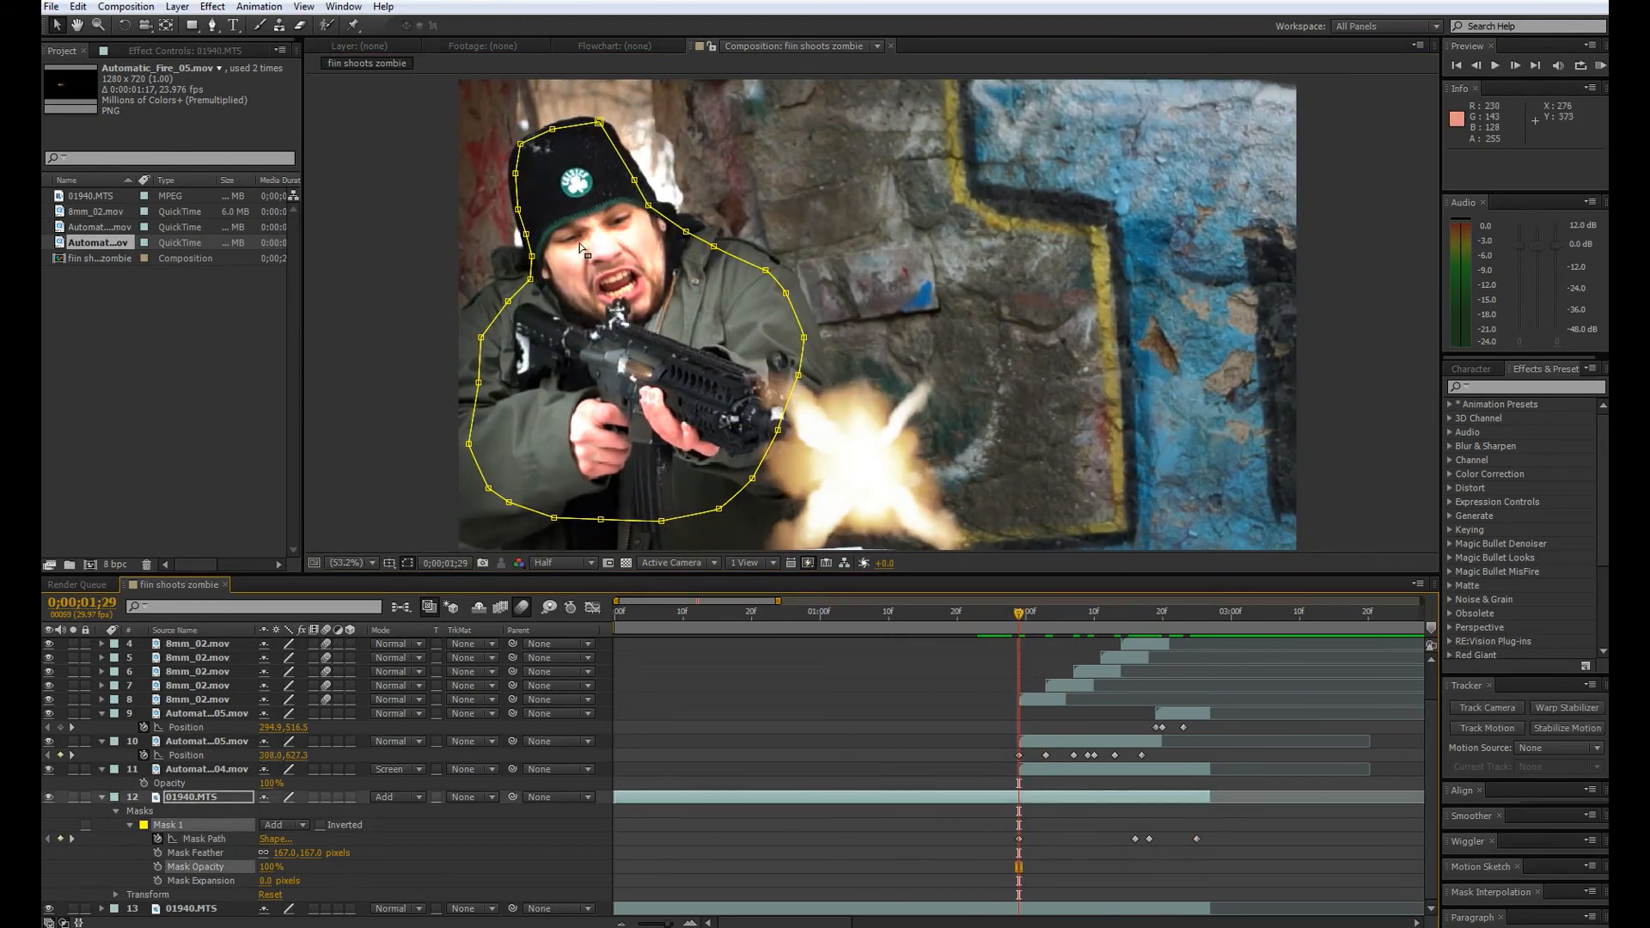
pyautogui.moveTo(269, 868)
pyautogui.mouseDown()
pyautogui.moveTo(239, 869)
pyautogui.moveTo(253, 881)
pyautogui.mouseUp()
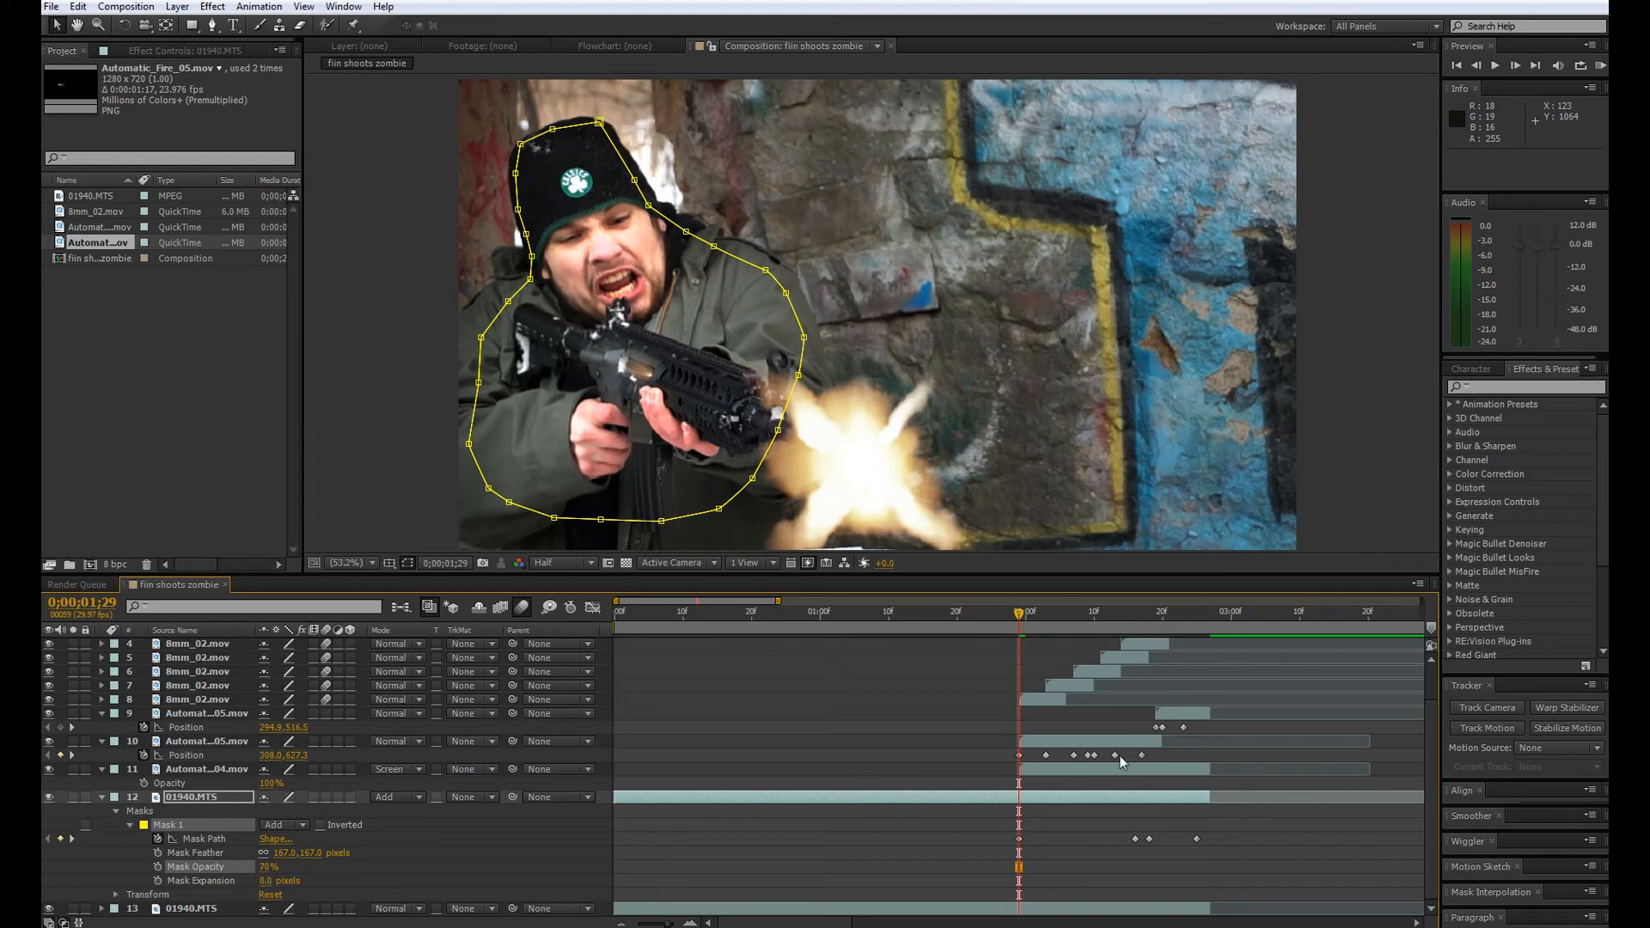
pyautogui.moveTo(667, 924); pyautogui.dragTo(817, 922)
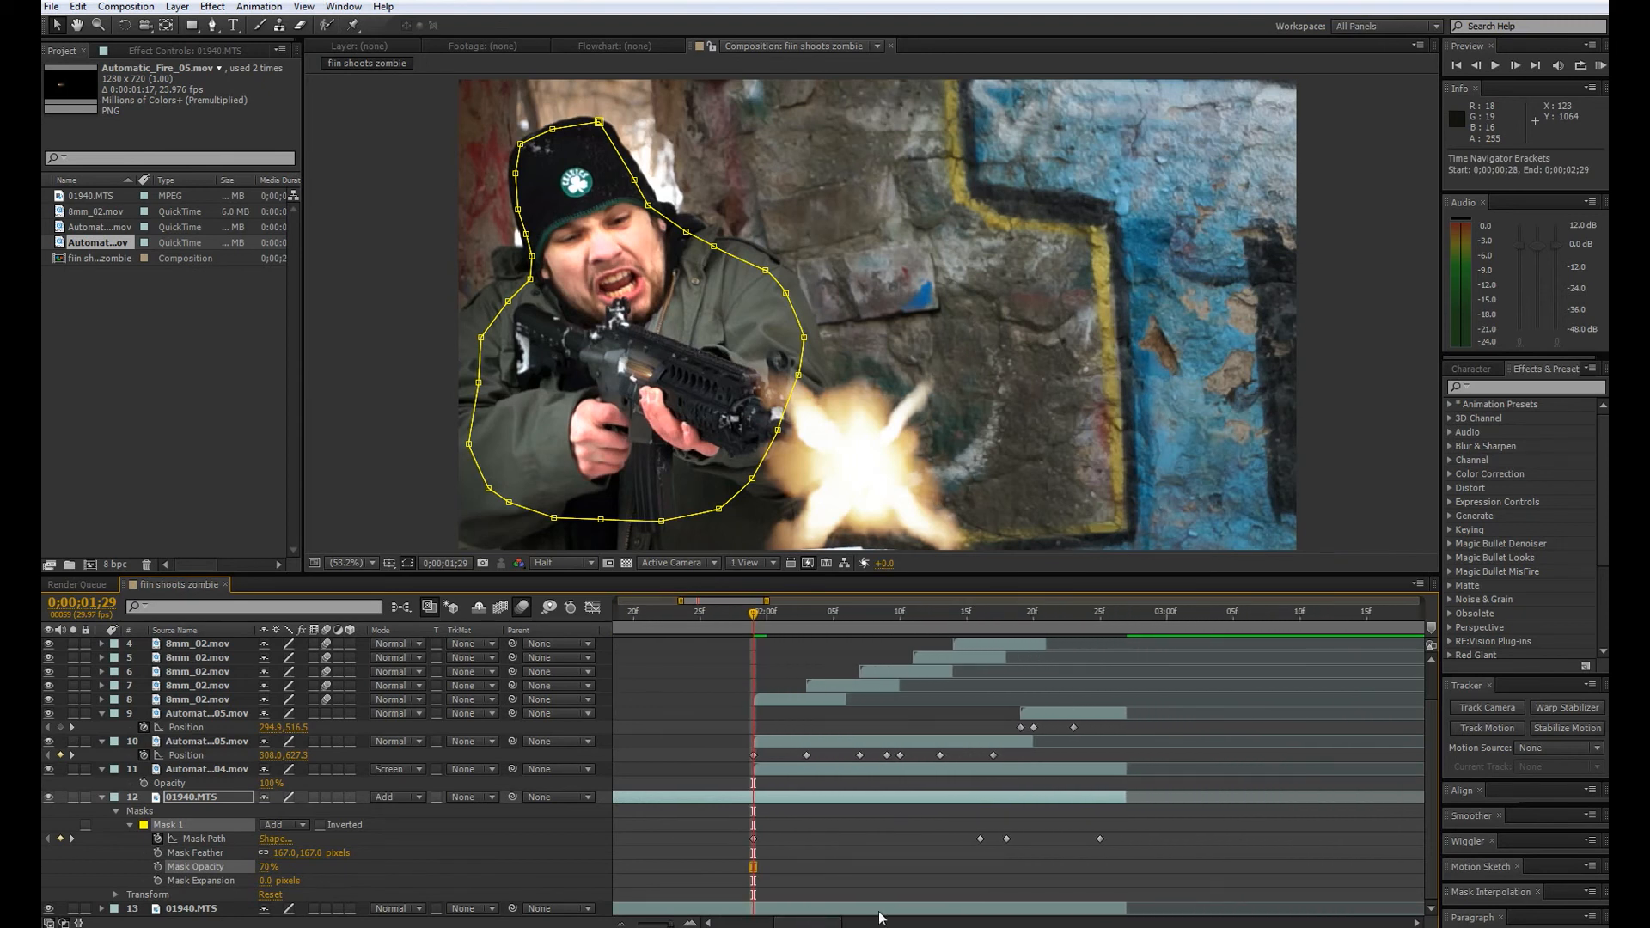
pyautogui.click(158, 867)
# - Keyframe Mask 1's opacity at 0% on both sides of the first flash, at 0;00;01;28 and 0;00;02;01
pyautogui.press('pageup')
pyautogui.moveTo(267, 867); pyautogui.dragTo(133, 887)
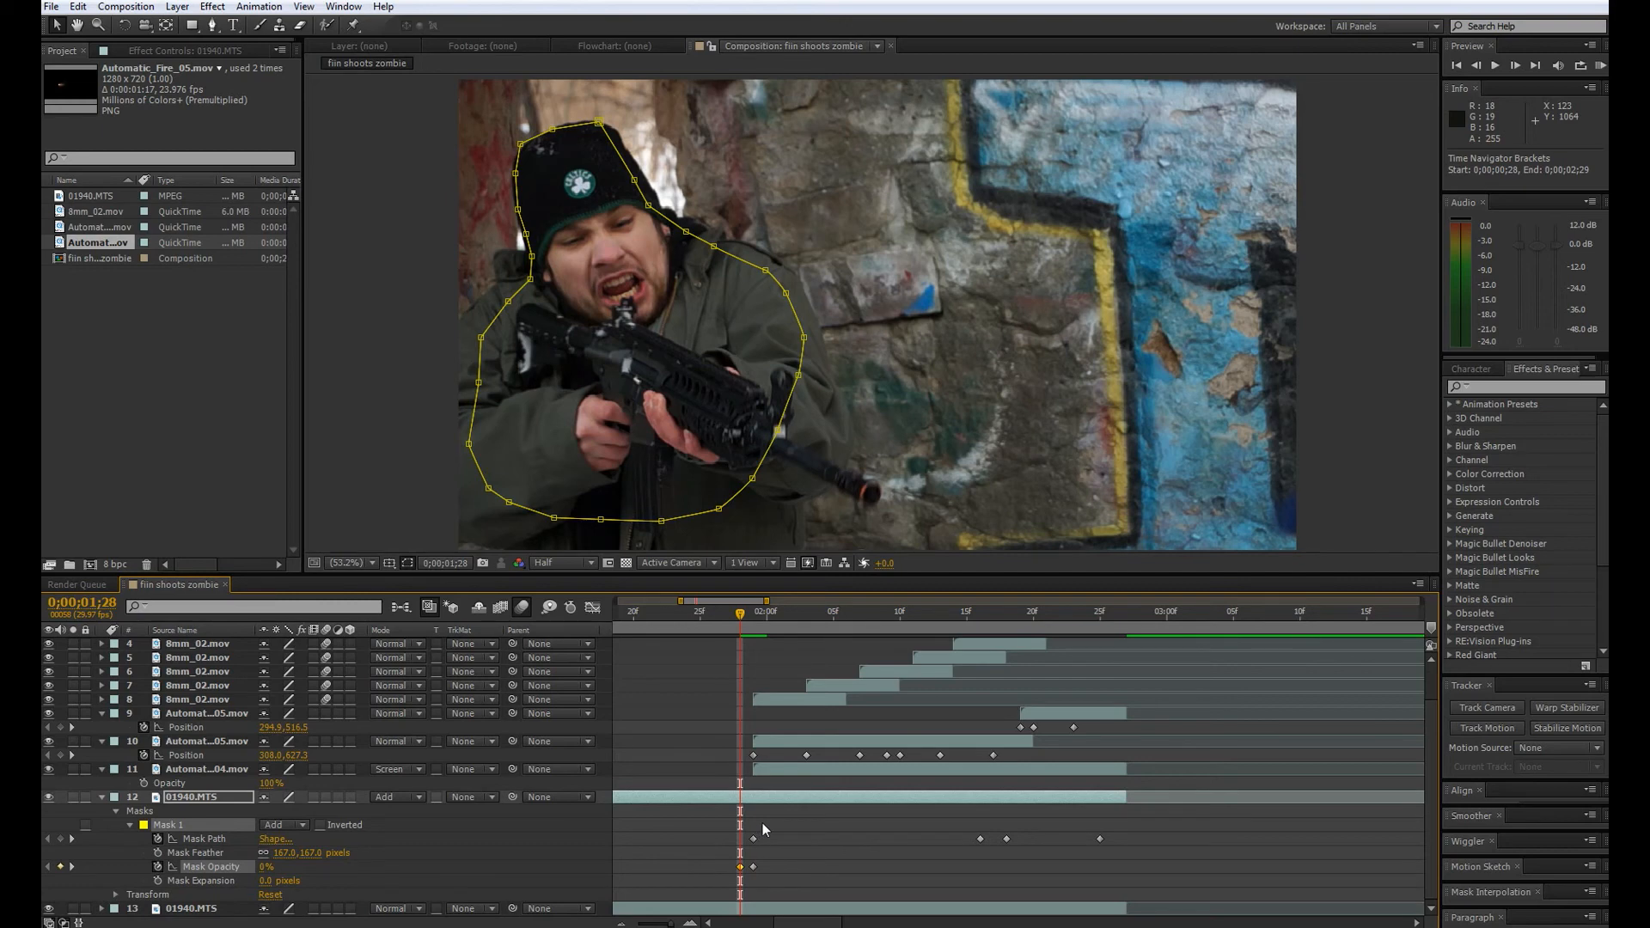
pyautogui.press('pagedown')
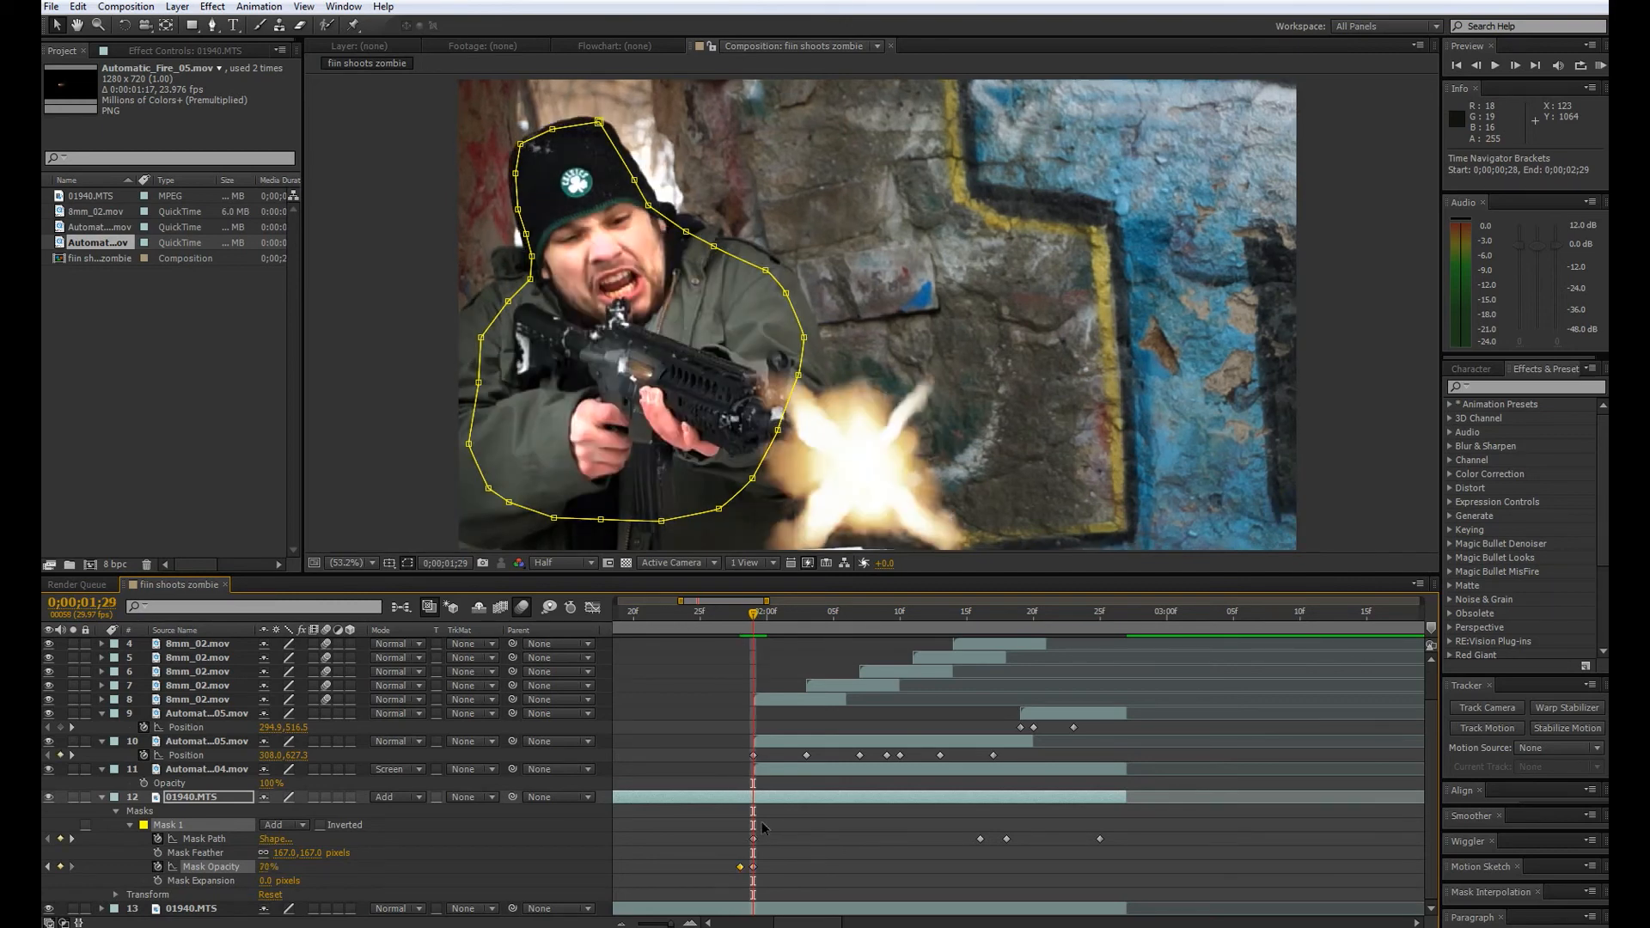
pyautogui.press('pagedown')
pyautogui.press('pagedown')
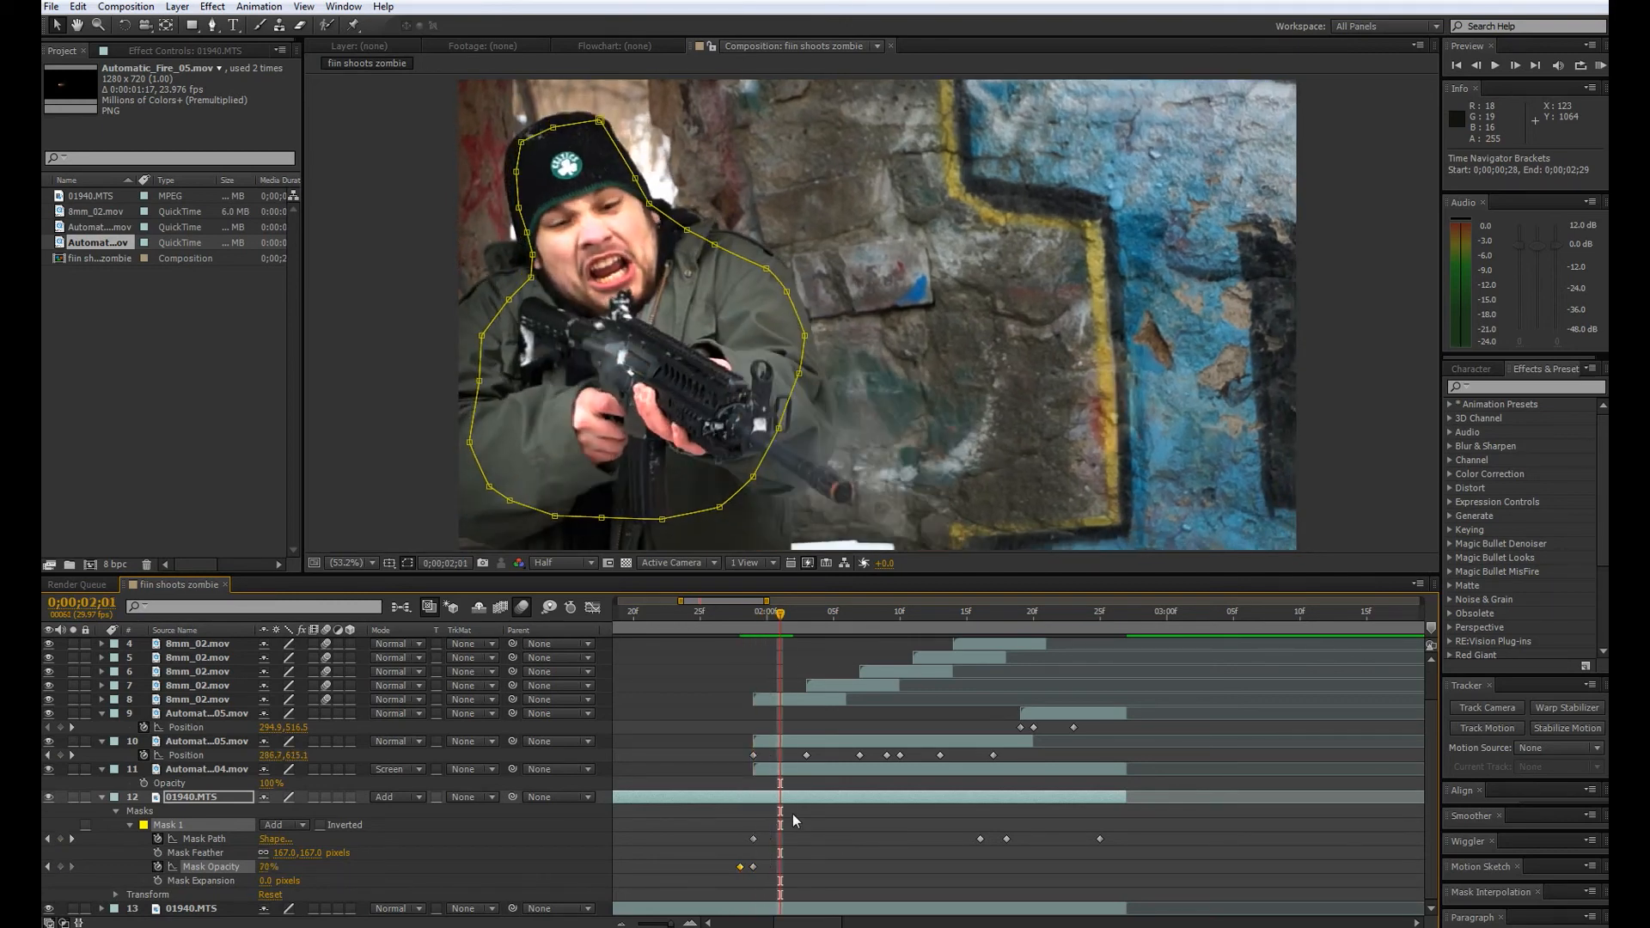
pyautogui.click(267, 866)
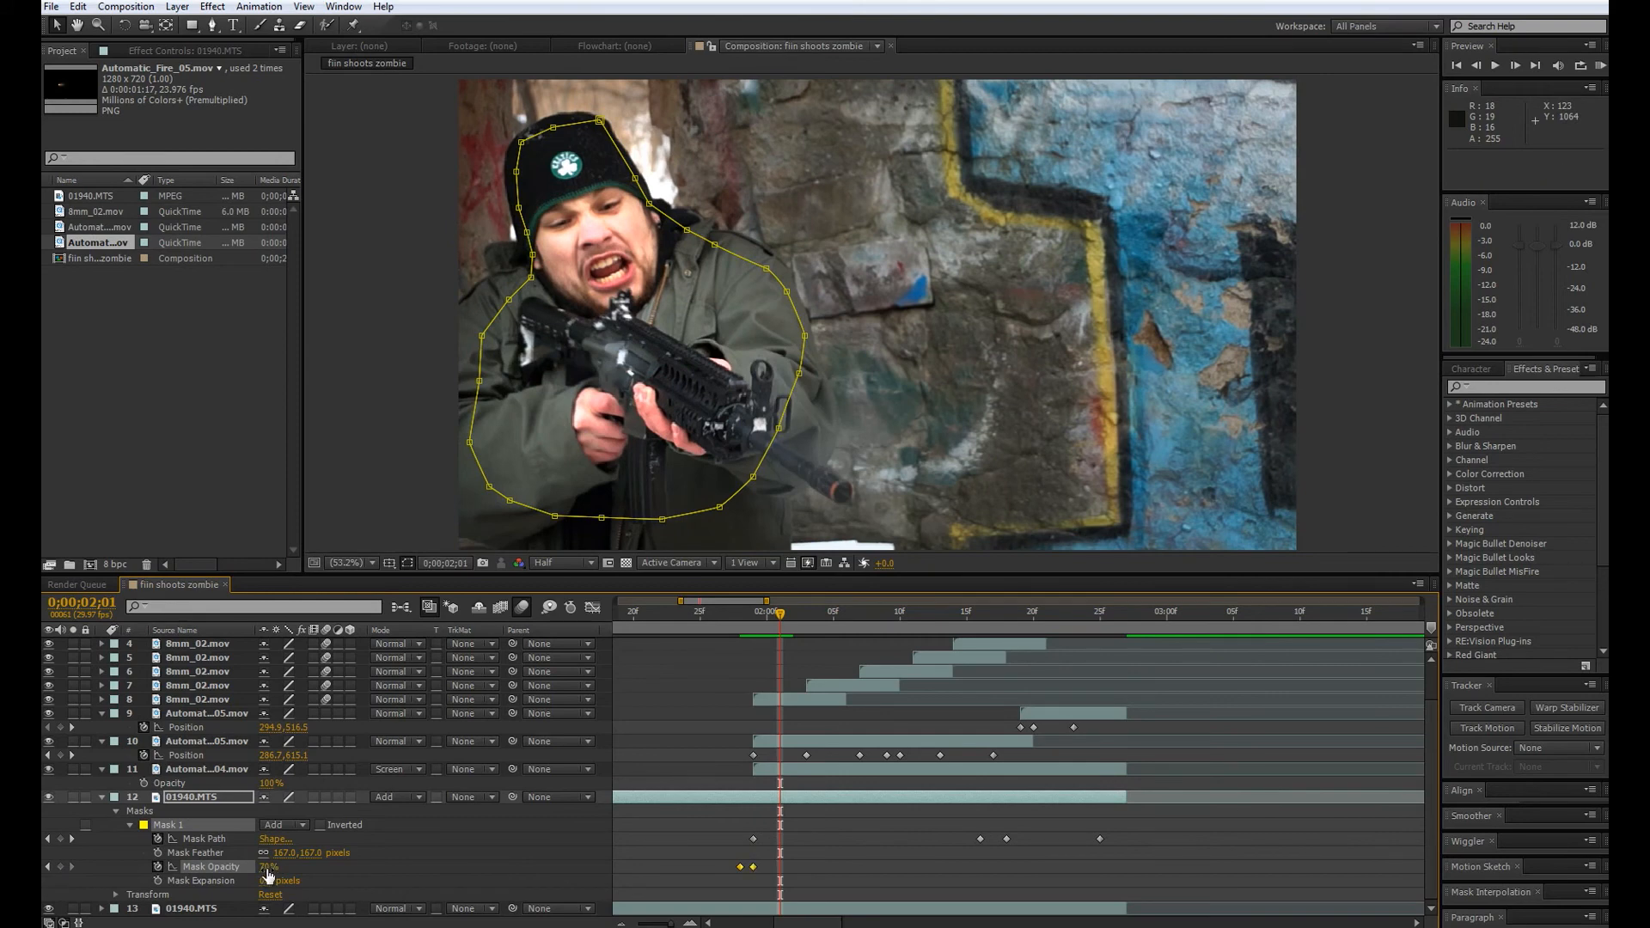
pyautogui.write('0')
pyautogui.press('Return')
# - Keyframe Mask 1's opacity for the second flash, holding 0% at 0;00;02;02 and rising to 70% at 0;00;02;03
pyautogui.press('pagedown')
pyautogui.press('pagedown')
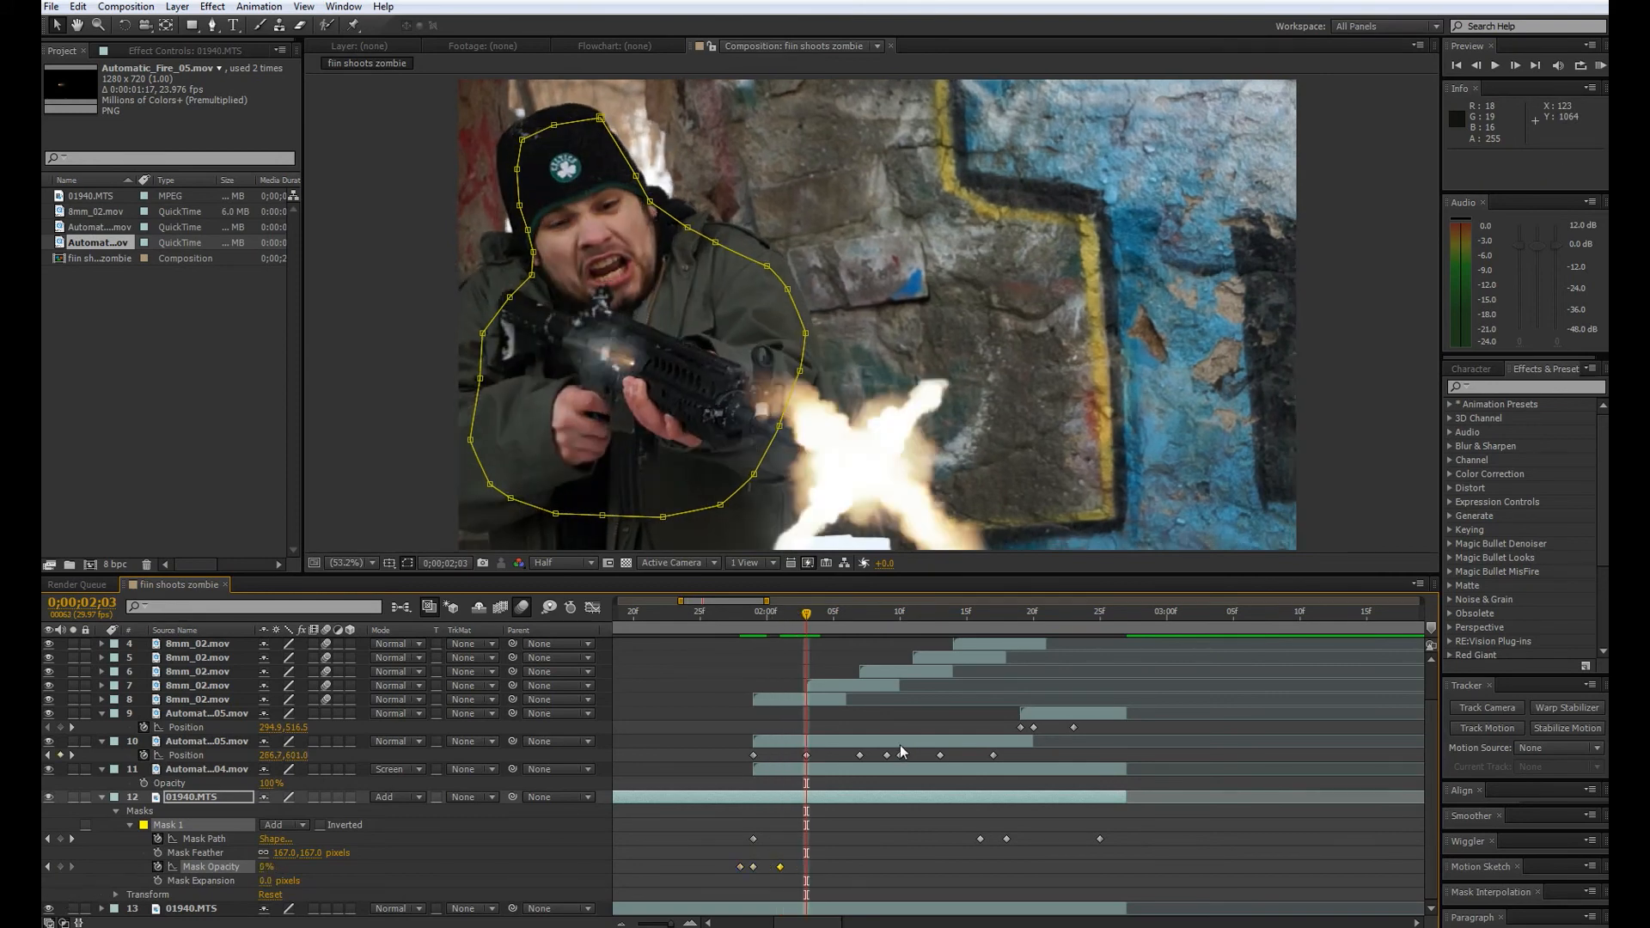
pyautogui.press('pageup')
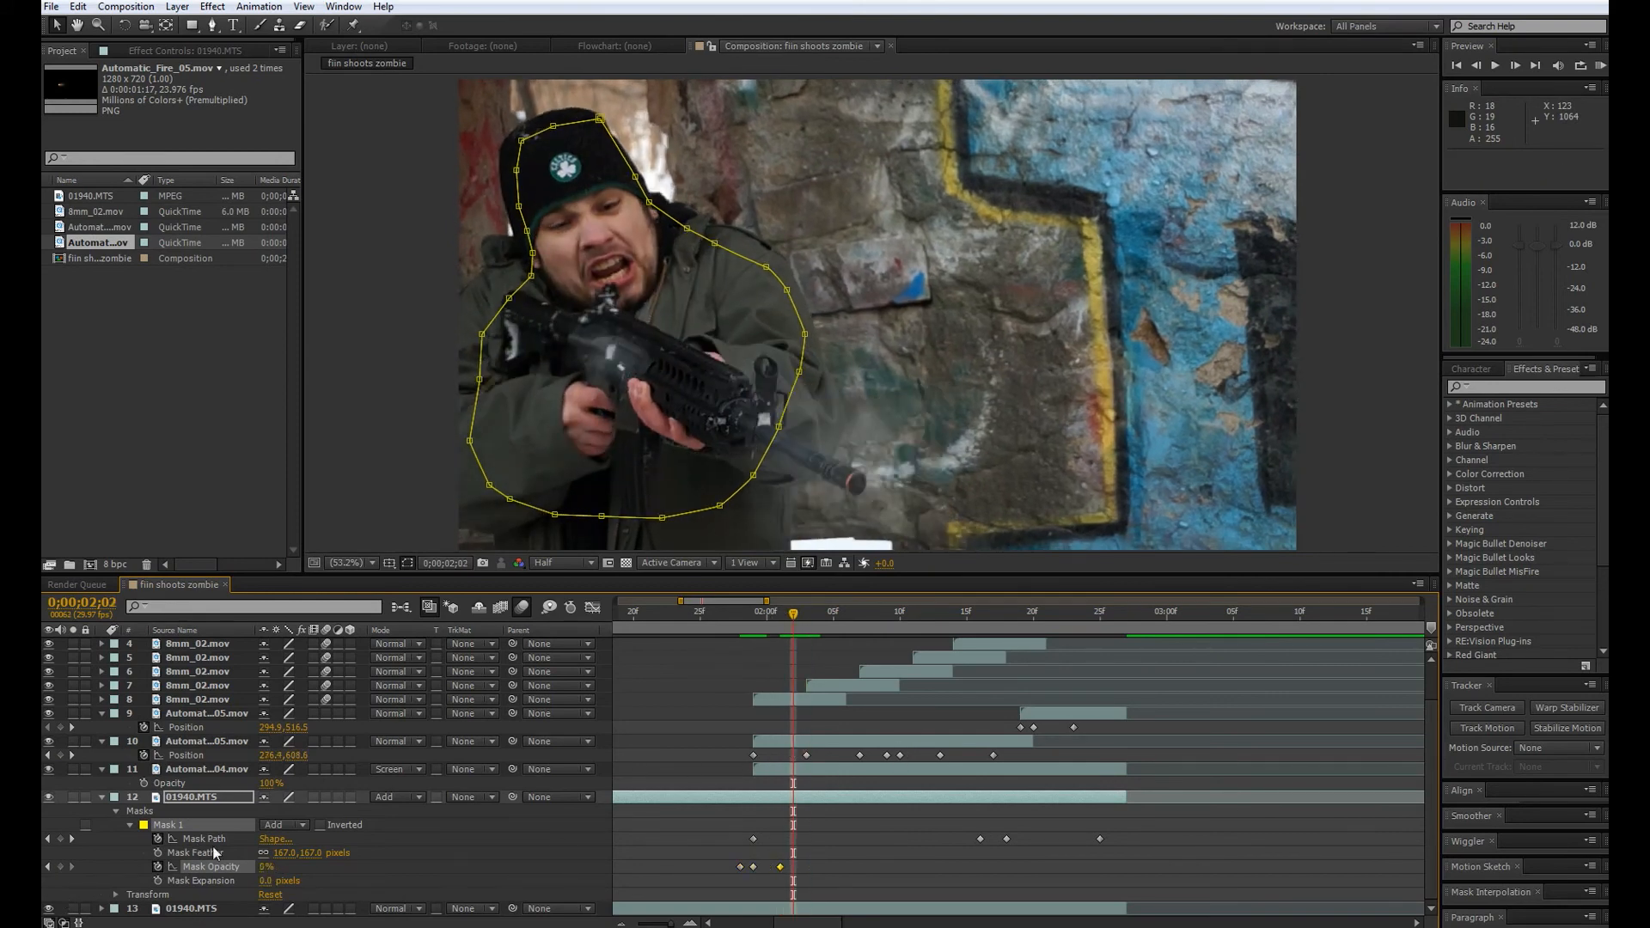
pyautogui.click(60, 866)
pyautogui.press('pagedown')
pyautogui.moveTo(280, 870); pyautogui.dragTo(326, 863)
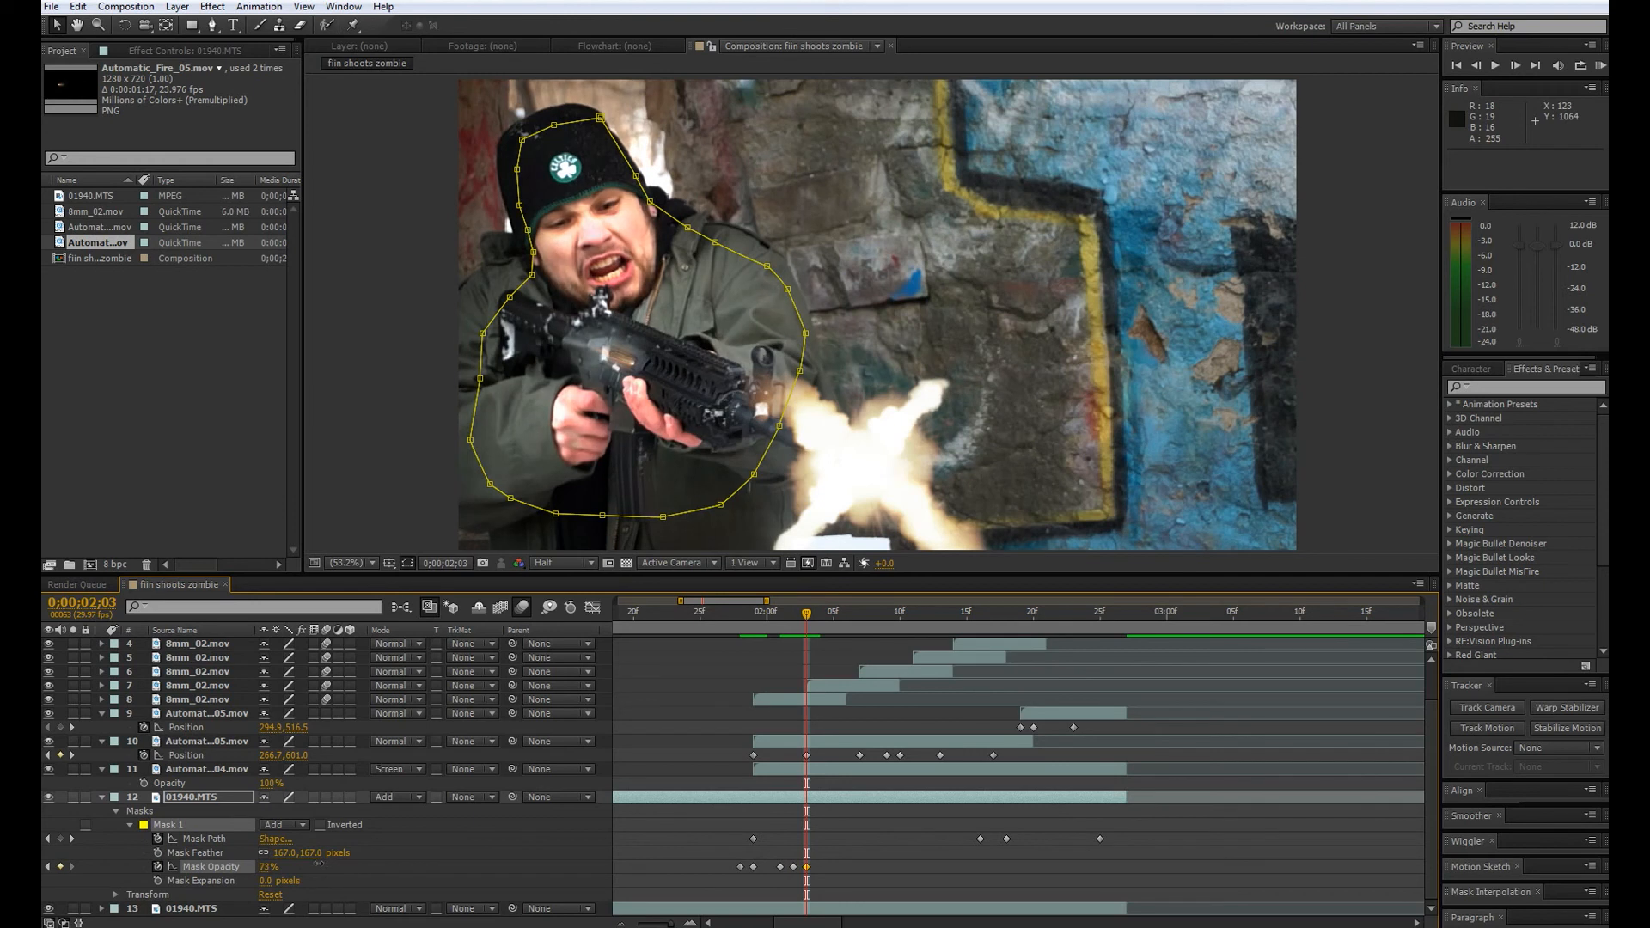
pyautogui.click(268, 868)
pyautogui.write('70')
pyautogui.press('Return')
# - Keyframe Mask 1's opacity at 0% at 0;00;02;04, right after the second muzzle flash
pyautogui.press('pagedown')
pyautogui.press('pagedown')
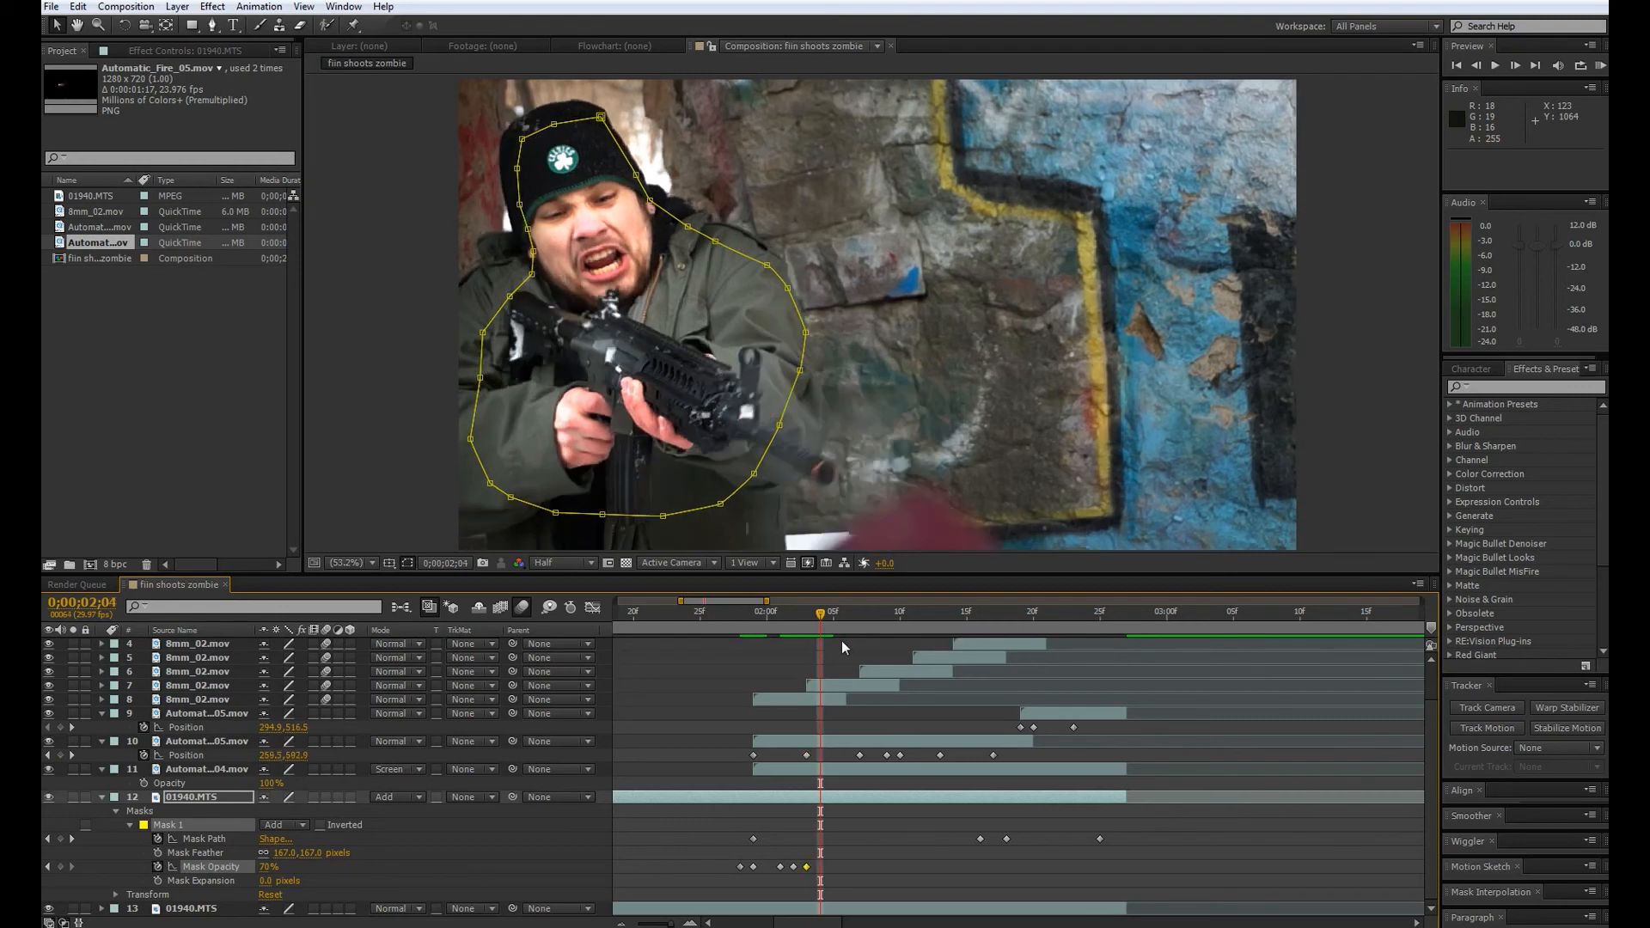
pyautogui.press('pageup')
pyautogui.moveTo(267, 867); pyautogui.dragTo(150, 883)
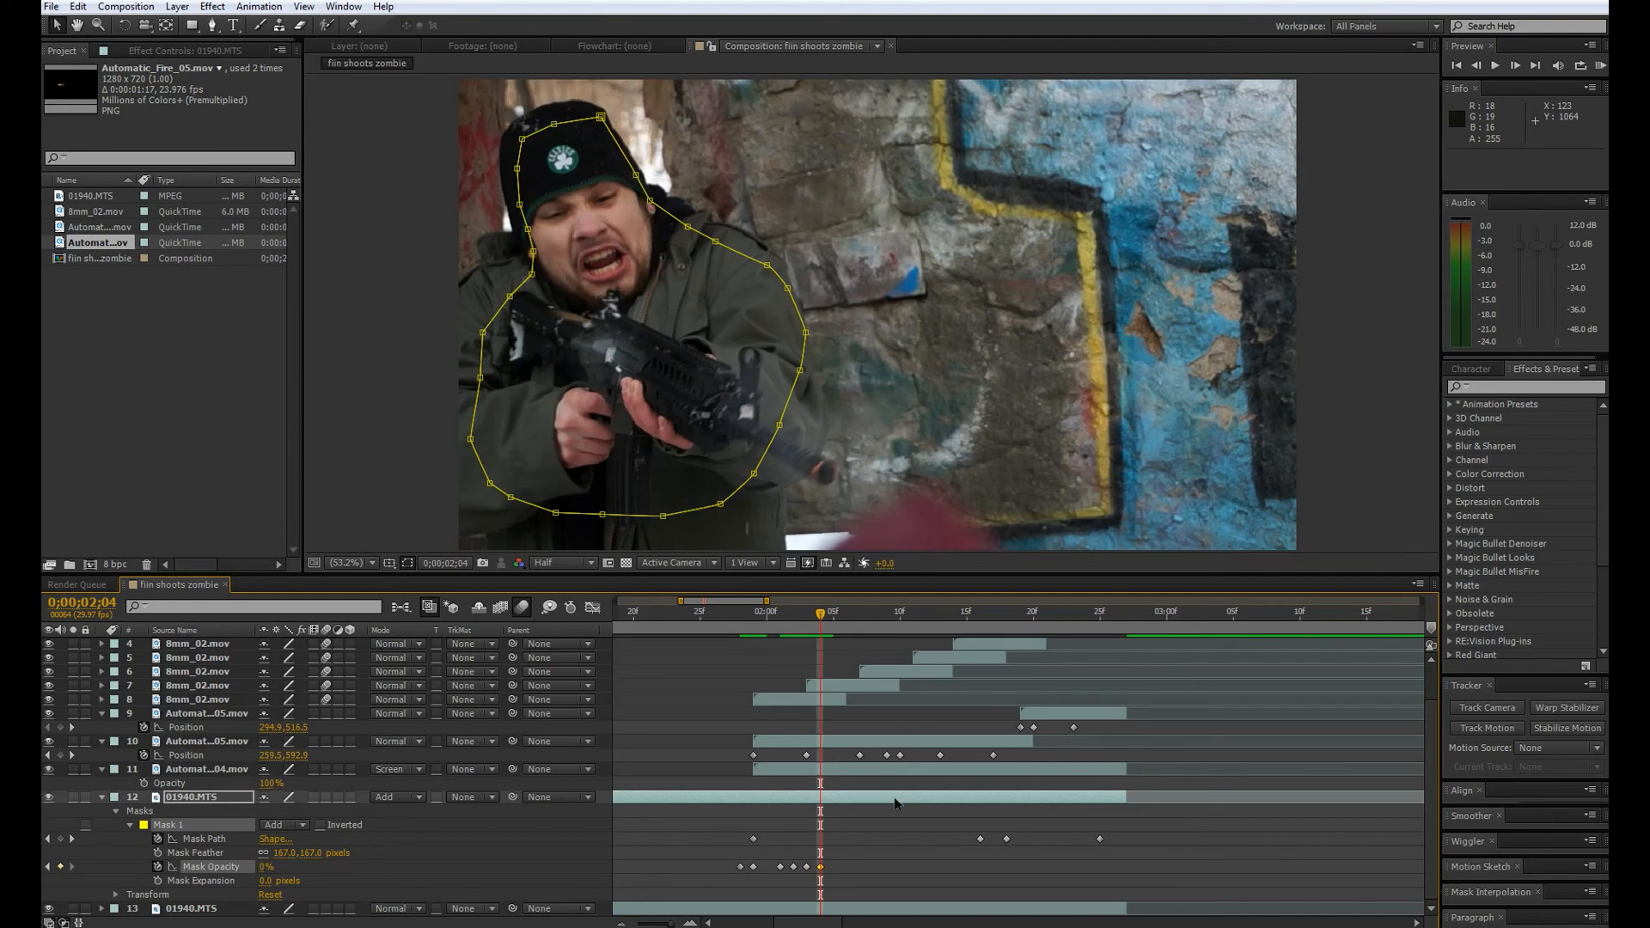
pyautogui.press('pagedown')
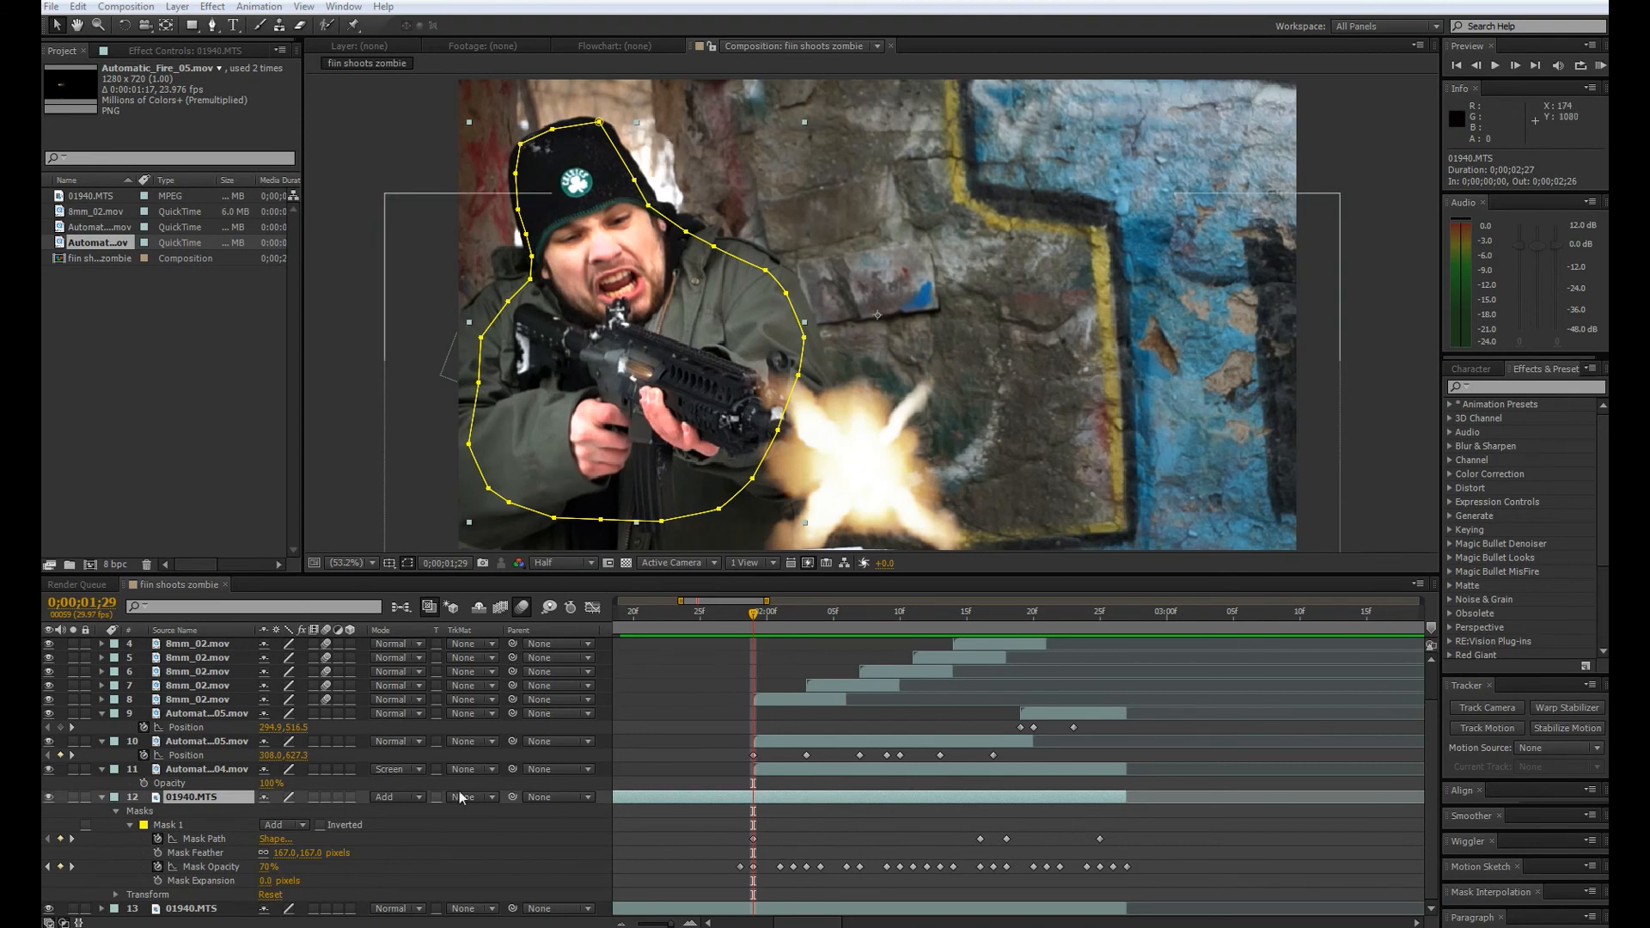
# - Soften the glow by setting Mask 1's opacity at 0;00;01;29 to 40% and its feather to 303 pixels
pyautogui.moveTo(265, 876); pyautogui.dragTo(237, 878)
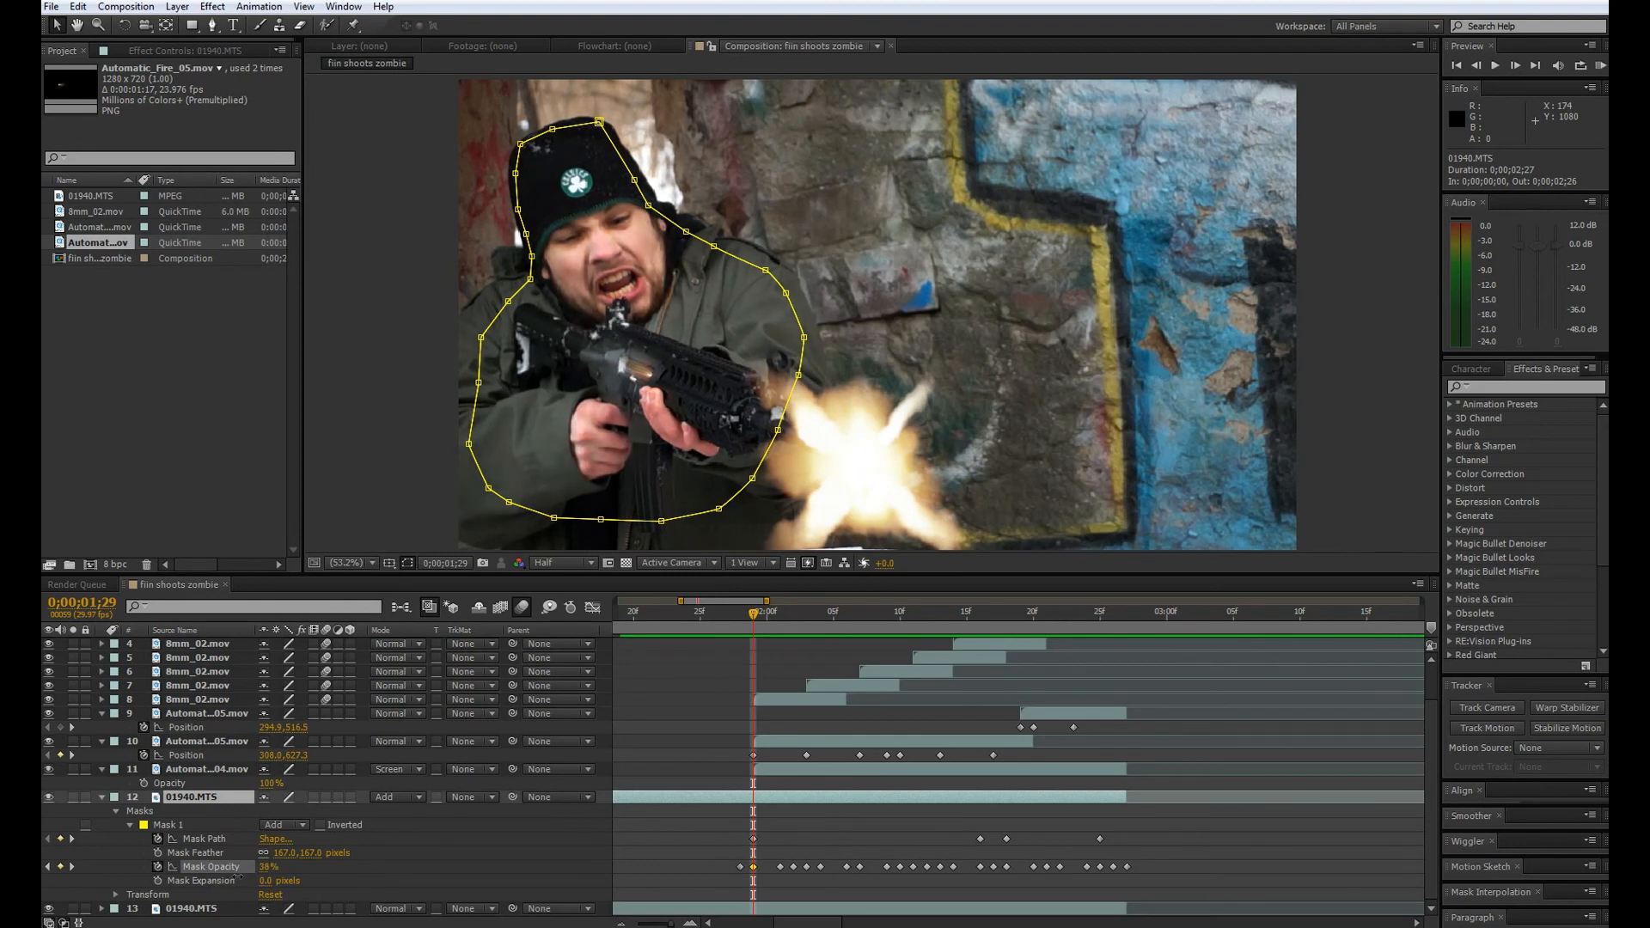
pyautogui.moveTo(240, 877); pyautogui.dragTo(240, 877)
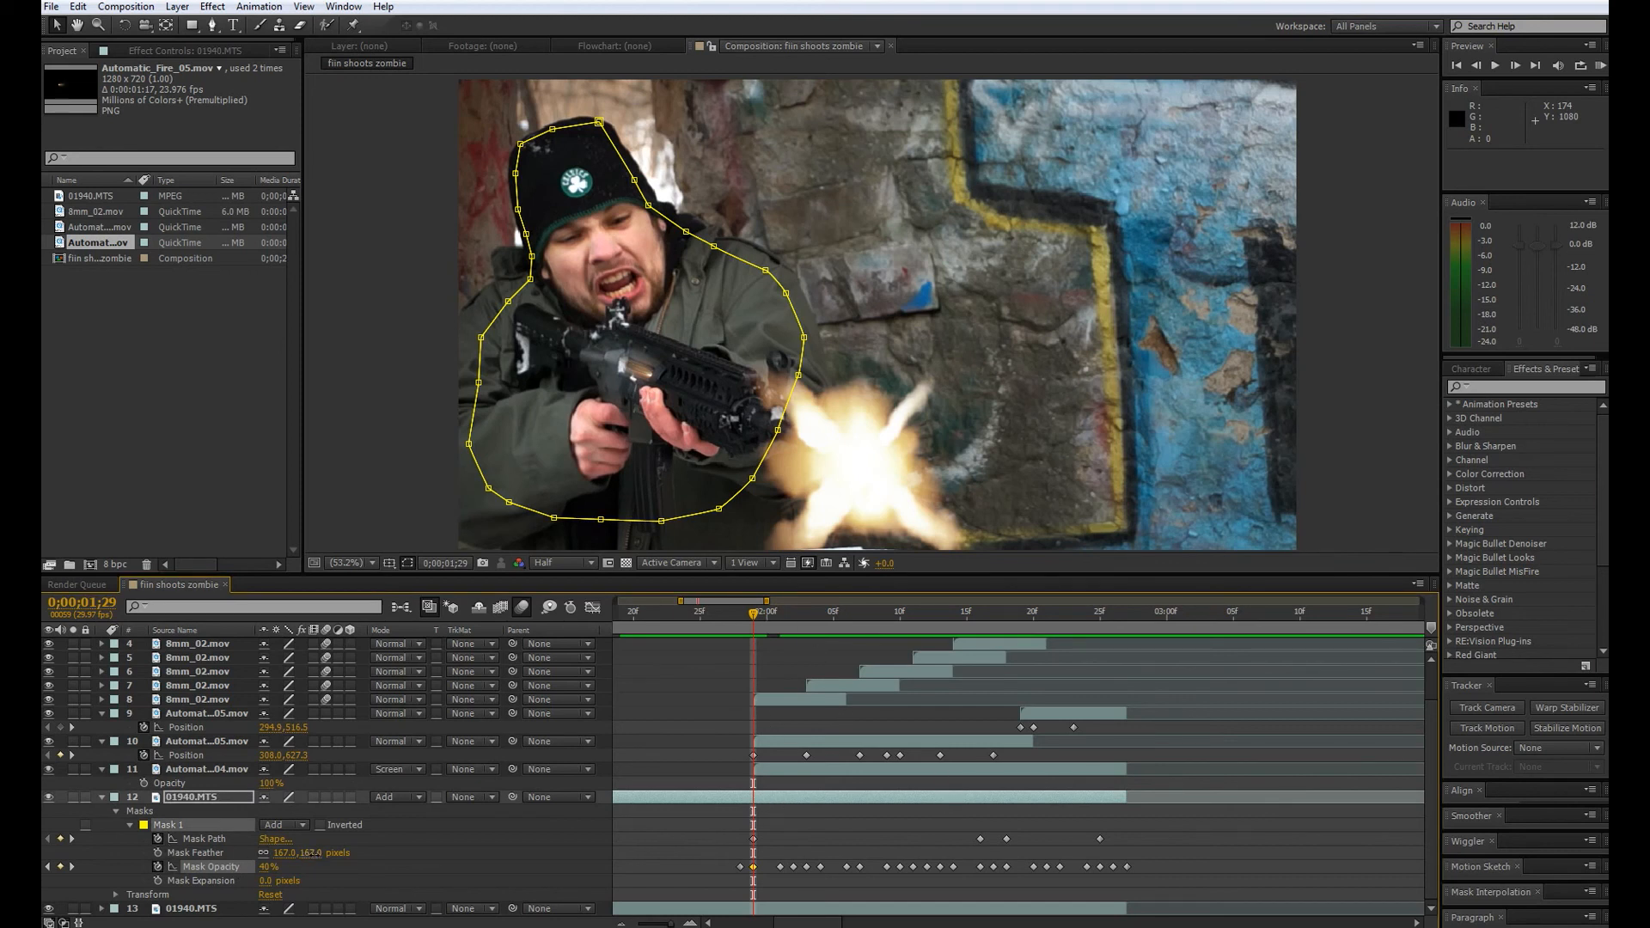
pyautogui.moveTo(306, 851); pyautogui.dragTo(396, 851)
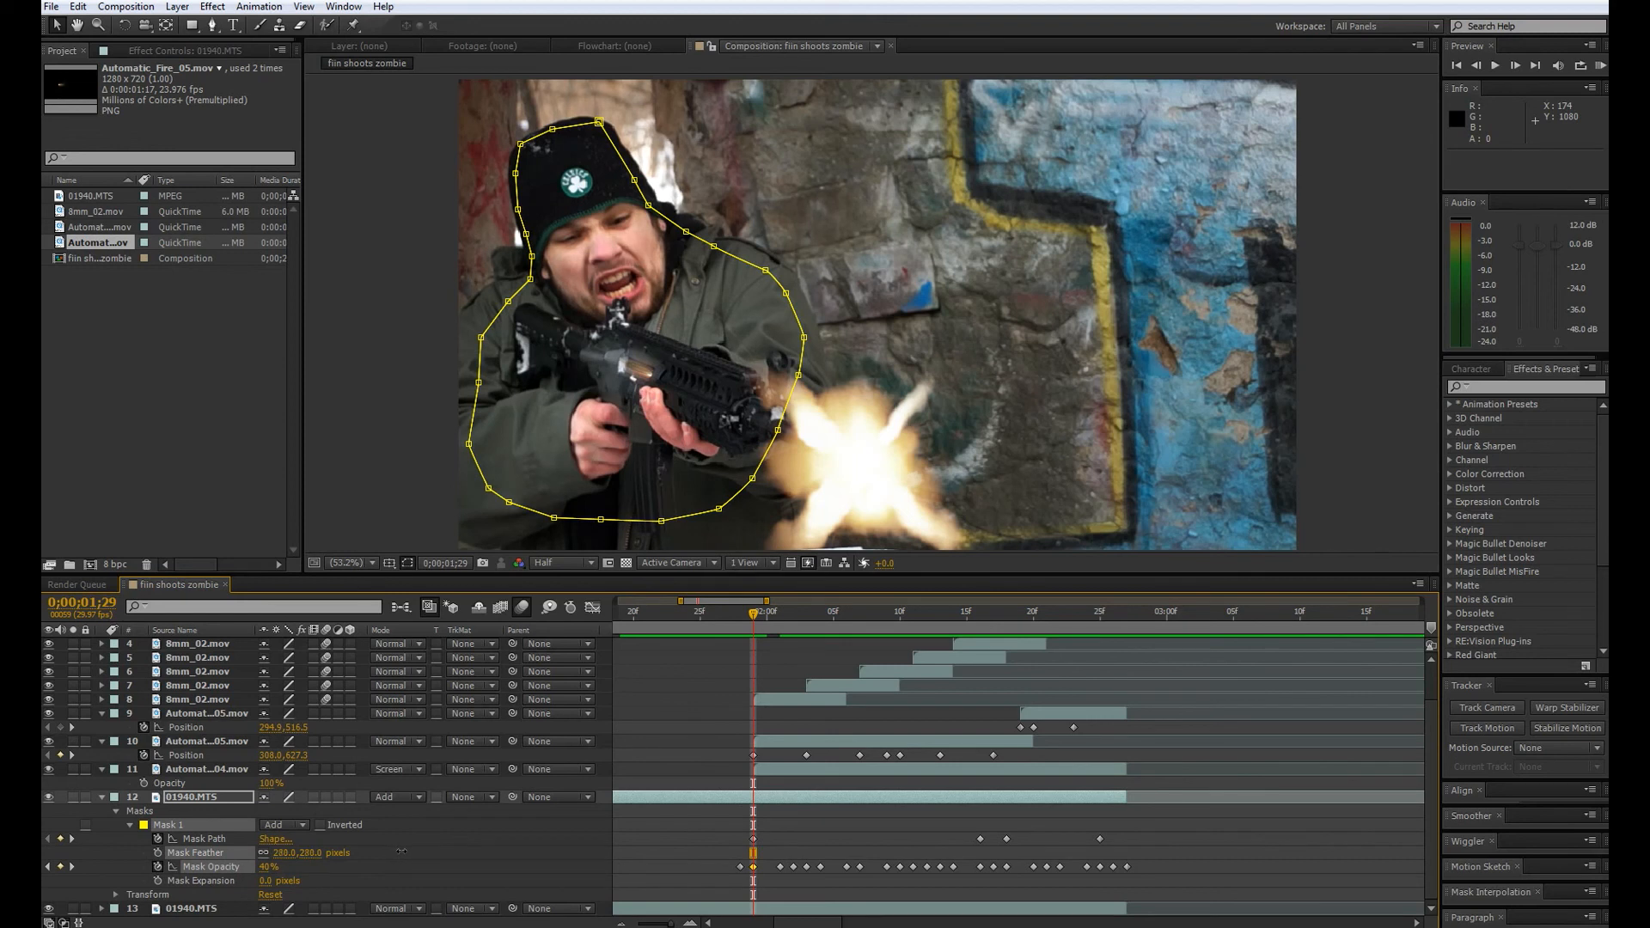
pyautogui.moveTo(414, 848); pyautogui.dragTo(418, 847)
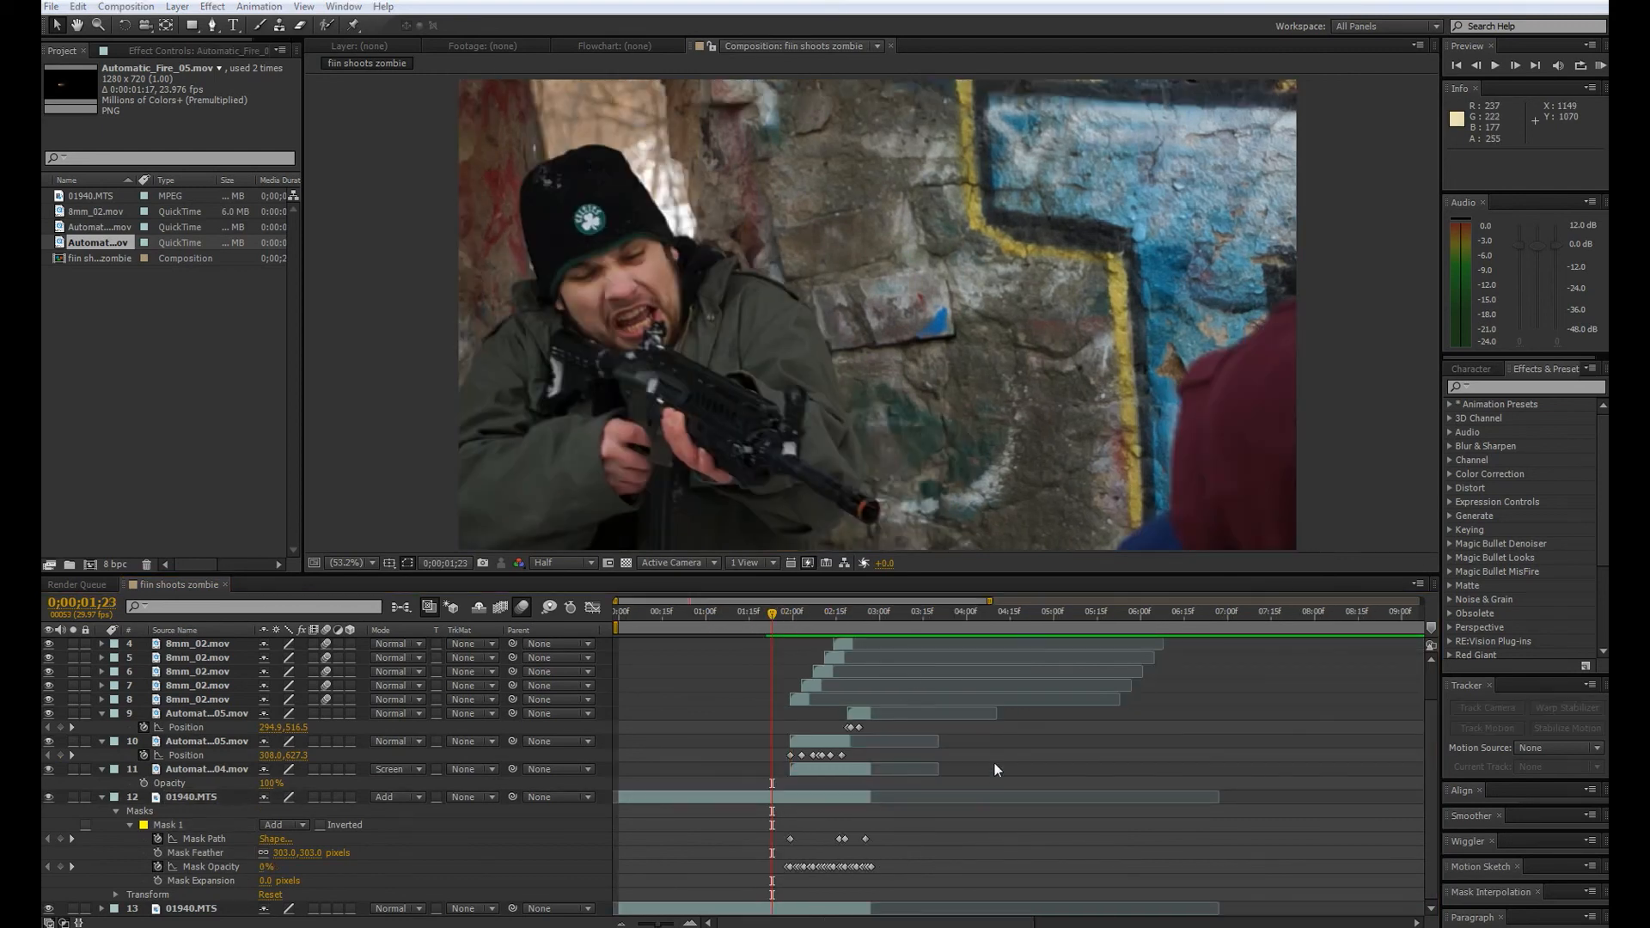
# - Play back and scrub through the burst to examine the flashes, shells and masked glow on the shooter
pyautogui.click(1029, 796)
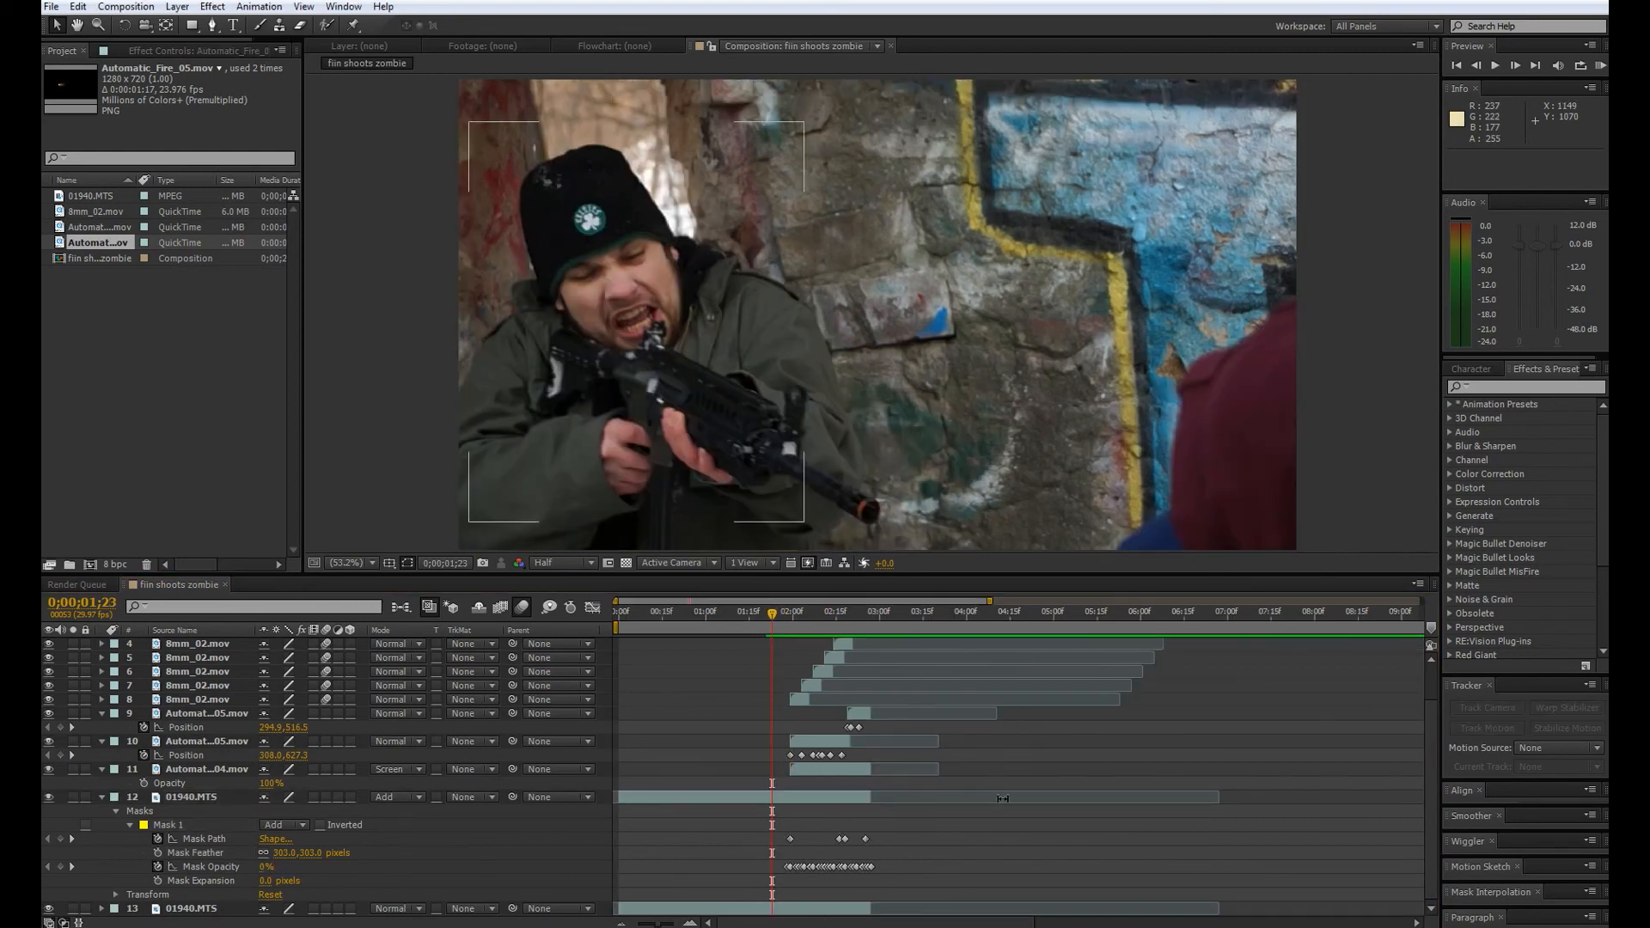
pyautogui.press('space')
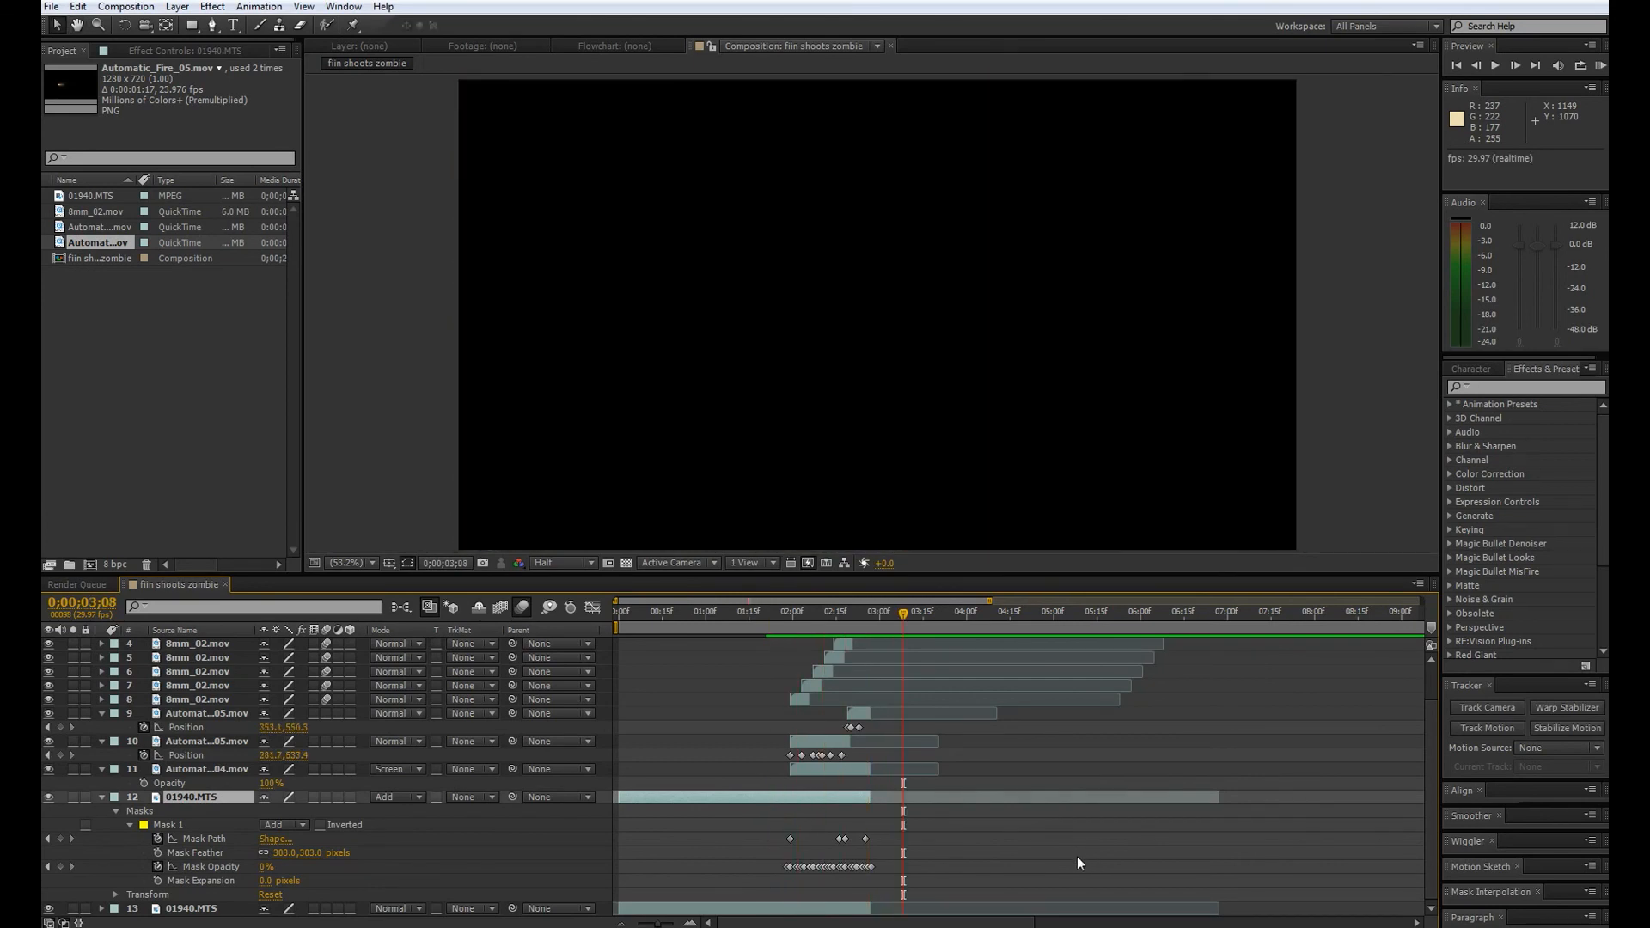
pyautogui.click(1076, 856)
pyautogui.press('space')
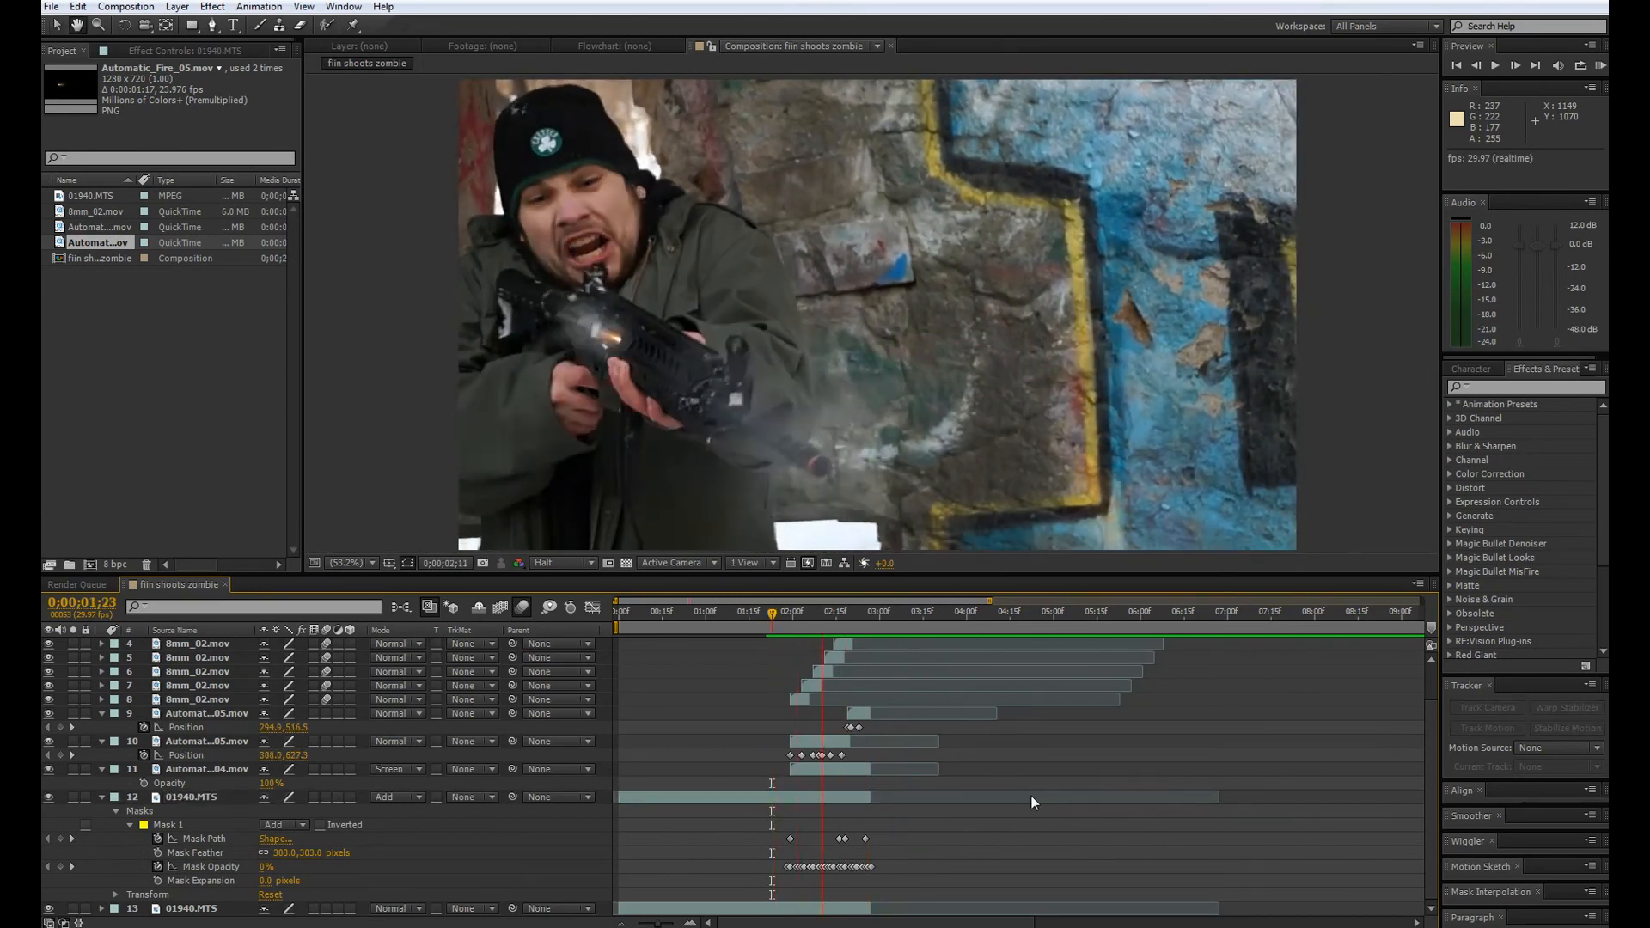
pyautogui.click(904, 611)
pyautogui.moveTo(875, 622); pyautogui.dragTo(855, 633)
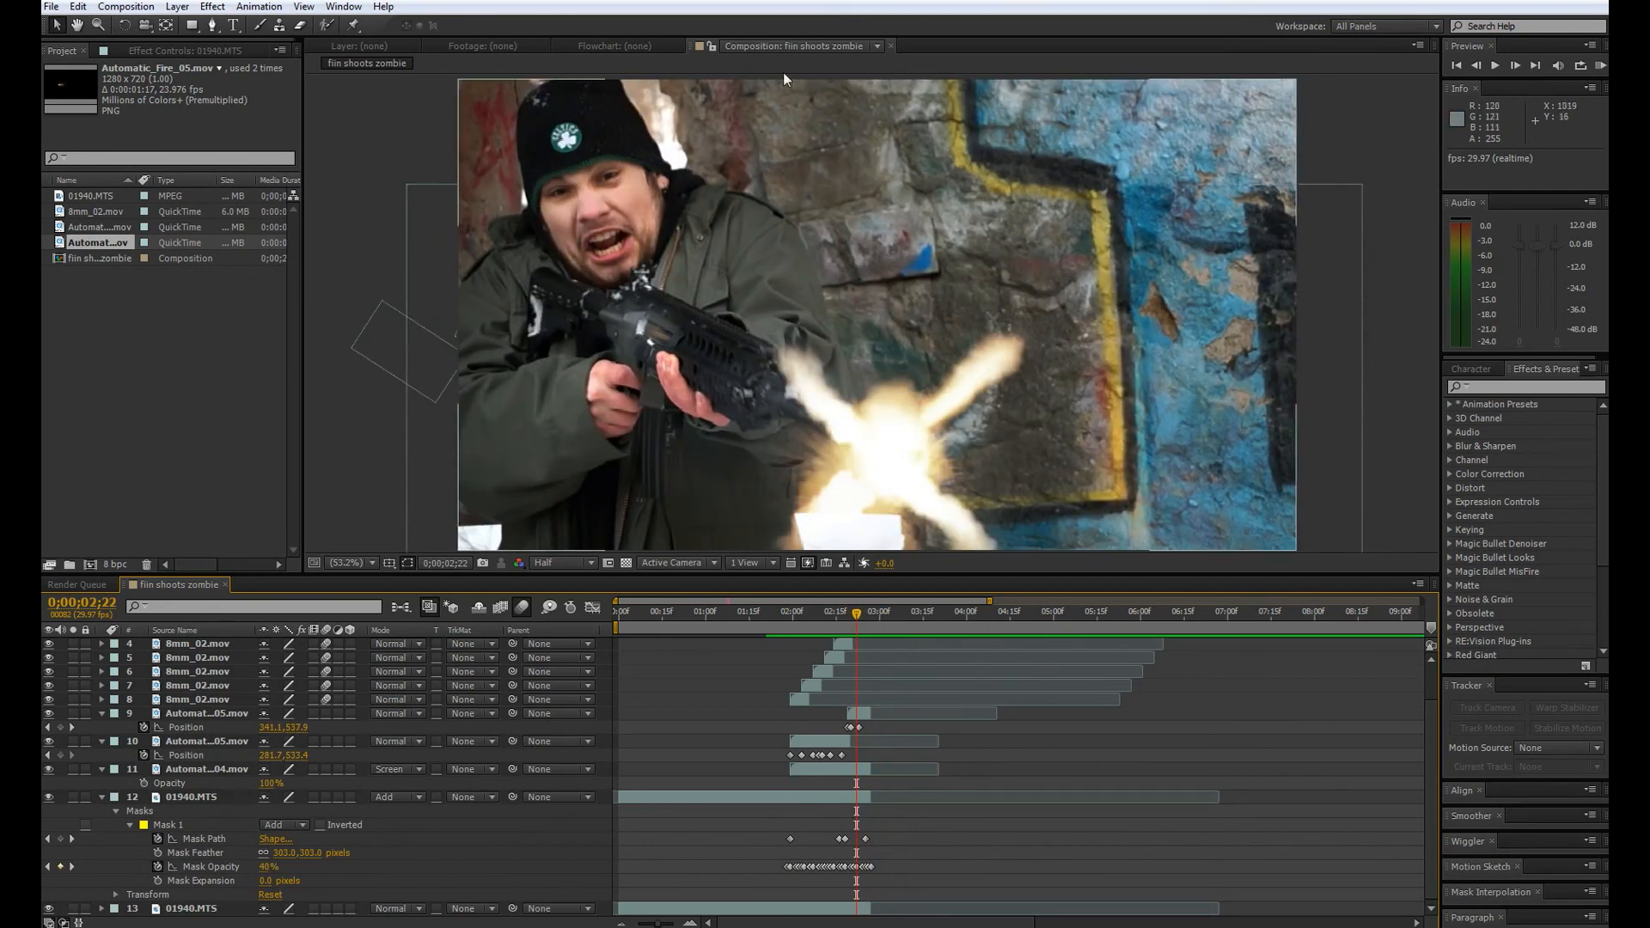
pyautogui.moveTo(856, 625)
pyautogui.mouseDown()
pyautogui.moveTo(818, 646)
pyautogui.moveTo(832, 638)
pyautogui.mouseUp()
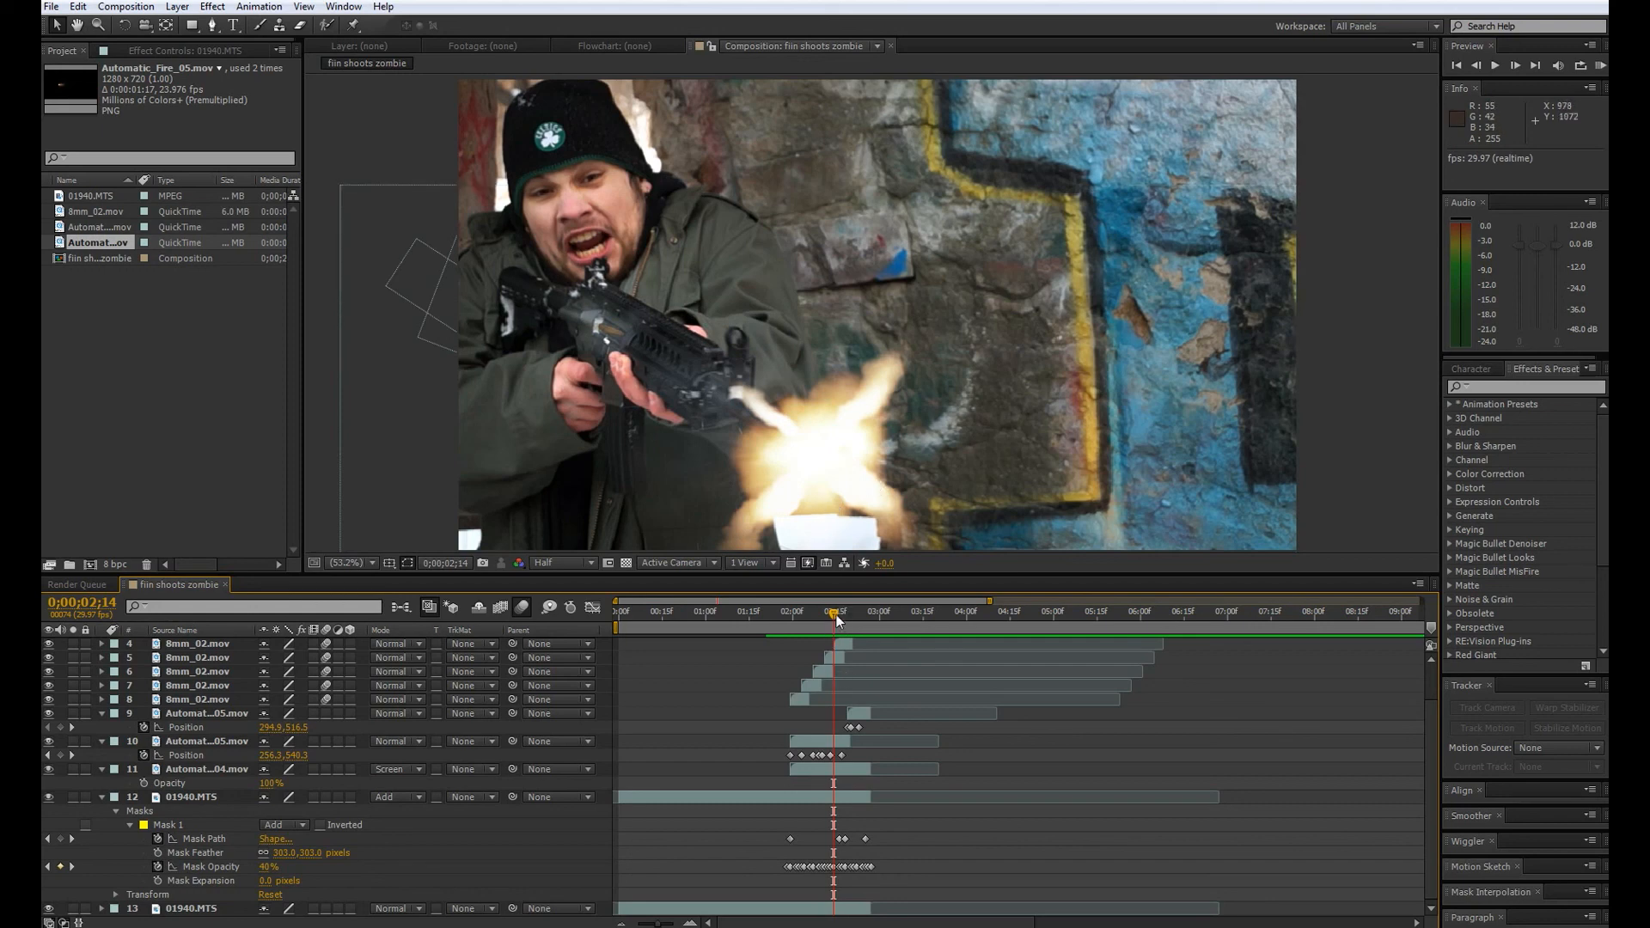
pyautogui.moveTo(858, 616); pyautogui.dragTo(776, 695)
pyautogui.press('space')
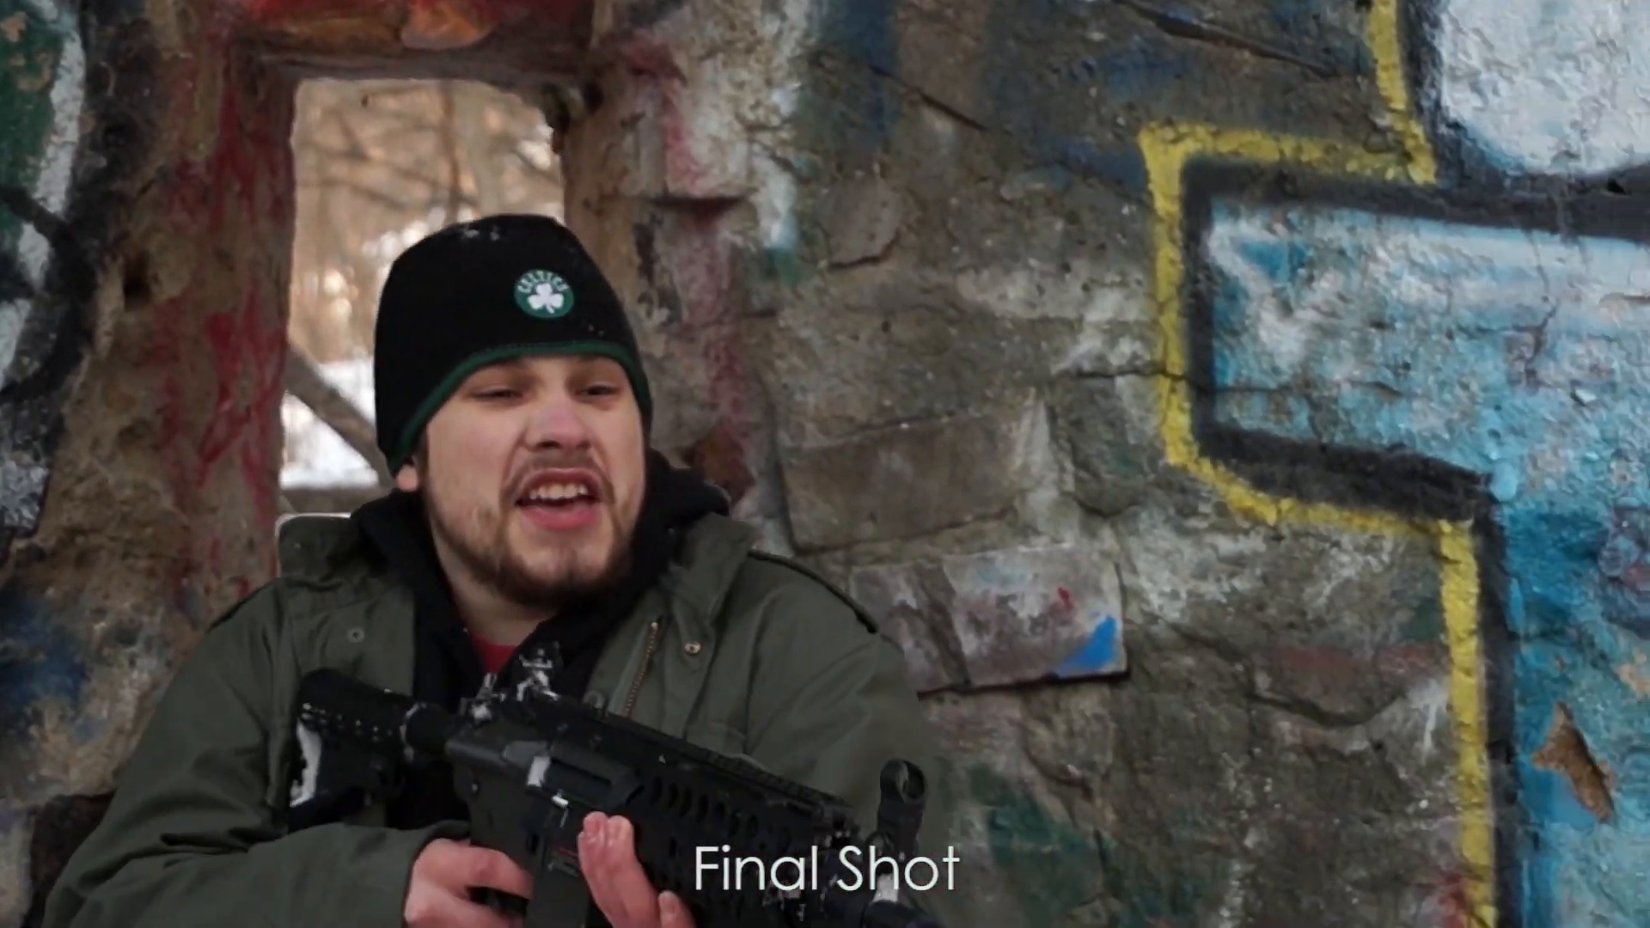